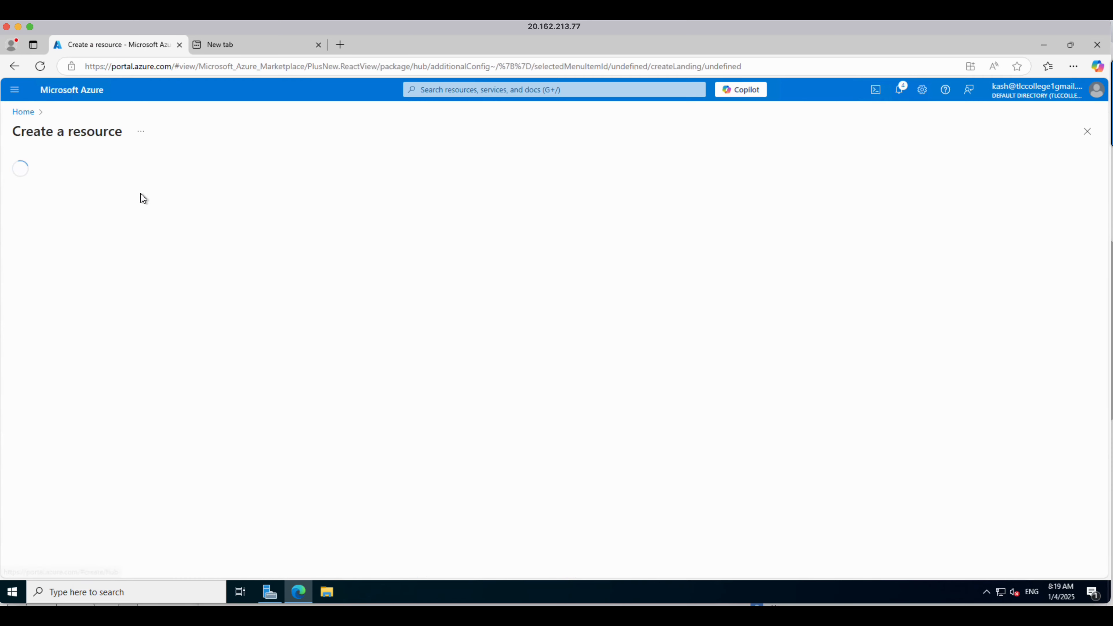
Step: Search the marketplace for storage account and start creating the Microsoft Storage account service
{"action": "left_click", "coordinate": [202, 172]}
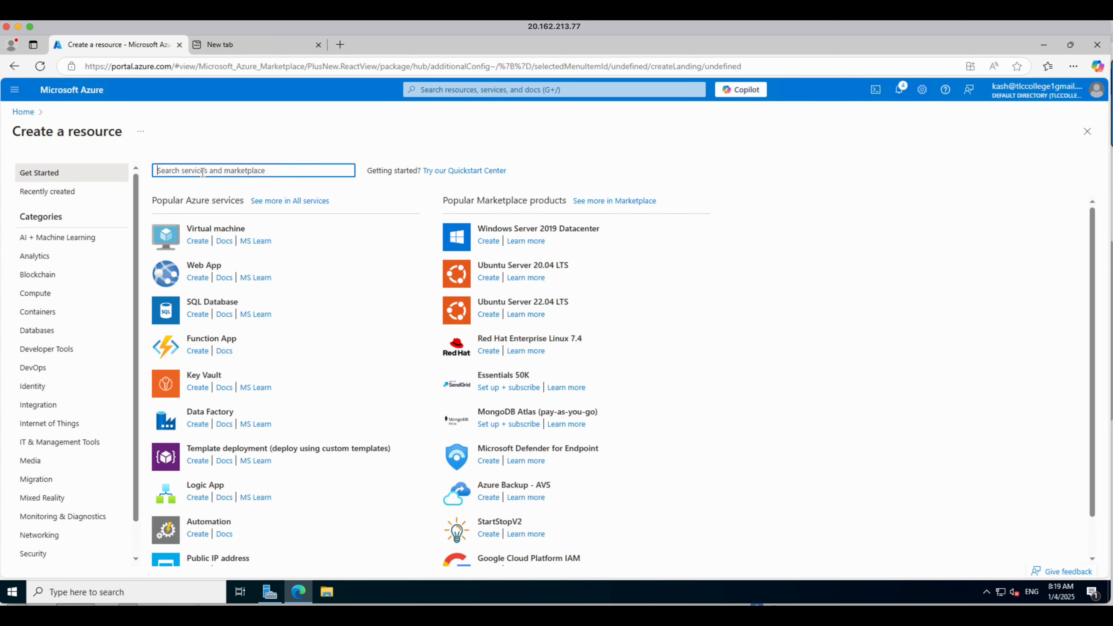
{"action": "type", "text": "storage"}
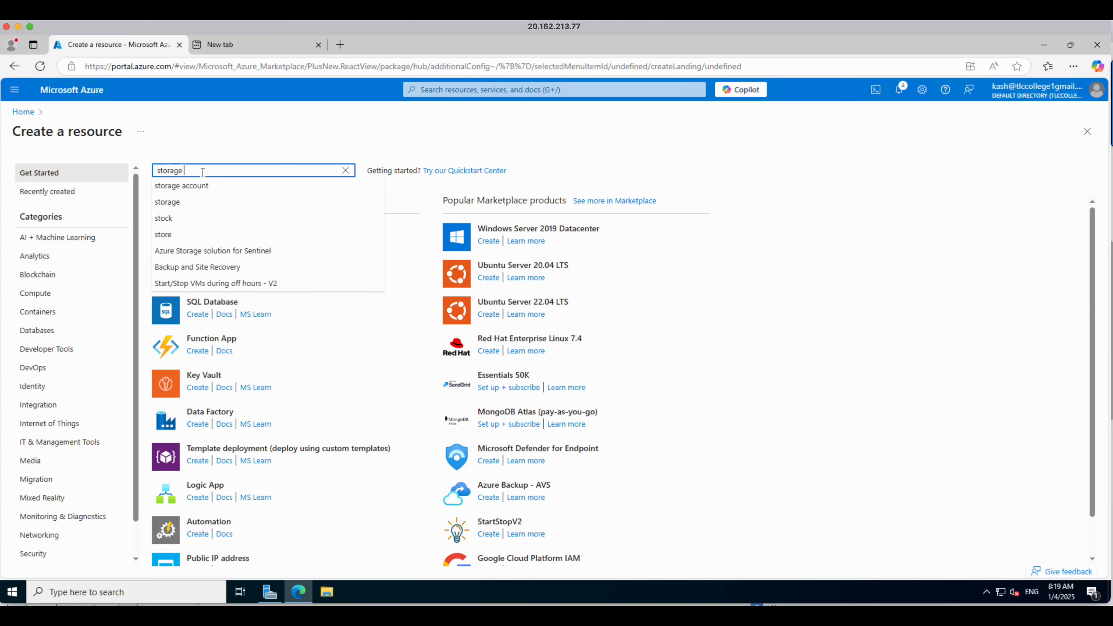
{"action": "left_click", "coordinate": [197, 185]}
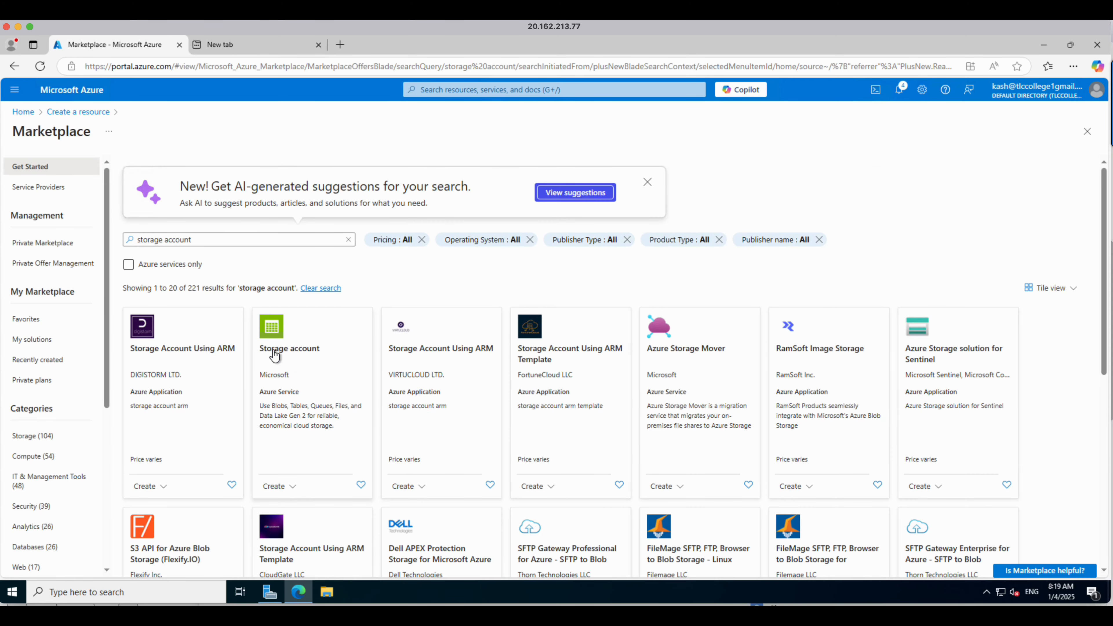
{"action": "left_click", "coordinate": [275, 350]}
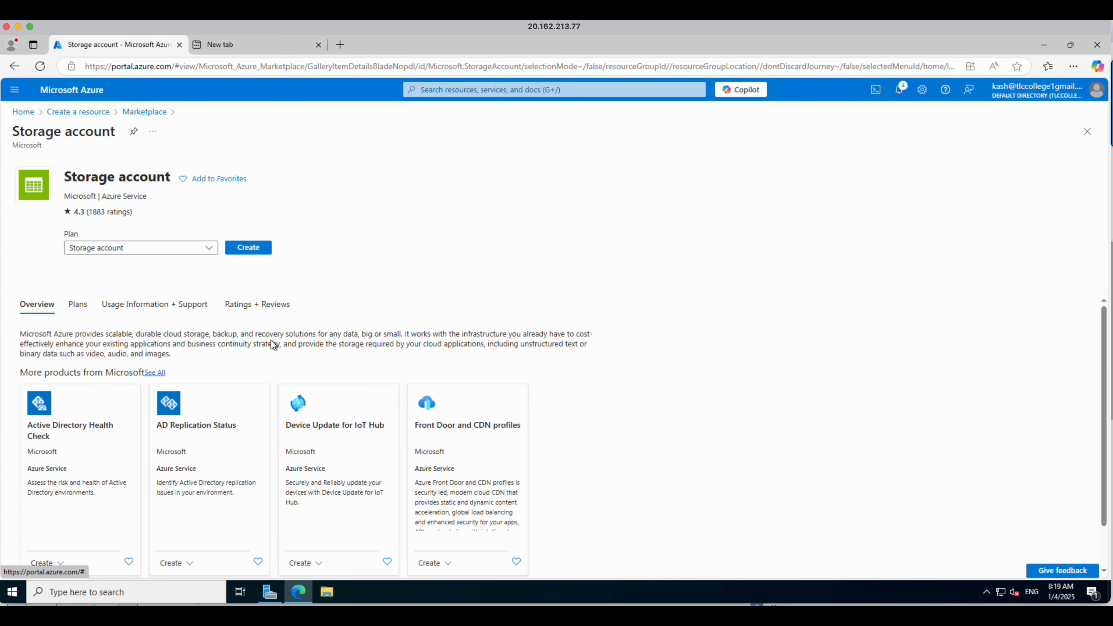
{"action": "left_click", "coordinate": [248, 247]}
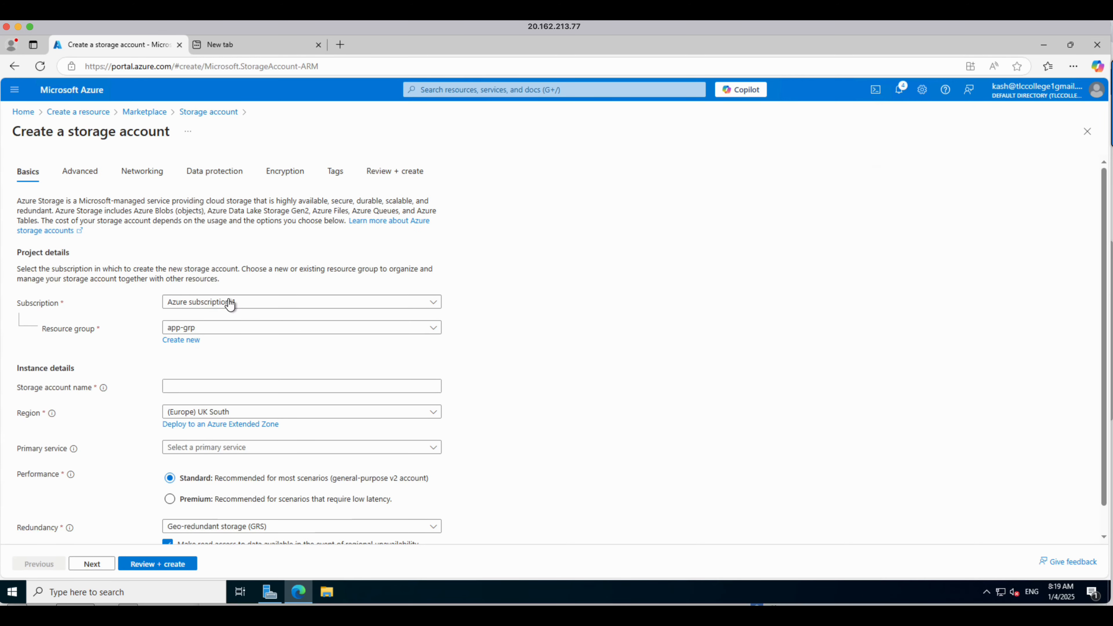
Step: Create a new resource group named tlcrg for the storage account
{"action": "left_click", "coordinate": [191, 342]}
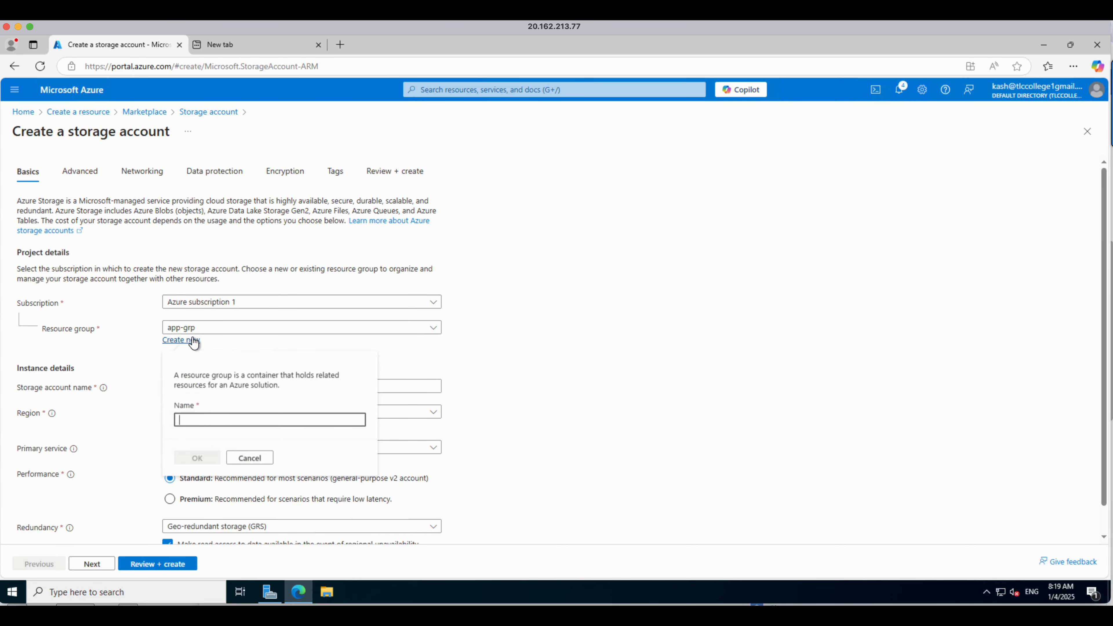
{"action": "left_click", "coordinate": [215, 419]}
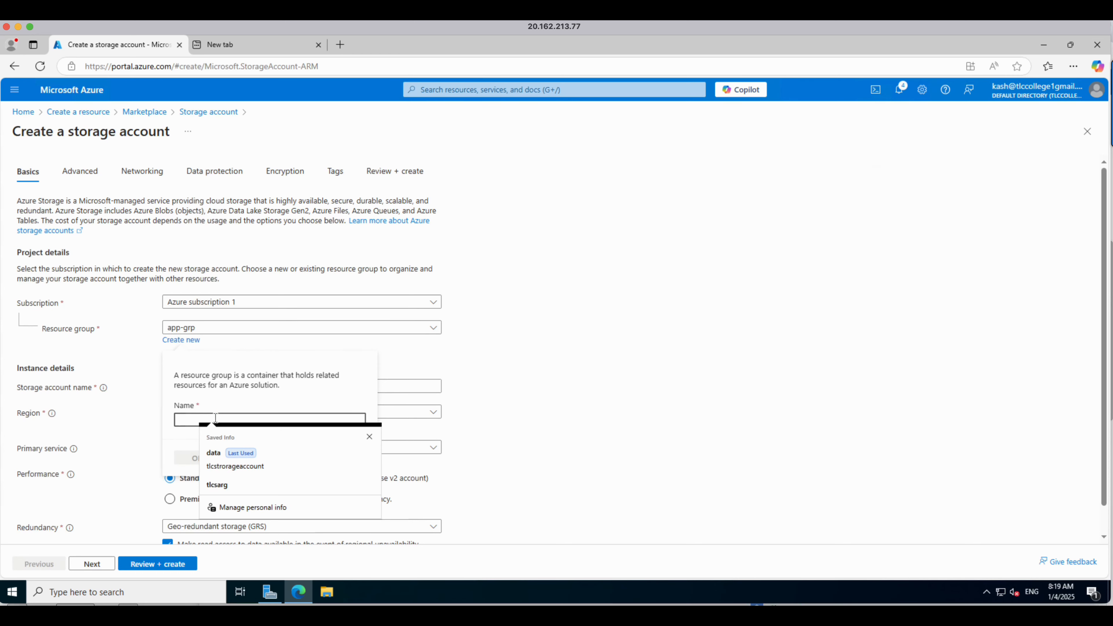
{"action": "type", "text": "tlcrg"}
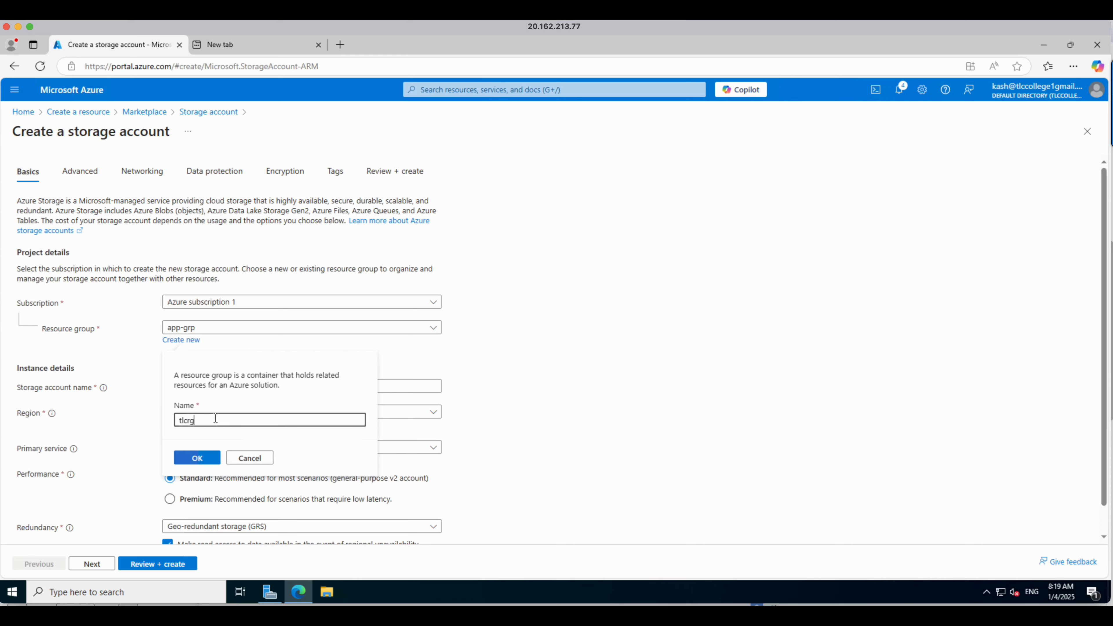
{"action": "left_click", "coordinate": [210, 457]}
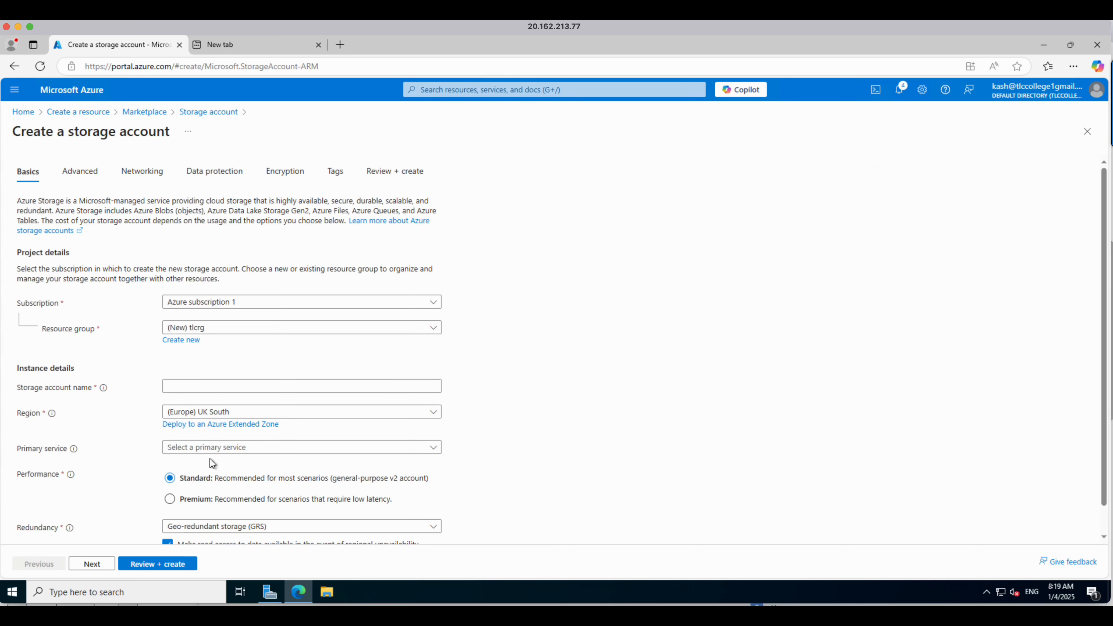
Step: Name the storage account tlcstorageaccount
{"action": "left_click", "coordinate": [204, 390]}
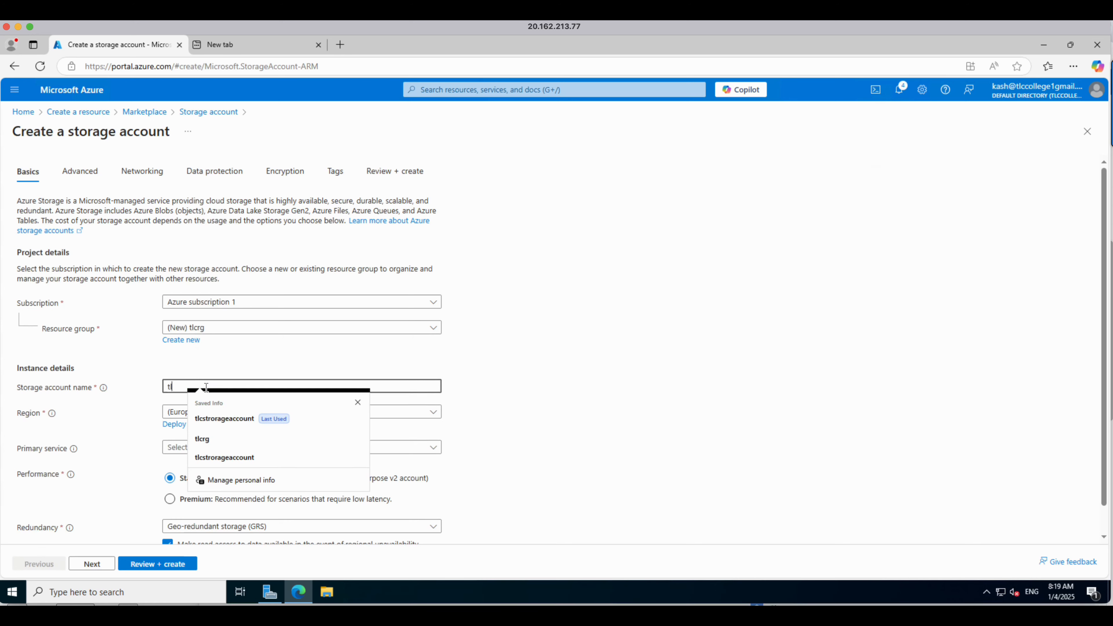
{"action": "type", "text": "tlcsto"}
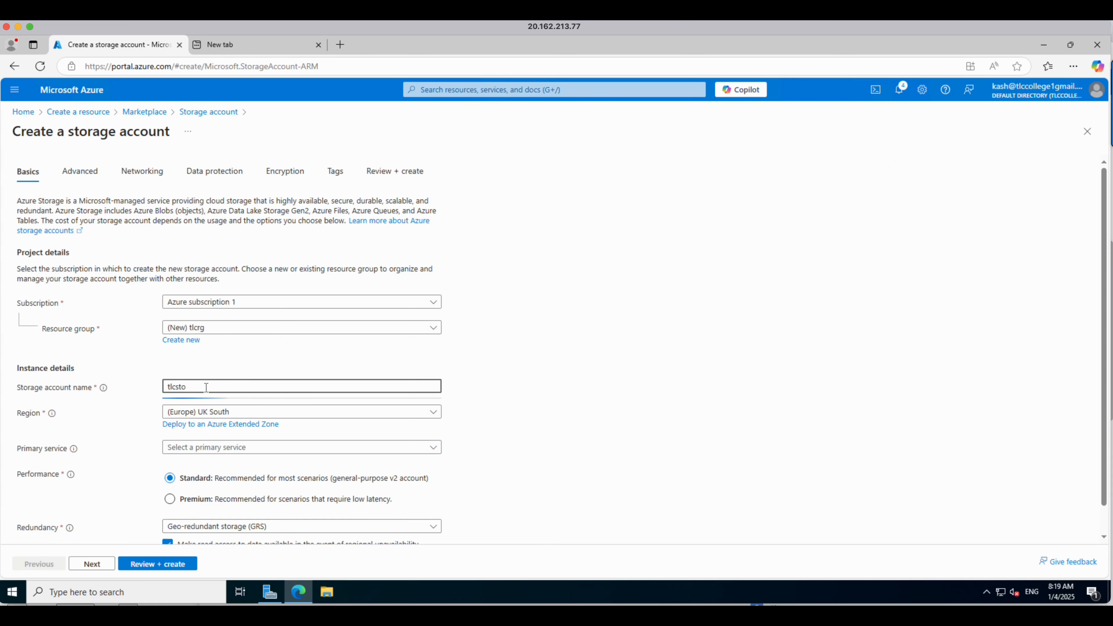
{"action": "key", "text": "BackSpace"}
{"action": "type", "text": "ra"}
{"action": "key", "text": "BackSpace"}
{"action": "key", "text": "BackSpace"}
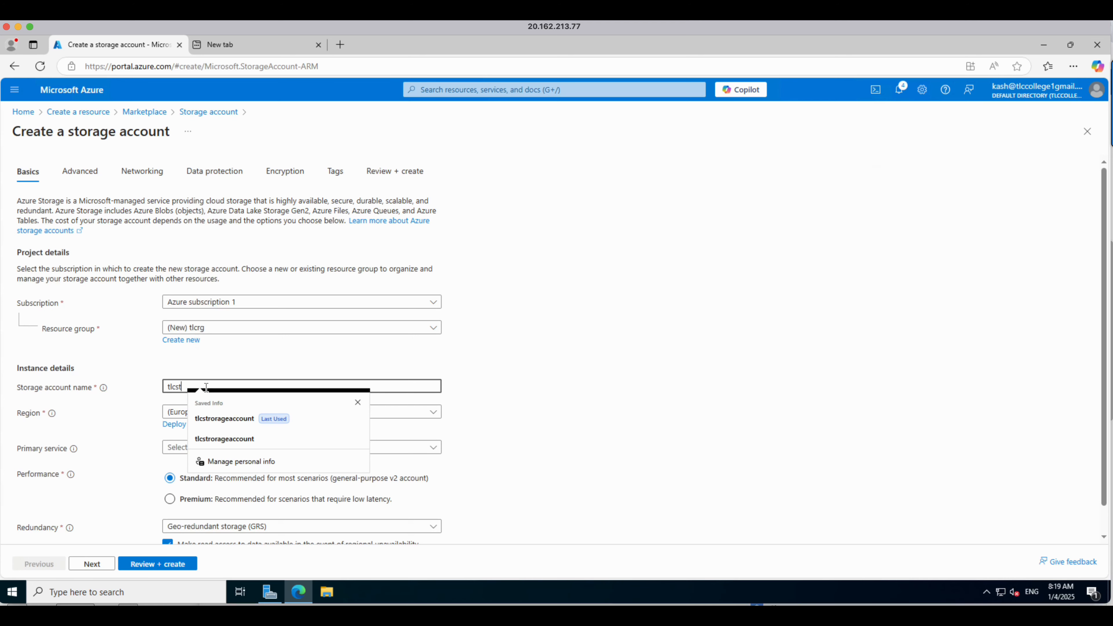
{"action": "type", "text": "orageaccount"}
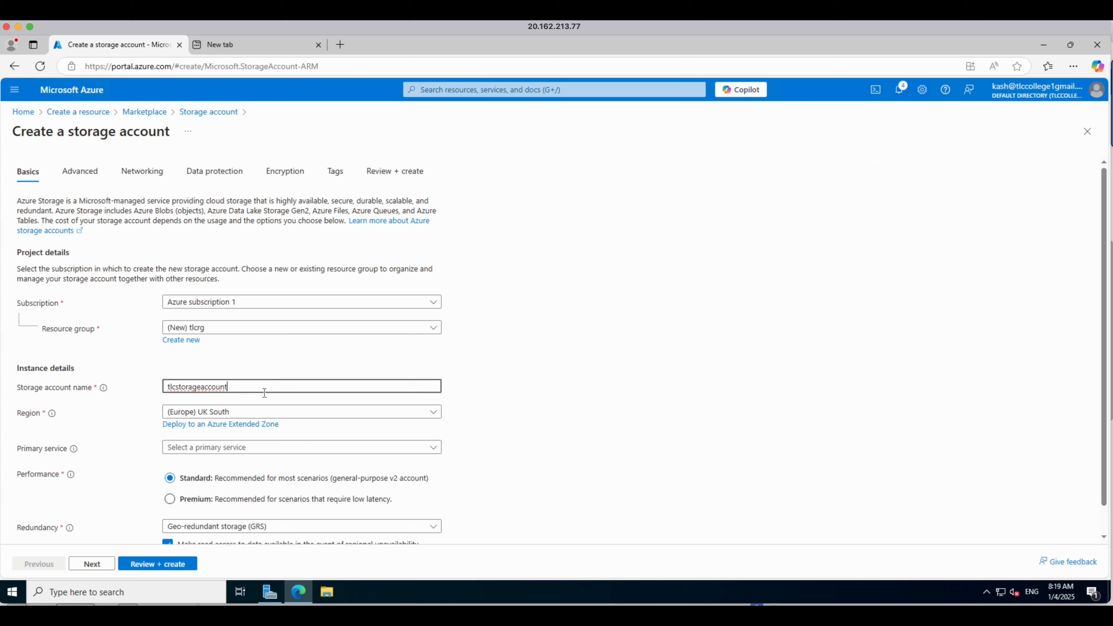
Step: Keep the region at (Europe) UK South and set redundancy to Locally-redundant storage (LRS)
{"action": "left_click", "coordinate": [277, 414]}
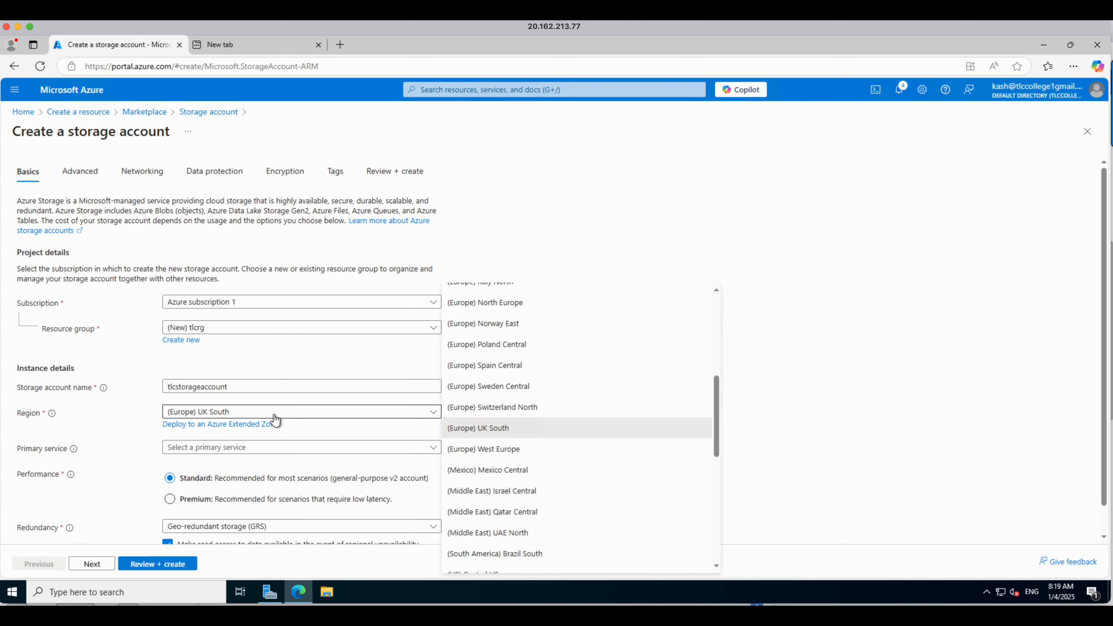
{"action": "left_click", "coordinate": [826, 438]}
{"action": "scroll", "coordinate": [267, 510], "scroll_direction": "down", "scroll_amount": 1}
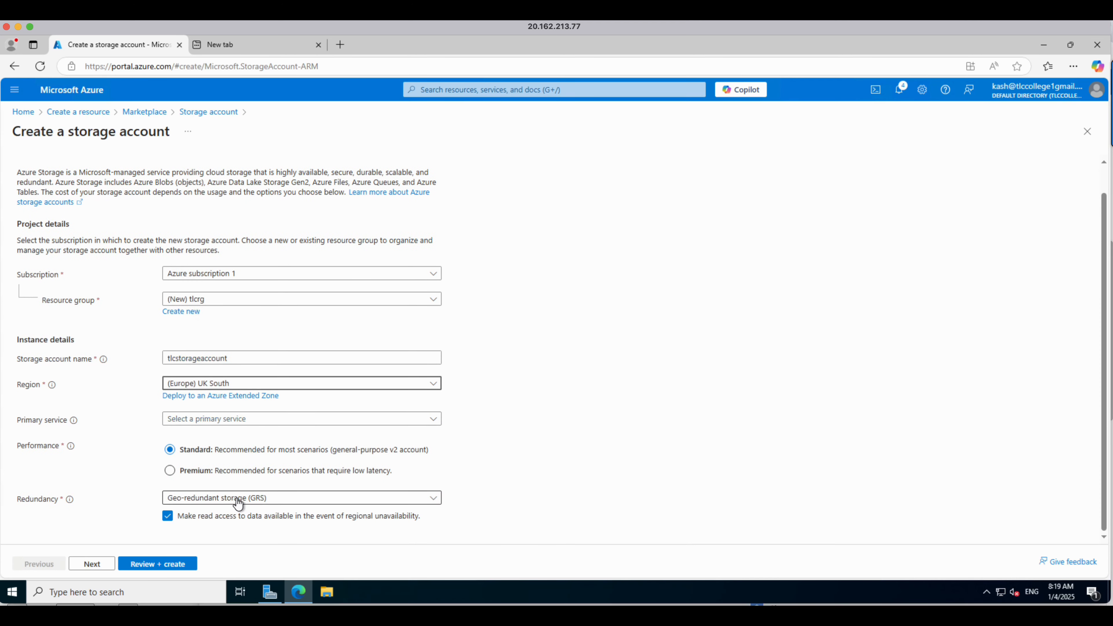
{"action": "left_click", "coordinate": [233, 504]}
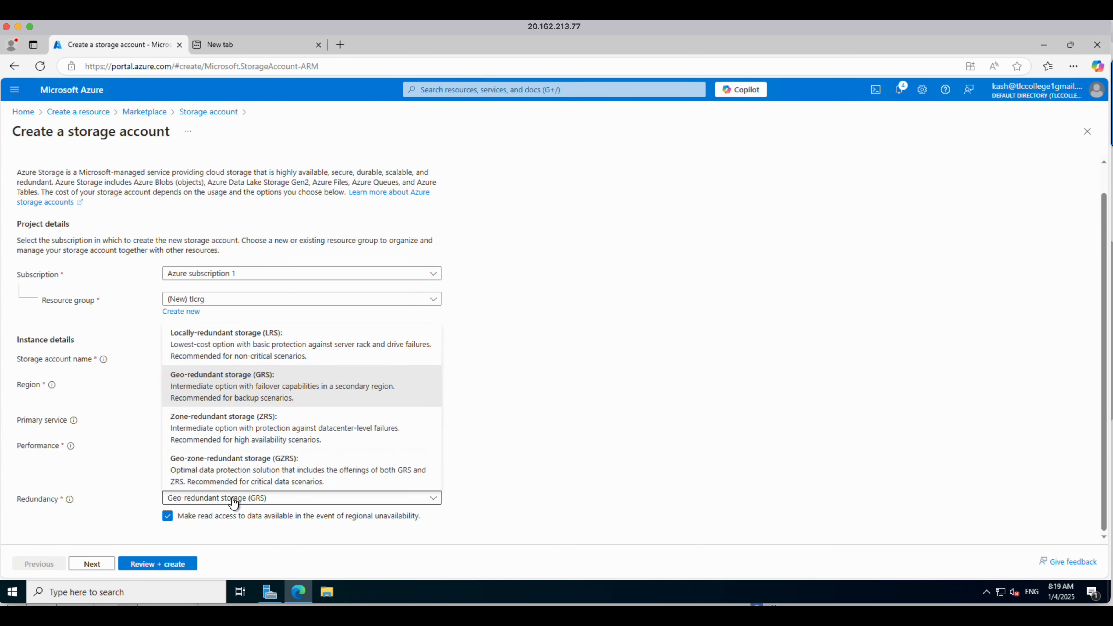
{"action": "left_click", "coordinate": [213, 351]}
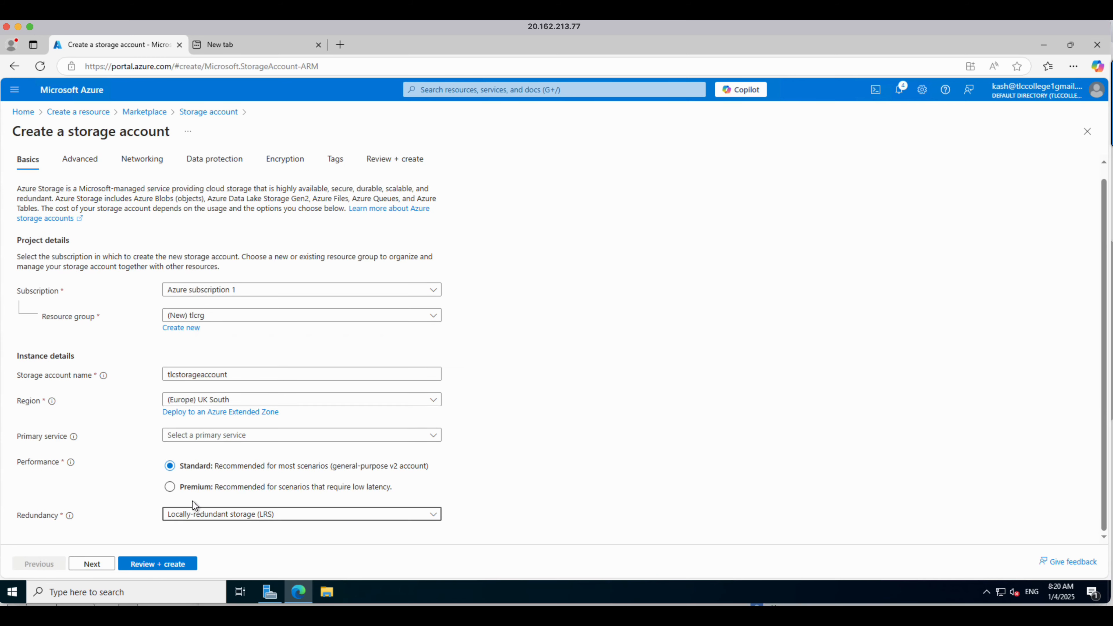
Step: Step through the remaining tabs to Review + create and create the storage account
{"action": "left_click", "coordinate": [92, 564]}
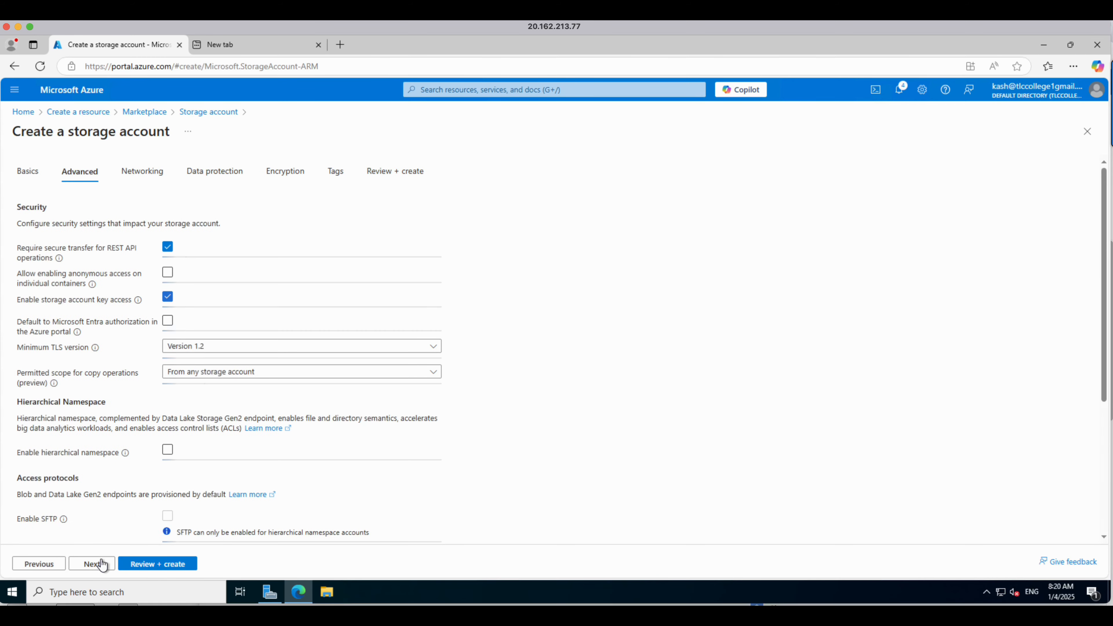
{"action": "left_click", "coordinate": [101, 565]}
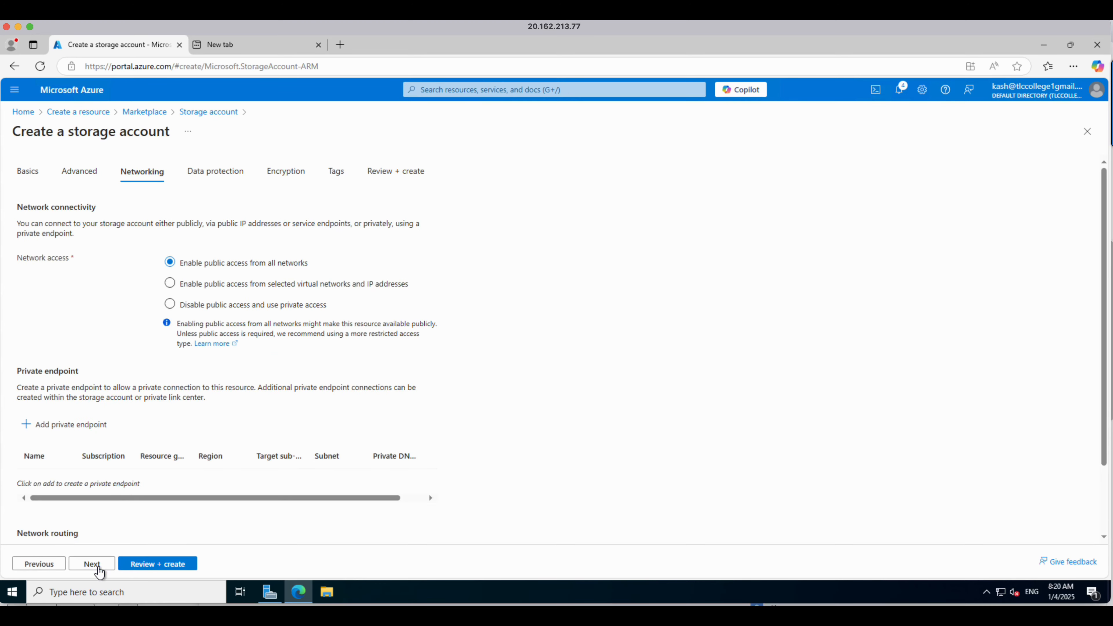
{"action": "left_click", "coordinate": [98, 570]}
{"action": "left_click", "coordinate": [99, 570]}
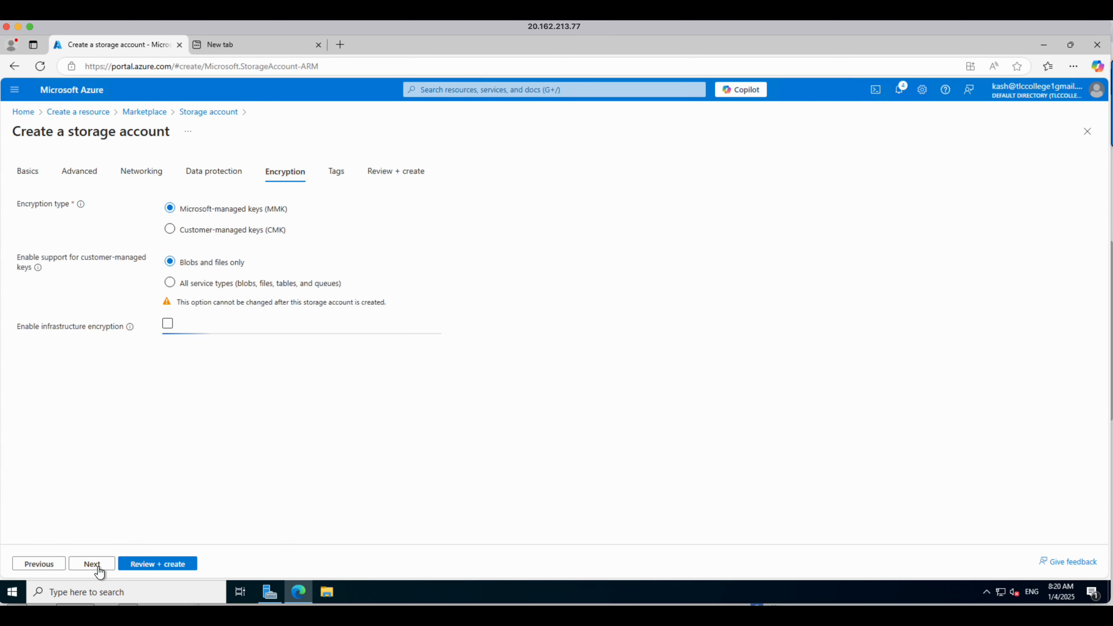
{"action": "left_click", "coordinate": [98, 568]}
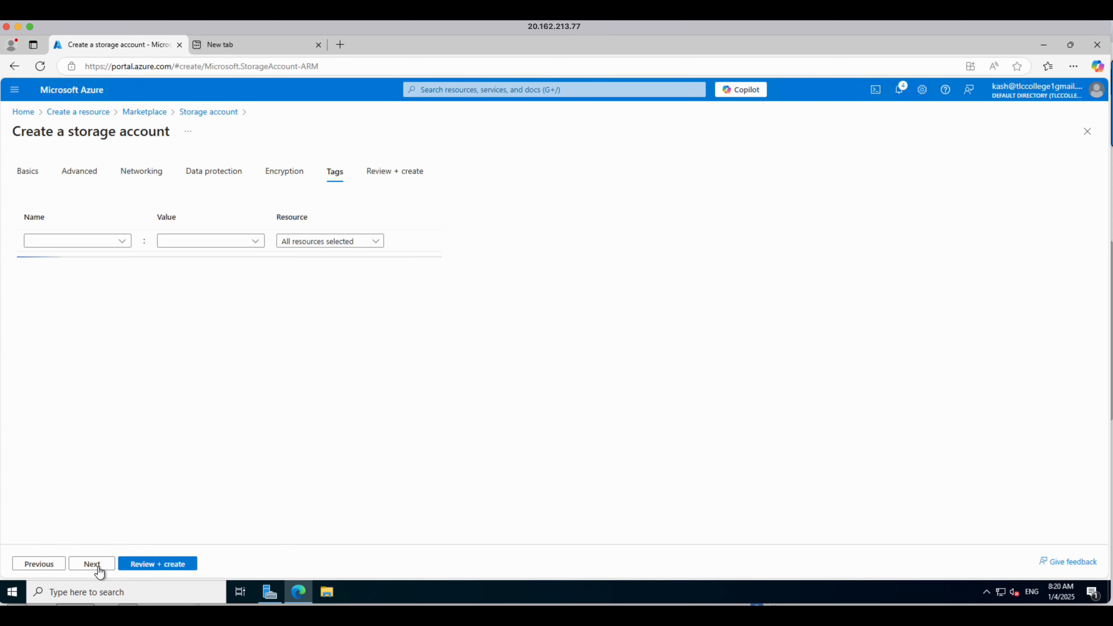
{"action": "left_click", "coordinate": [99, 567]}
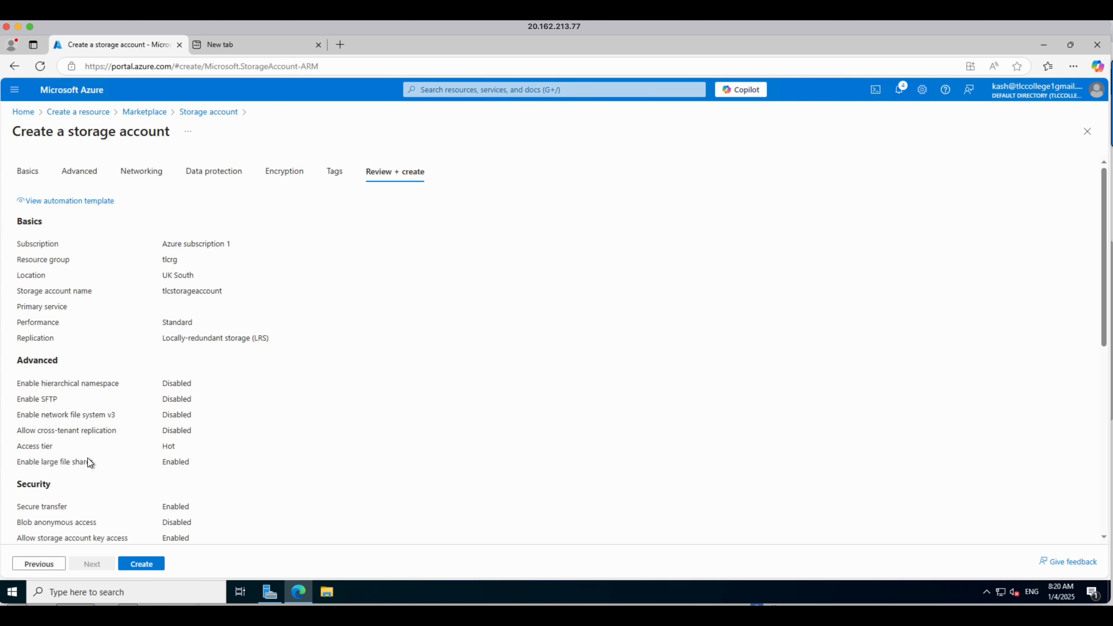
{"action": "left_click", "coordinate": [142, 564]}
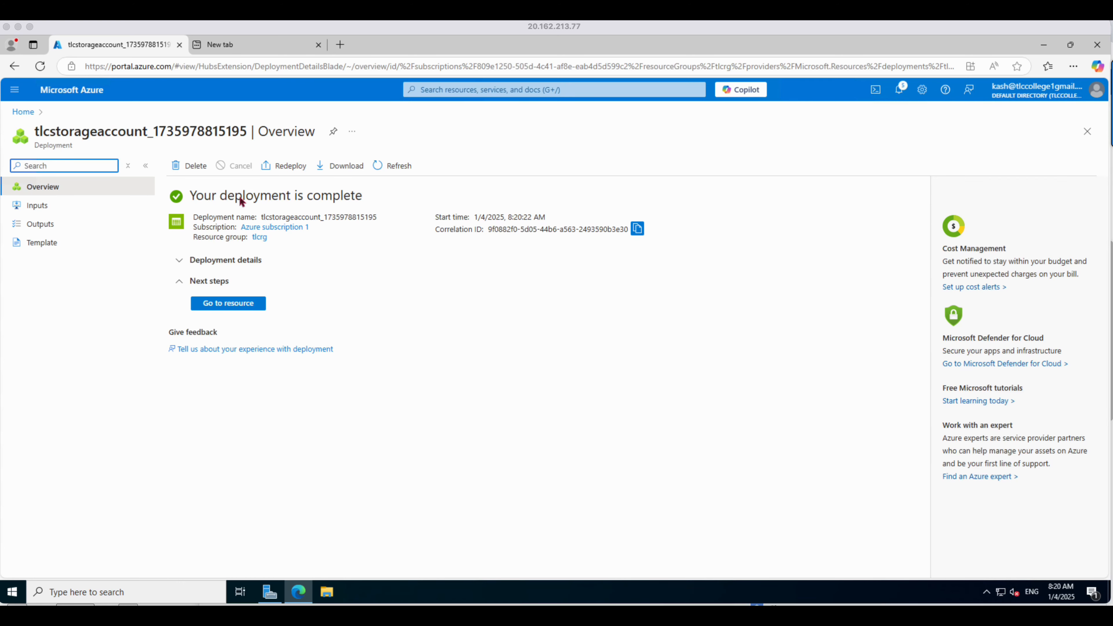
Step: Go to the new storage account and add a container named data
{"action": "left_click", "coordinate": [231, 304]}
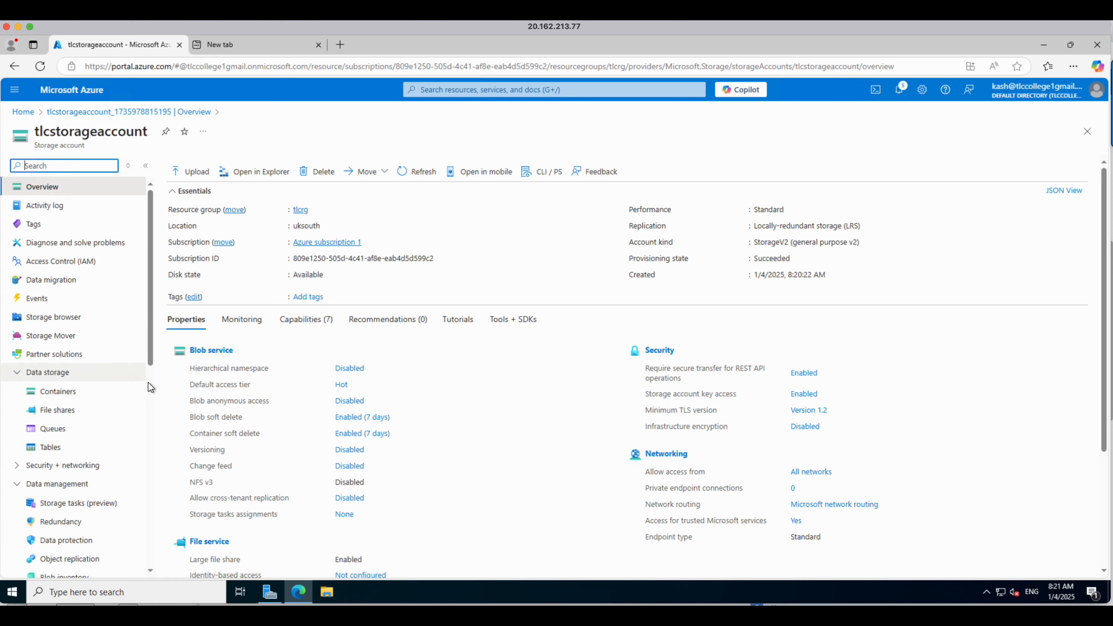
{"action": "left_click", "coordinate": [53, 397]}
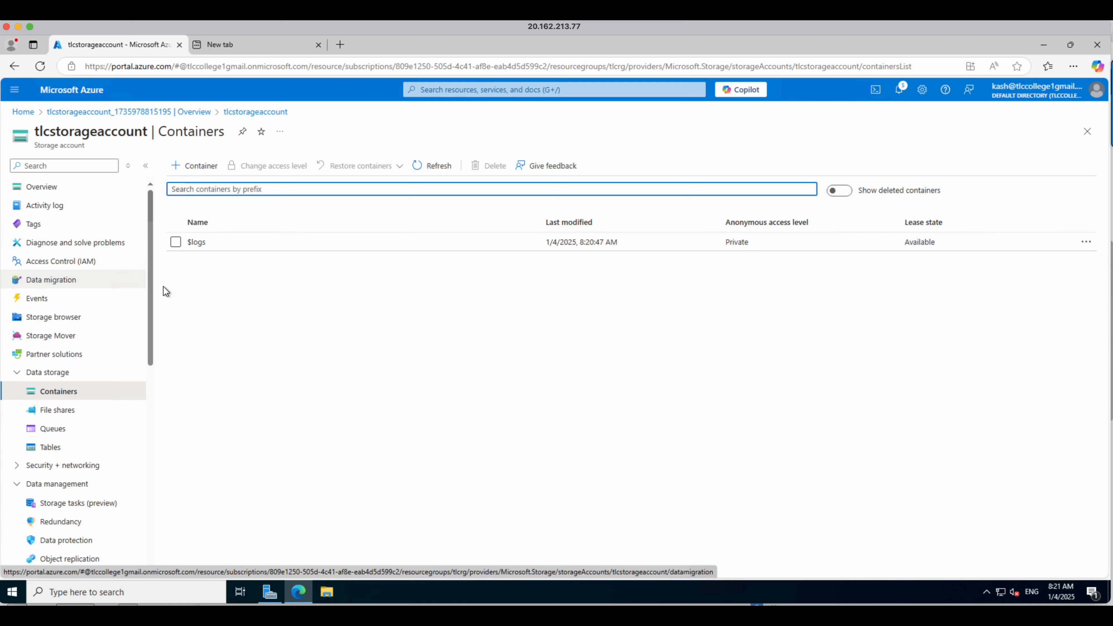
{"action": "left_click", "coordinate": [193, 167]}
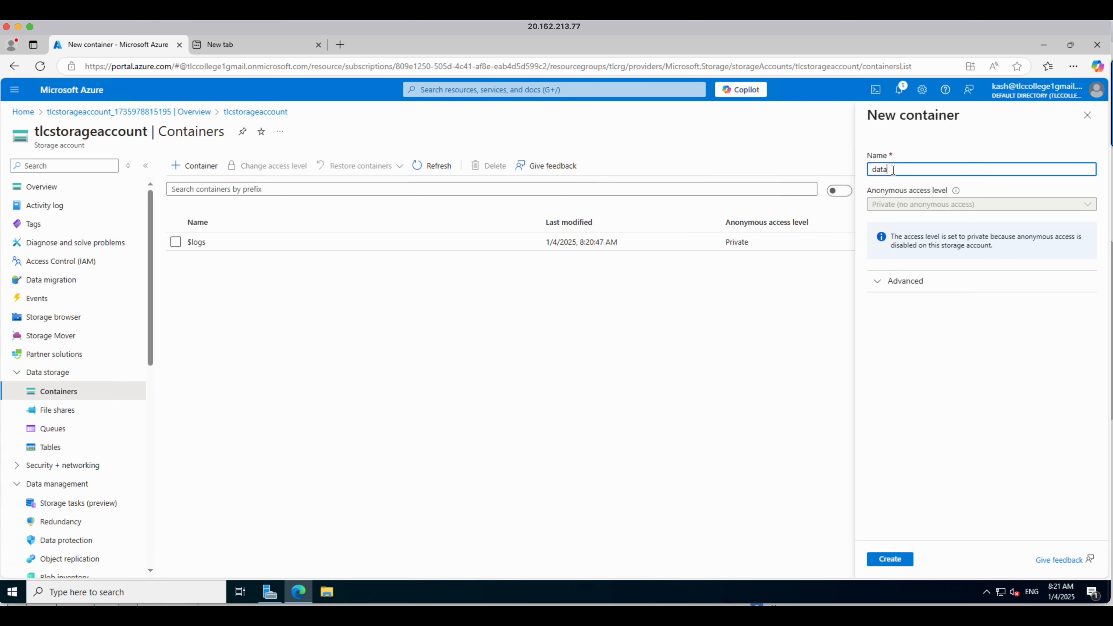
{"action": "left_click", "coordinate": [882, 557]}
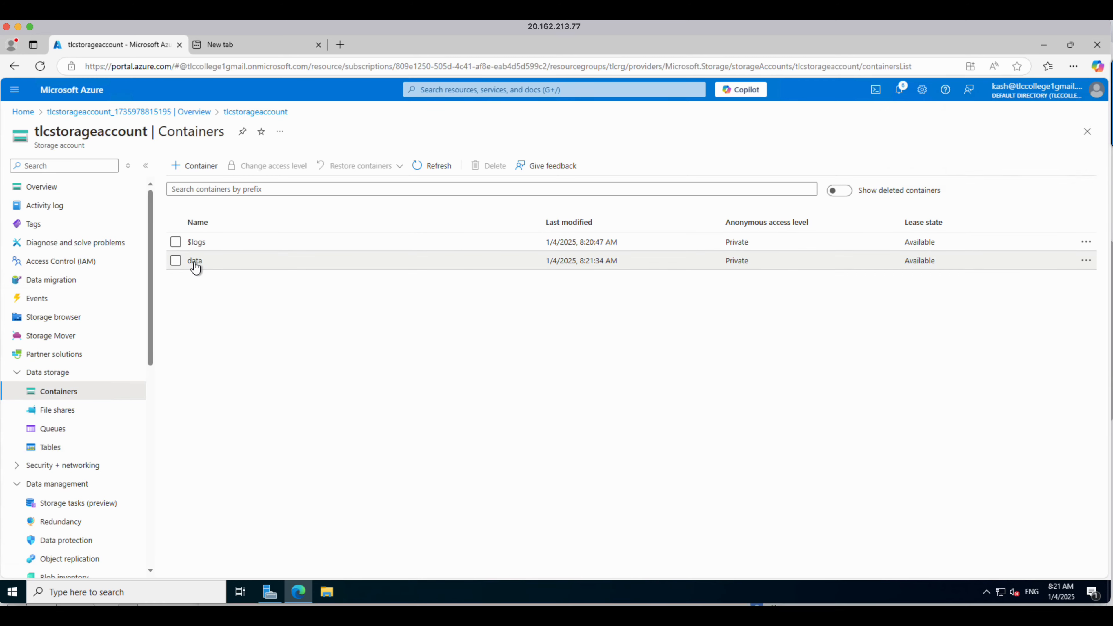
Step: Open the data container and inspect the storage data folder on drive C: in File Explorer
{"action": "left_click", "coordinate": [194, 262]}
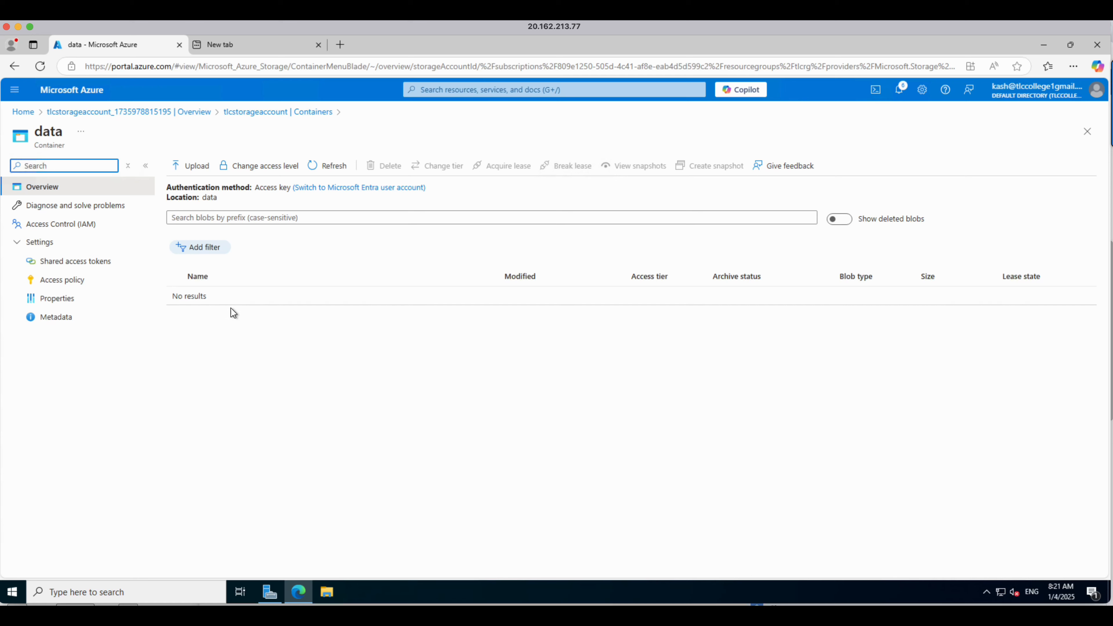
{"action": "left_click", "coordinate": [327, 592]}
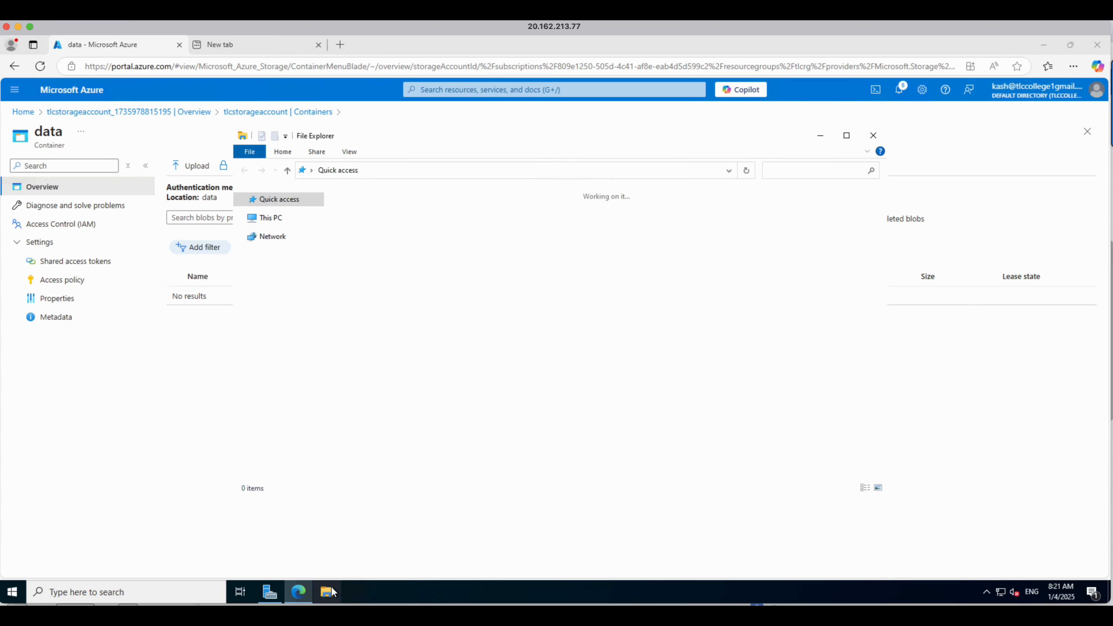
{"action": "left_click", "coordinate": [271, 288]}
{"action": "double_click", "coordinate": [399, 337]}
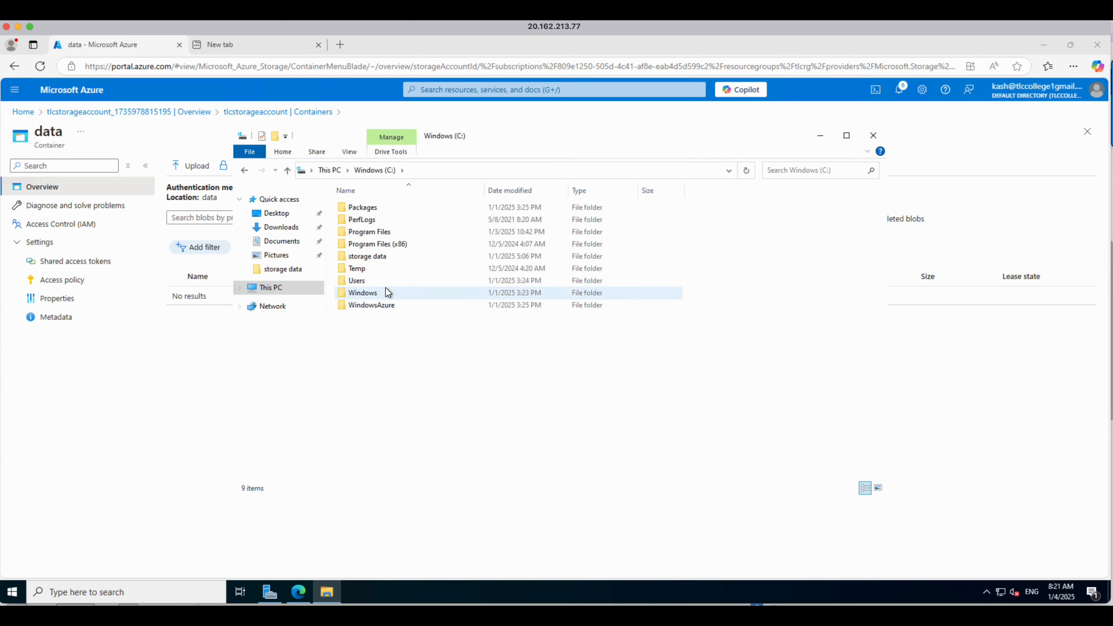
{"action": "double_click", "coordinate": [365, 258]}
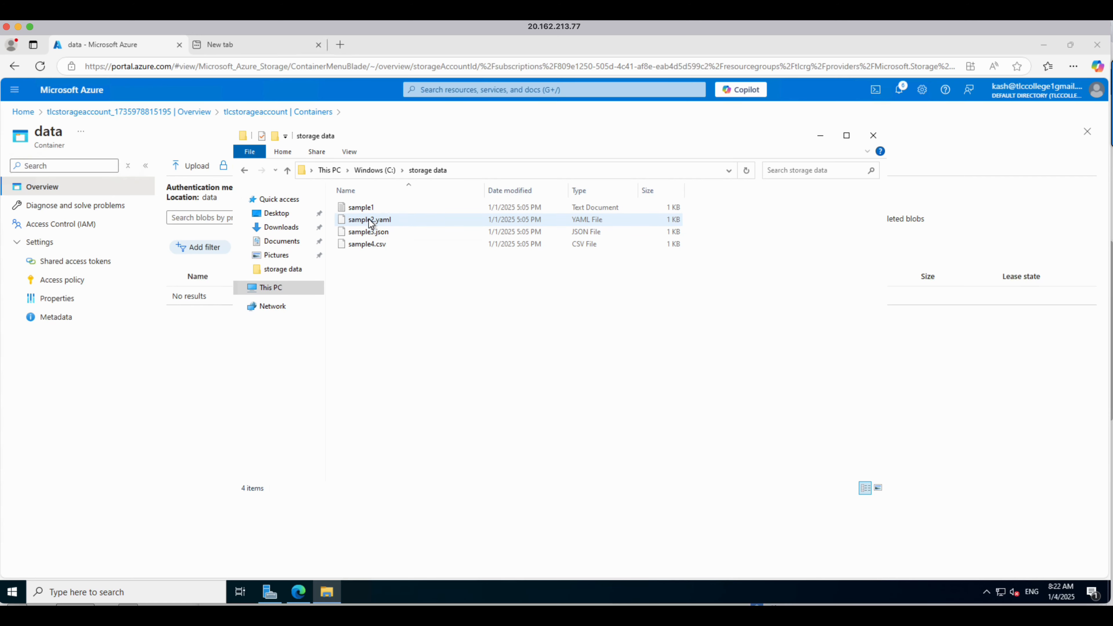
{"action": "left_click", "coordinate": [179, 355]}
Step: Upload sample1.txt from the storage data folder into the data container as a blob
{"action": "left_click", "coordinate": [193, 166]}
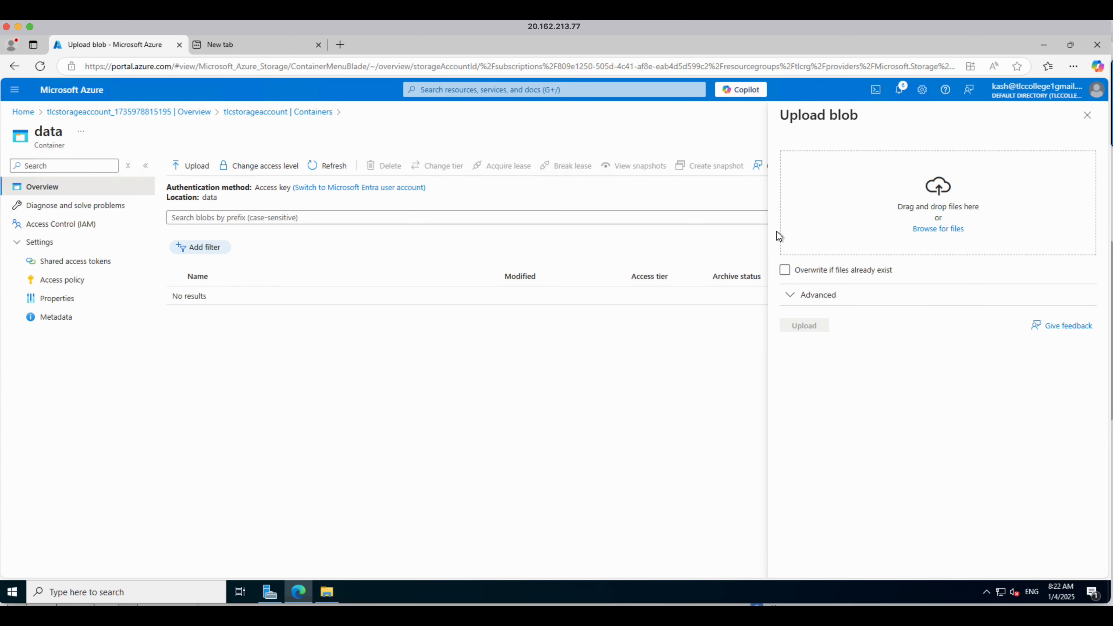
{"action": "left_click", "coordinate": [938, 230]}
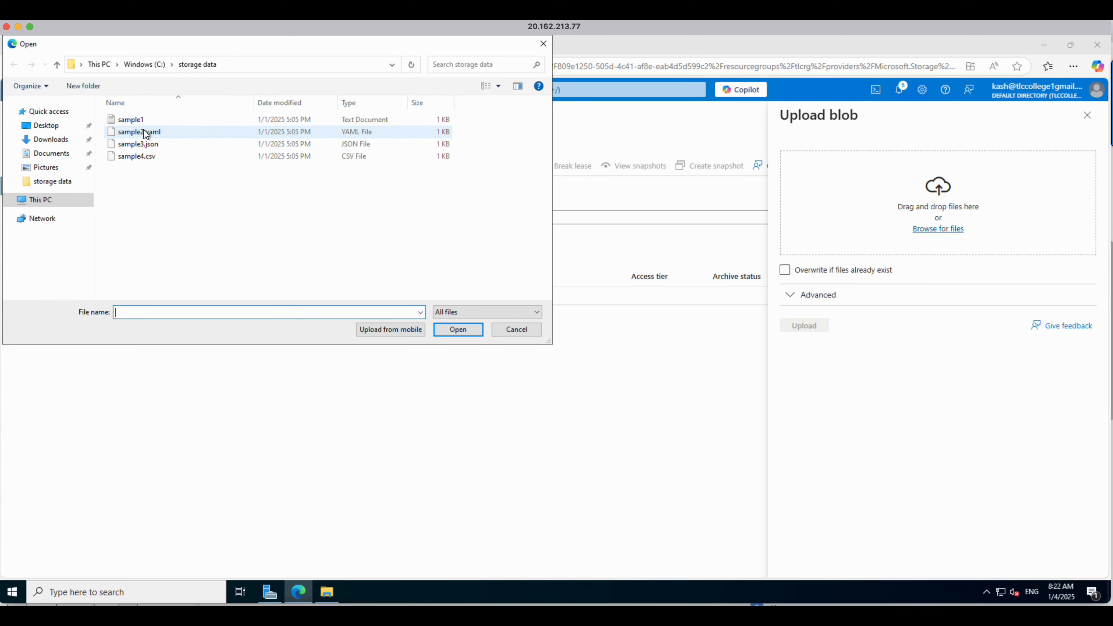
{"action": "left_click", "coordinate": [135, 124]}
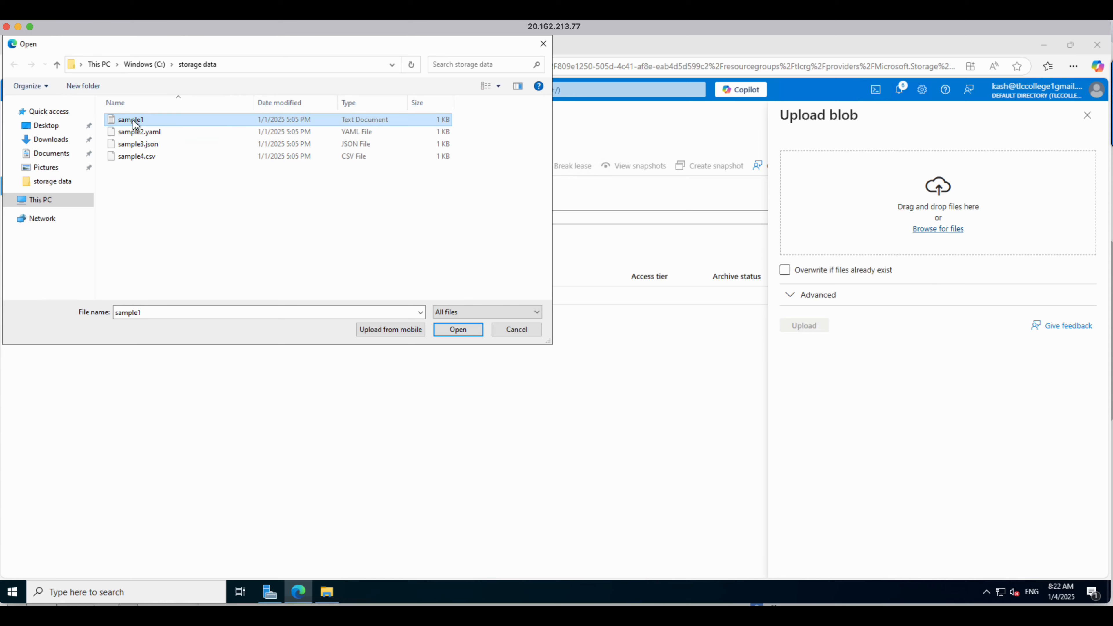
{"action": "left_click", "coordinate": [458, 330]}
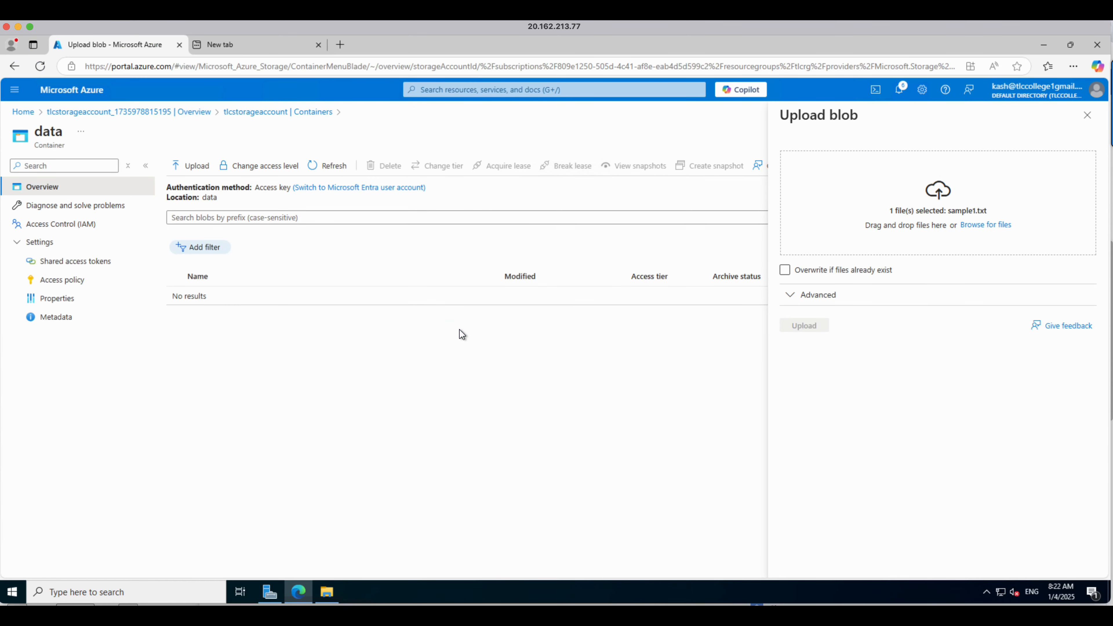
{"action": "left_click", "coordinate": [824, 327]}
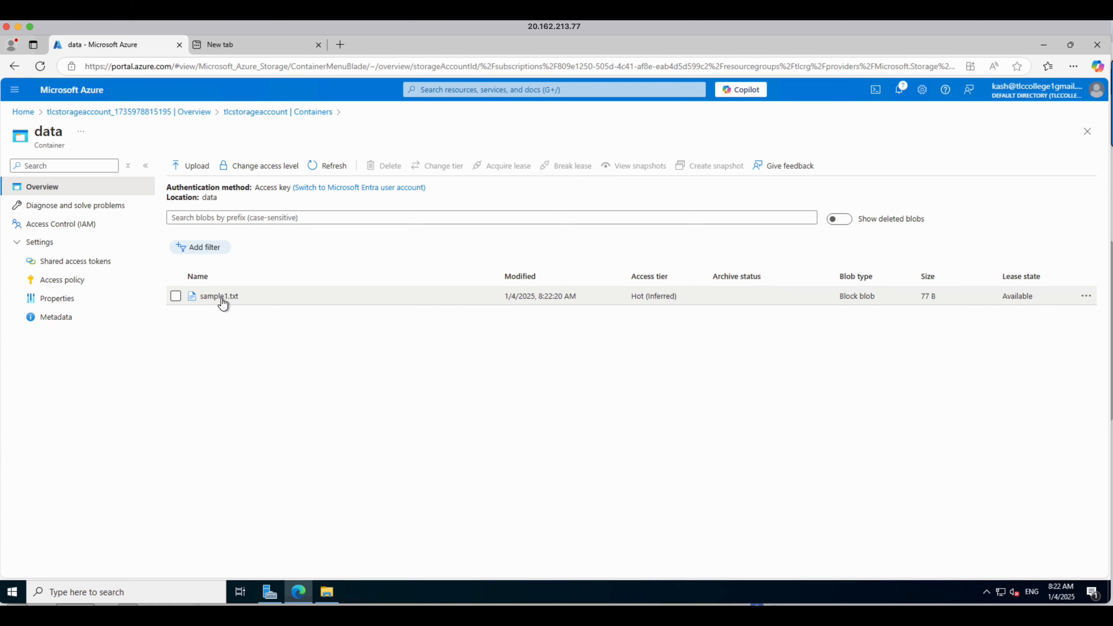
Step: Try to change the data container's anonymous access level with sample1.txt selected
{"action": "left_click", "coordinate": [177, 300]}
{"action": "left_click", "coordinate": [281, 169]}
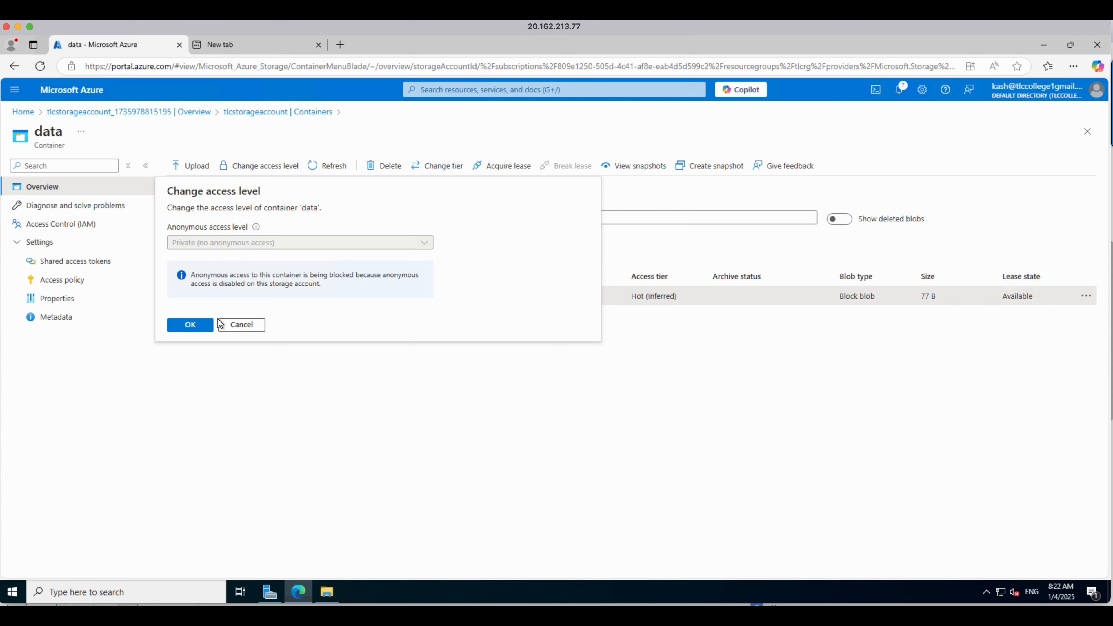
{"action": "left_click", "coordinate": [206, 325]}
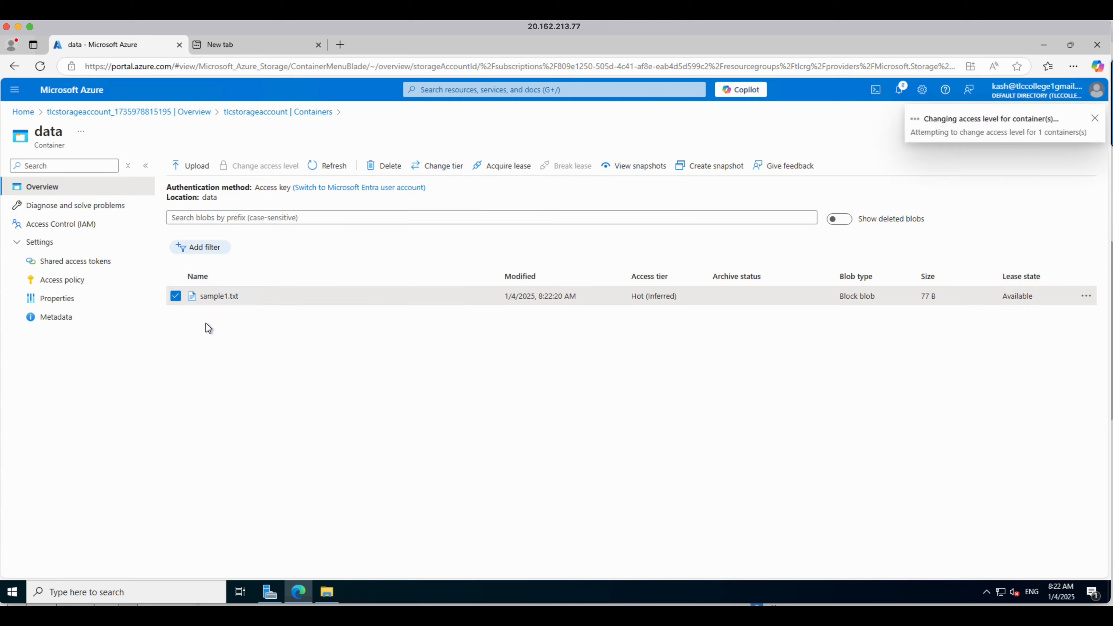
Step: Open the sample1.txt blob and review its access tier, text contents and overview properties
{"action": "left_click", "coordinate": [223, 297]}
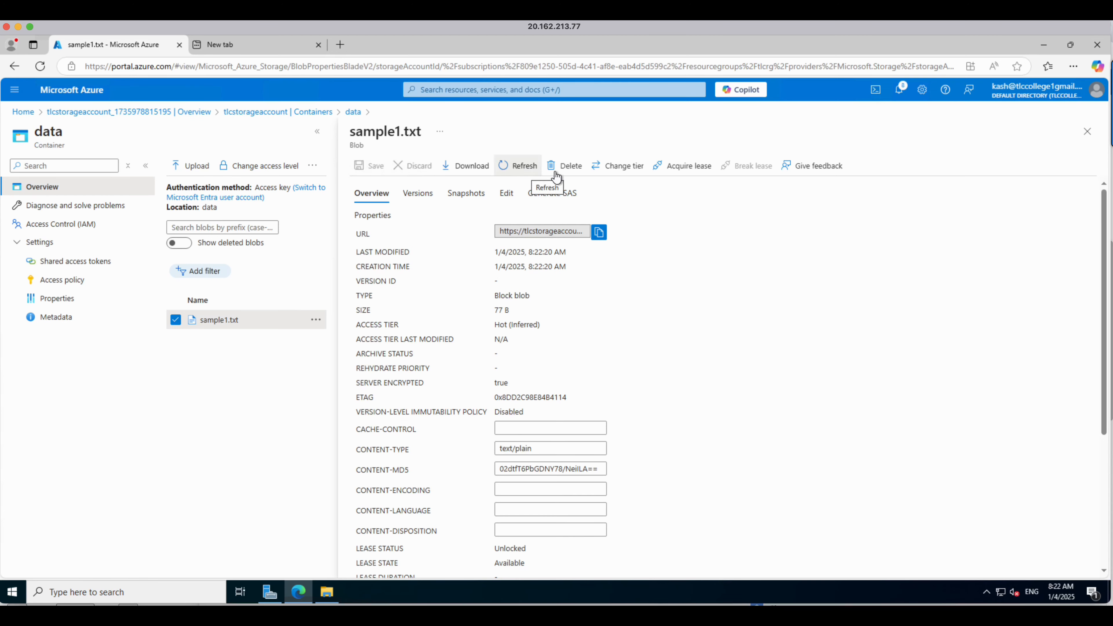
{"action": "left_click", "coordinate": [619, 175]}
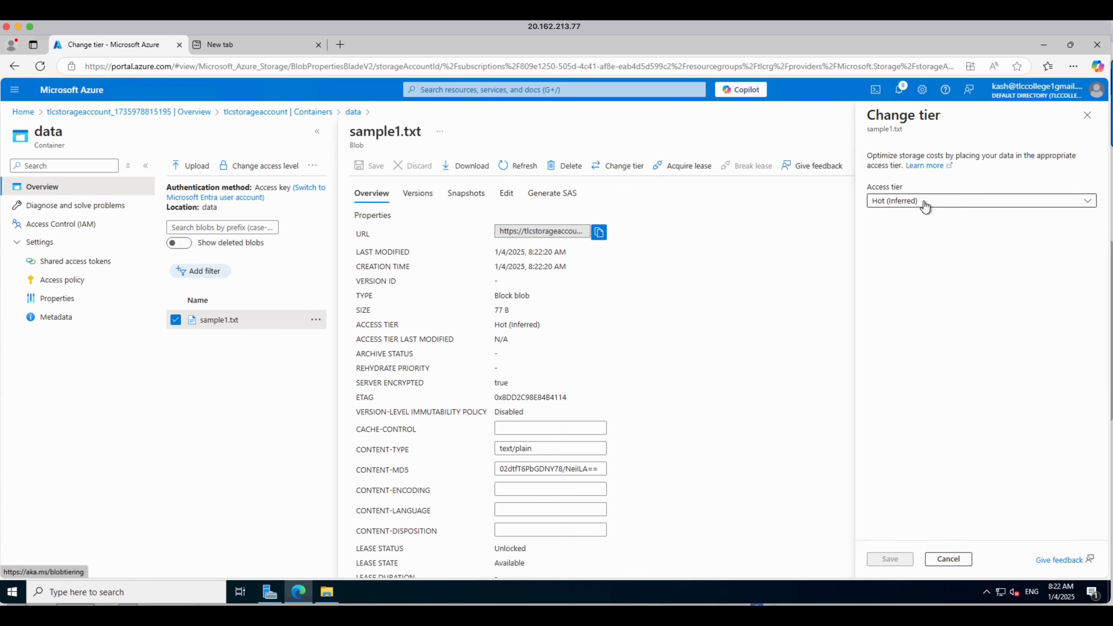
{"action": "left_click", "coordinate": [1087, 116]}
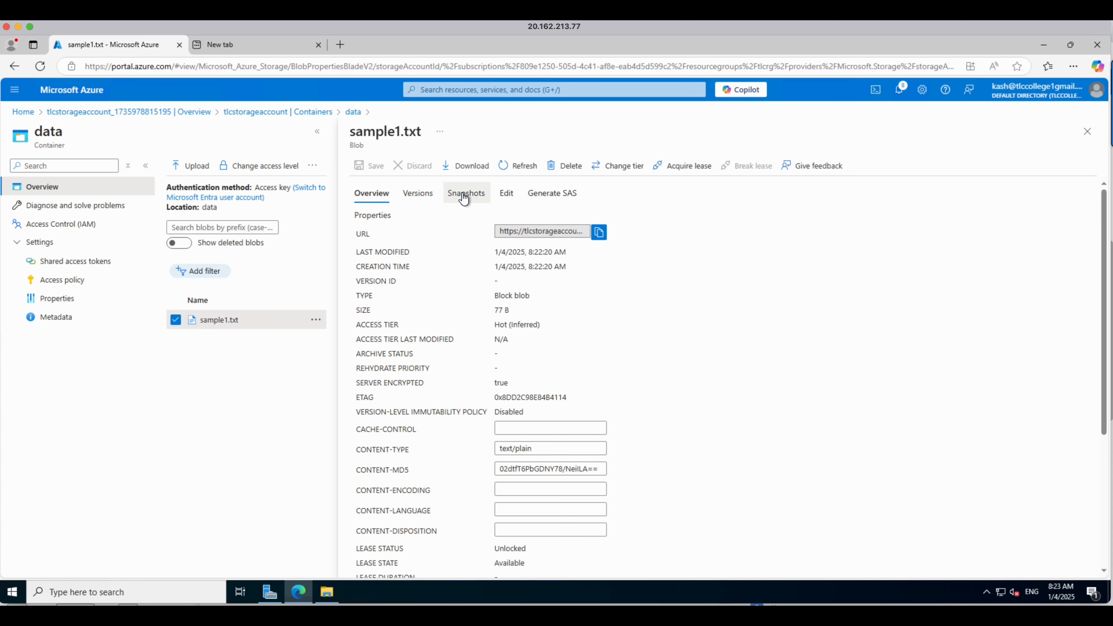
{"action": "left_click", "coordinate": [507, 194]}
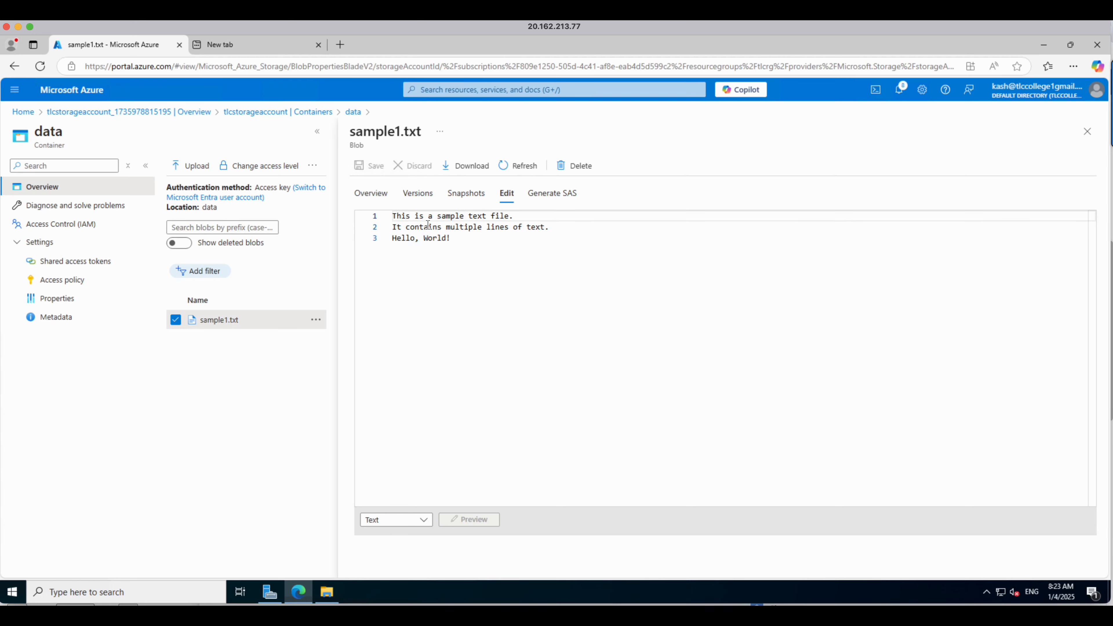
{"action": "left_click", "coordinate": [379, 194]}
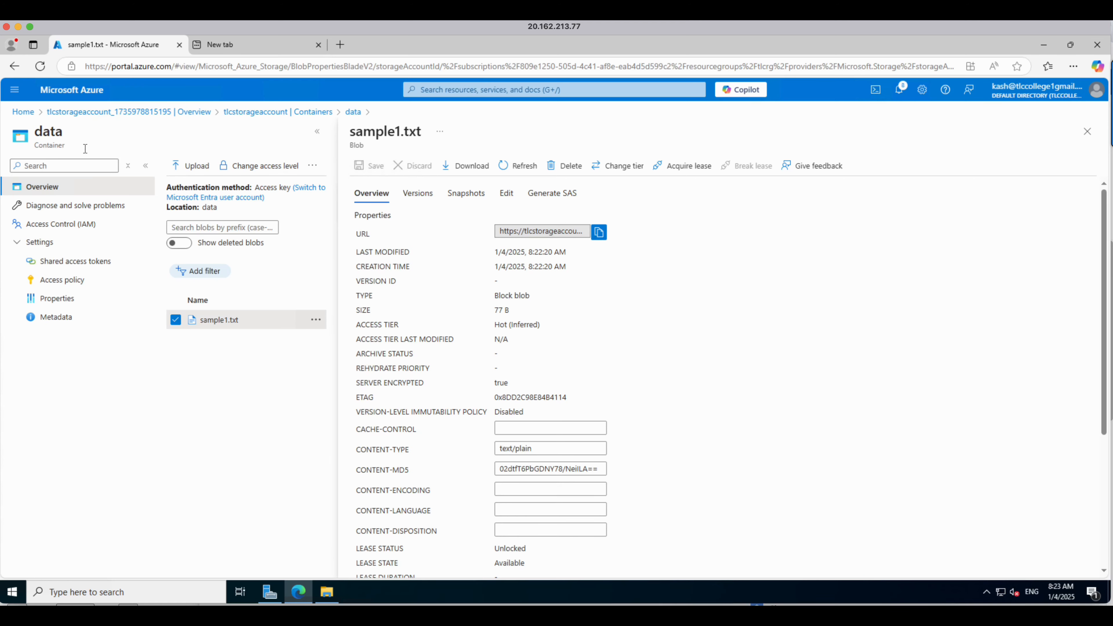
Step: Copy the blob's URL and open it in a new InPrivate browser window
{"action": "left_click", "coordinate": [599, 233]}
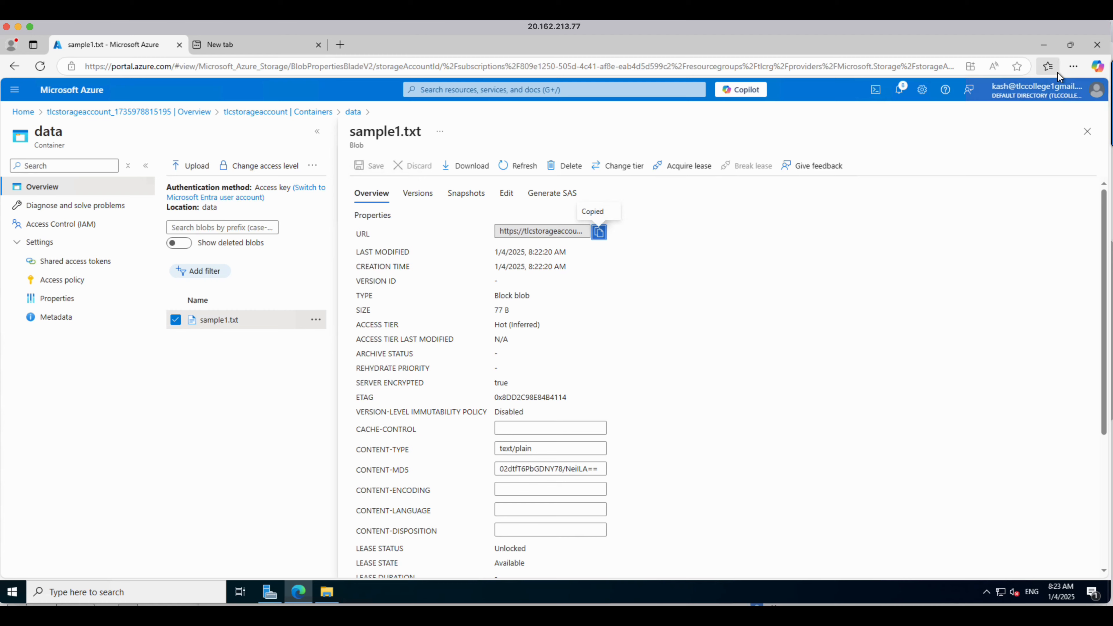
{"action": "left_click", "coordinate": [1073, 67]}
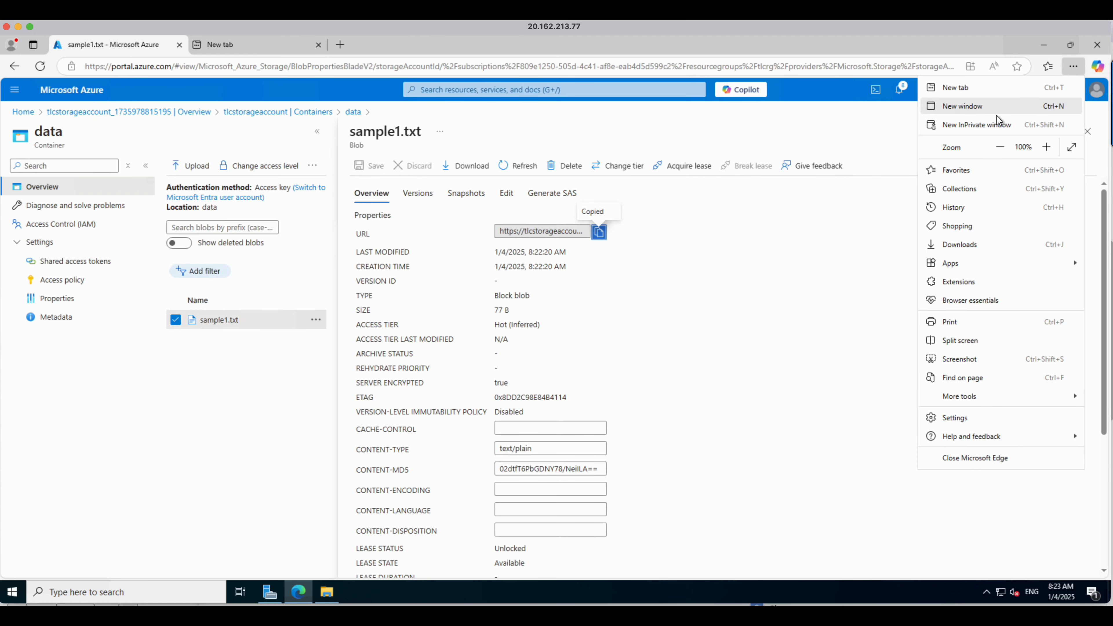
{"action": "left_click", "coordinate": [978, 123]}
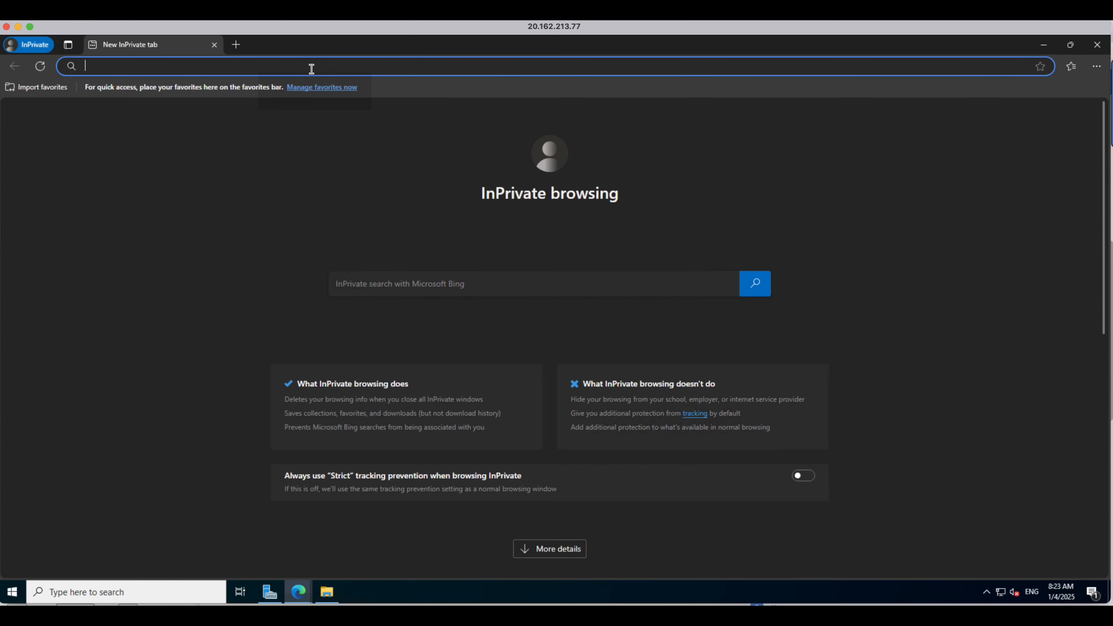
{"action": "key", "text": "ctrl+v"}
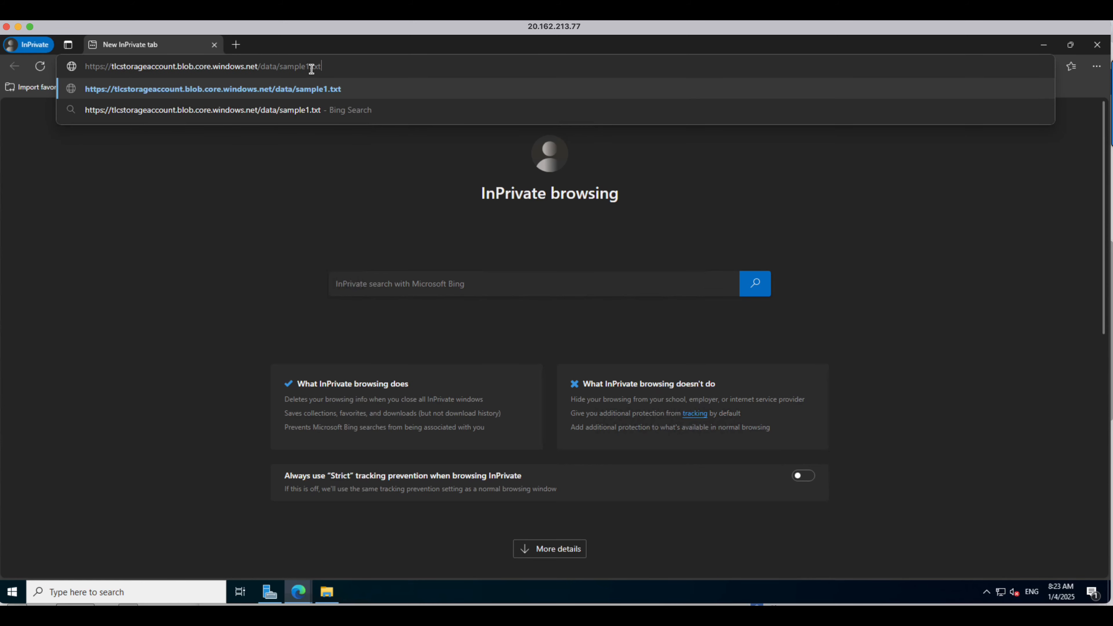
{"action": "key", "text": "Return"}
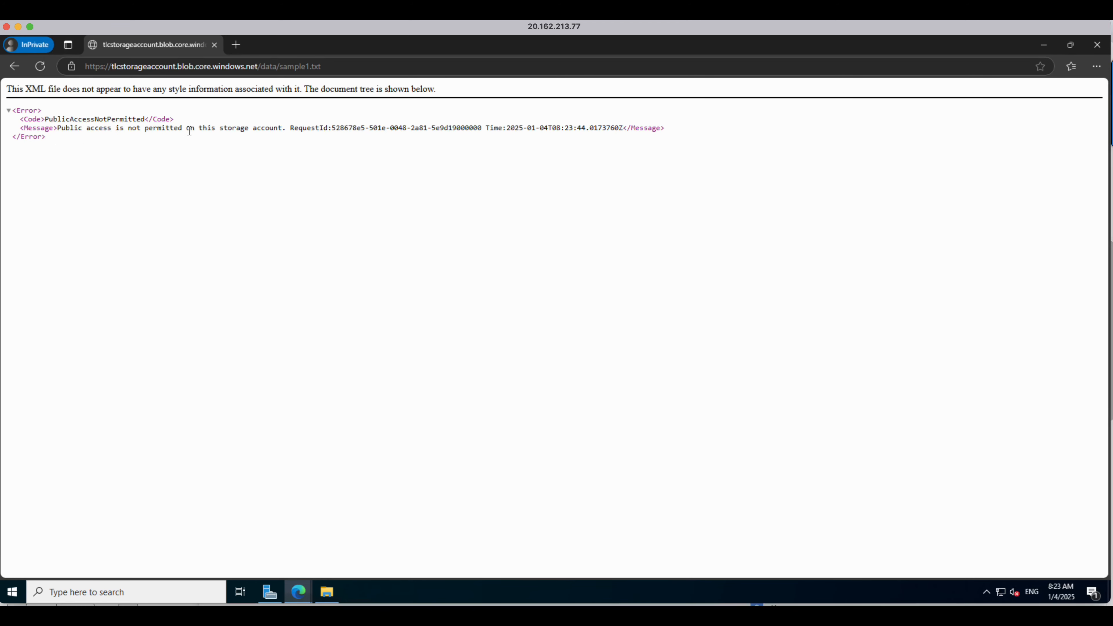
Step: Return to the storage account's Configuration and enable Allow Blob anonymous access, then save the setting
{"action": "left_click", "coordinate": [300, 593]}
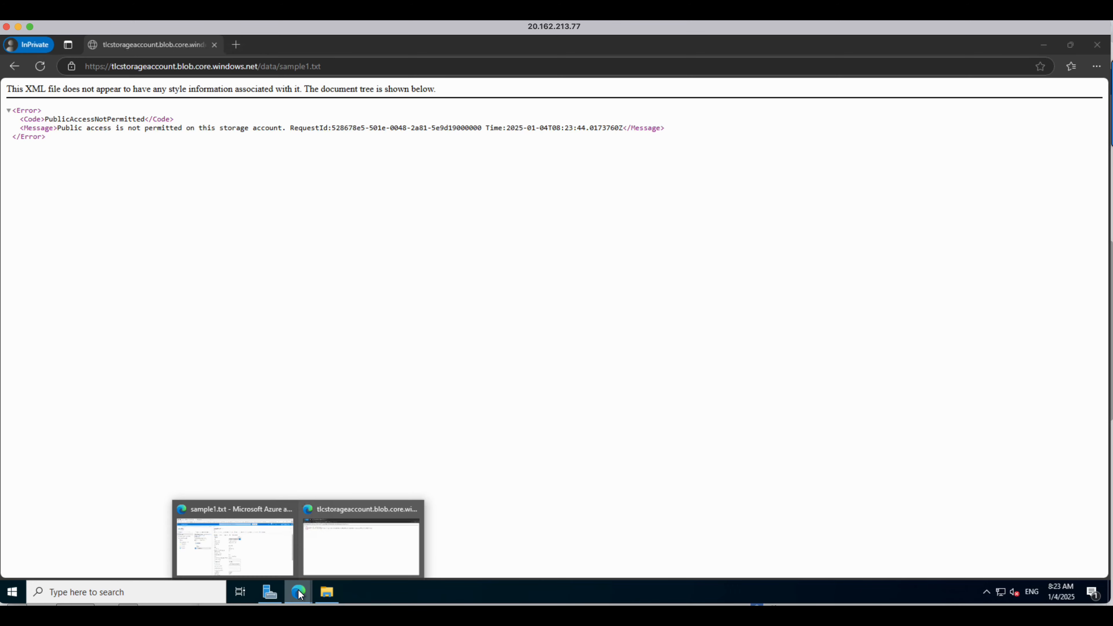
{"action": "left_click", "coordinate": [262, 552]}
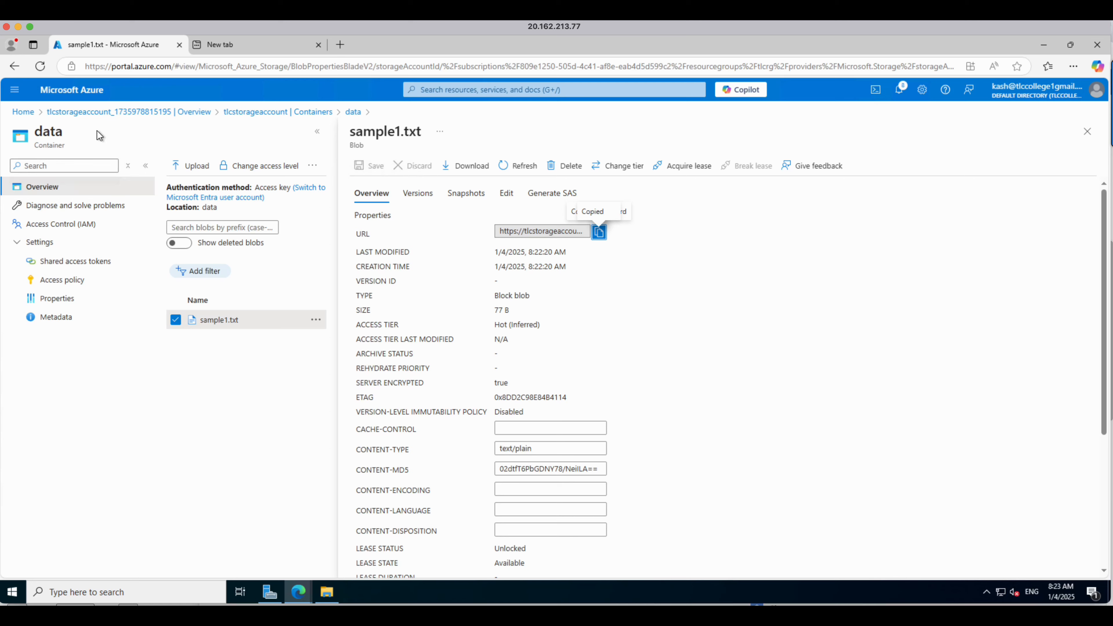
{"action": "left_click", "coordinate": [101, 112]}
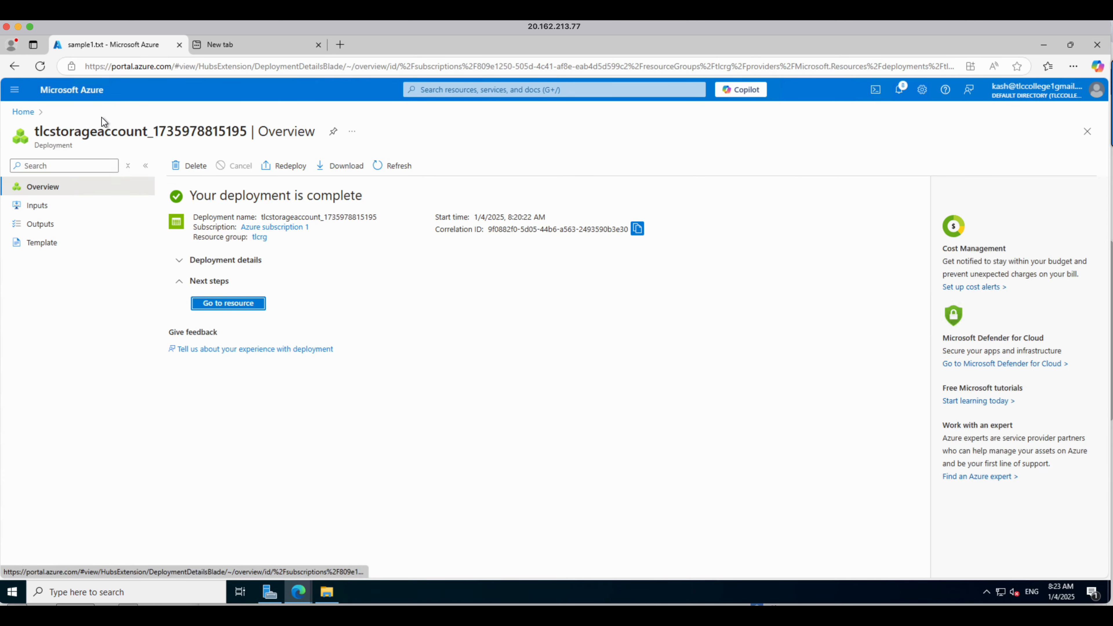
{"action": "left_click", "coordinate": [214, 304]}
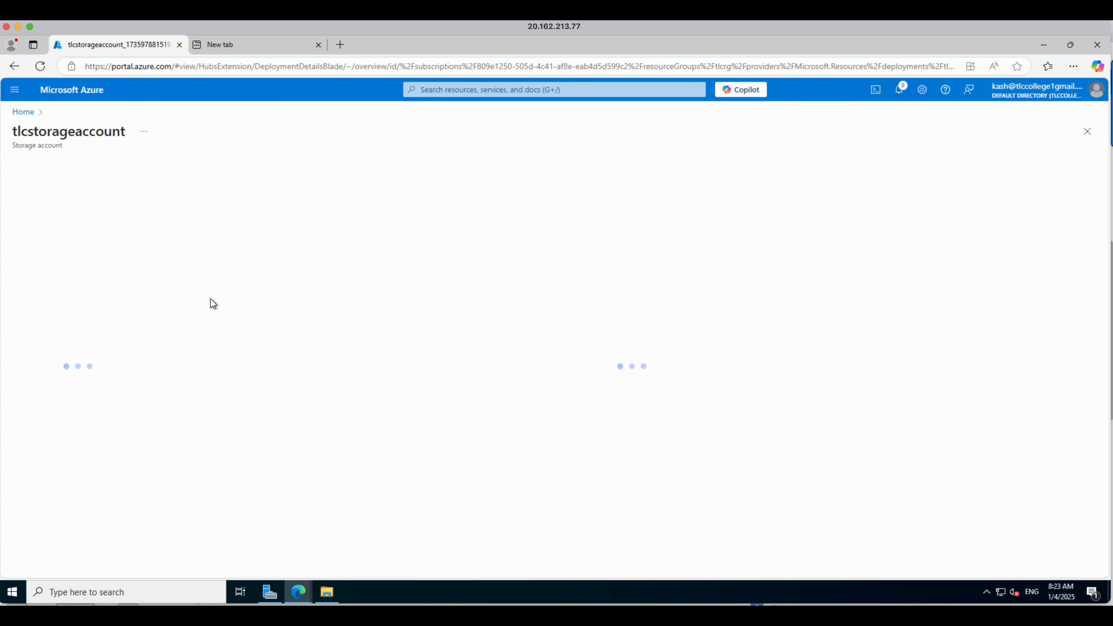
{"action": "scroll", "coordinate": [91, 410], "scroll_direction": "down", "scroll_amount": 3}
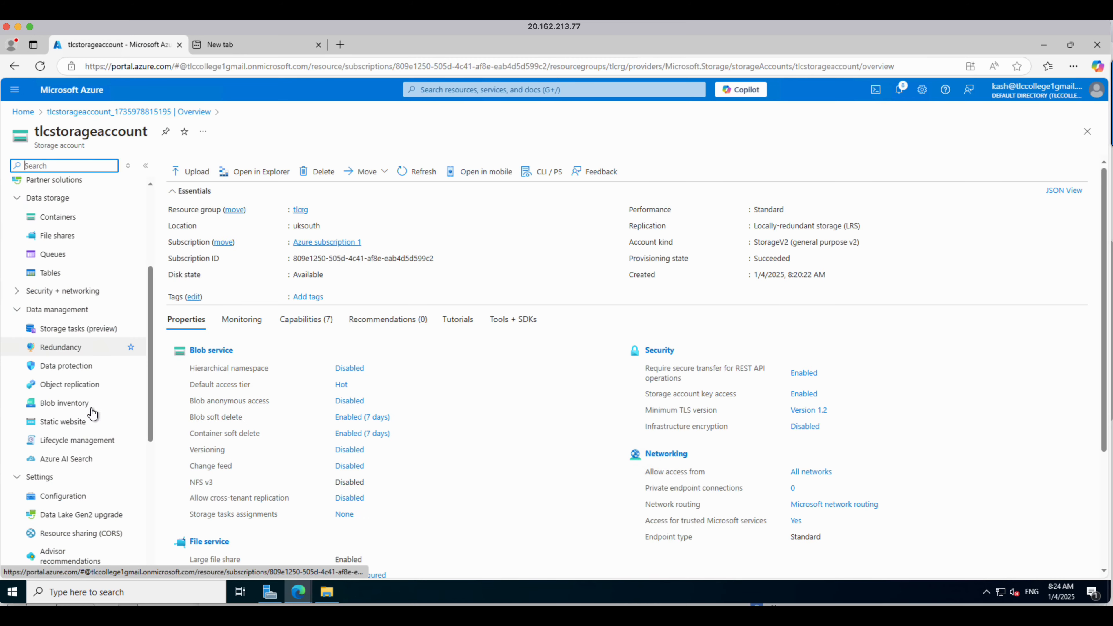
{"action": "left_click", "coordinate": [61, 504]}
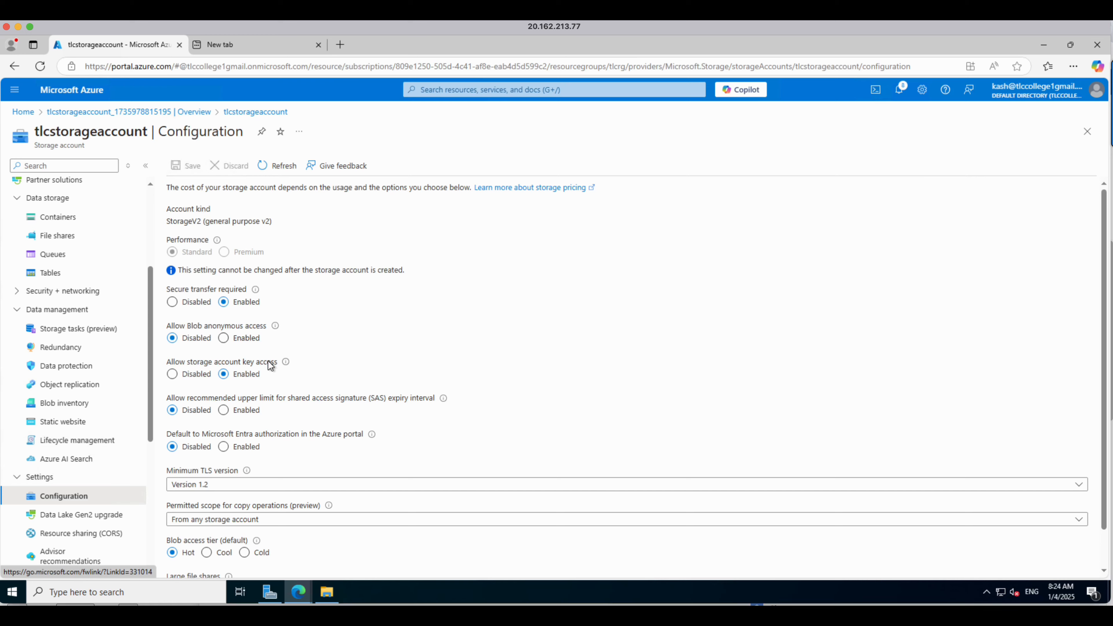
{"action": "scroll", "coordinate": [279, 381], "scroll_direction": "down", "scroll_amount": 1}
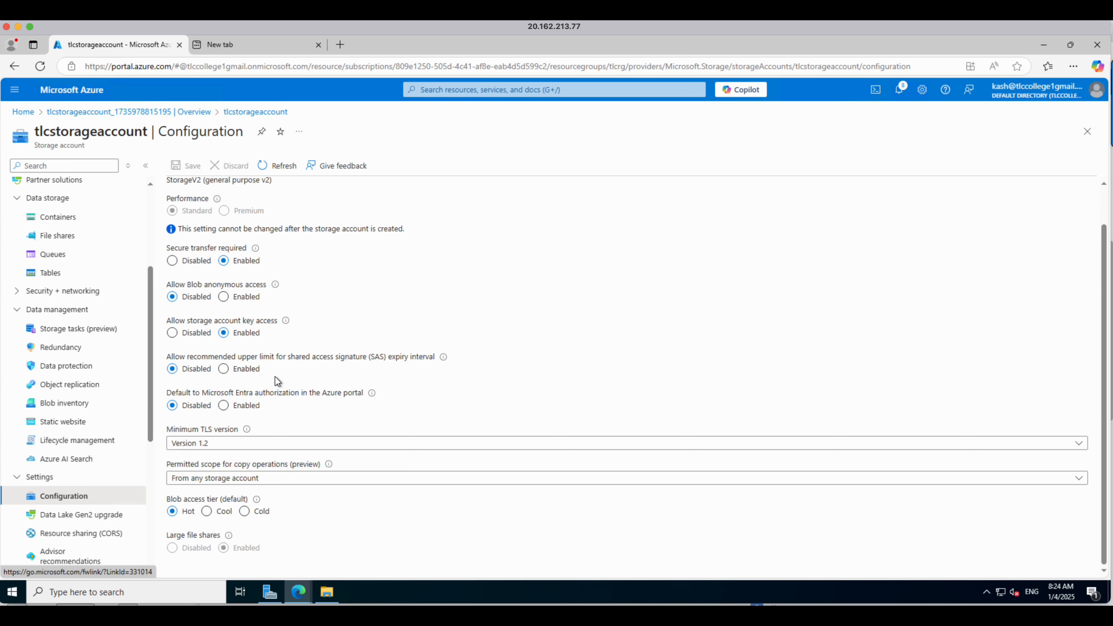
{"action": "scroll", "coordinate": [274, 376], "scroll_direction": "up", "scroll_amount": 1}
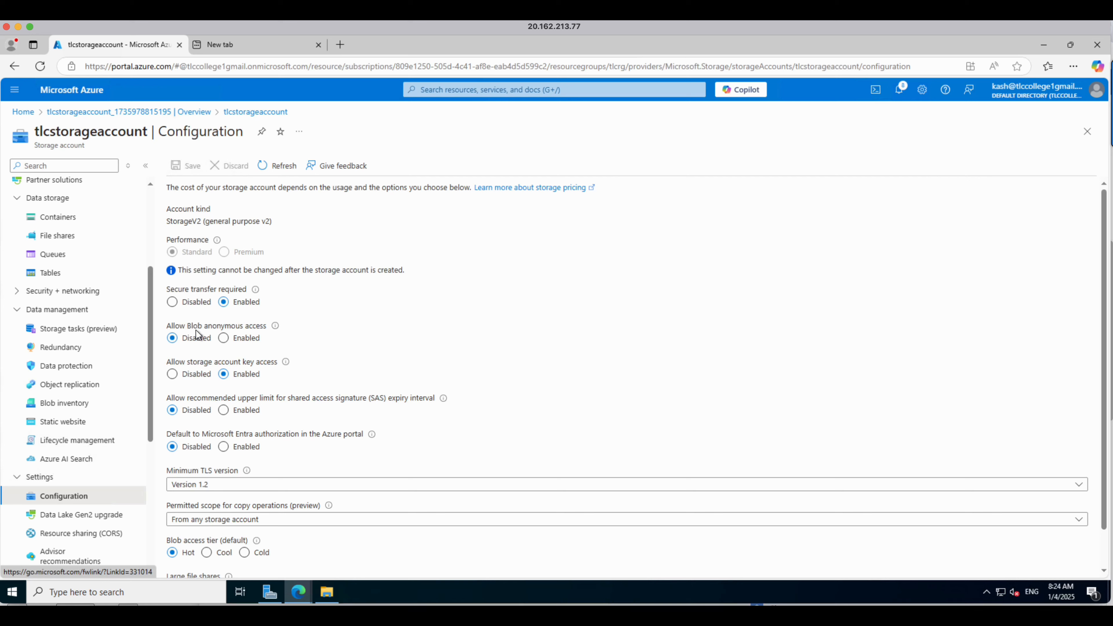
{"action": "left_click", "coordinate": [223, 338]}
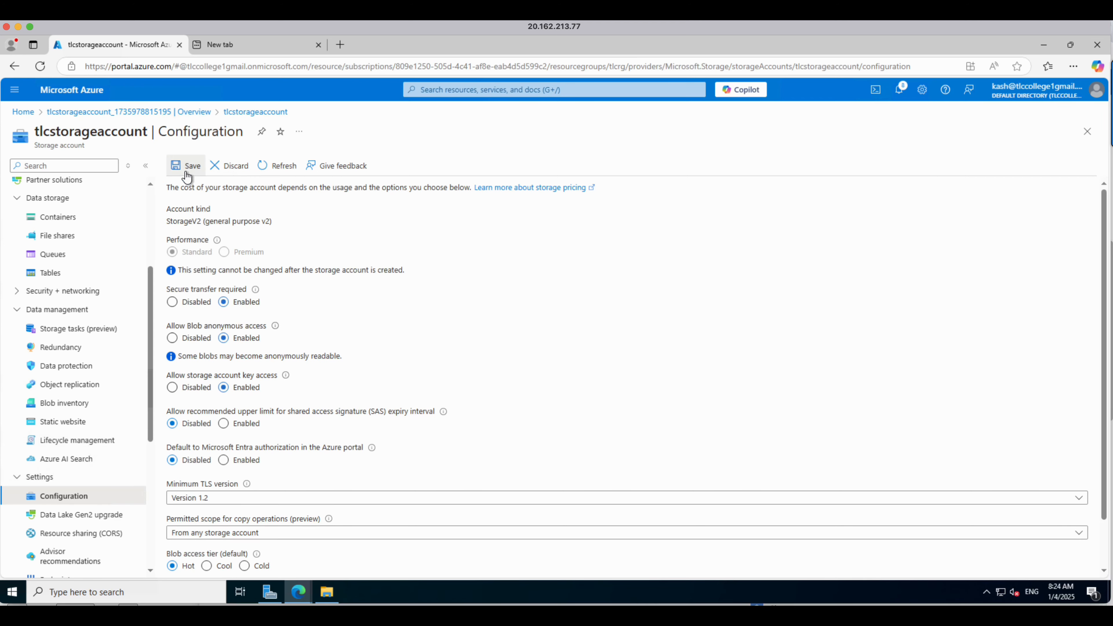
{"action": "left_click", "coordinate": [186, 175]}
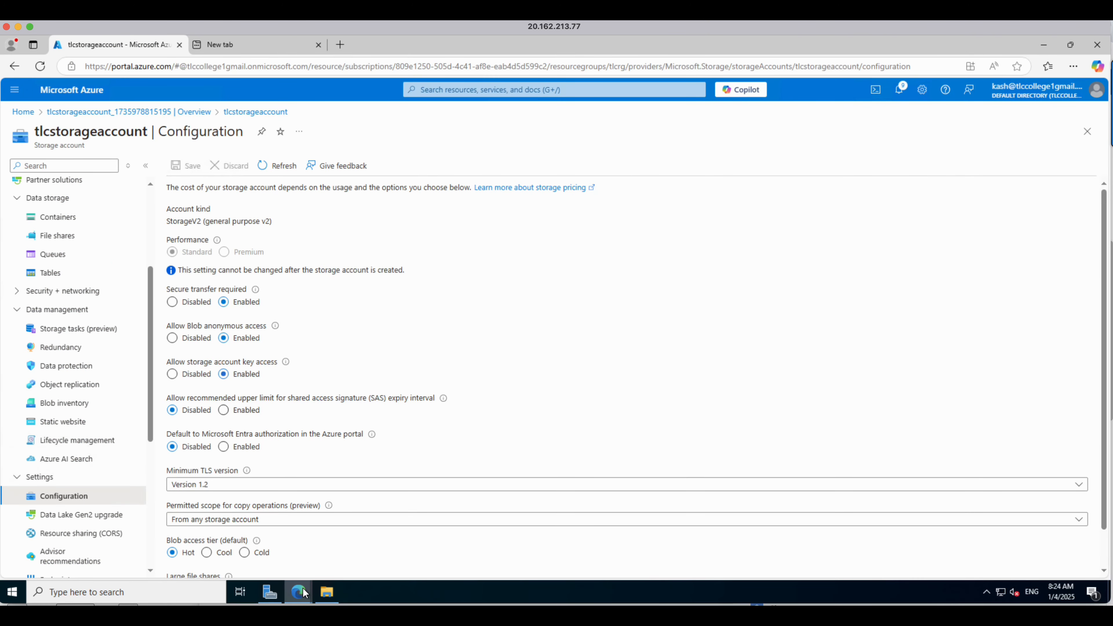
Step: Reload the sample1.txt blob URL in the InPrivate window to test public access
{"action": "mouse_move", "coordinate": [303, 587]}
{"action": "left_click", "coordinate": [335, 570]}
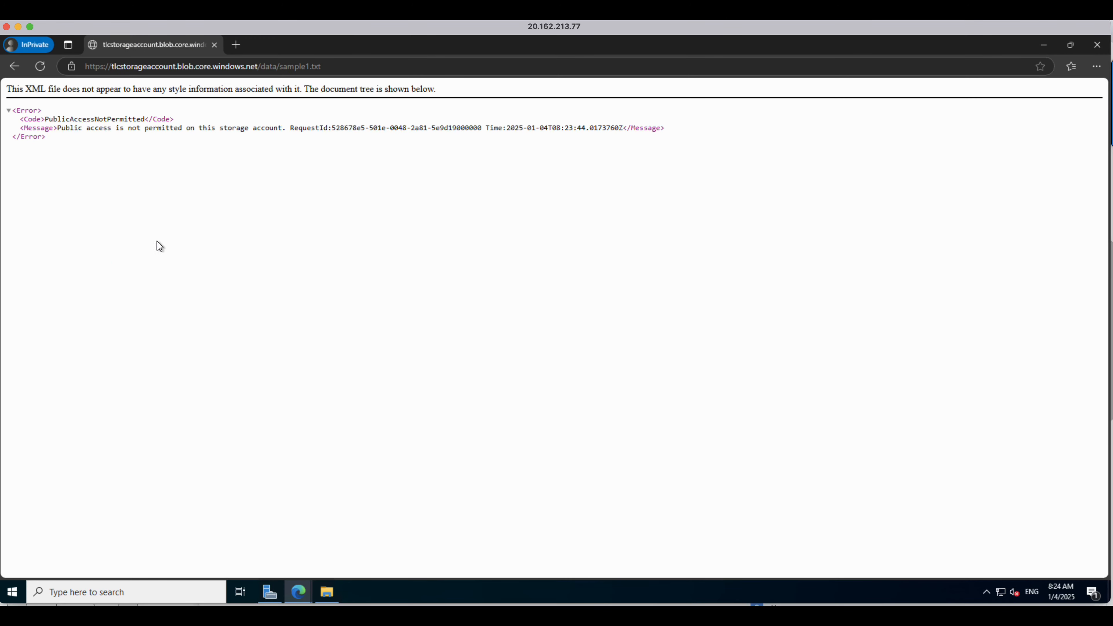
{"action": "left_click", "coordinate": [332, 70]}
{"action": "key", "text": "Return"}
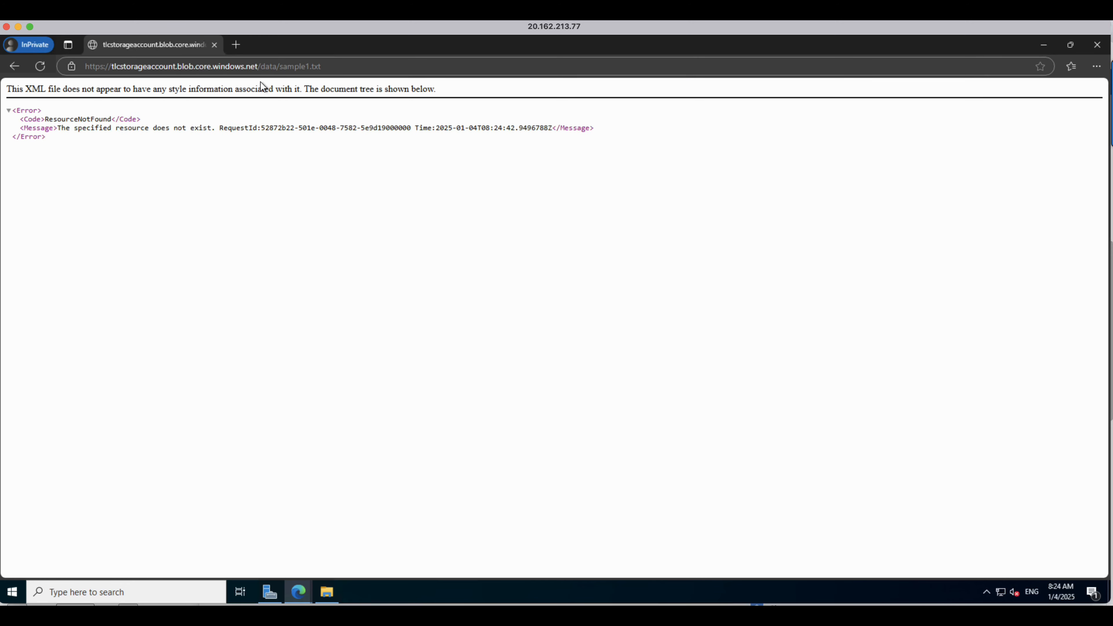
{"action": "left_click", "coordinate": [41, 70]}
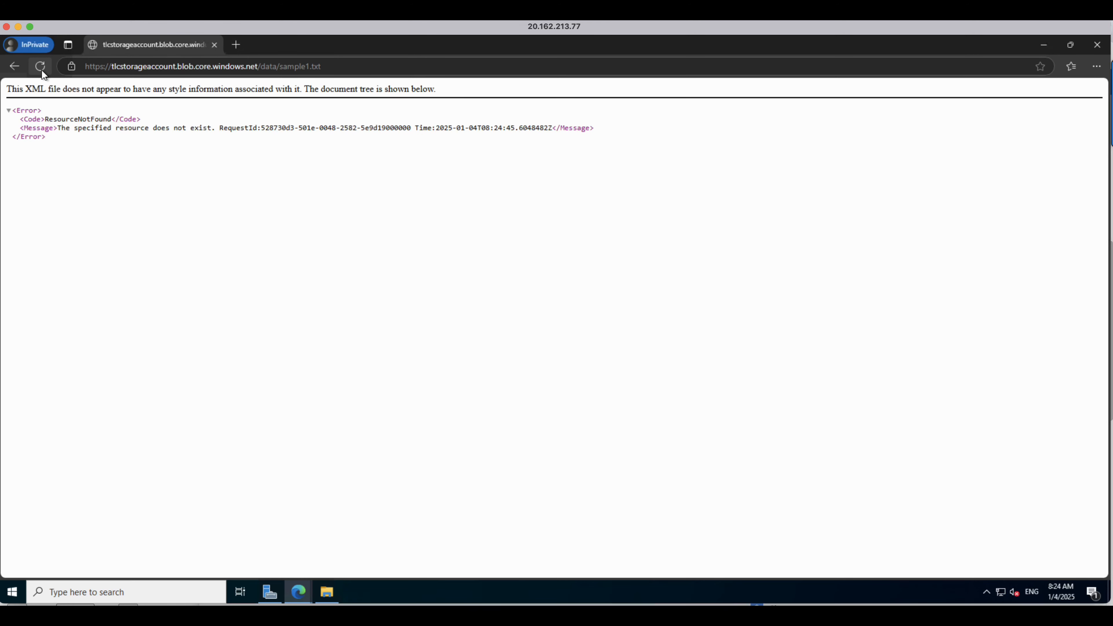
{"action": "left_click", "coordinate": [41, 68]}
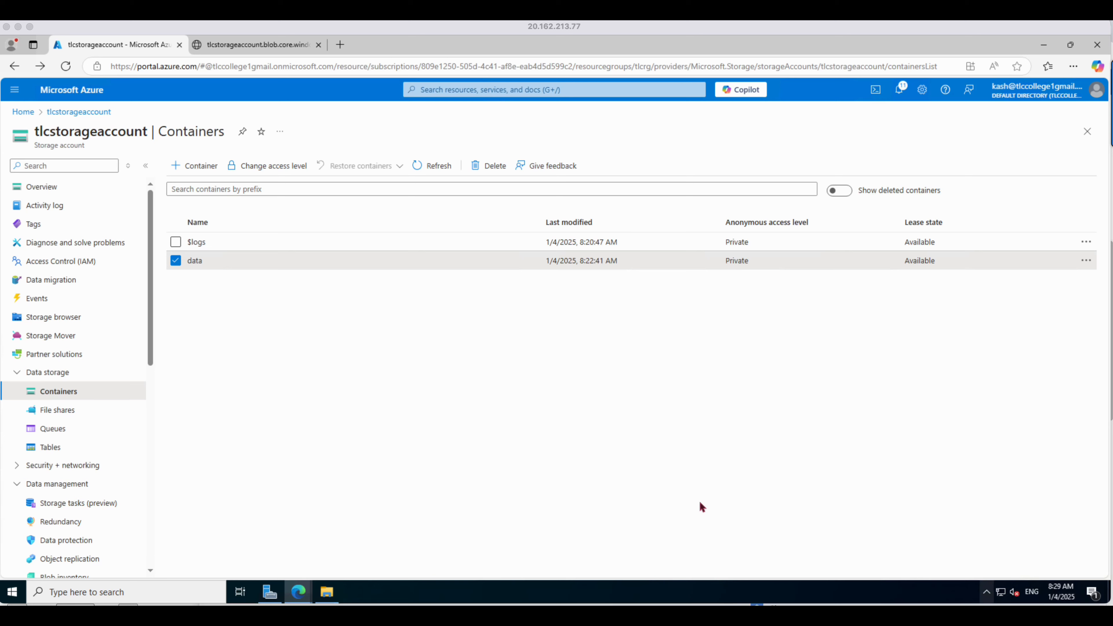
Step: Select the data container and change its anonymous access level to Blob (anonymous read access for blobs only)
{"action": "left_click", "coordinate": [49, 391]}
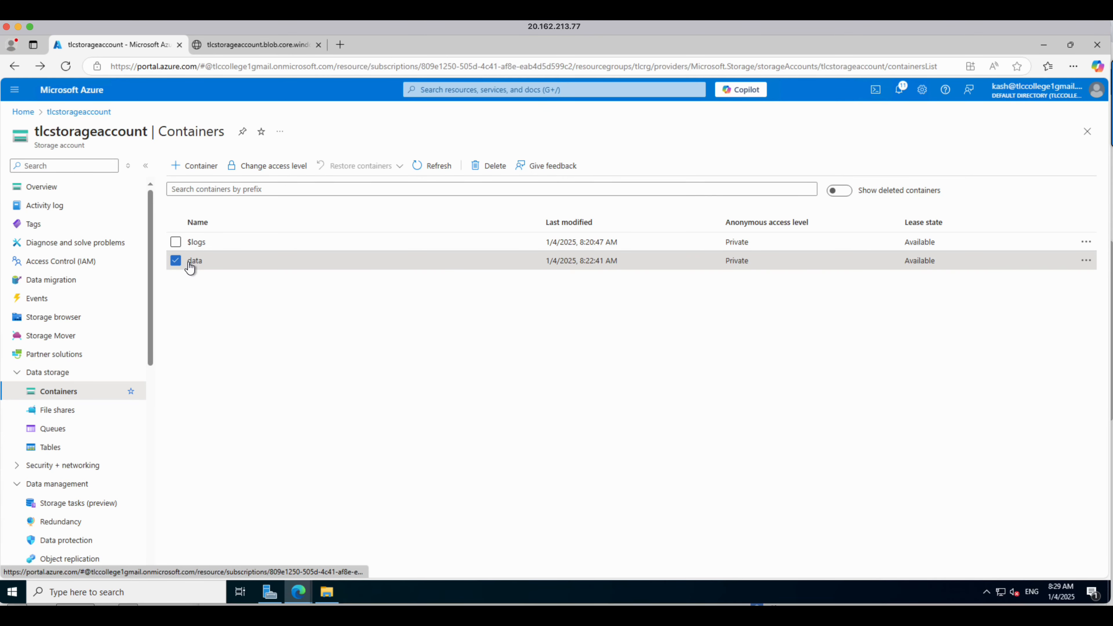
{"action": "left_click", "coordinate": [175, 263]}
{"action": "left_click", "coordinate": [175, 263]}
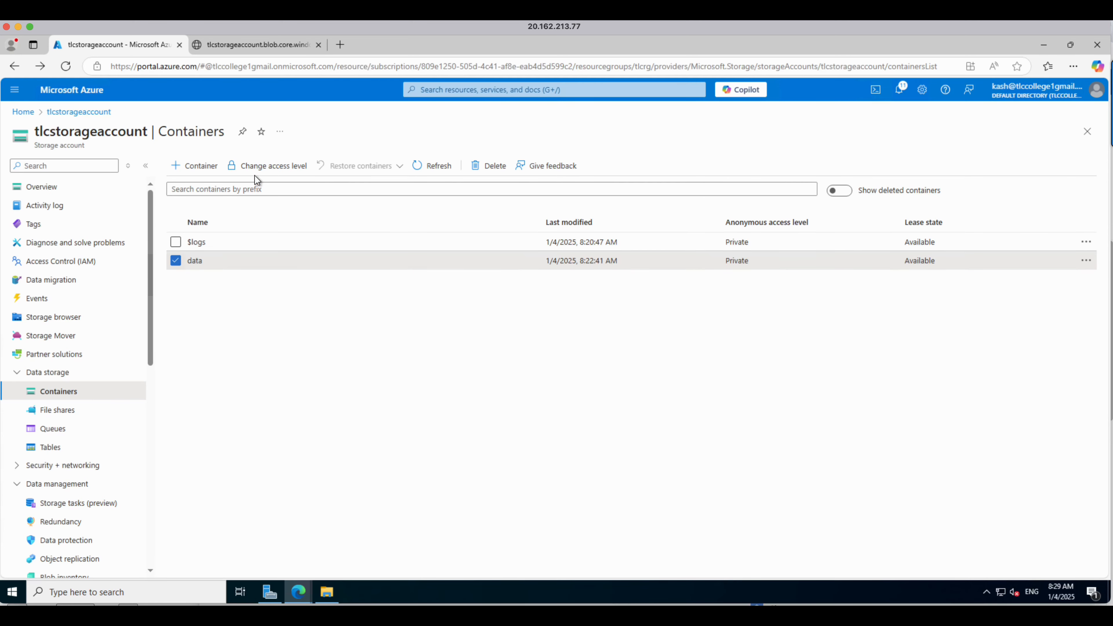
{"action": "left_click", "coordinate": [263, 165]}
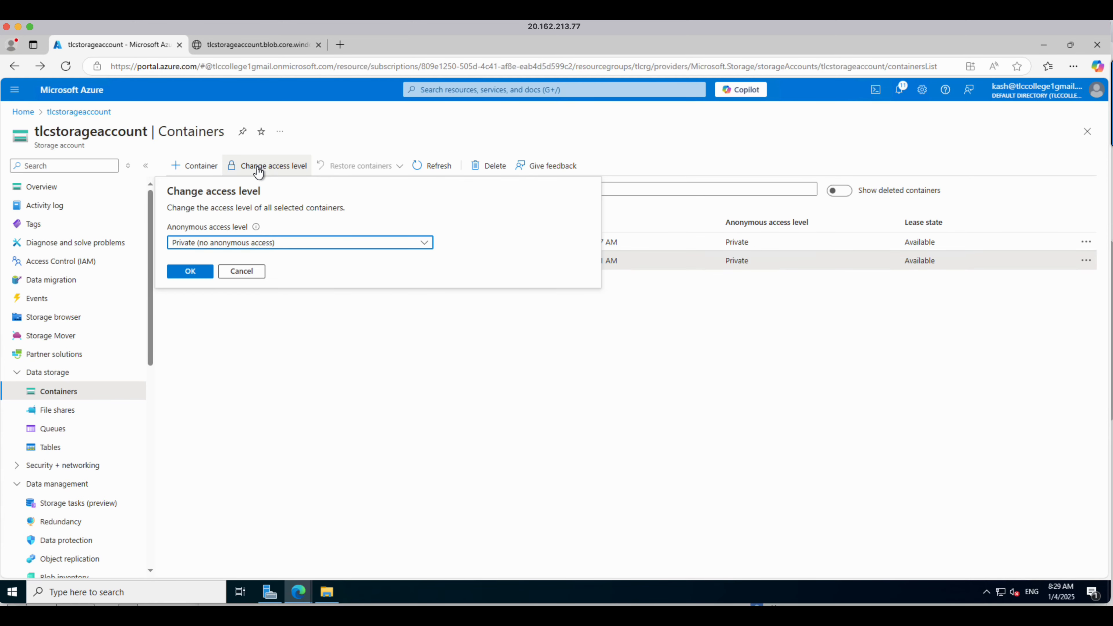
{"action": "left_click", "coordinate": [250, 243]}
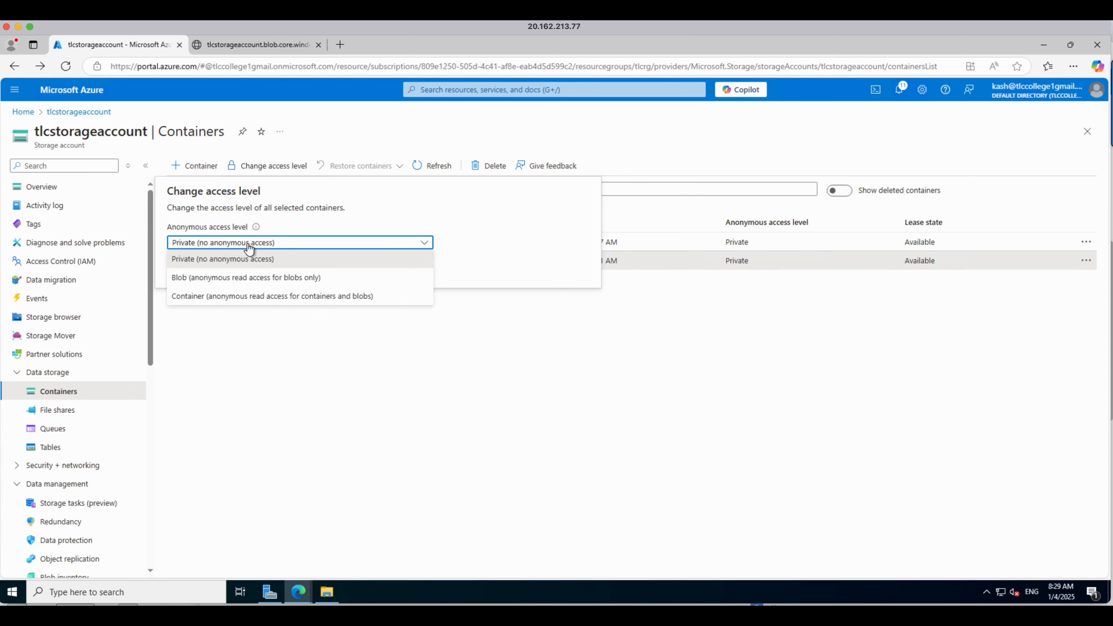
{"action": "left_click", "coordinate": [205, 278]}
{"action": "left_click", "coordinate": [197, 334]}
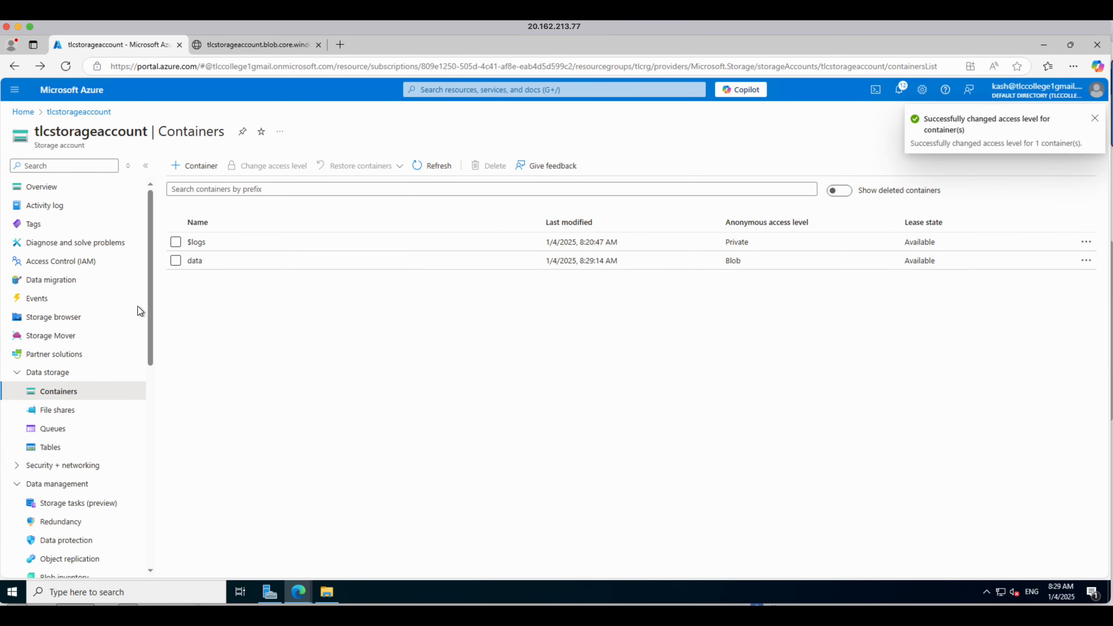
Step: Open the sample1.txt blob in the data container, copy its URL, and load it in a new browser tab
{"action": "left_click", "coordinate": [195, 262]}
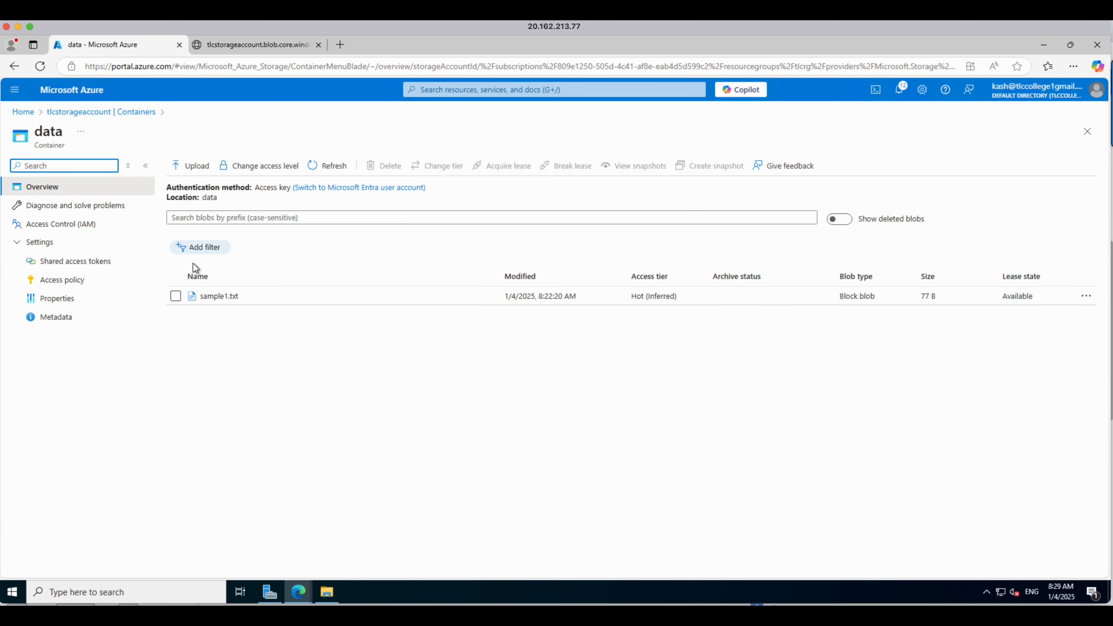
{"action": "left_click", "coordinate": [221, 297]}
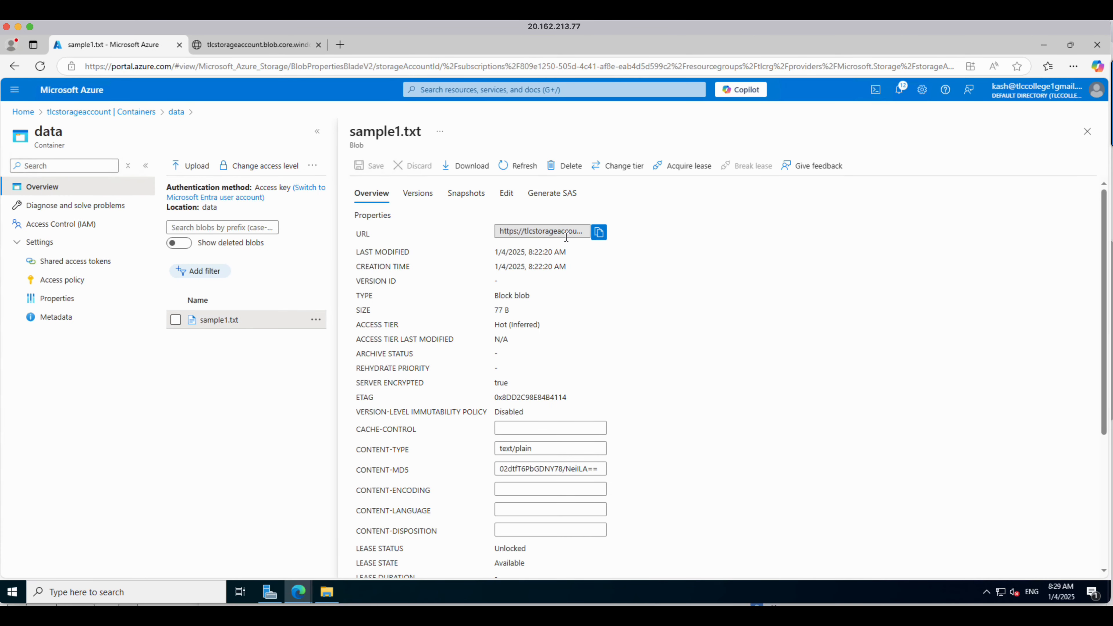
{"action": "left_click", "coordinate": [598, 231]}
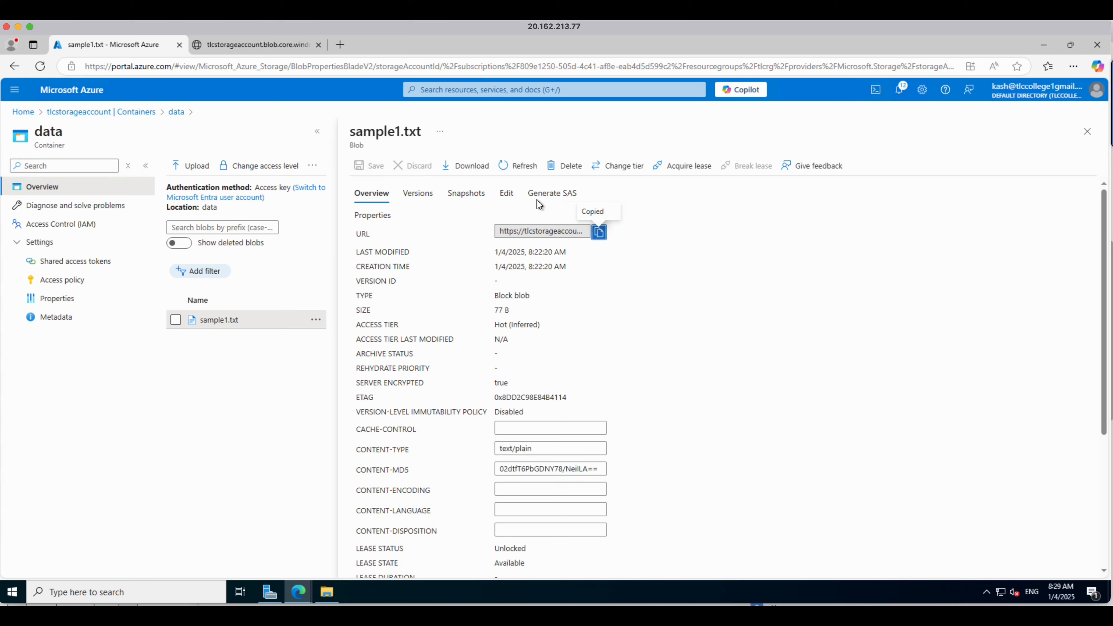
{"action": "left_click", "coordinate": [319, 45]}
{"action": "left_click", "coordinate": [202, 47]}
{"action": "left_click", "coordinate": [208, 64]}
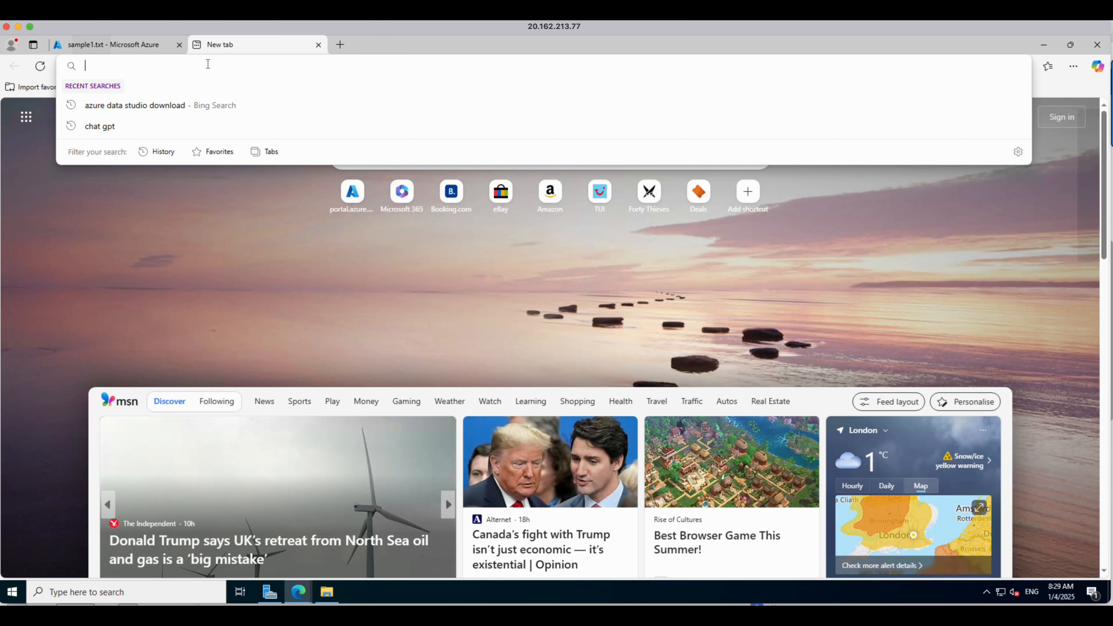
{"action": "key", "text": "ctrl+v"}
{"action": "key", "text": "Return"}
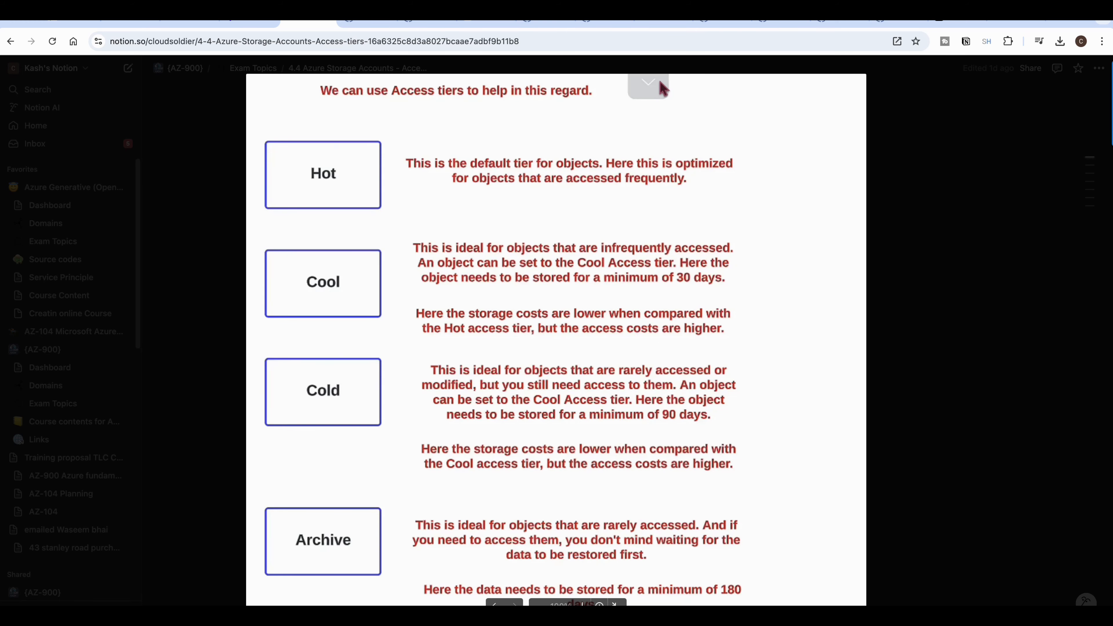
Step: In Notion, review the notes on Azure storage access tiers, enlarging the storage pricing table image
{"action": "key", "text": "Escape"}
{"action": "scroll", "coordinate": [681, 533], "scroll_direction": "up", "scroll_amount": 5}
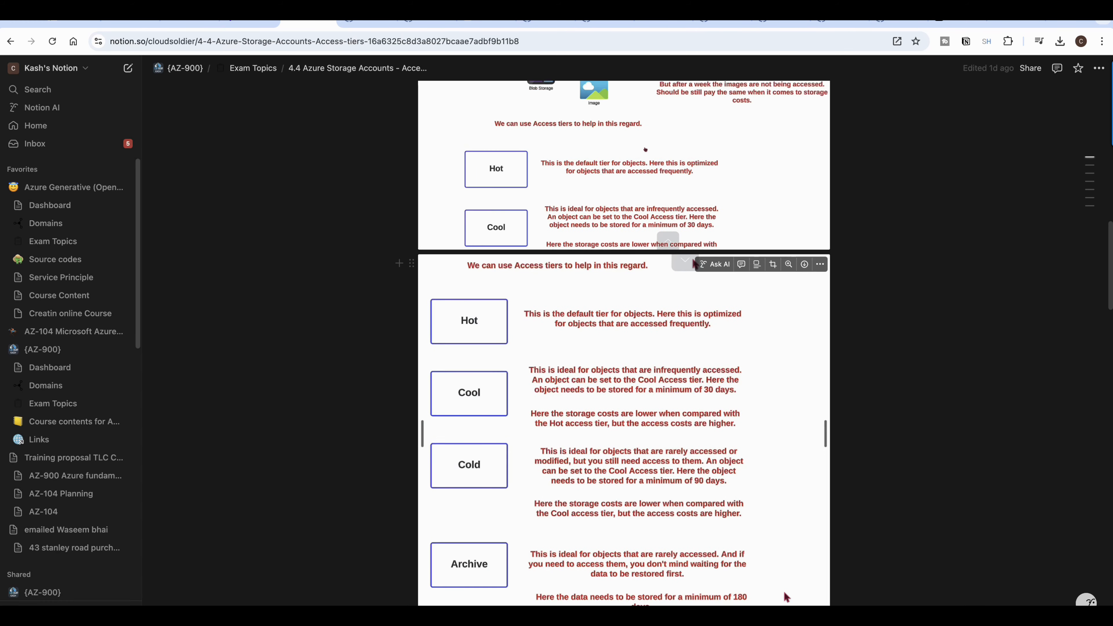
{"action": "scroll", "coordinate": [682, 533], "scroll_direction": "up", "scroll_amount": 8}
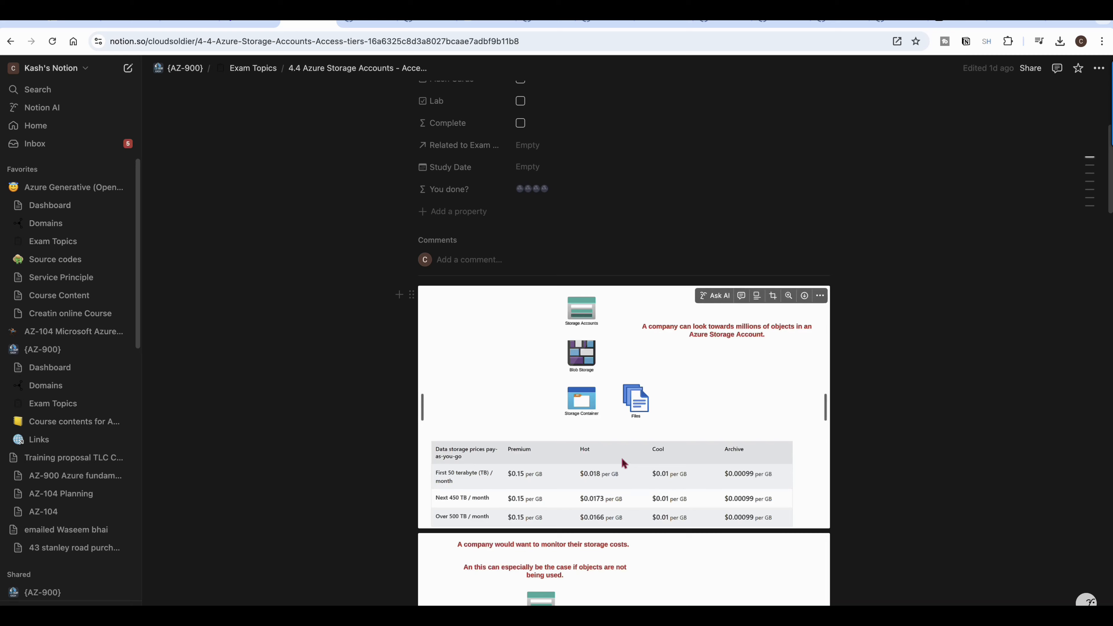
{"action": "left_click", "coordinate": [619, 456]}
{"action": "left_click", "coordinate": [620, 459]}
{"action": "key", "text": "Escape"}
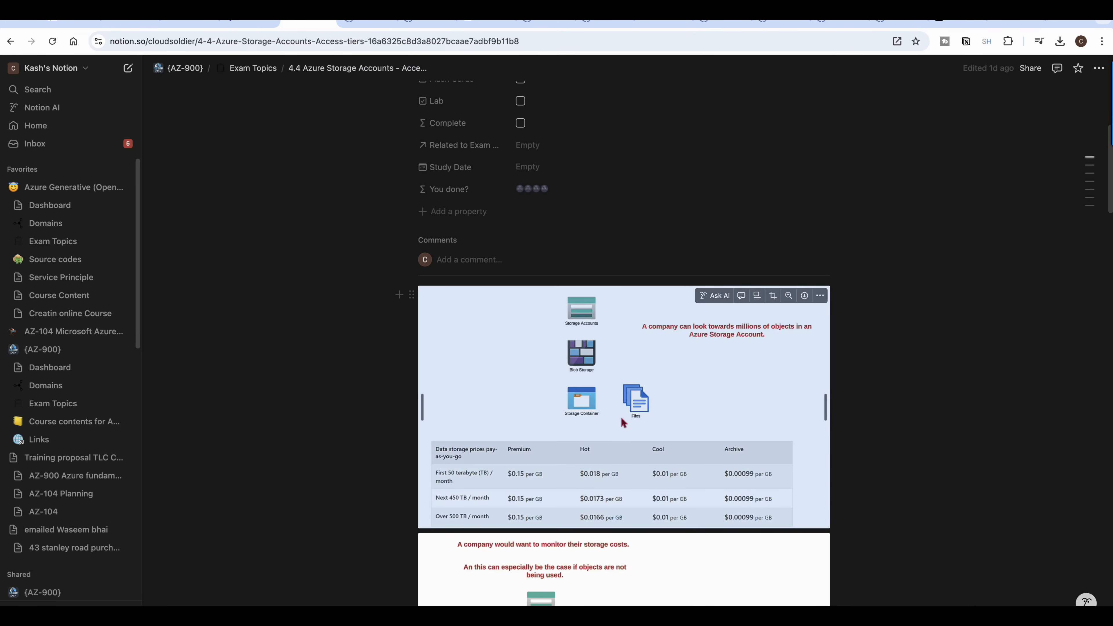
{"action": "left_click", "coordinate": [641, 412]}
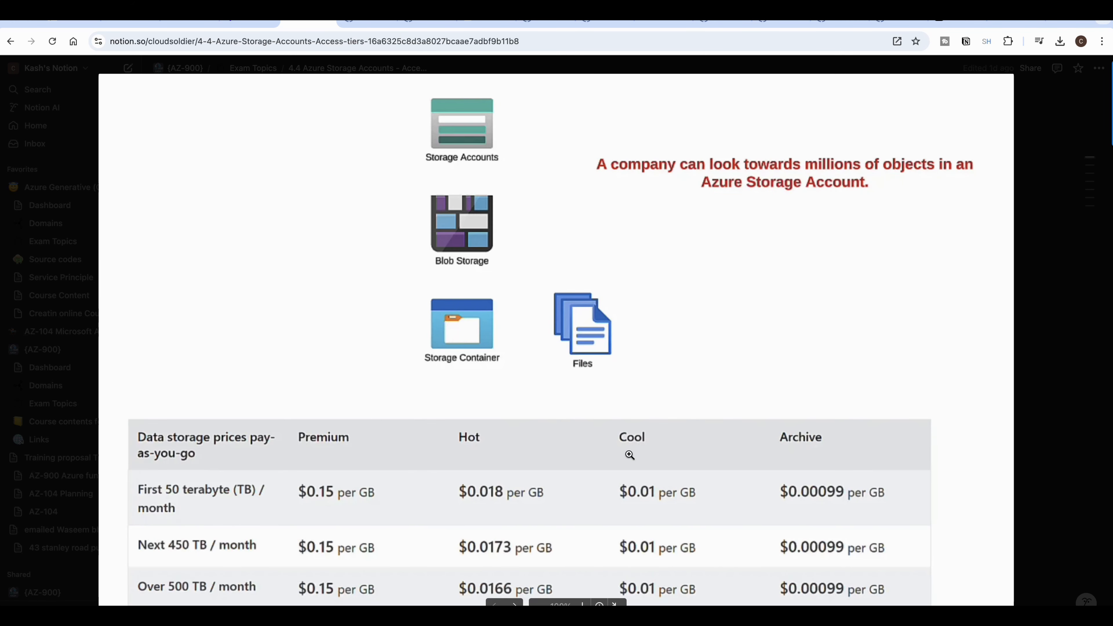
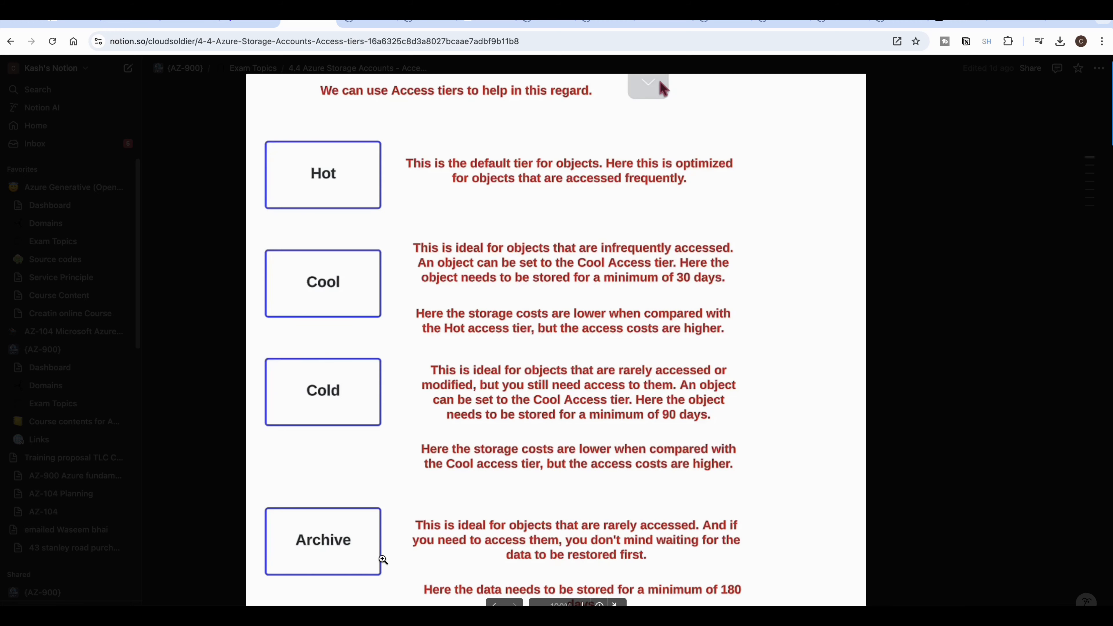
Step: Set the storage account's default blob access tier to Cool in its configuration and save
{"action": "key", "text": "Escape"}
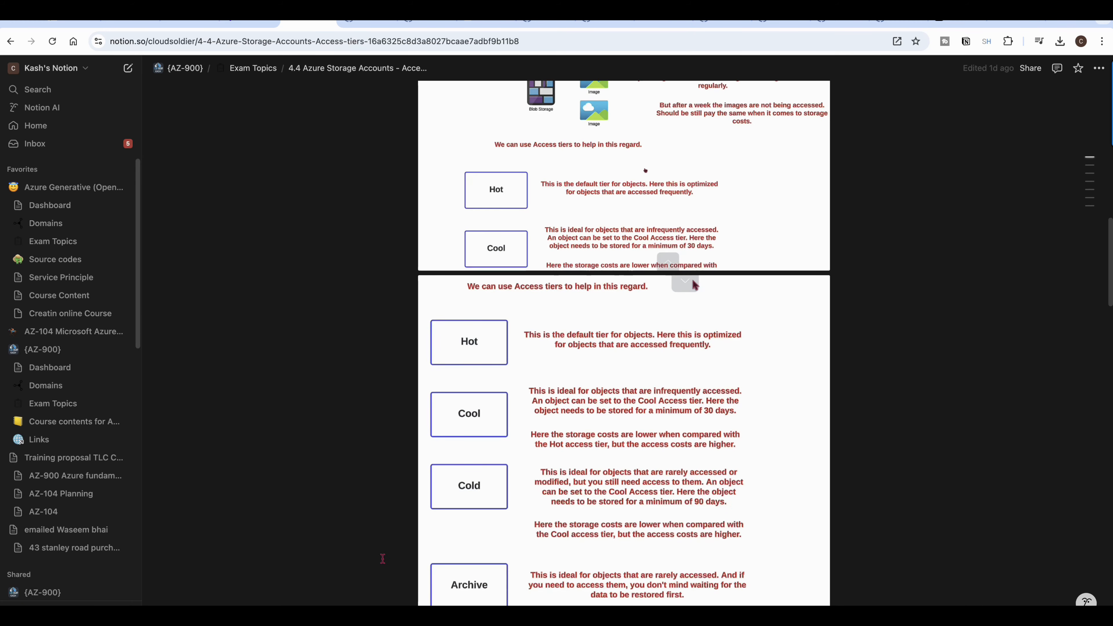
{"action": "key", "text": "ctrl+Right"}
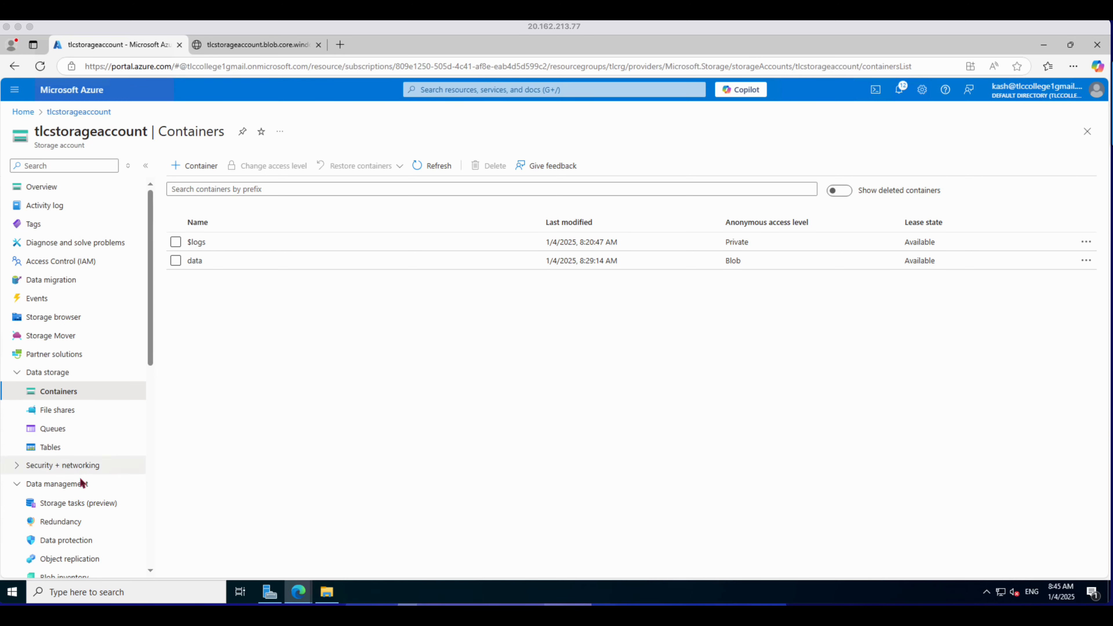
{"action": "scroll", "coordinate": [82, 490], "scroll_direction": "down", "scroll_amount": 4}
{"action": "scroll", "coordinate": [81, 491], "scroll_direction": "up", "scroll_amount": 4}
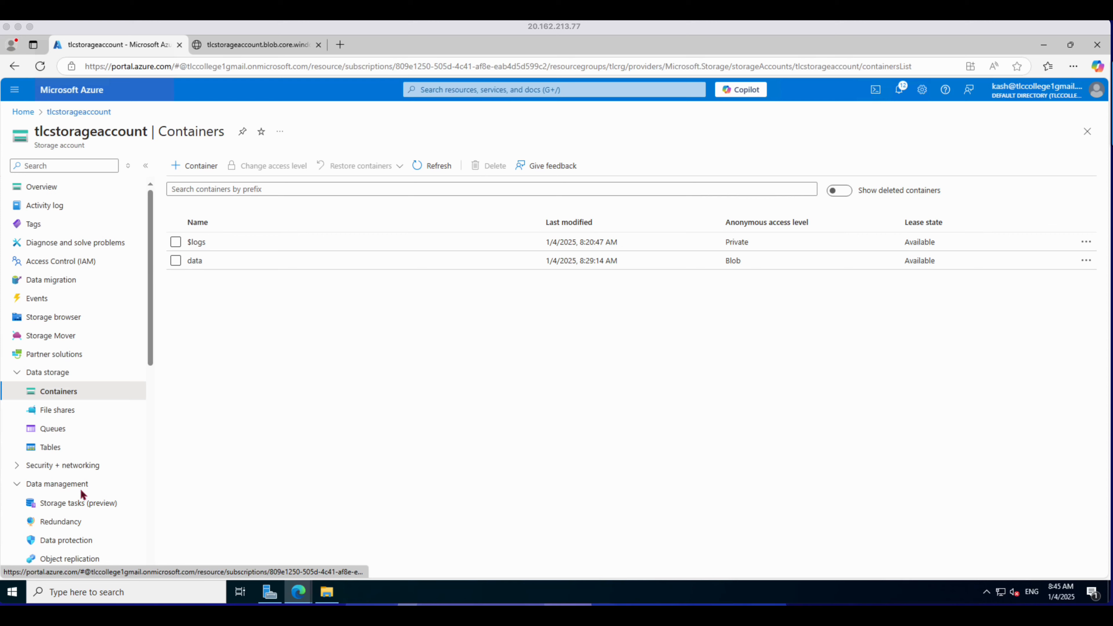
{"action": "scroll", "coordinate": [80, 491], "scroll_direction": "down", "scroll_amount": 4}
{"action": "left_click", "coordinate": [79, 496]}
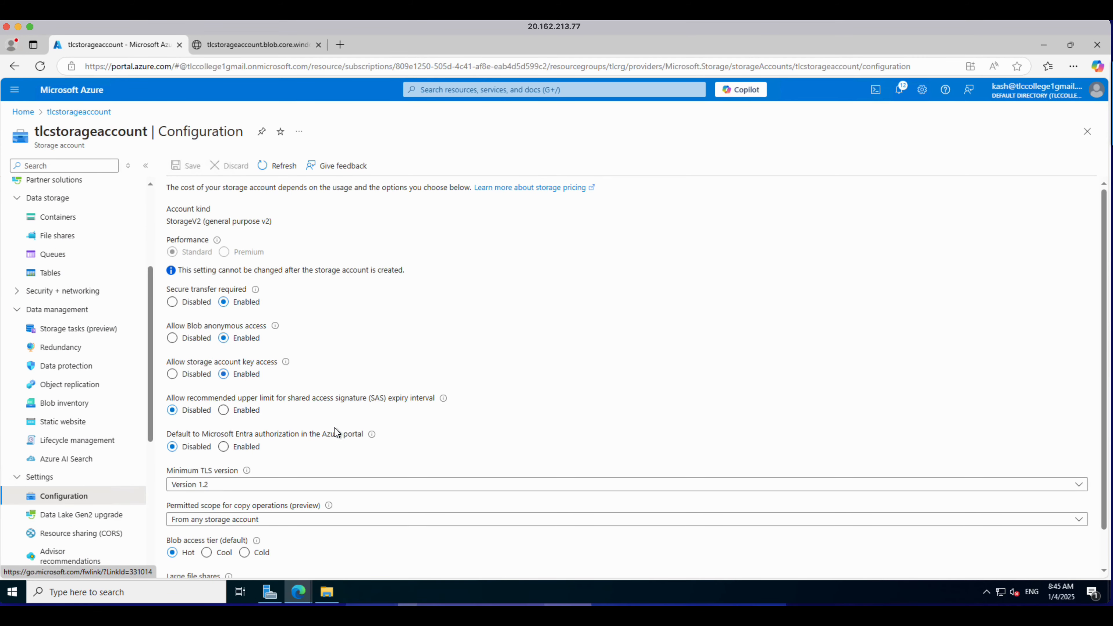
{"action": "scroll", "coordinate": [340, 439], "scroll_direction": "down", "scroll_amount": 1}
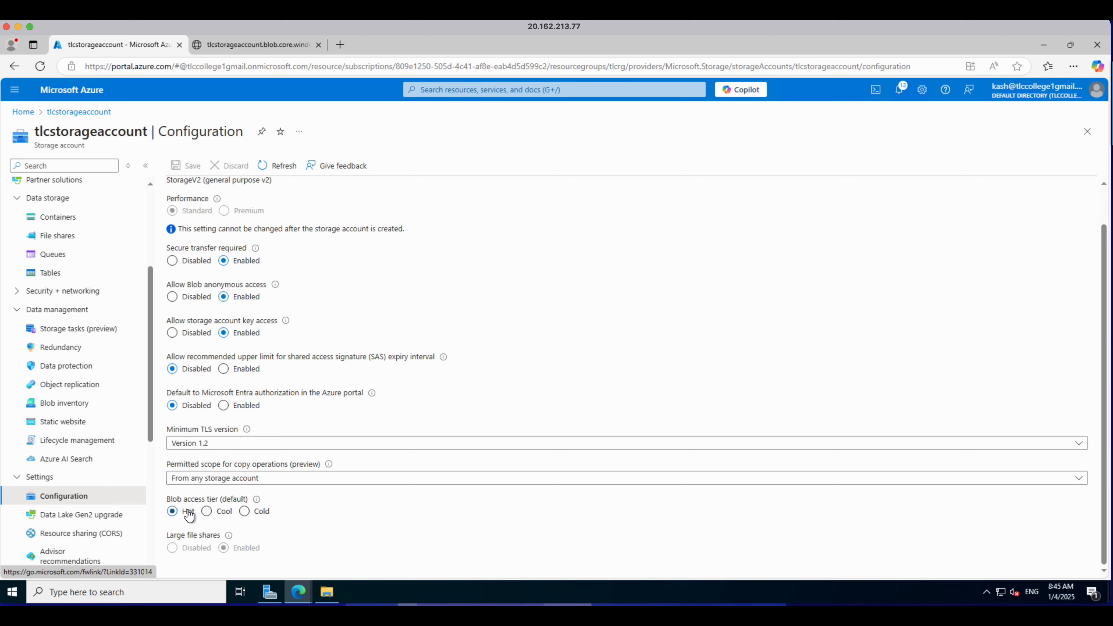
{"action": "left_click", "coordinate": [206, 512]}
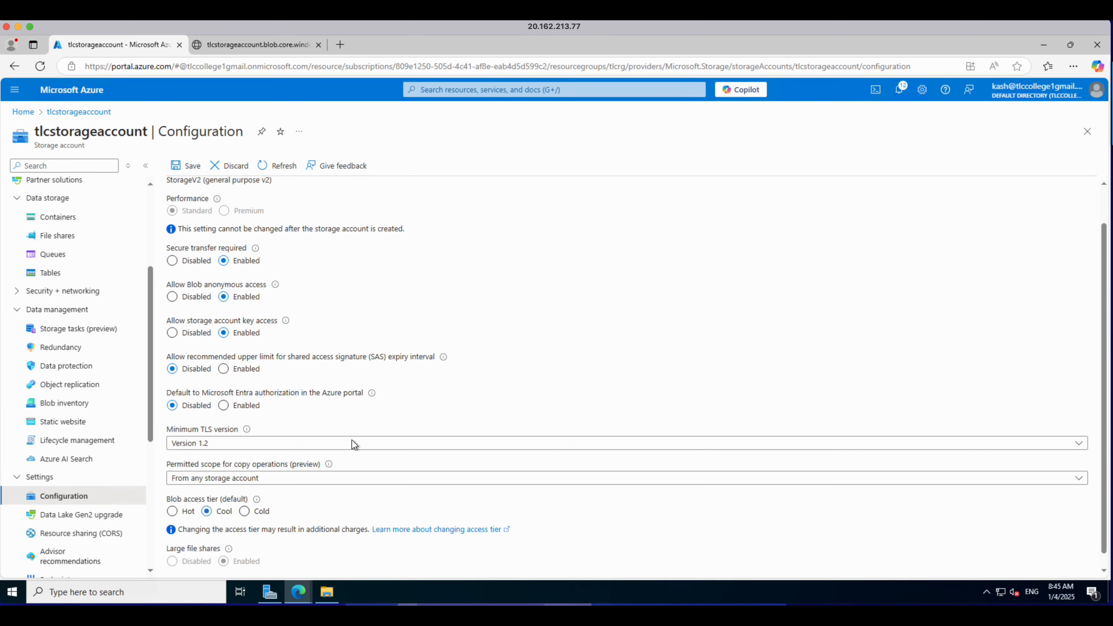
{"action": "left_click", "coordinate": [192, 166]}
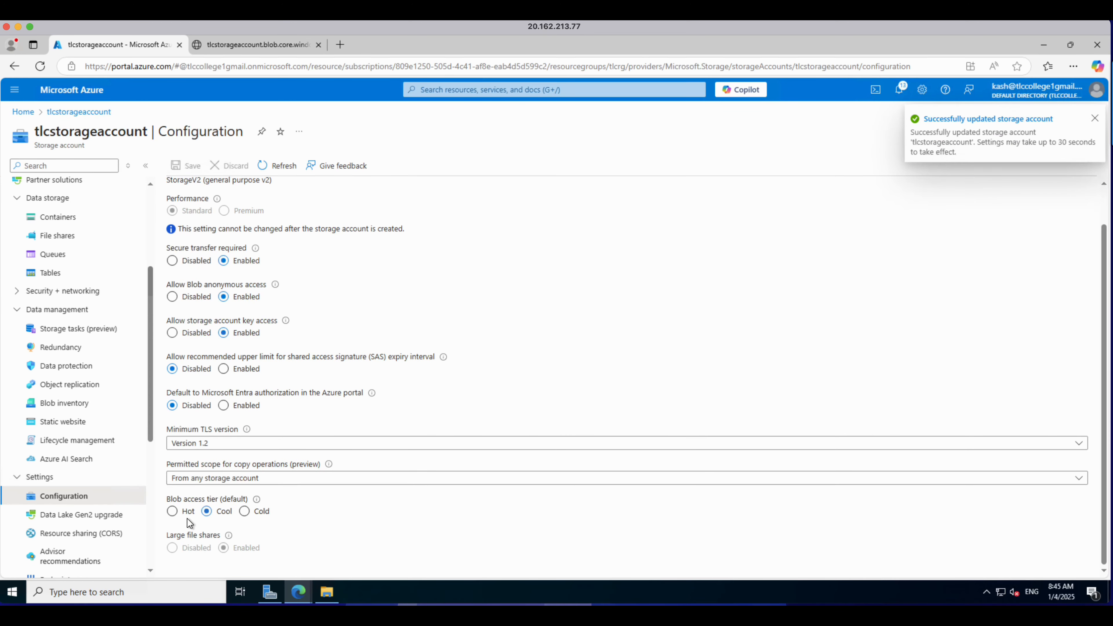
Step: Open the data container and review the access tier options and properties of sample1.txt
{"action": "left_click", "coordinate": [65, 222]}
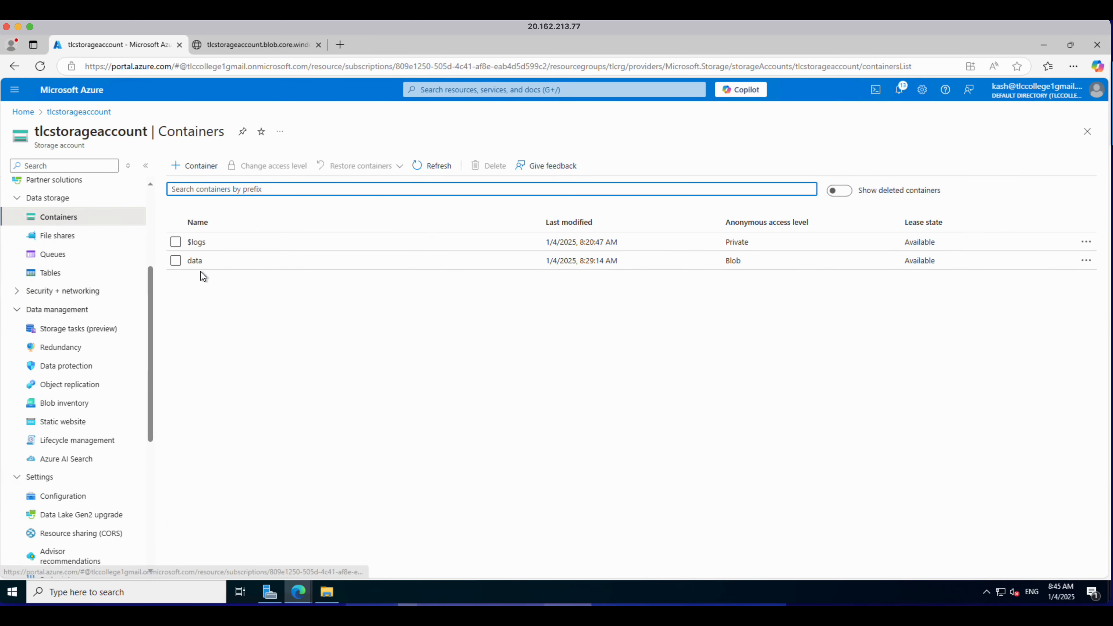
{"action": "left_click", "coordinate": [177, 261]}
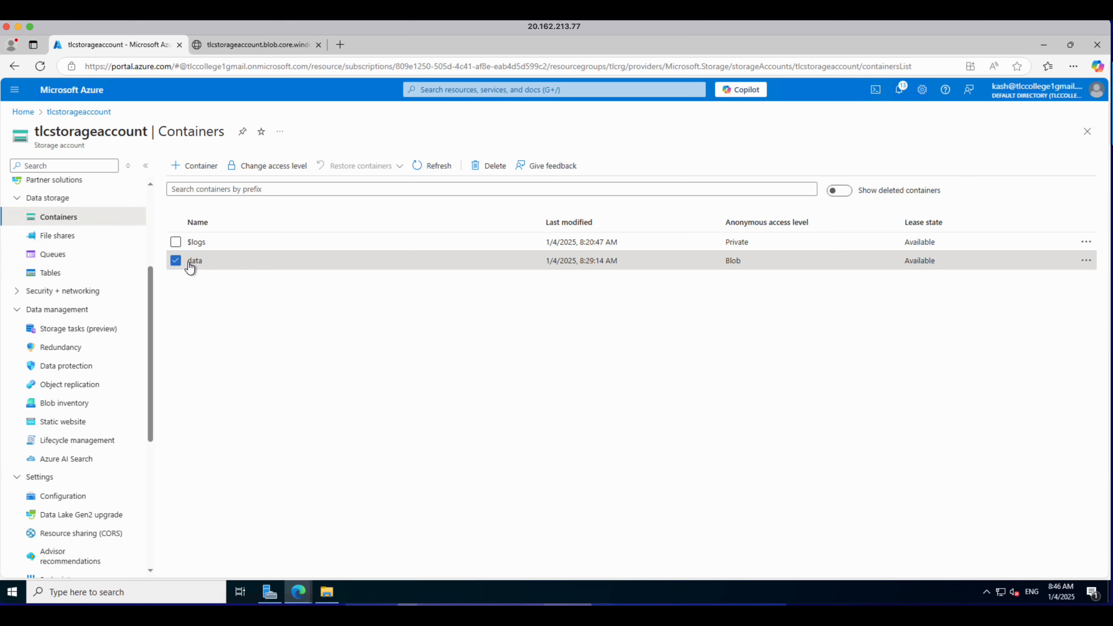
{"action": "left_click", "coordinate": [190, 262]}
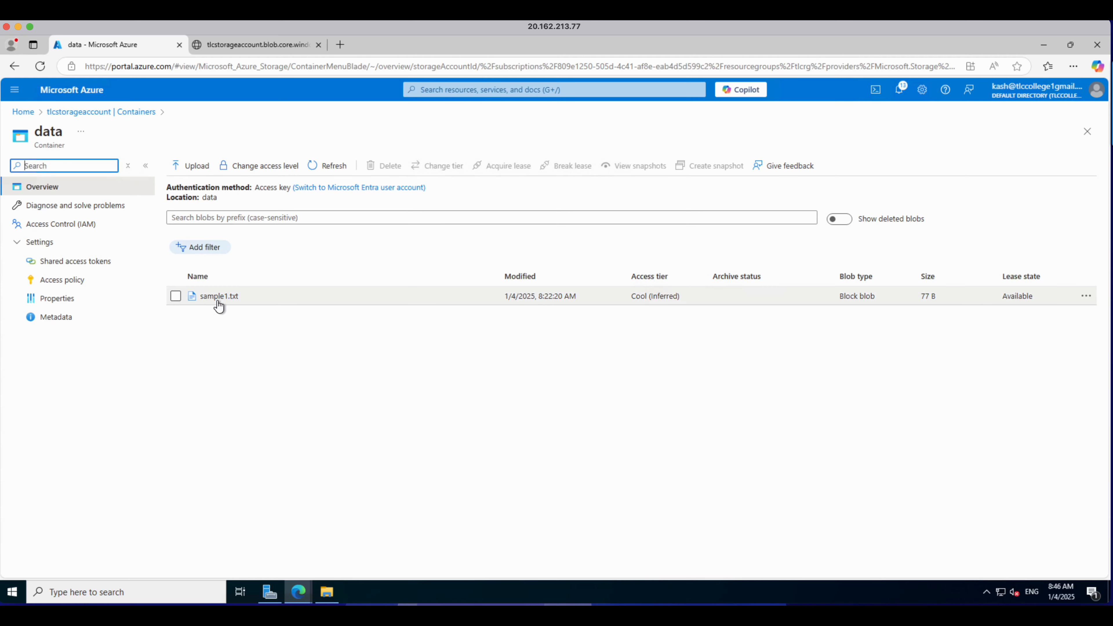
{"action": "left_click", "coordinate": [178, 297]}
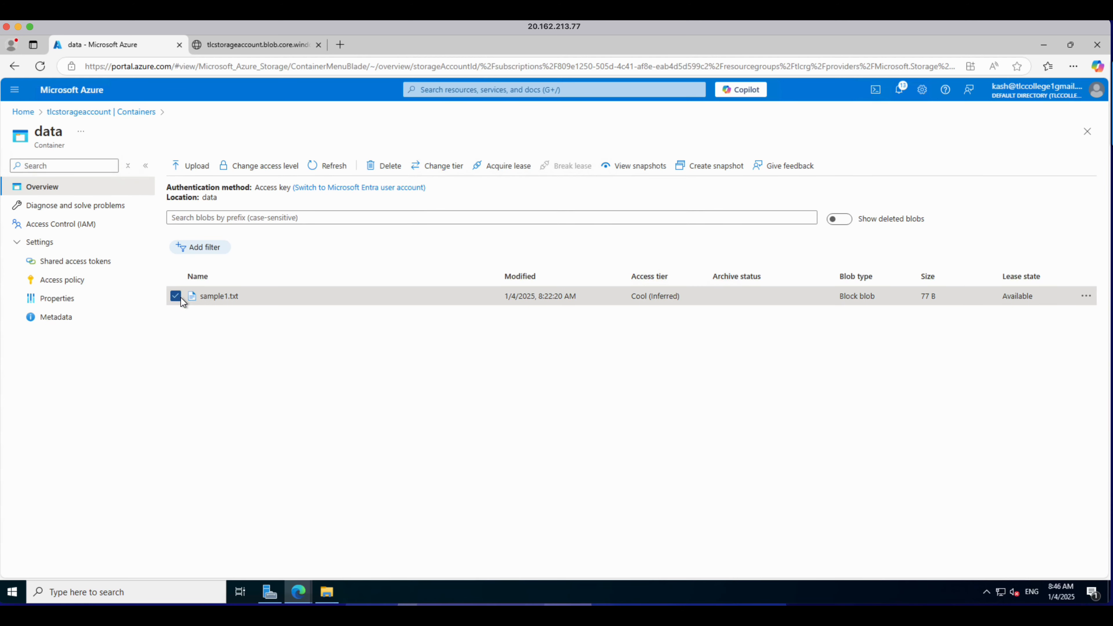
{"action": "left_click", "coordinate": [440, 173]}
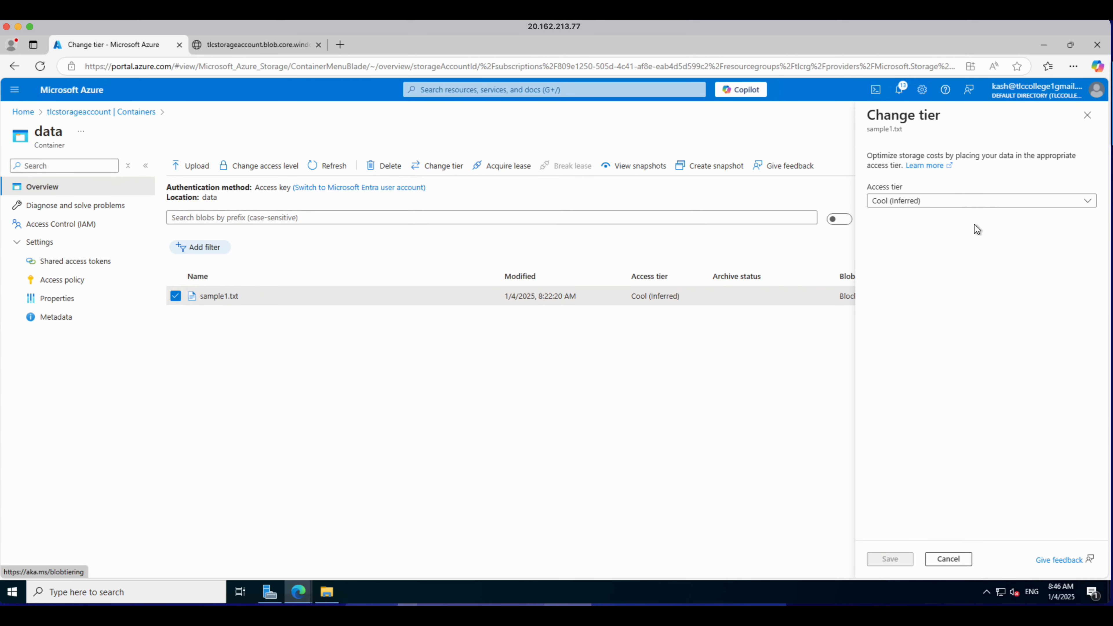
{"action": "left_click", "coordinate": [930, 206]}
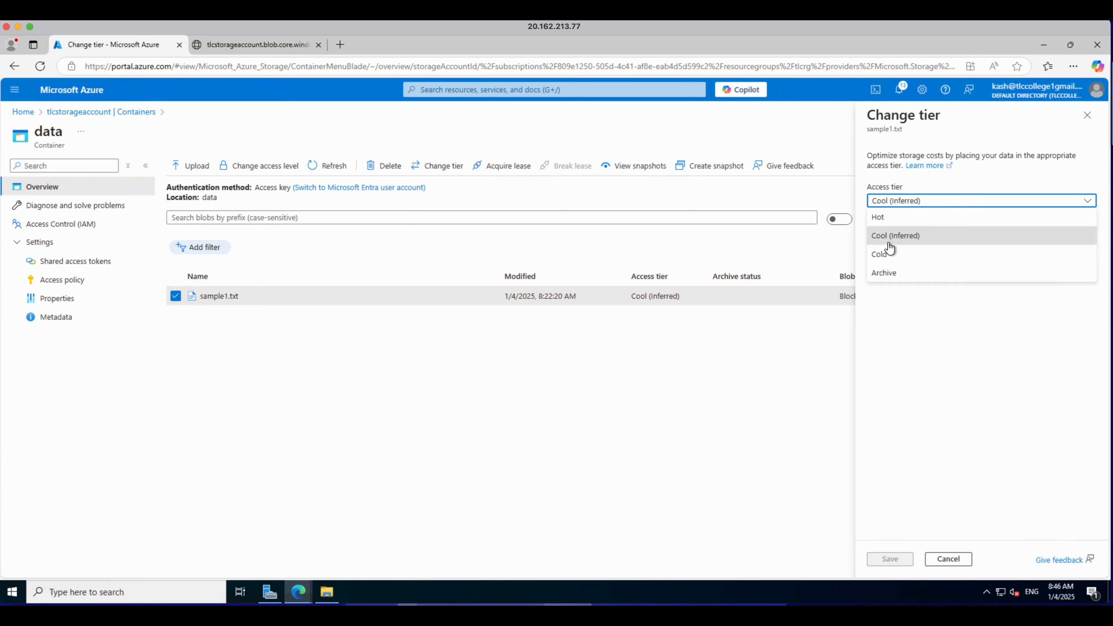
{"action": "left_click", "coordinate": [543, 367]}
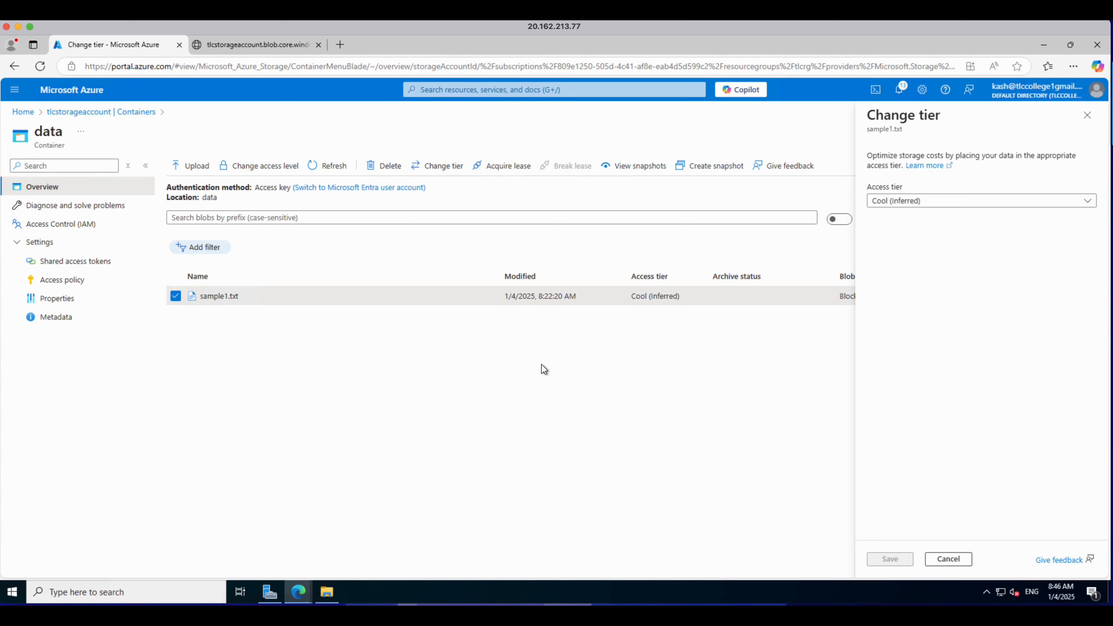
{"action": "double_click", "coordinate": [226, 301]}
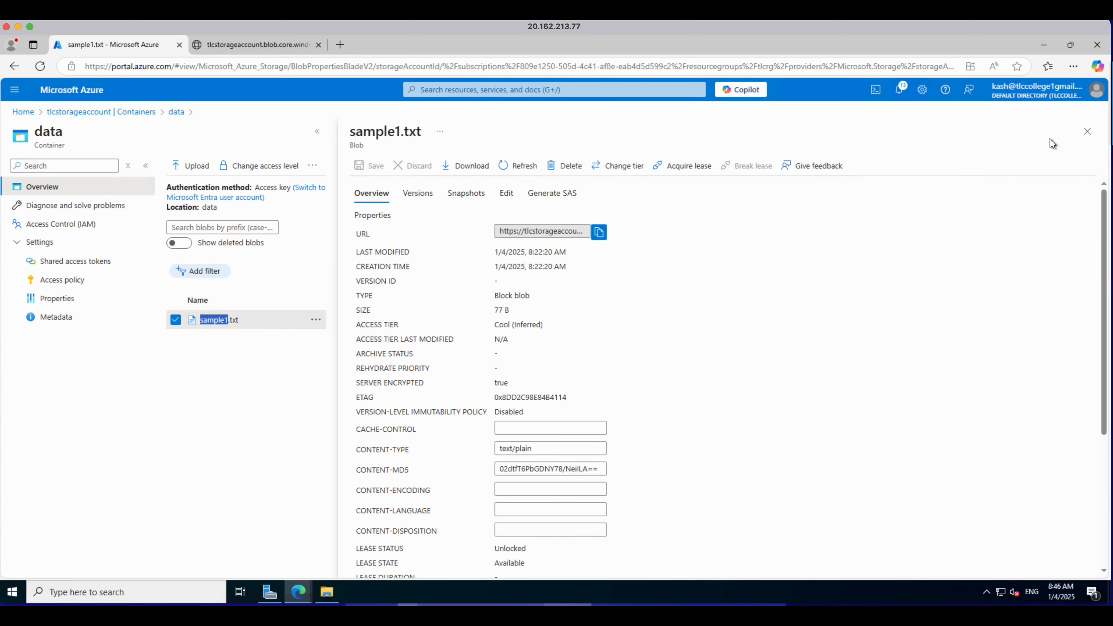
{"action": "left_click", "coordinate": [1088, 132]}
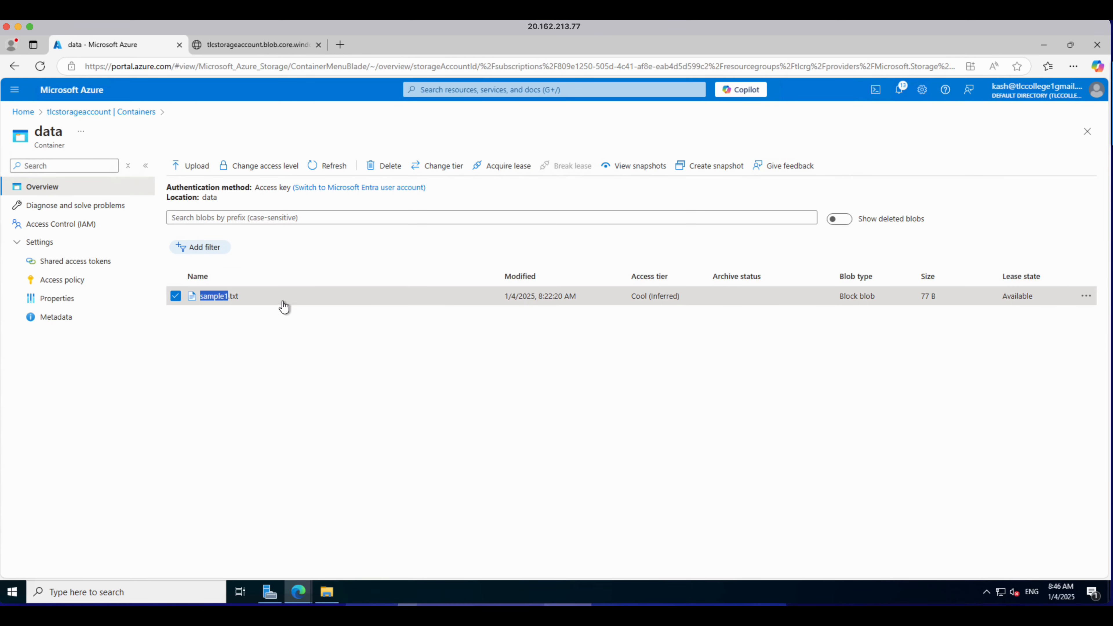
{"action": "left_click", "coordinate": [266, 167]}
{"action": "left_click", "coordinate": [253, 397]}
{"action": "left_click_drag", "start_coordinate": [633, 297], "coordinate": [692, 306]}
{"action": "left_click", "coordinate": [626, 359]}
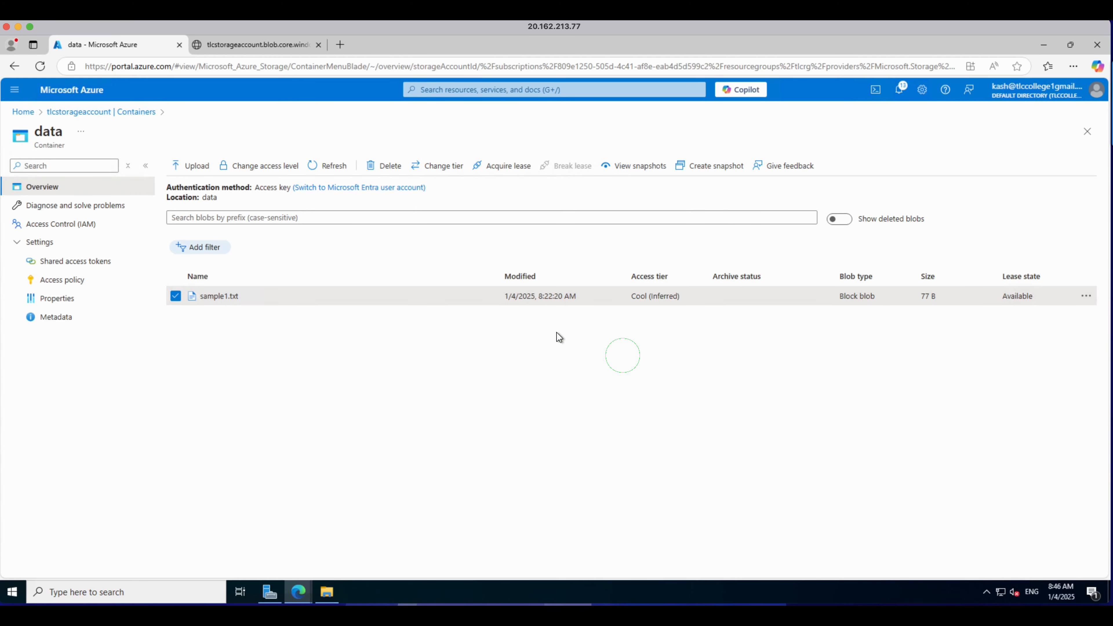
{"action": "left_click", "coordinate": [288, 167]}
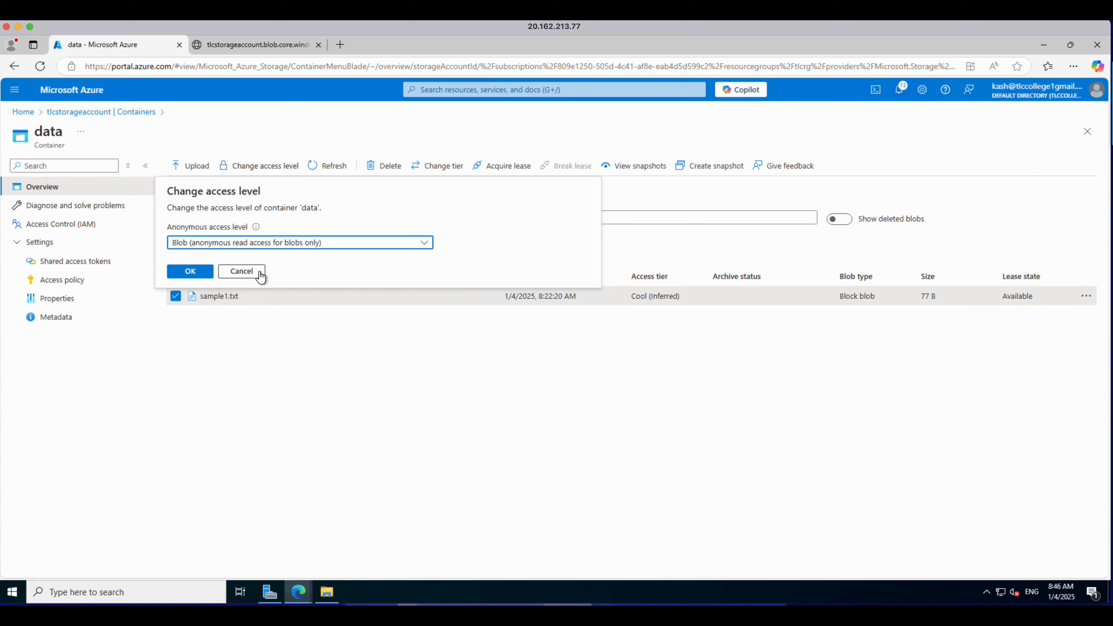
{"action": "left_click", "coordinate": [239, 272]}
Step: Change the access tier of sample1.txt to Archive and save
{"action": "left_click", "coordinate": [429, 173]}
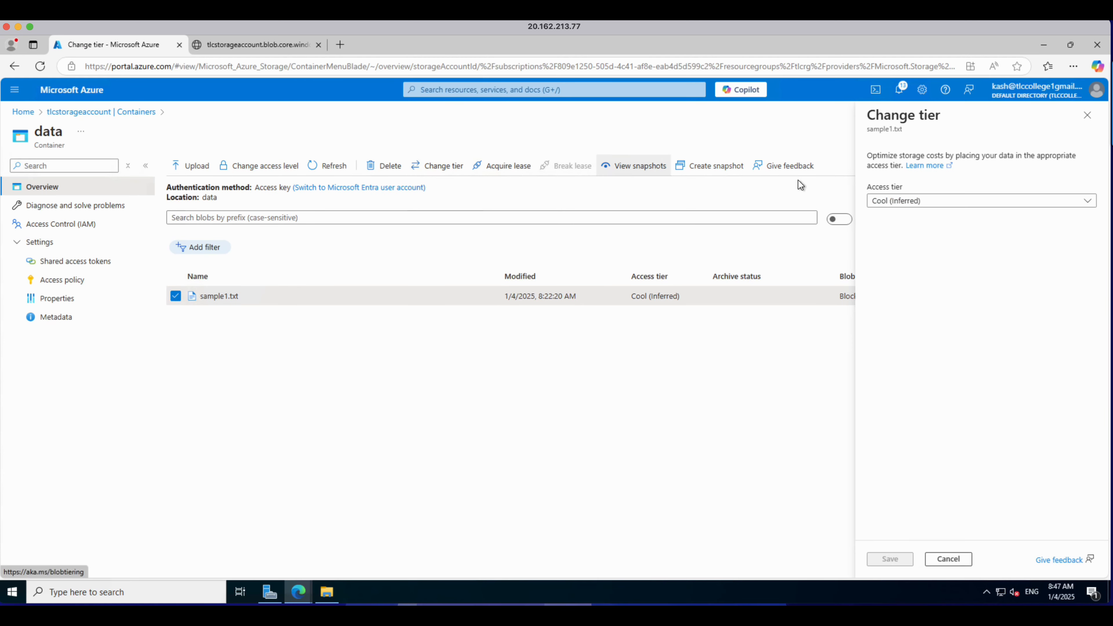
{"action": "left_click", "coordinate": [932, 203]}
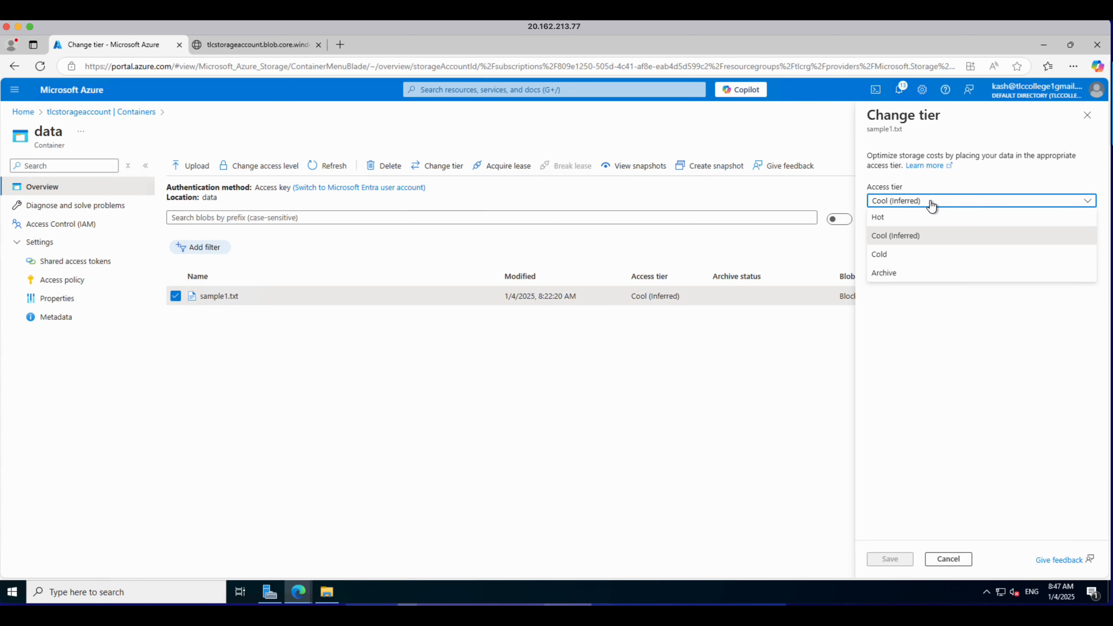
{"action": "left_click", "coordinate": [890, 276]}
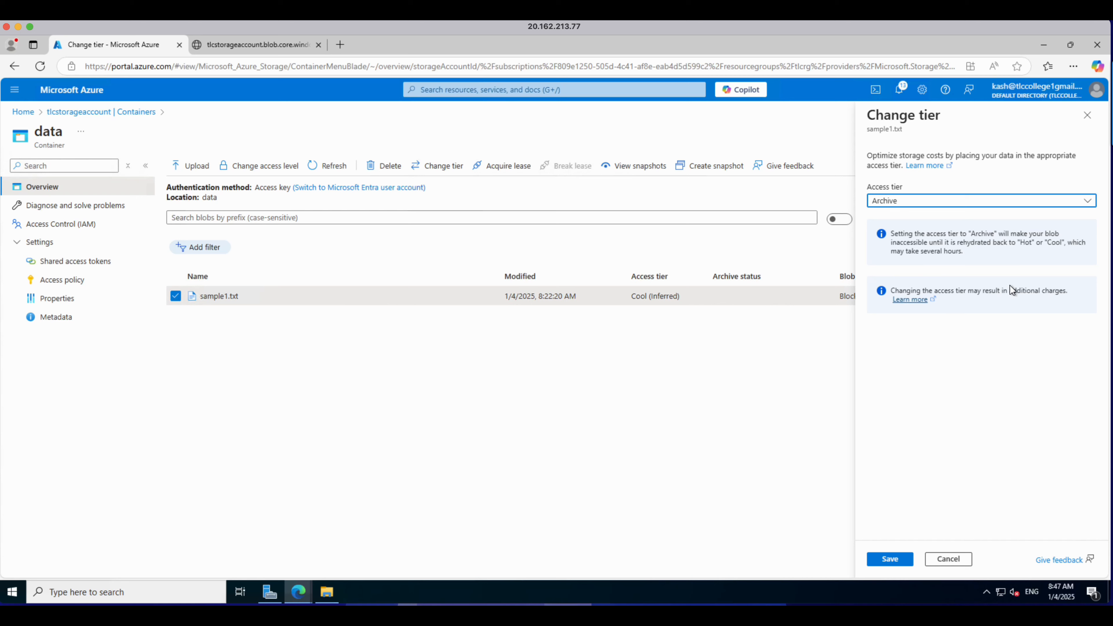
{"action": "left_click", "coordinate": [881, 556]}
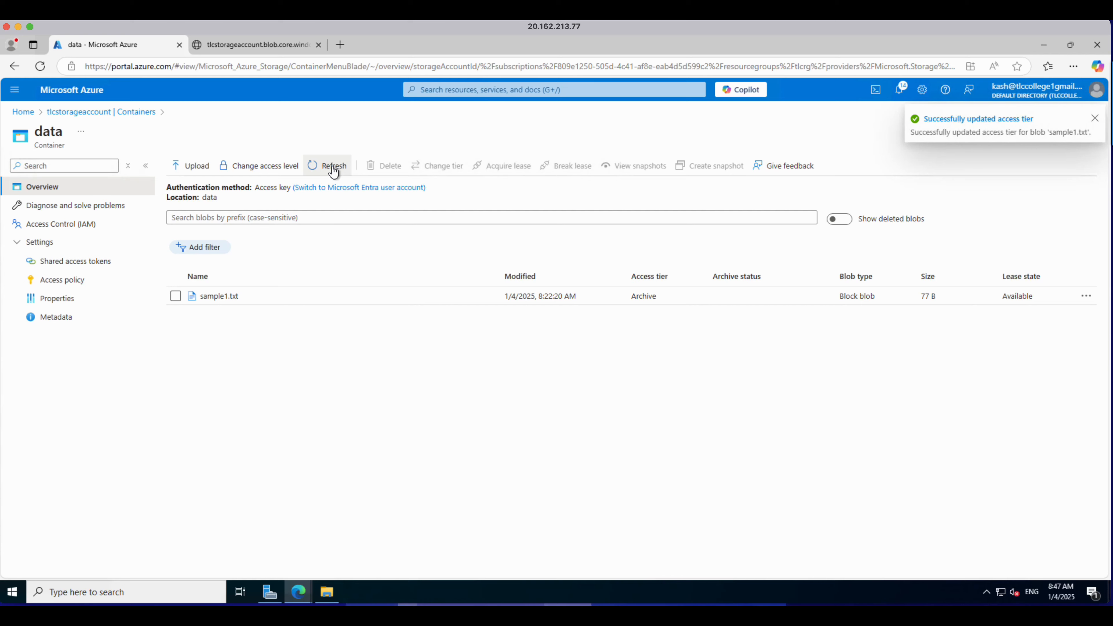
Step: Open sample1.txt and rehydrate it by changing its access tier to Hot with Standard priority
{"action": "double_click", "coordinate": [633, 296]}
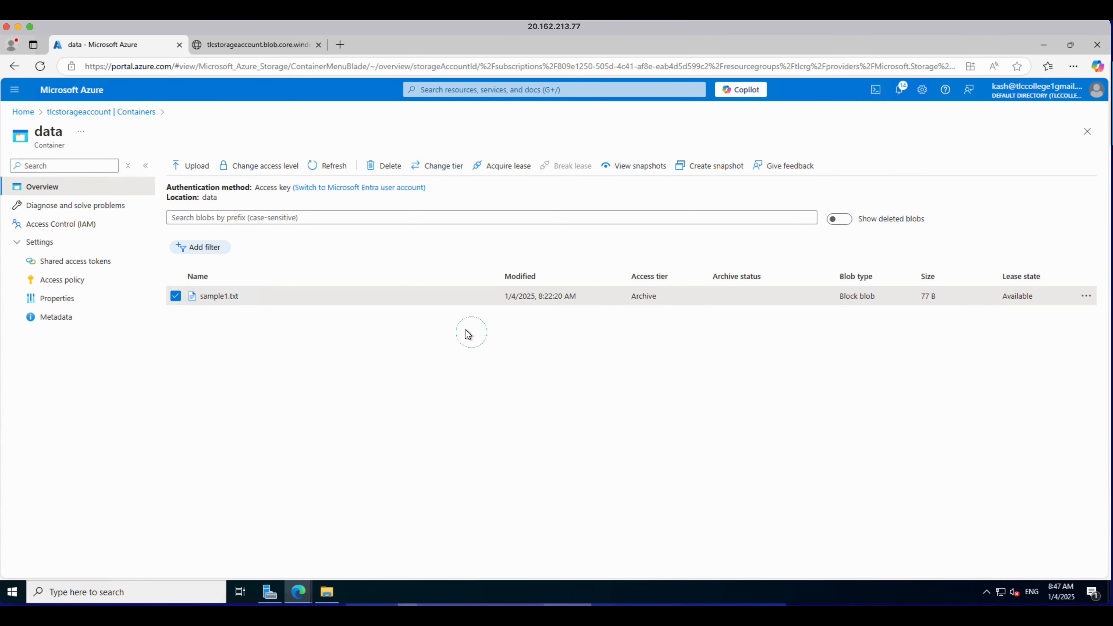
{"action": "left_click", "coordinate": [207, 300]}
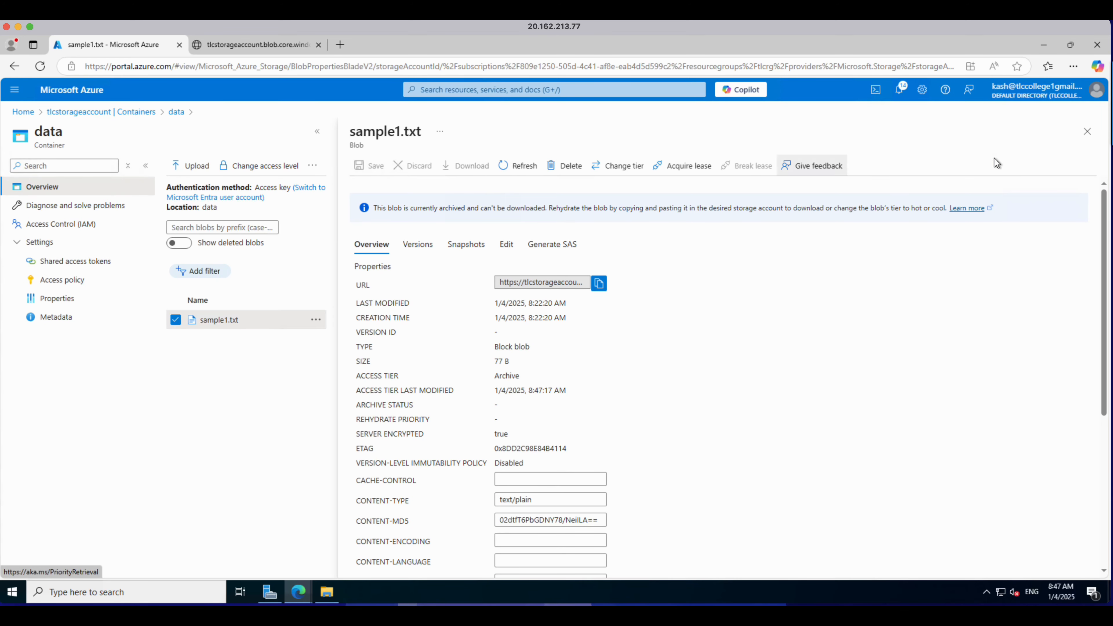
{"action": "left_click", "coordinate": [1091, 139]}
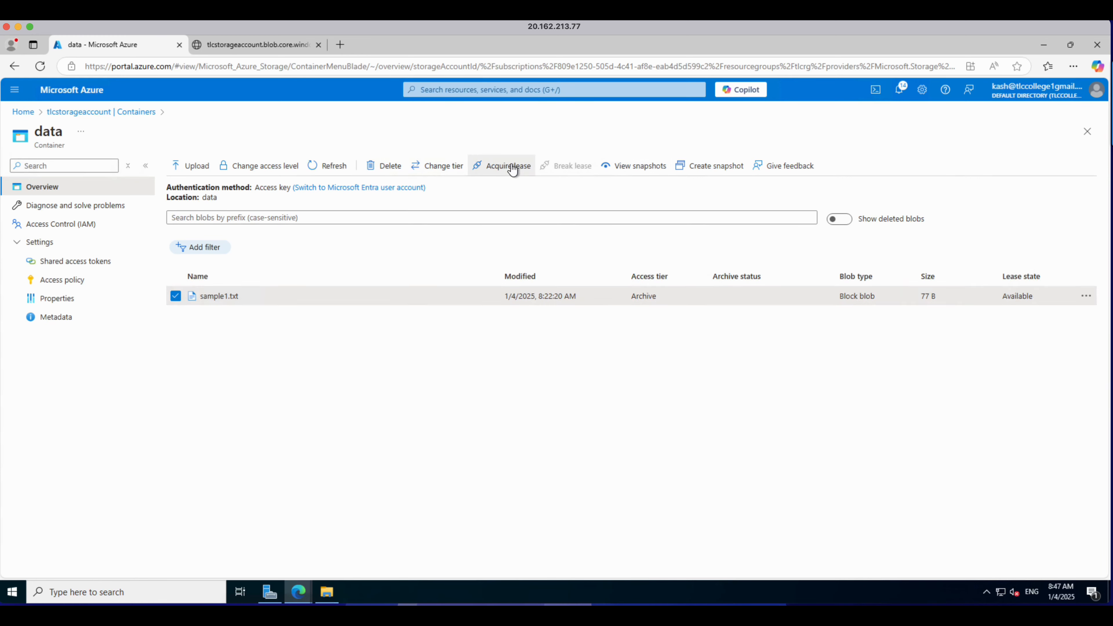
{"action": "left_click", "coordinate": [213, 298]}
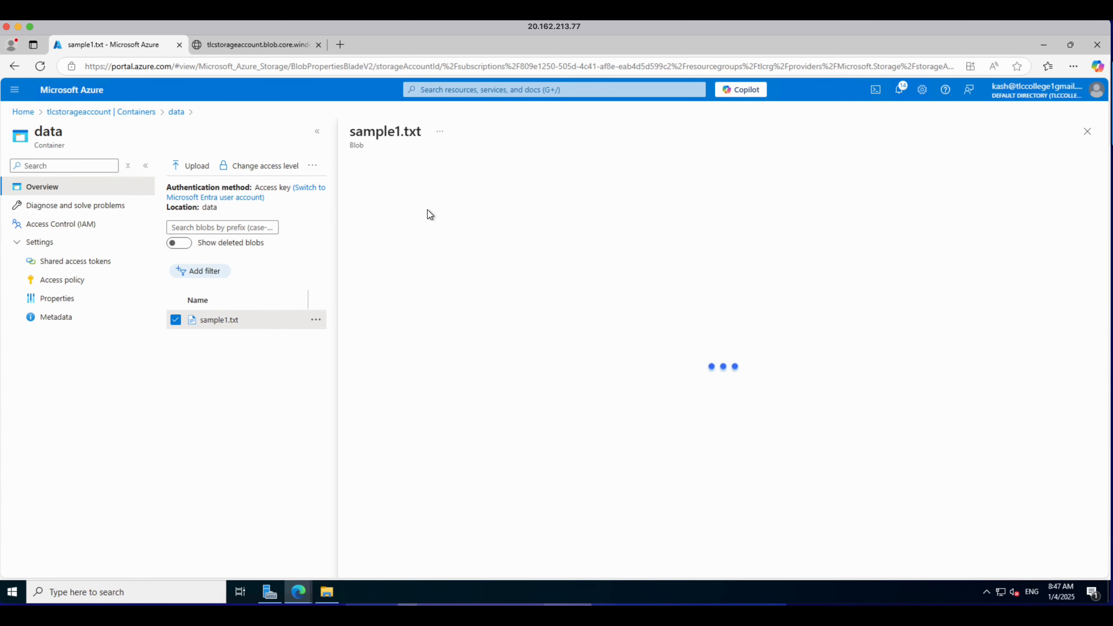
{"action": "left_click", "coordinate": [625, 168]}
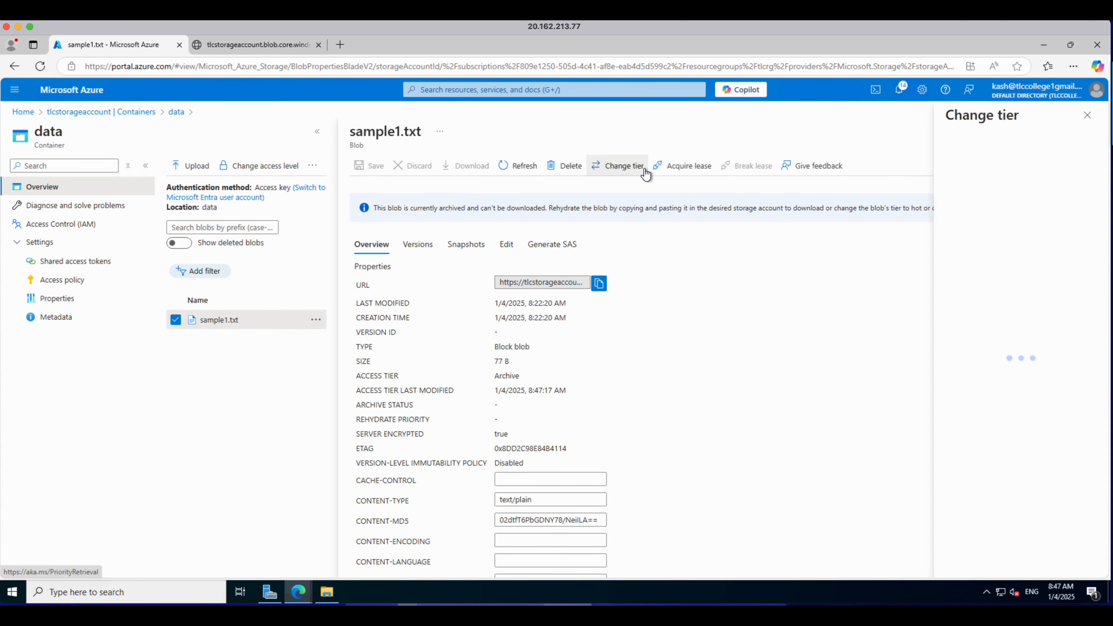
{"action": "left_click", "coordinate": [947, 205]}
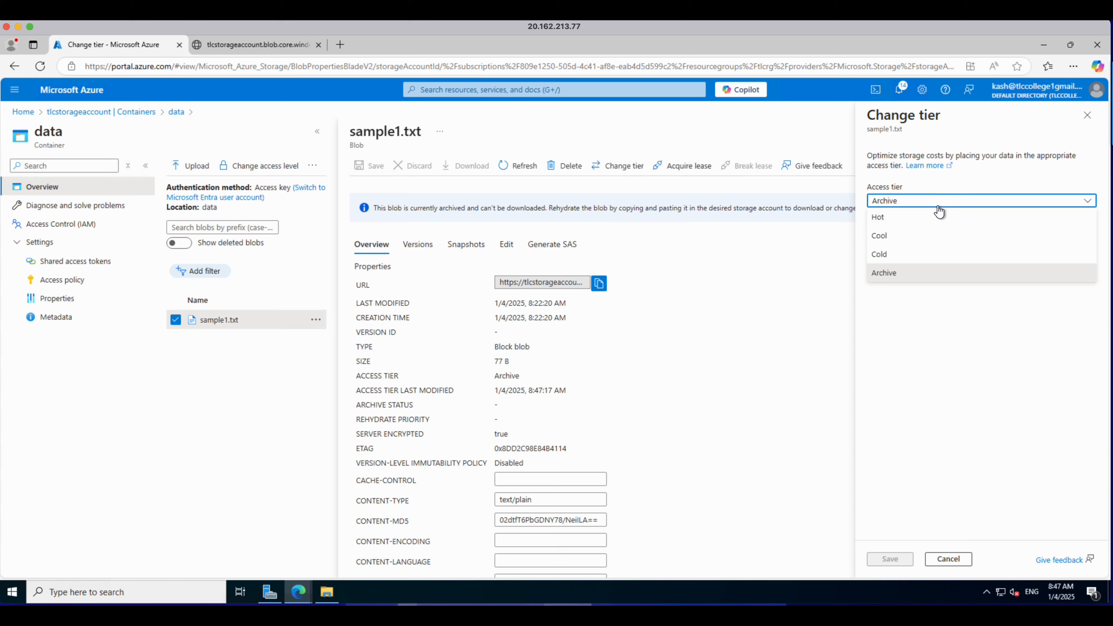
{"action": "left_click", "coordinate": [890, 223]}
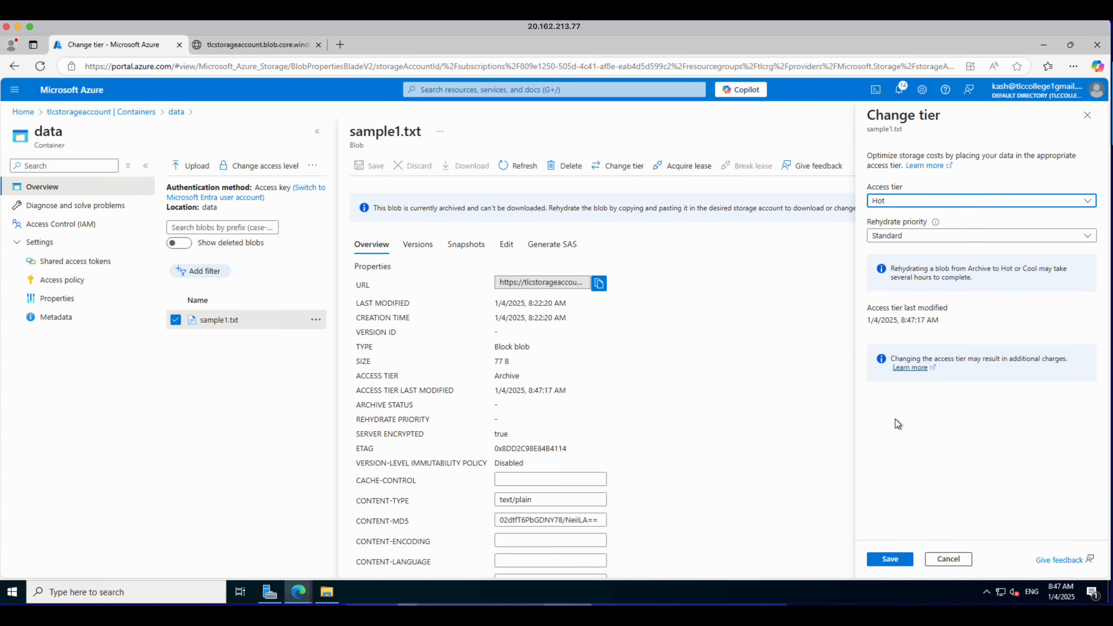
{"action": "left_click", "coordinate": [897, 561]}
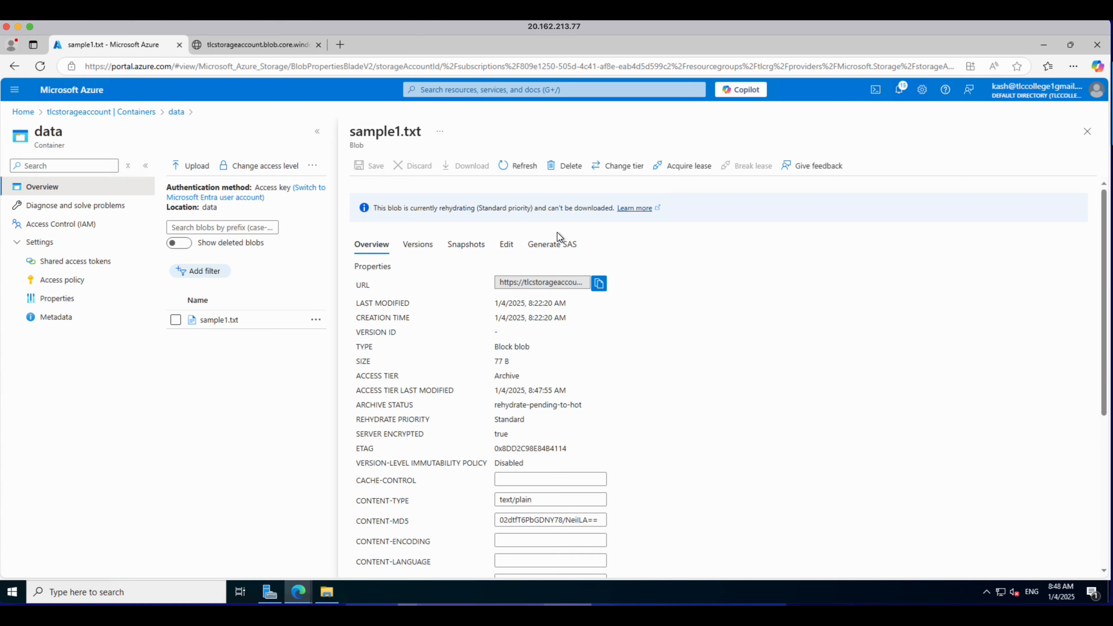
Step: Return to the storage account's containers list and browse its menu
{"action": "left_click", "coordinate": [1087, 131]}
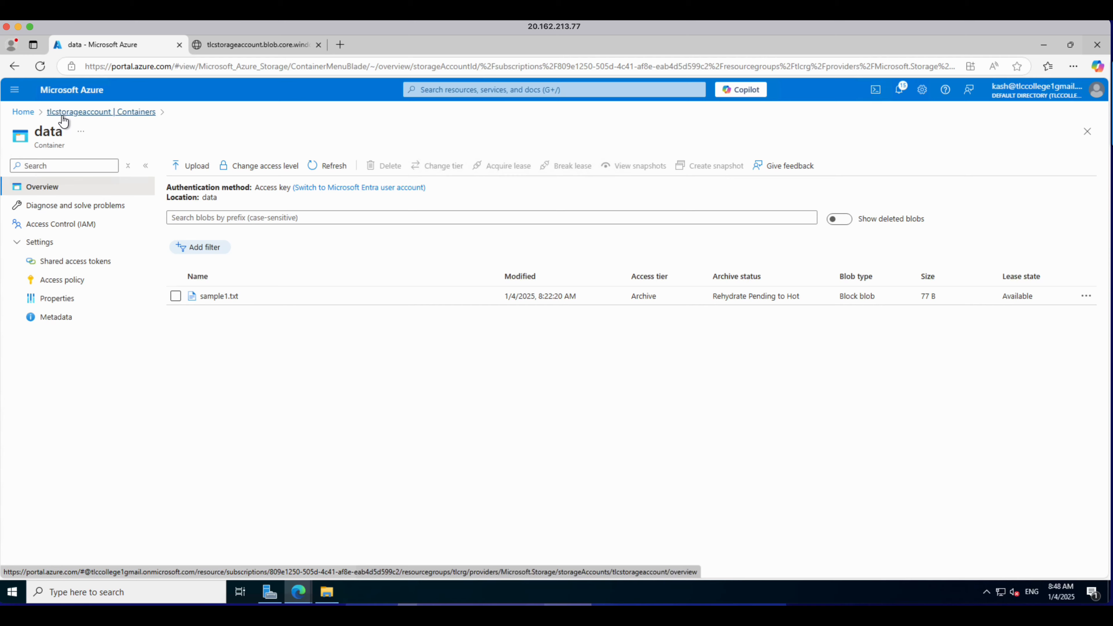
{"action": "left_click", "coordinate": [64, 115]}
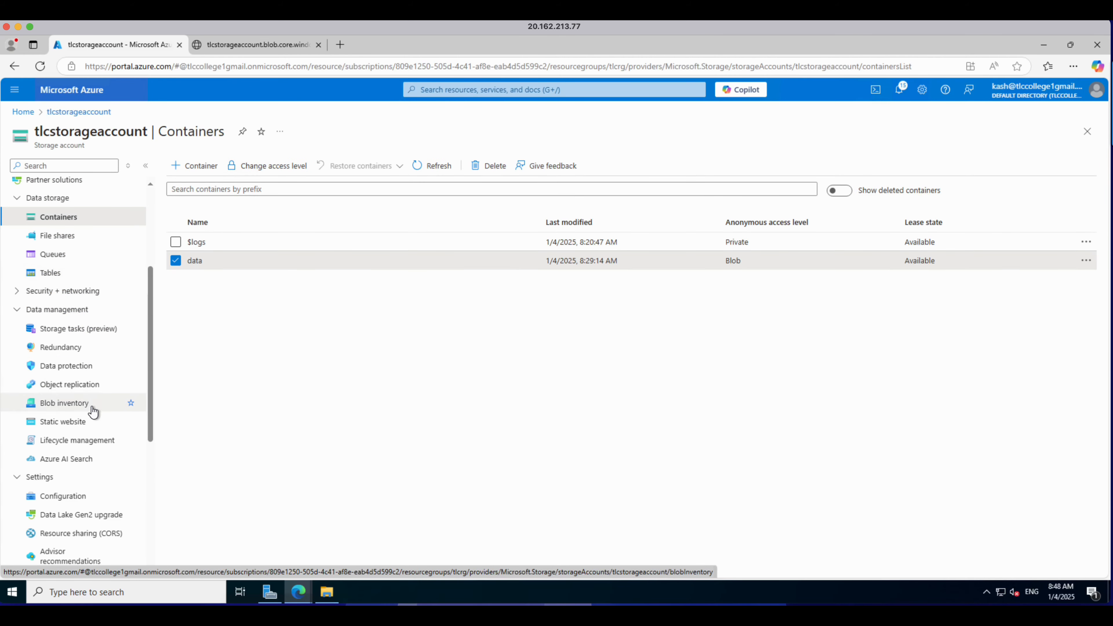
{"action": "scroll", "coordinate": [93, 413], "scroll_direction": "down", "scroll_amount": 6}
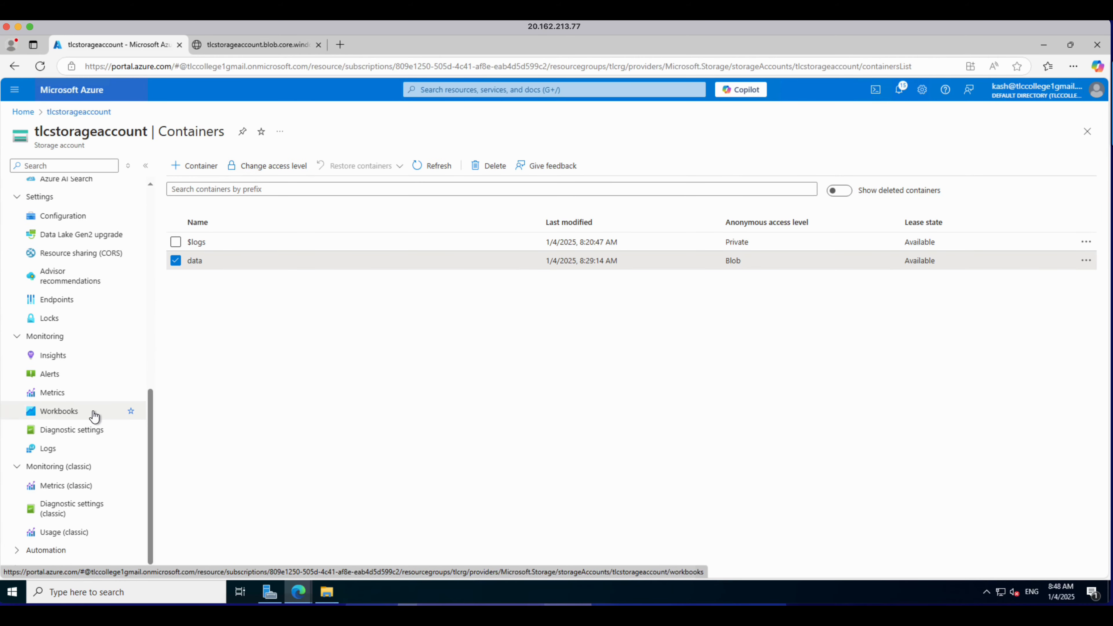
{"action": "scroll", "coordinate": [93, 420], "scroll_direction": "up", "scroll_amount": 8}
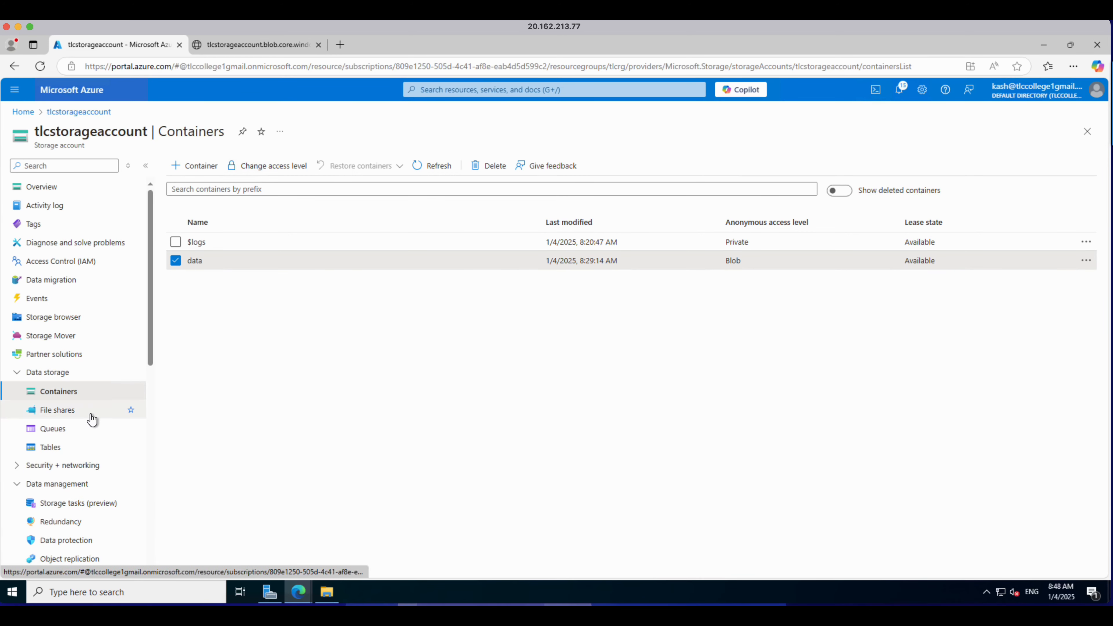
Step: Open Lifecycle management and start adding a new rule named RuleA for all blobs
{"action": "left_click", "coordinate": [17, 374]}
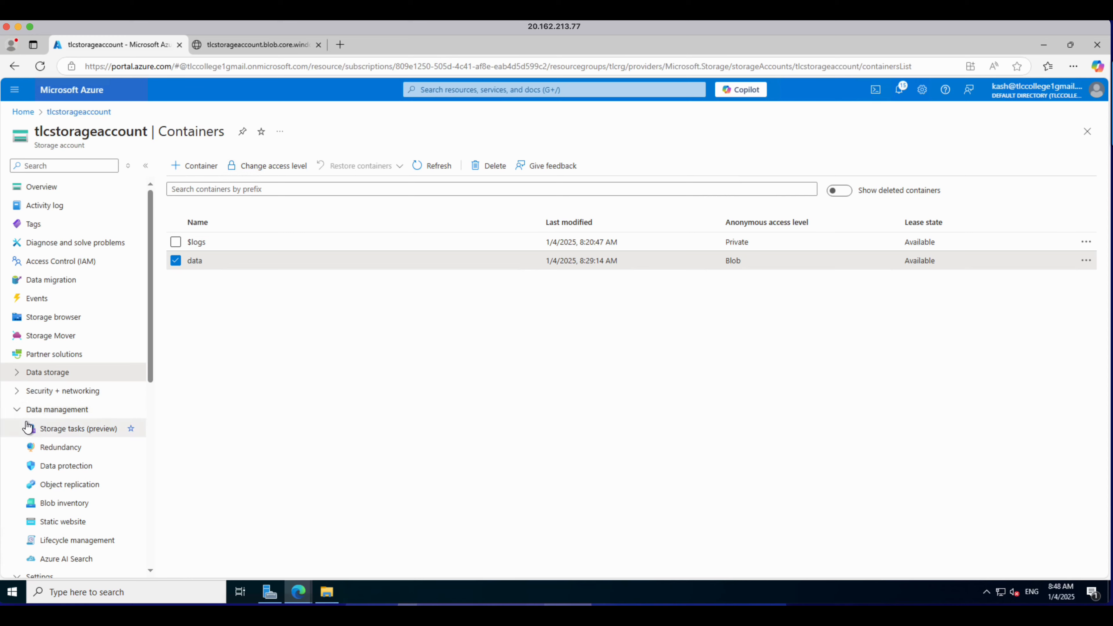
{"action": "left_click", "coordinate": [78, 544]}
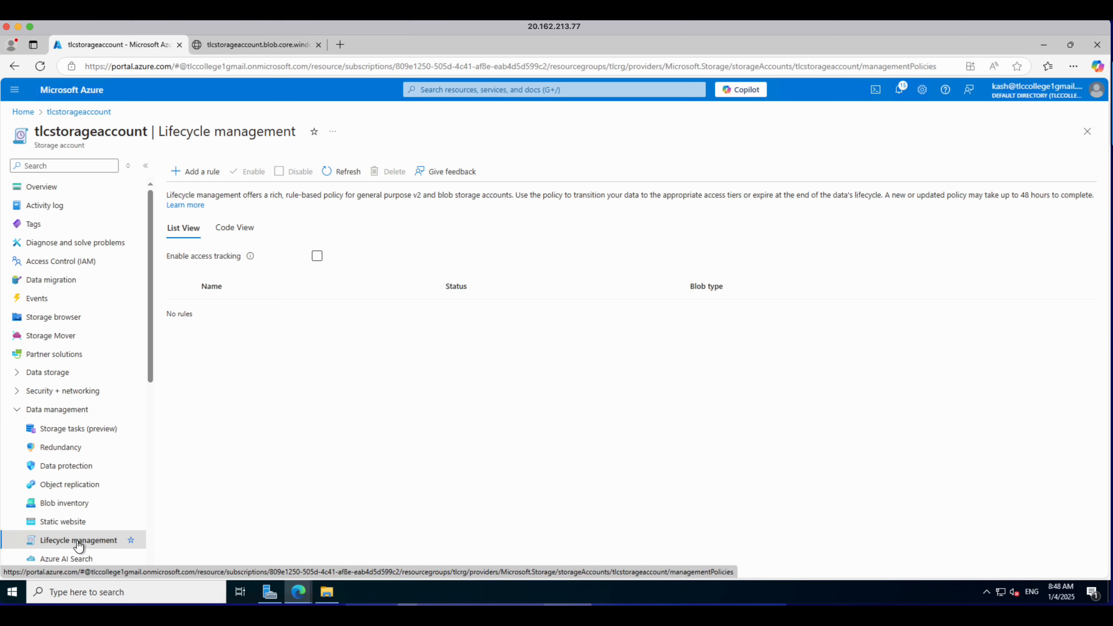
{"action": "left_click", "coordinate": [190, 175]}
{"action": "left_click", "coordinate": [114, 250]}
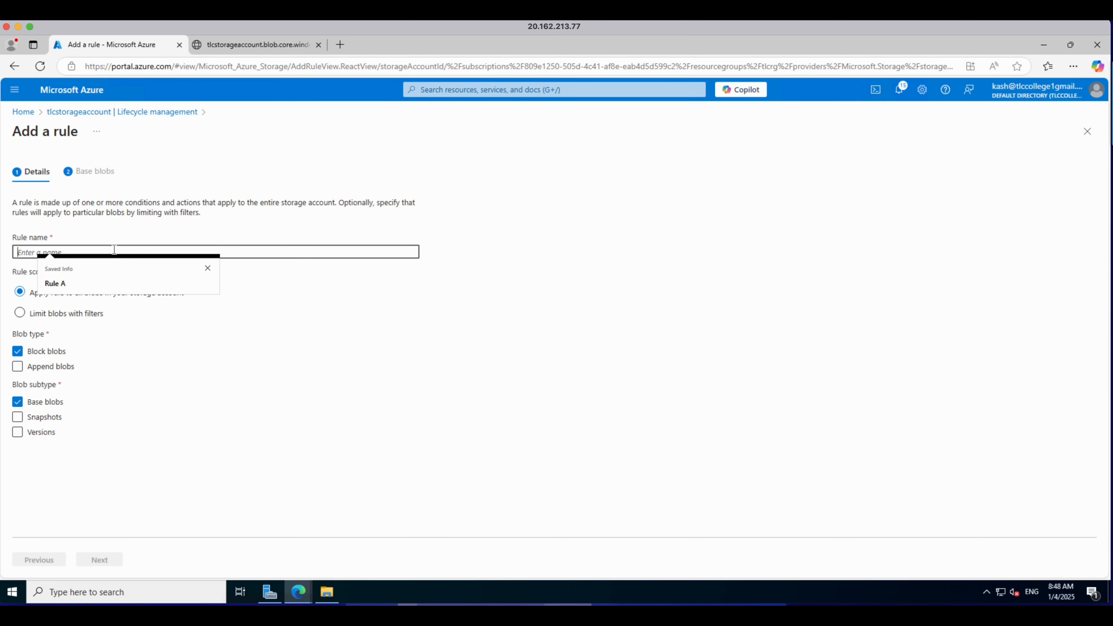
{"action": "type", "text": "RuleA"}
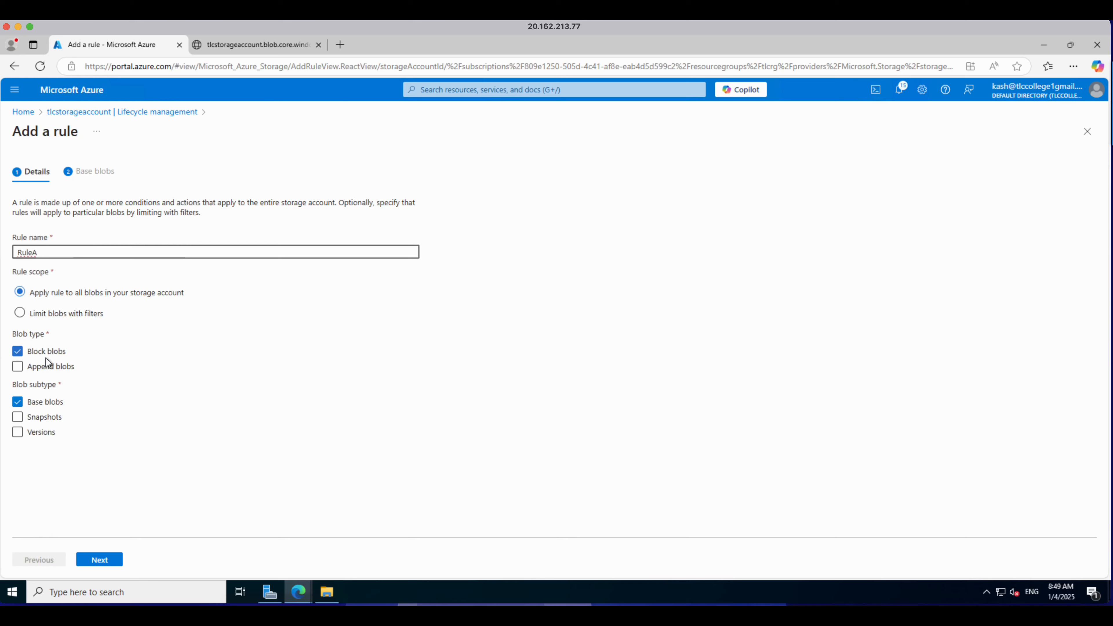
{"action": "left_click", "coordinate": [90, 564]}
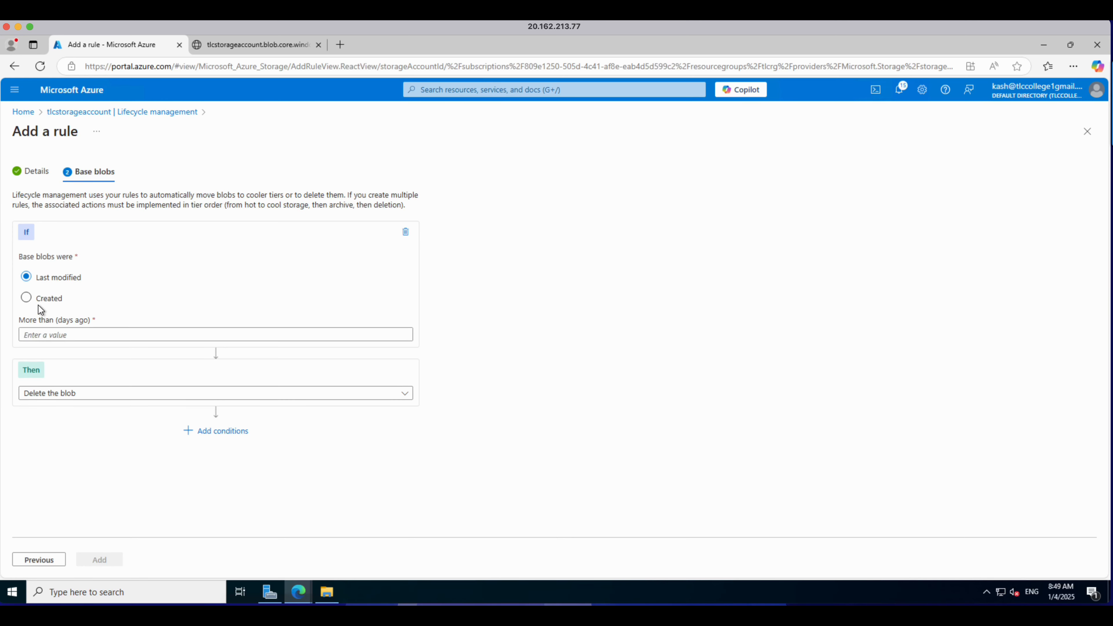
Step: Set the rule condition to base blobs last modified more than 30 days ago and open the action choices
{"action": "left_click", "coordinate": [44, 334]}
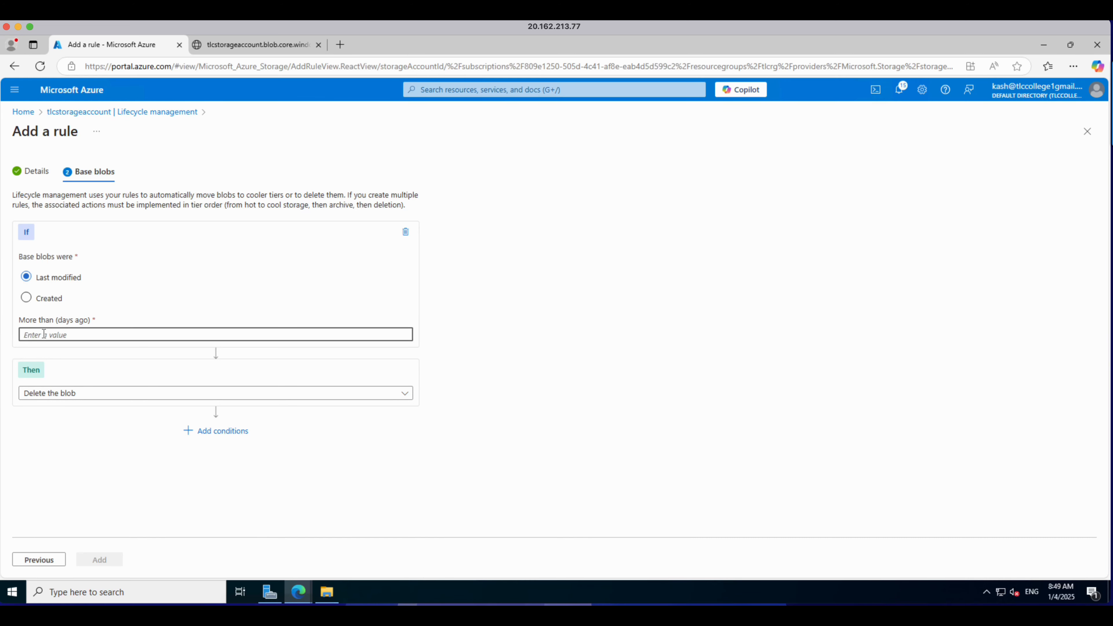
{"action": "type", "text": "3"}
{"action": "key", "text": "BackSpace"}
{"action": "type", "text": "10"}
{"action": "key", "text": "BackSpace"}
{"action": "key", "text": "BackSpace"}
{"action": "type", "text": "2"}
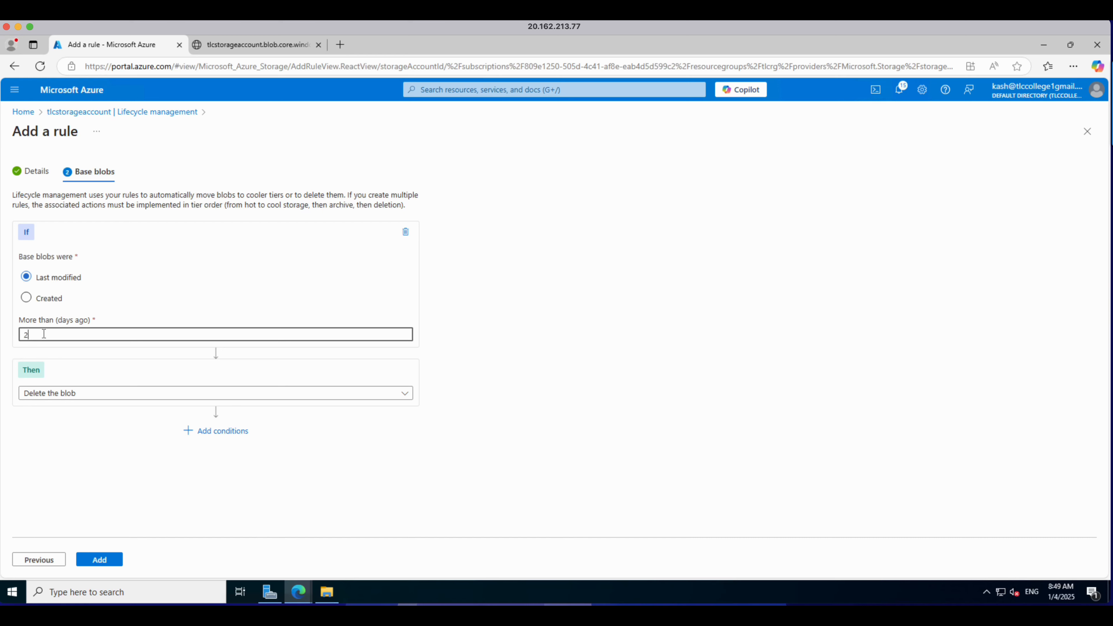
{"action": "key", "text": "BackSpace"}
{"action": "type", "text": "30"}
{"action": "left_click", "coordinate": [354, 398]}
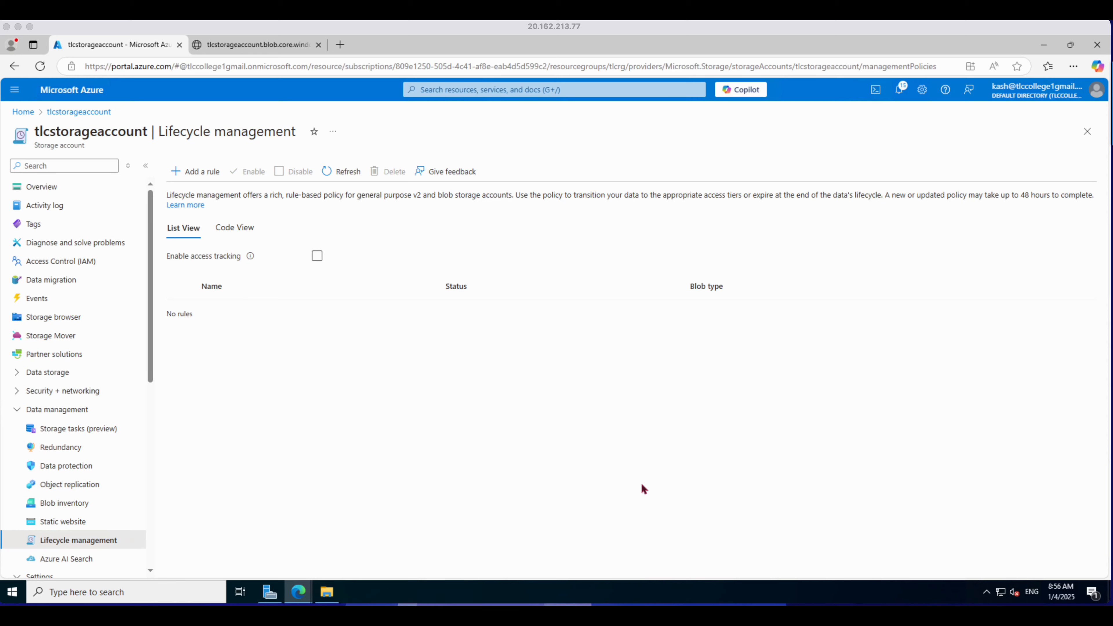
Step: Open the storage account's Redundancy settings
{"action": "left_click", "coordinate": [60, 449]}
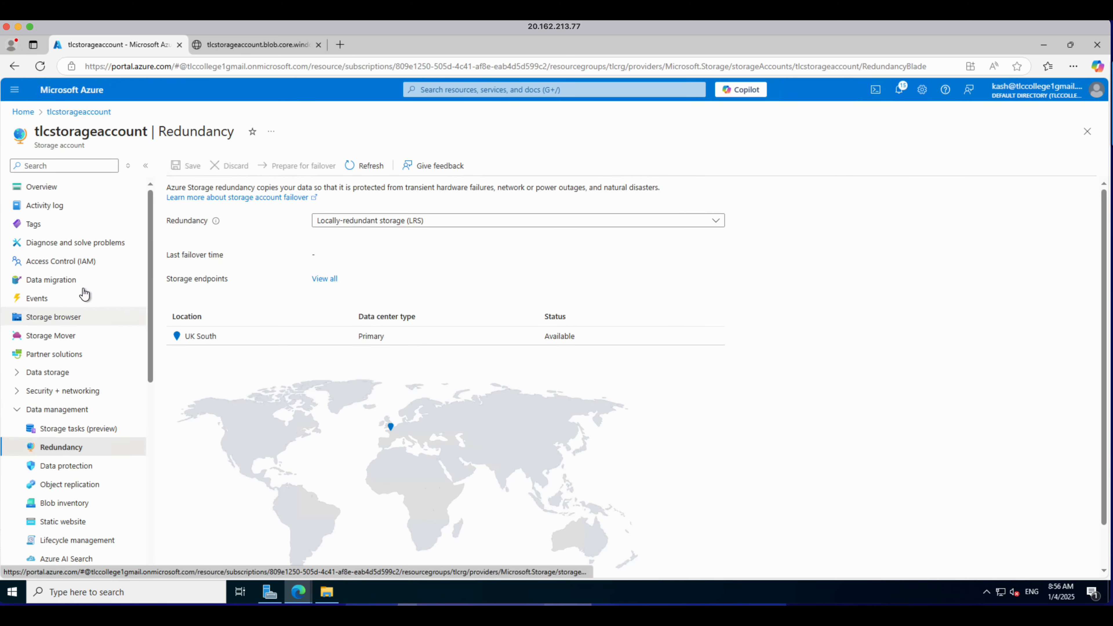
Step: Start creating a new resource by searching the marketplace for storage account and choosing Storage account
{"action": "left_click", "coordinate": [13, 92]}
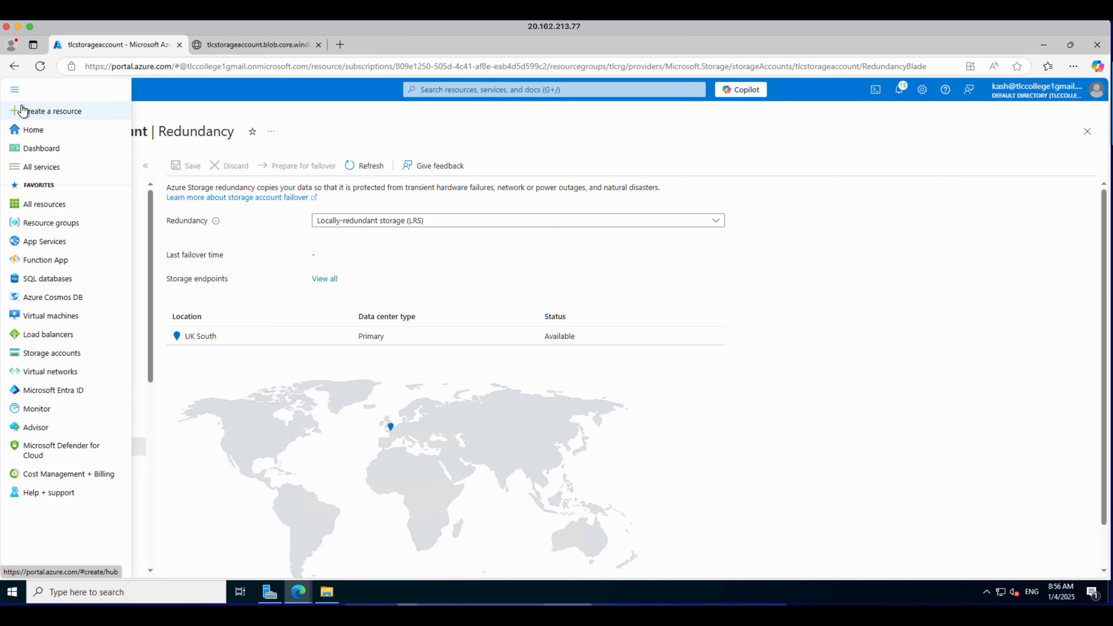
{"action": "left_click", "coordinate": [37, 108]}
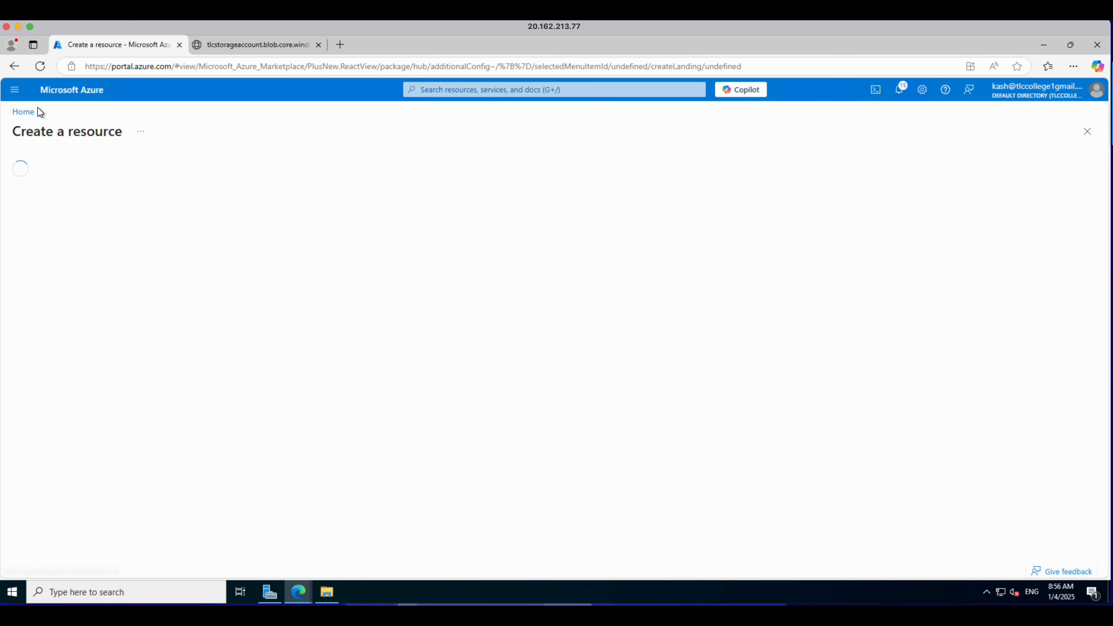
{"action": "left_click", "coordinate": [205, 170]}
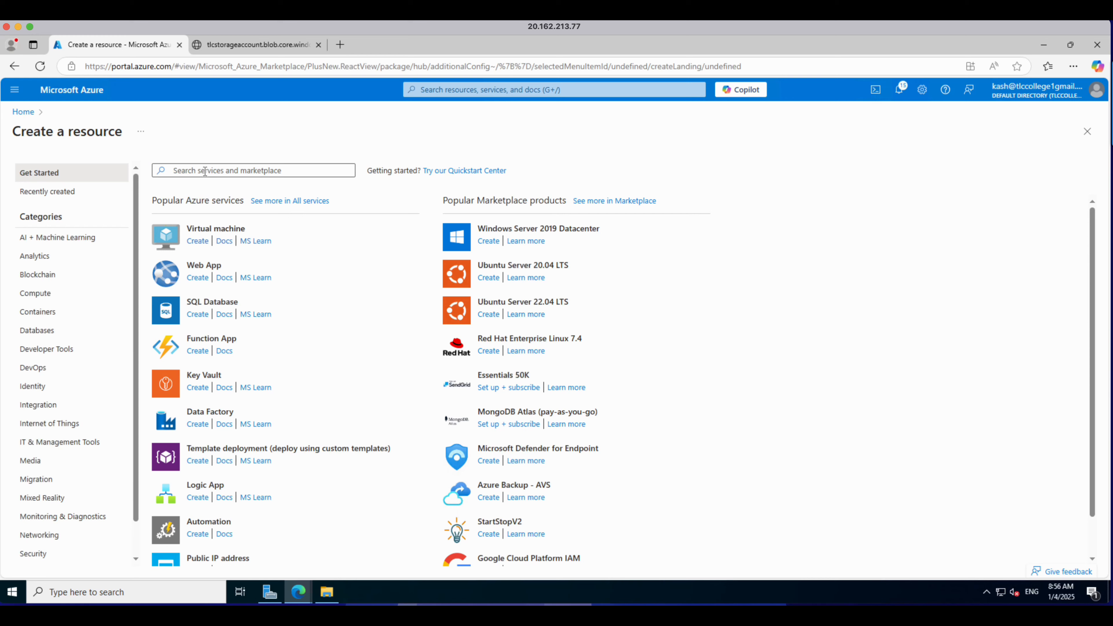
{"action": "type", "text": "storage a"}
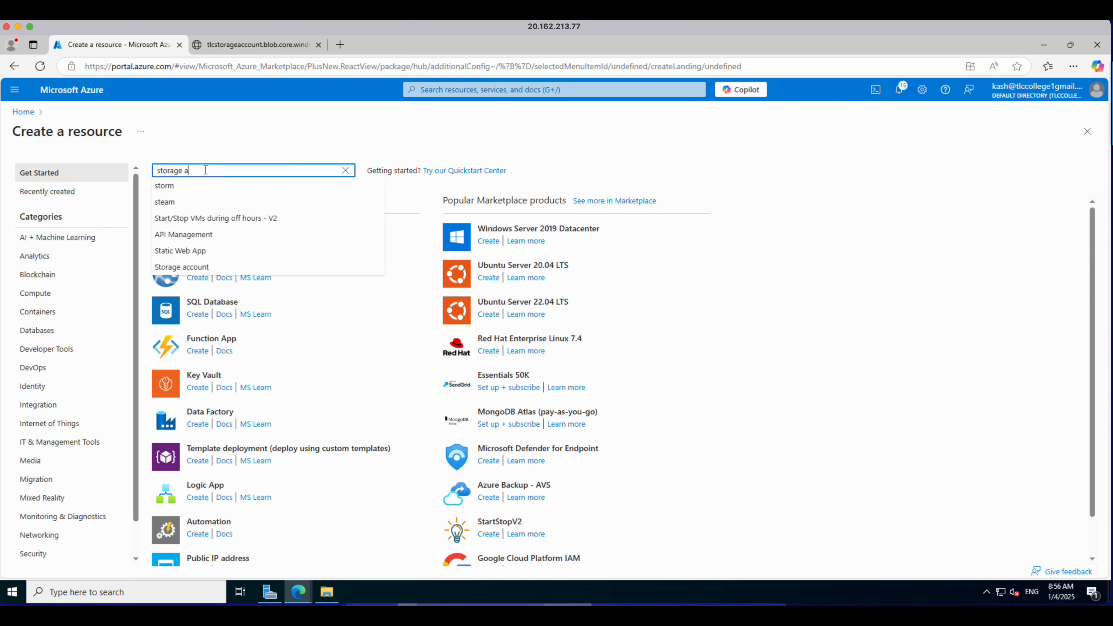
{"action": "type", "text": "ccount"}
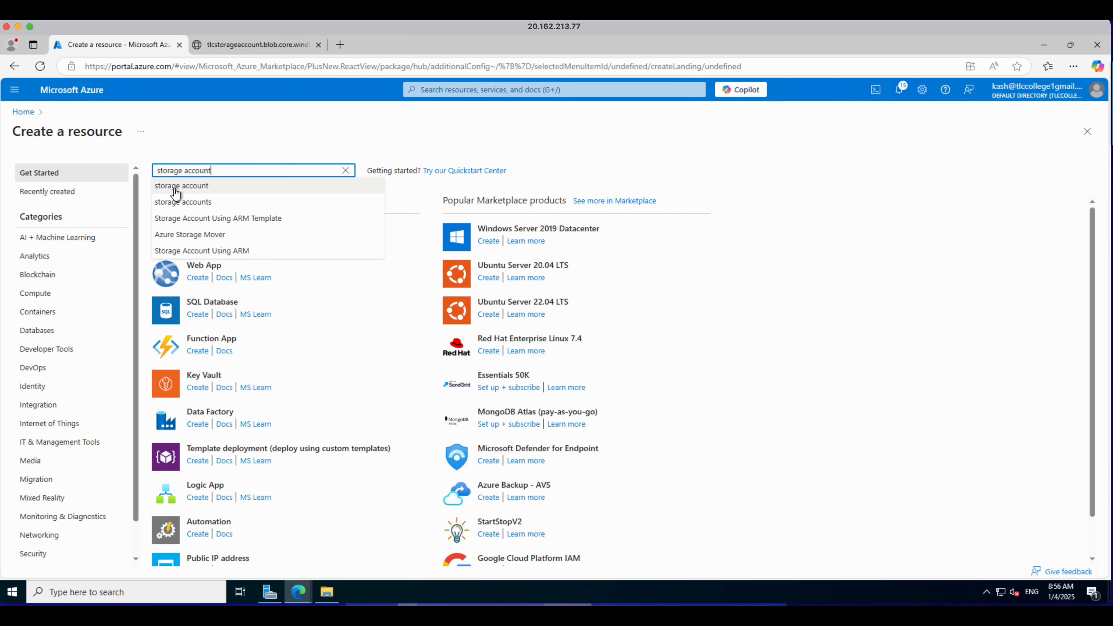
{"action": "left_click", "coordinate": [176, 187]}
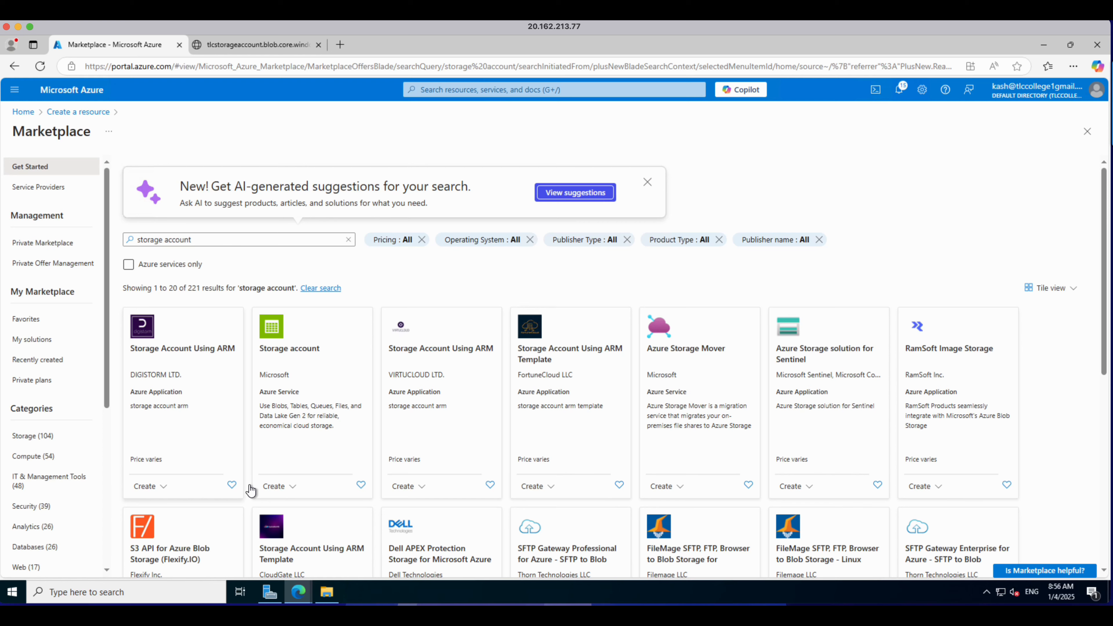
{"action": "left_click", "coordinate": [281, 351]}
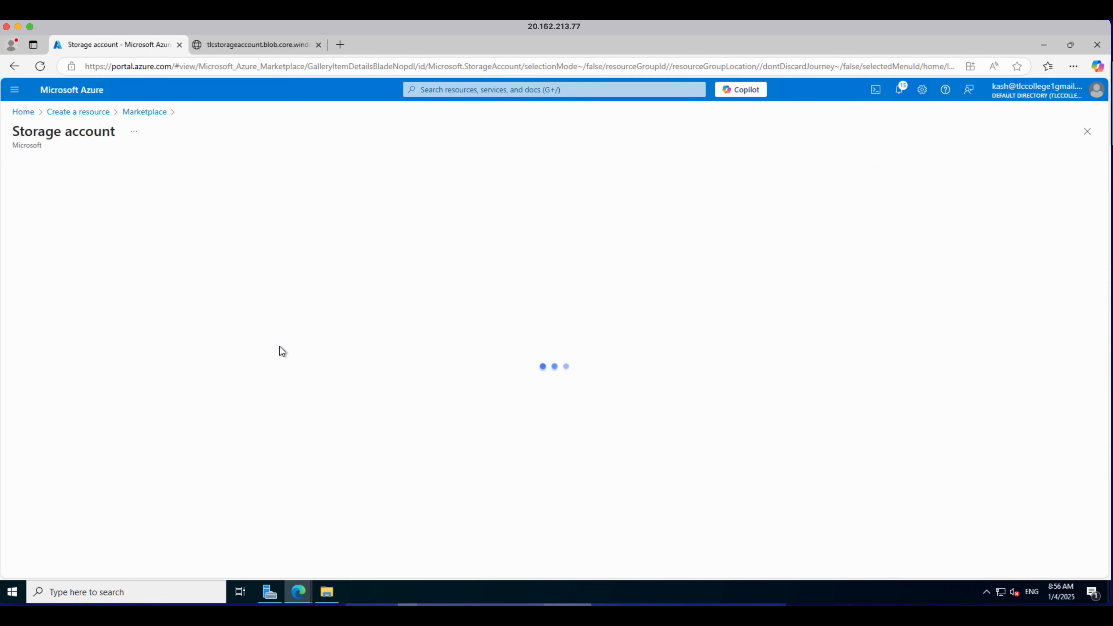
Step: Enter dfdfstorag as the new storage account name and open the Redundancy choices
{"action": "left_click", "coordinate": [256, 254]}
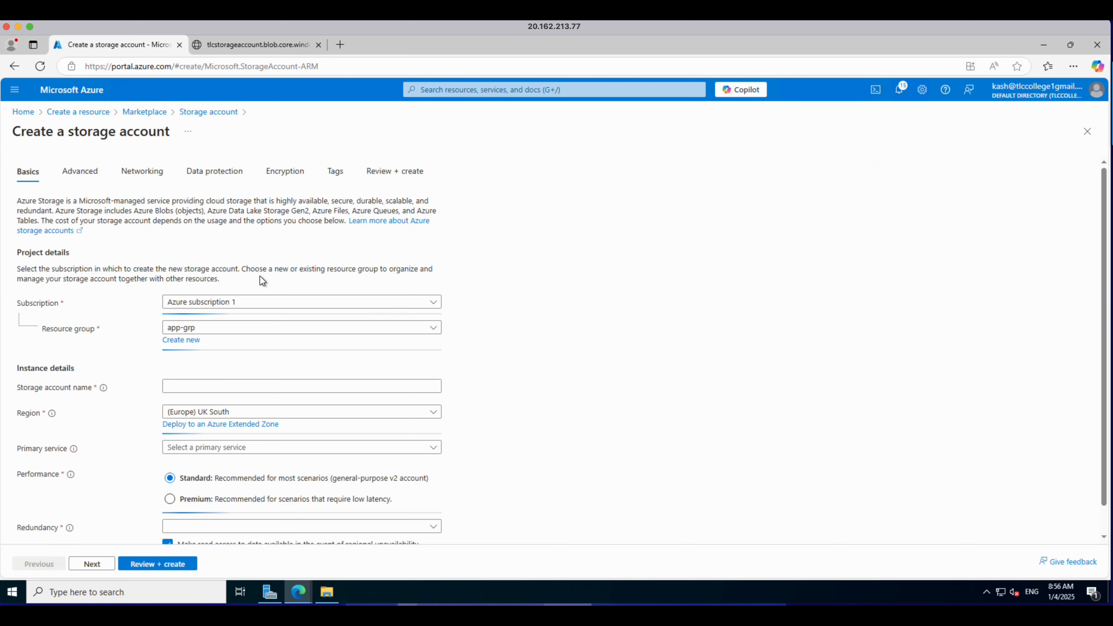
{"action": "left_click", "coordinate": [281, 388]}
{"action": "type", "text": "dfdf"}
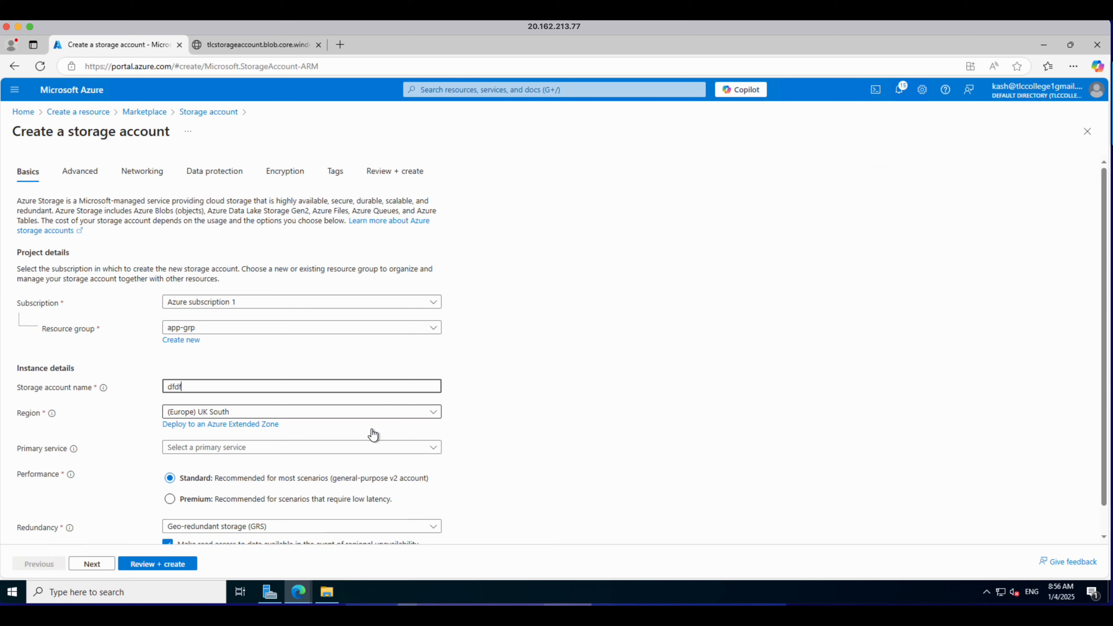
{"action": "scroll", "coordinate": [373, 436], "scroll_direction": "down", "scroll_amount": 2}
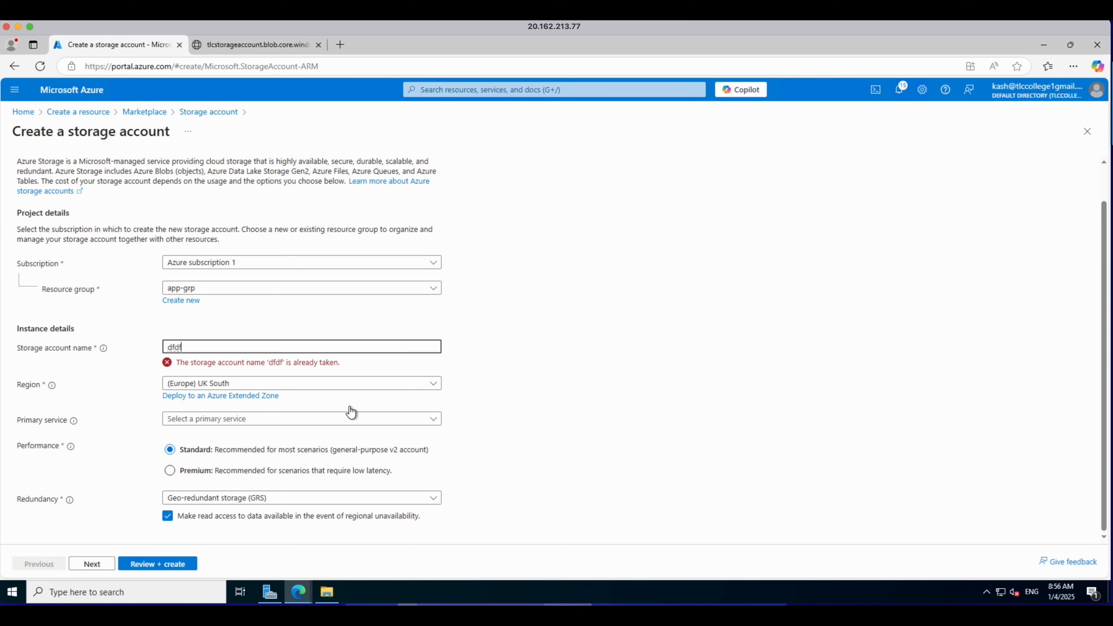
{"action": "type", "text": "storag"}
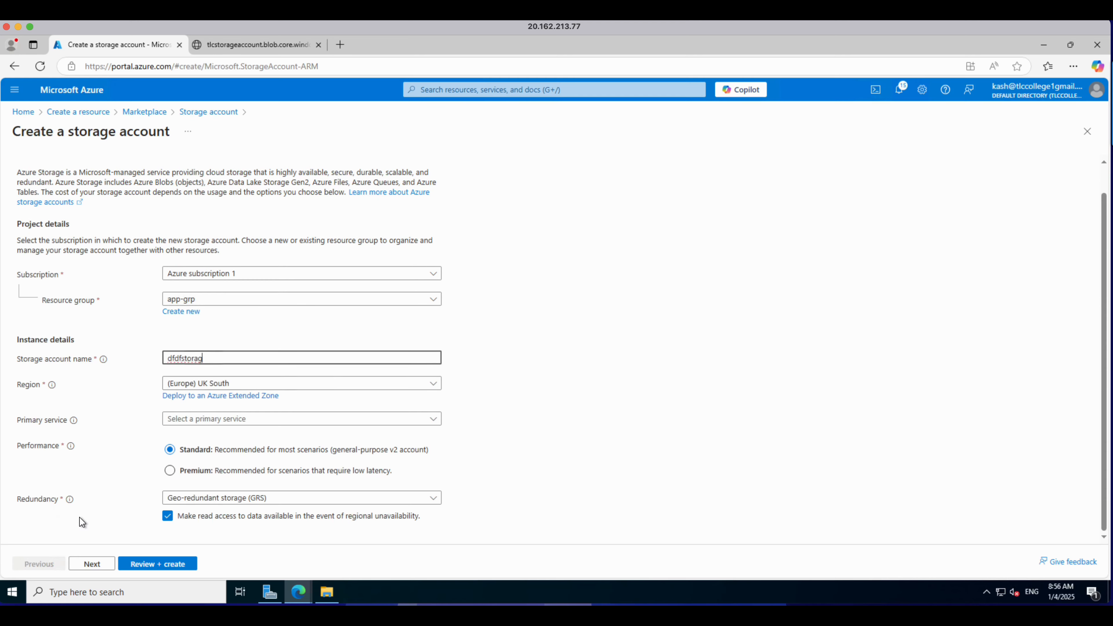
{"action": "left_click", "coordinate": [433, 504]}
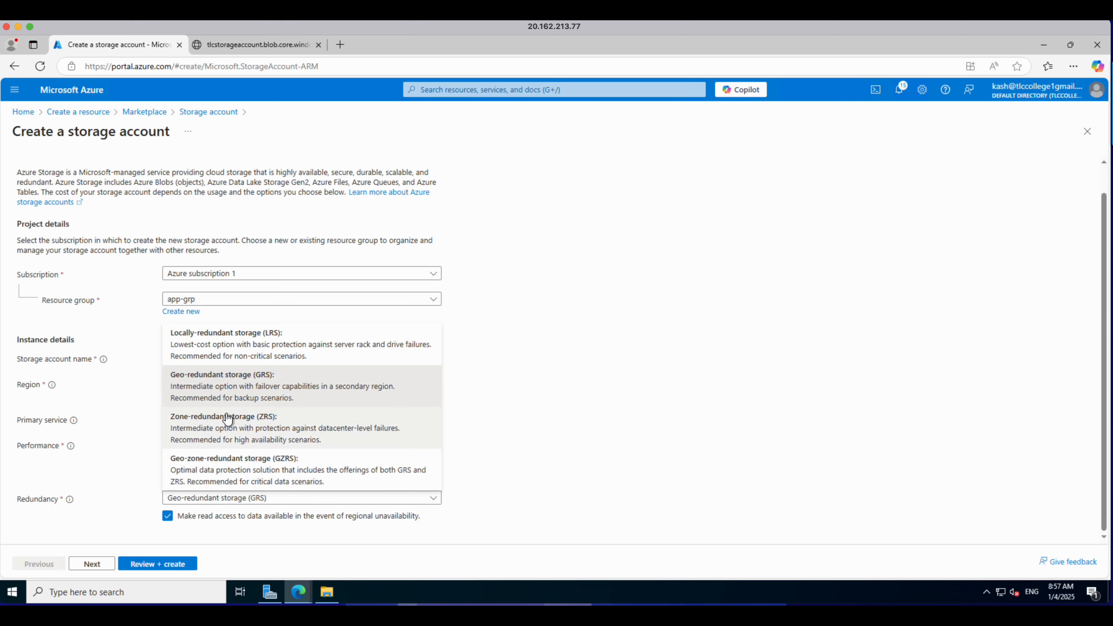
Step: Switch to the Notion study notes and read through the section on Azure storage redundancy options
{"action": "key", "text": "super+Tab"}
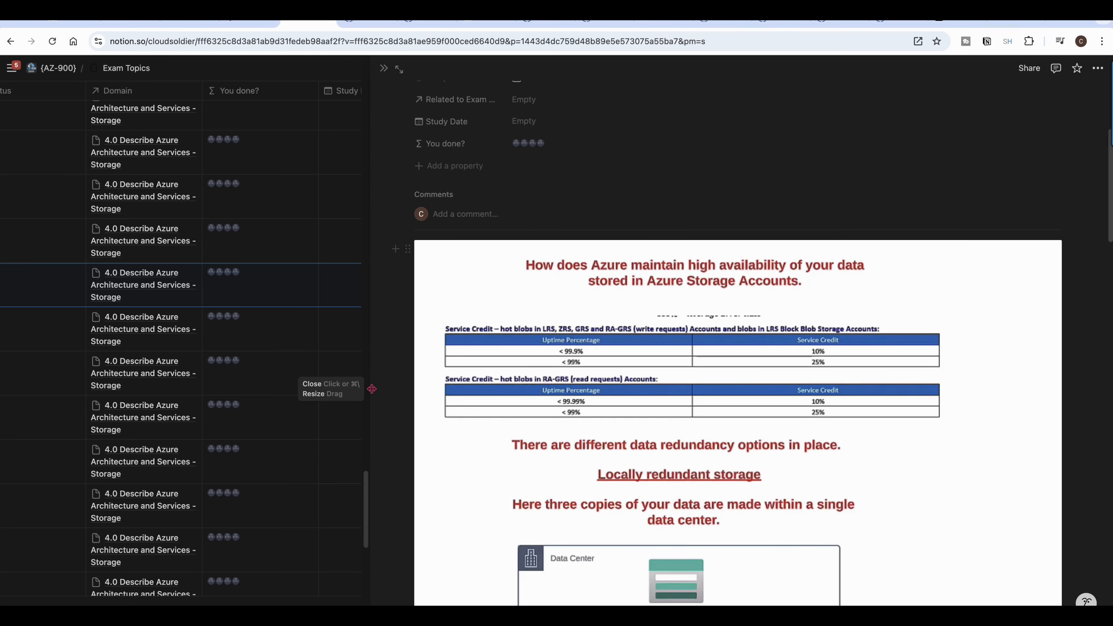
{"action": "scroll", "coordinate": [681, 396], "scroll_direction": "down", "scroll_amount": 5}
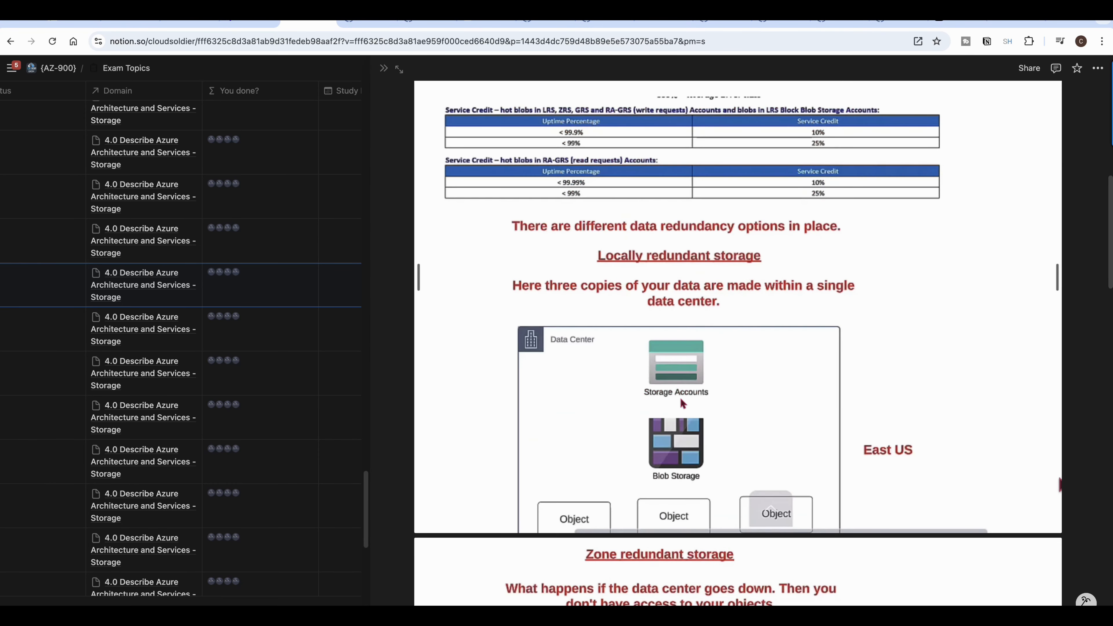
{"action": "scroll", "coordinate": [680, 397], "scroll_direction": "up", "scroll_amount": 2}
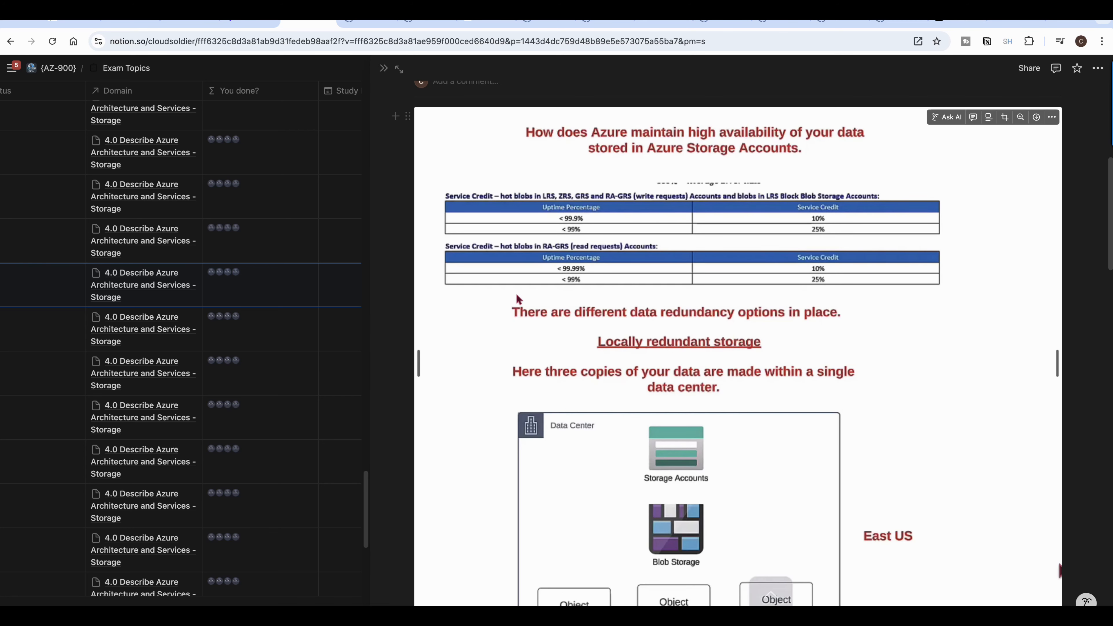
{"action": "scroll", "coordinate": [540, 346], "scroll_direction": "down", "scroll_amount": 3}
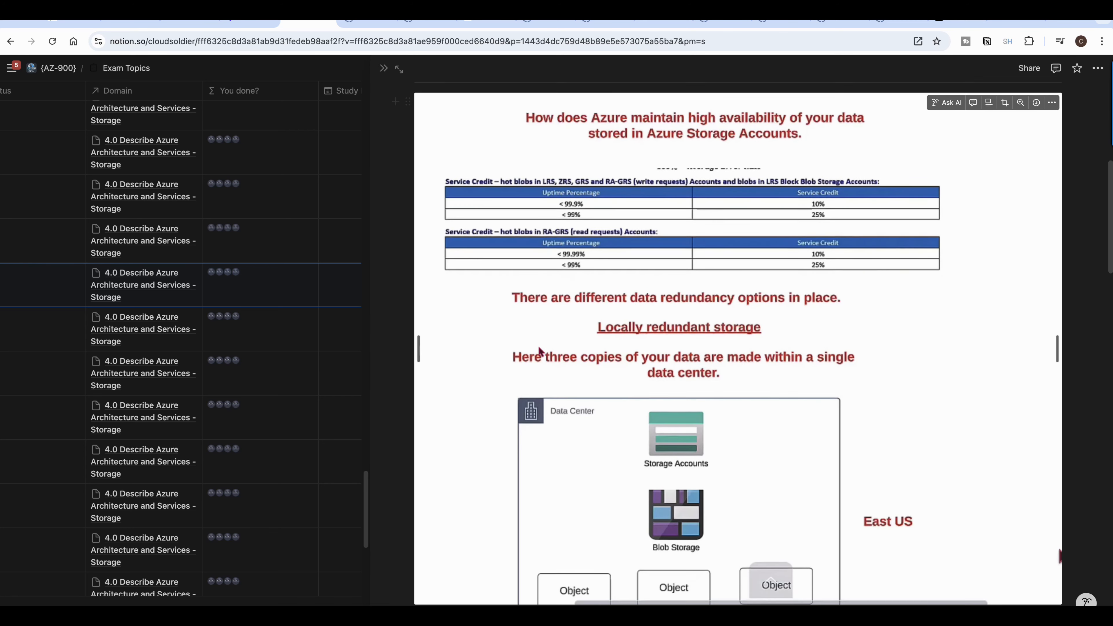
{"action": "scroll", "coordinate": [540, 352], "scroll_direction": "down", "scroll_amount": 1}
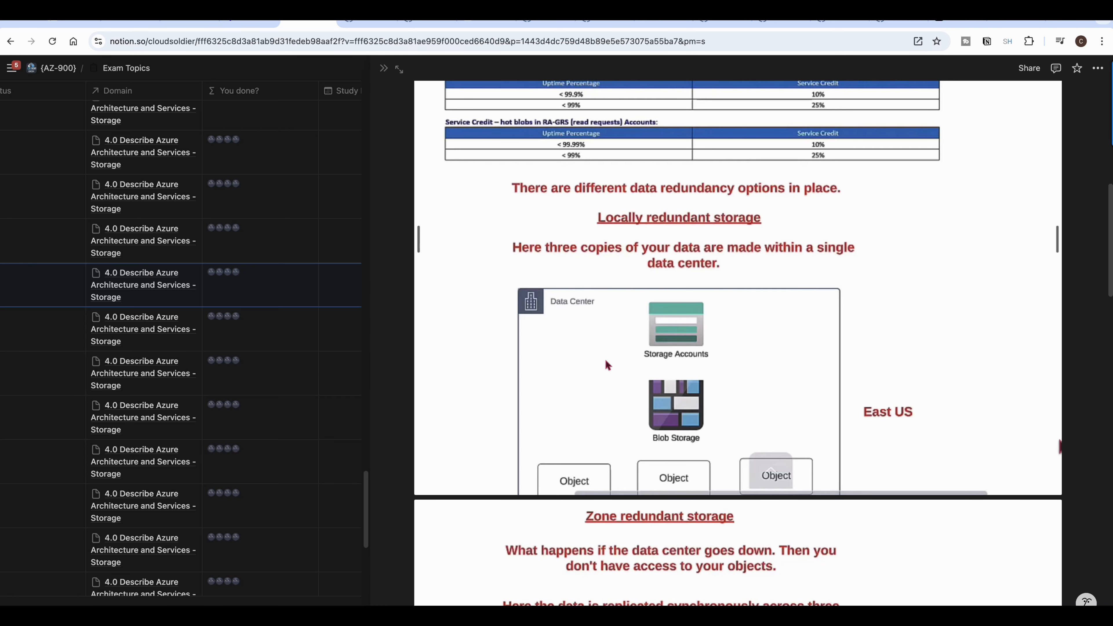
{"action": "scroll", "coordinate": [612, 388], "scroll_direction": "down", "scroll_amount": 6}
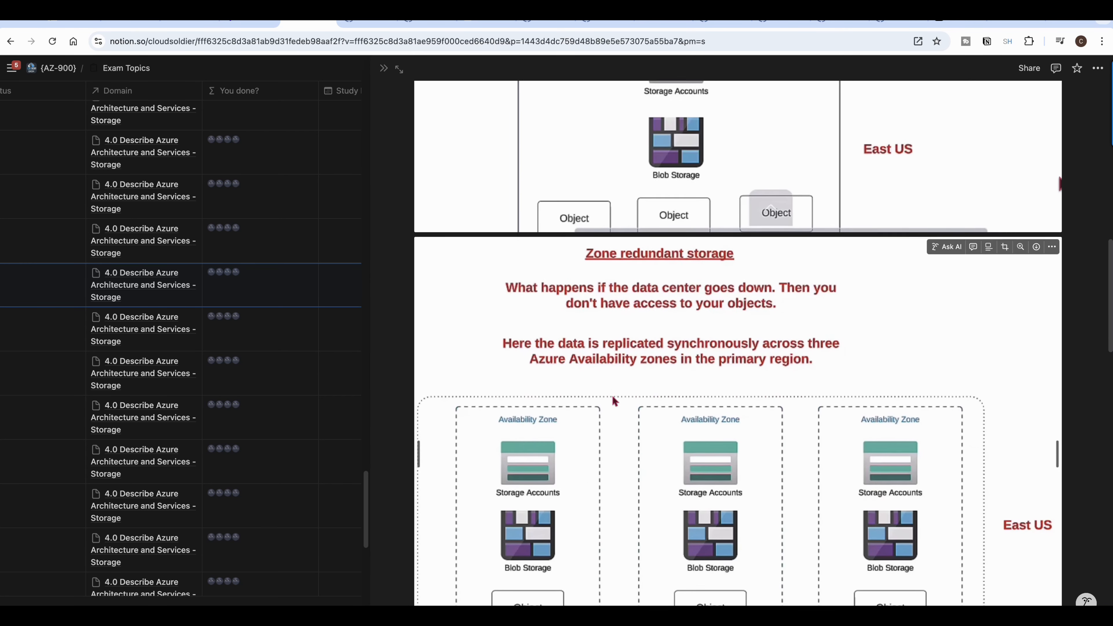
{"action": "scroll", "coordinate": [612, 397], "scroll_direction": "down", "scroll_amount": 1}
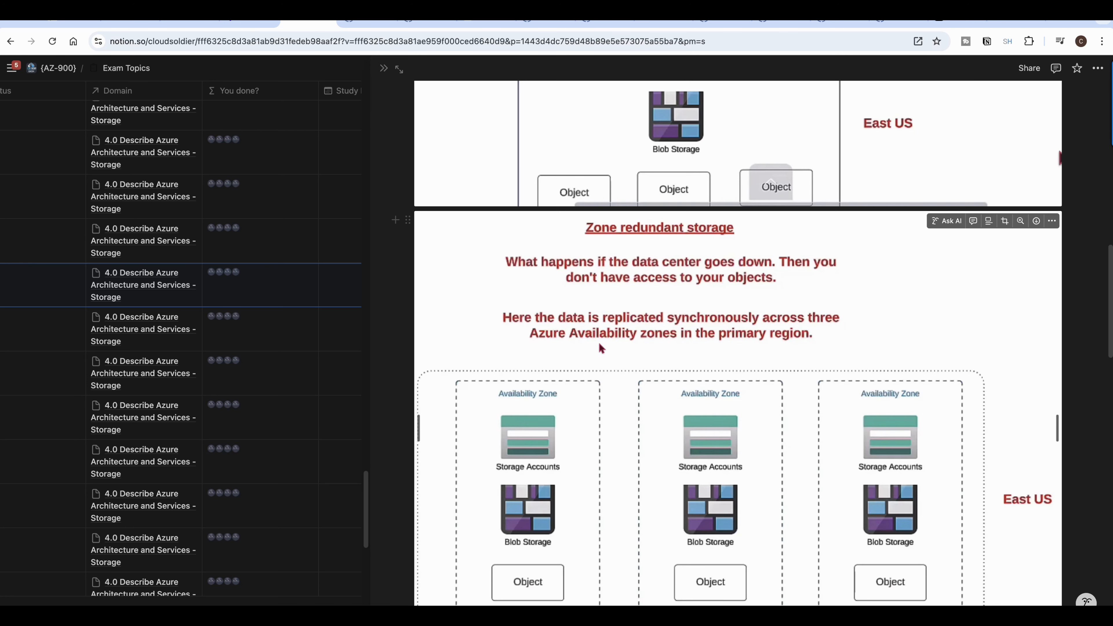
{"action": "scroll", "coordinate": [606, 412], "scroll_direction": "down", "scroll_amount": 5}
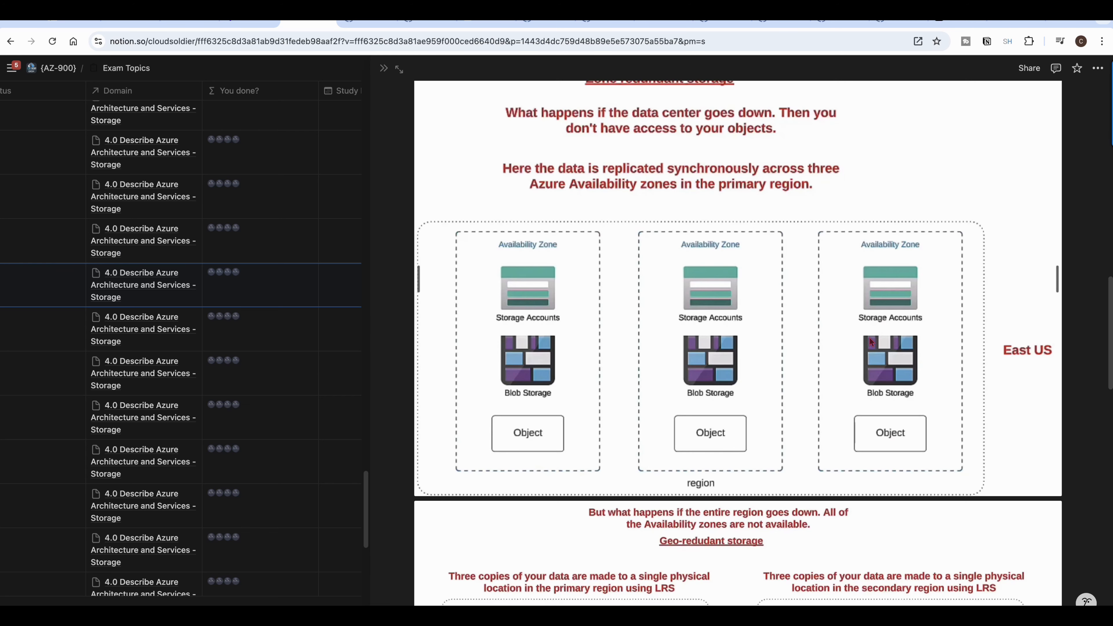
{"action": "scroll", "coordinate": [807, 395], "scroll_direction": "down", "scroll_amount": 1}
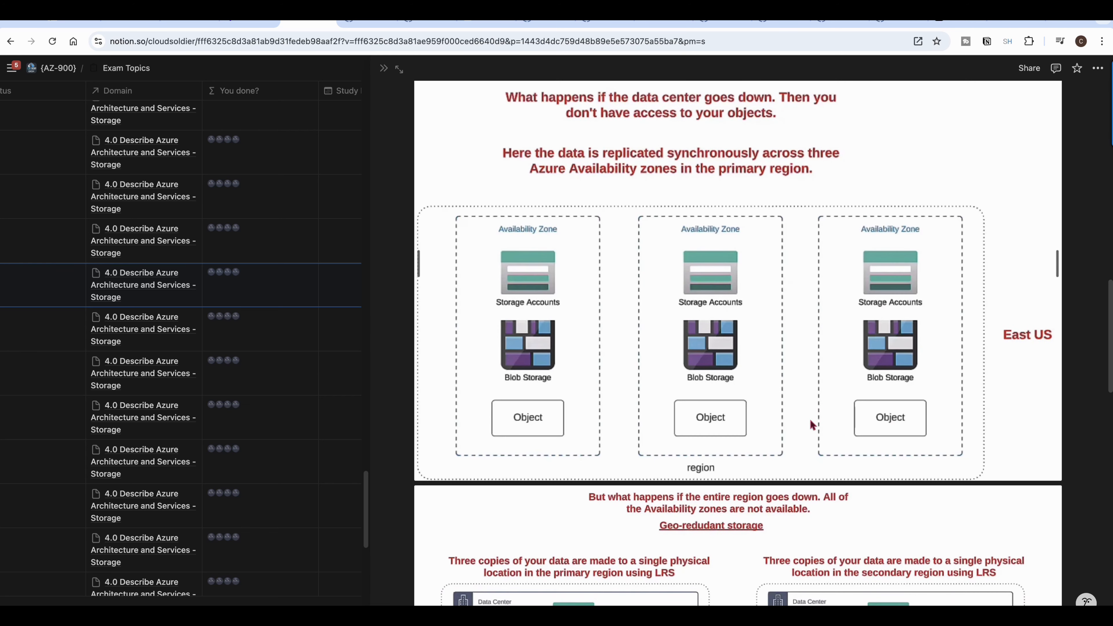
{"action": "scroll", "coordinate": [810, 418], "scroll_direction": "down", "scroll_amount": 2}
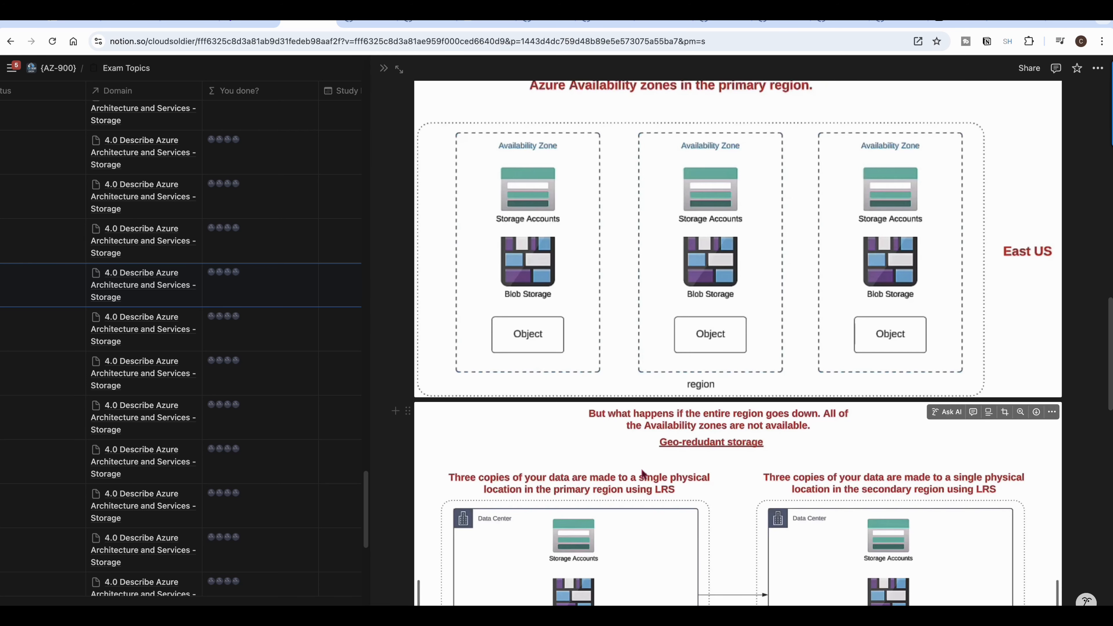
{"action": "scroll", "coordinate": [646, 479], "scroll_direction": "down", "scroll_amount": 1}
{"action": "scroll", "coordinate": [647, 478], "scroll_direction": "down", "scroll_amount": 5}
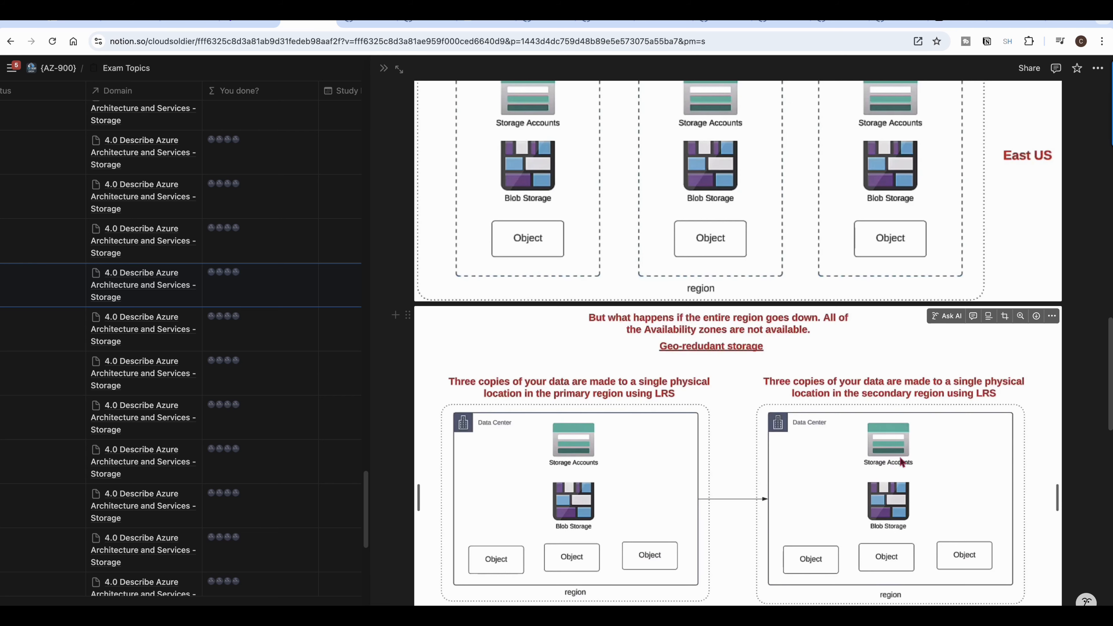
{"action": "scroll", "coordinate": [891, 466], "scroll_direction": "down", "scroll_amount": 3}
{"action": "scroll", "coordinate": [890, 469], "scroll_direction": "down", "scroll_amount": 7}
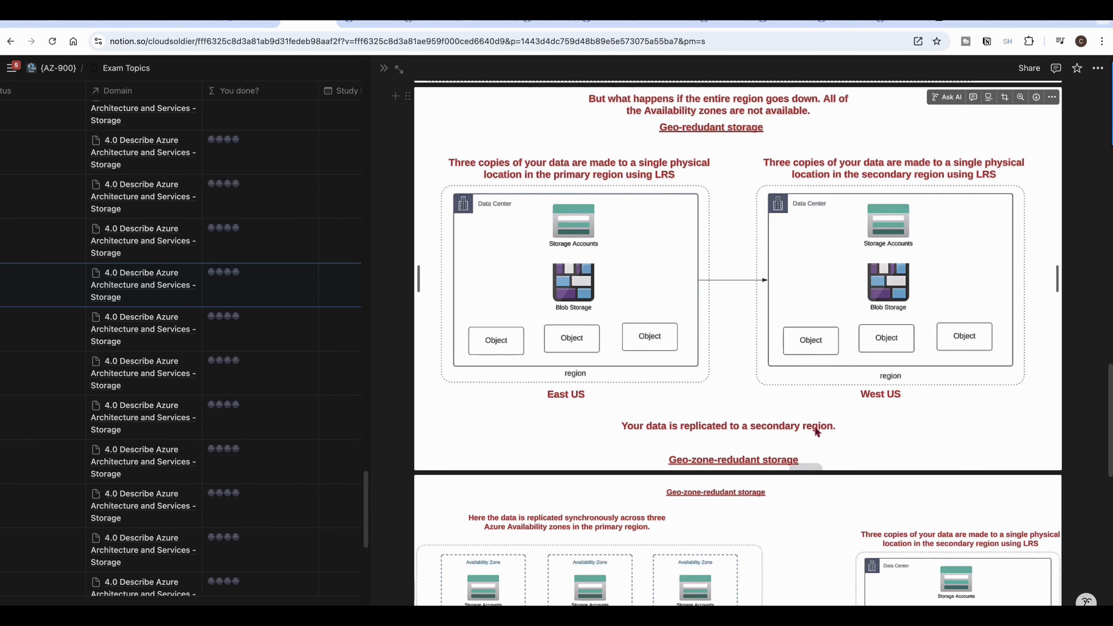
{"action": "scroll", "coordinate": [744, 503], "scroll_direction": "down", "scroll_amount": 3}
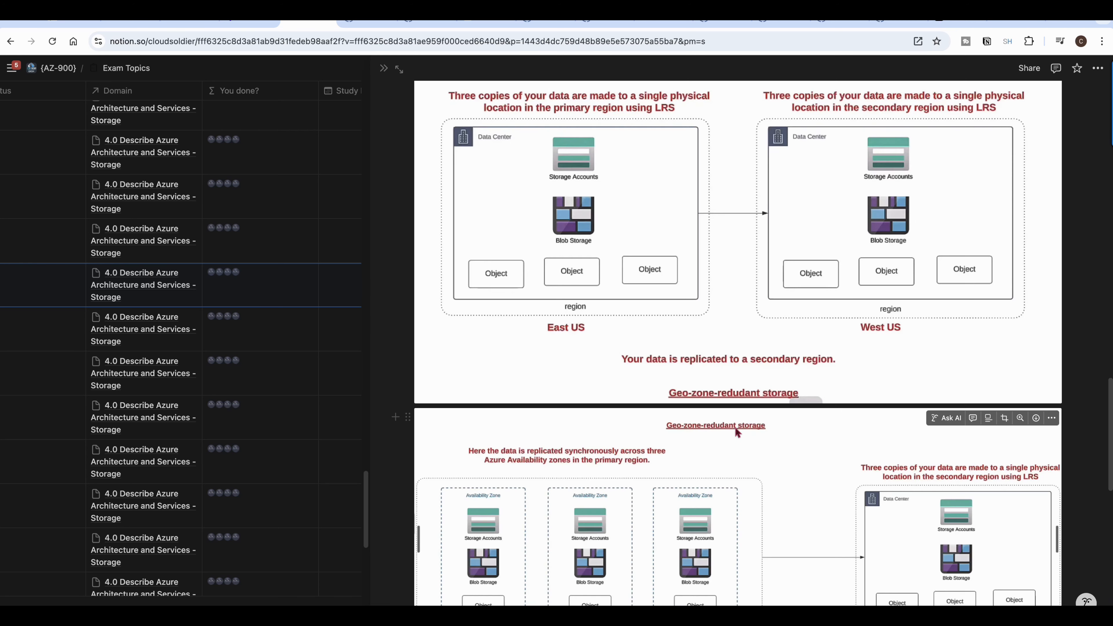
{"action": "scroll", "coordinate": [734, 441], "scroll_direction": "down", "scroll_amount": 3}
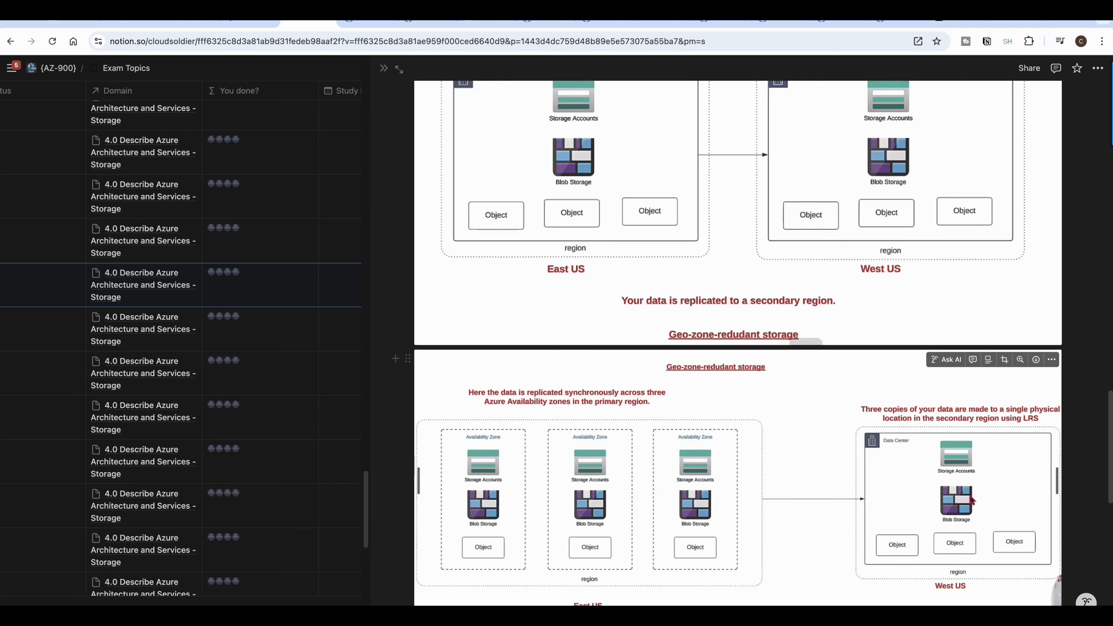
Step: Scroll through the study notes on geo-zone-redundant storage, then return to the Azure portal
{"action": "scroll", "coordinate": [968, 495], "scroll_direction": "down", "scroll_amount": 1}
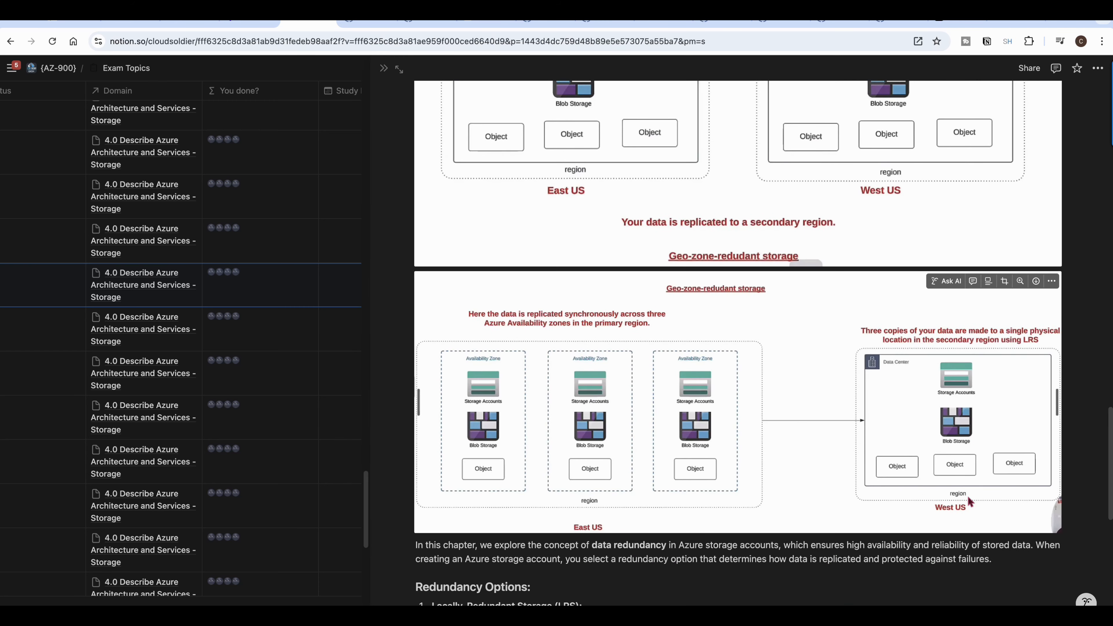
{"action": "scroll", "coordinate": [967, 496], "scroll_direction": "down", "scroll_amount": 4}
{"action": "scroll", "coordinate": [964, 498], "scroll_direction": "up", "scroll_amount": 5}
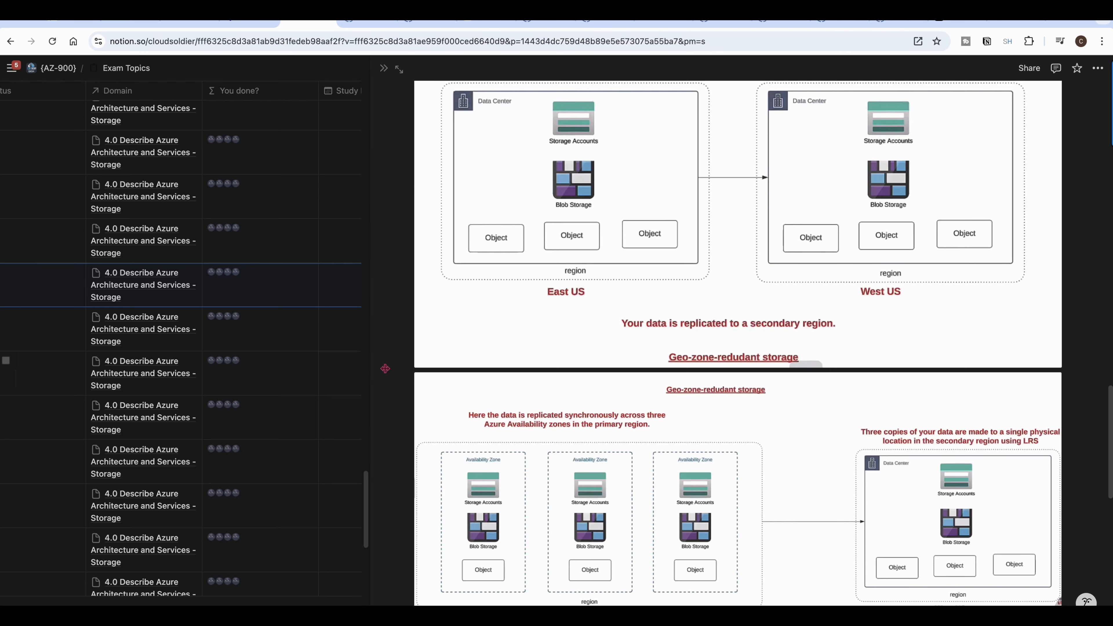
{"action": "key", "text": "ctrl+Right"}
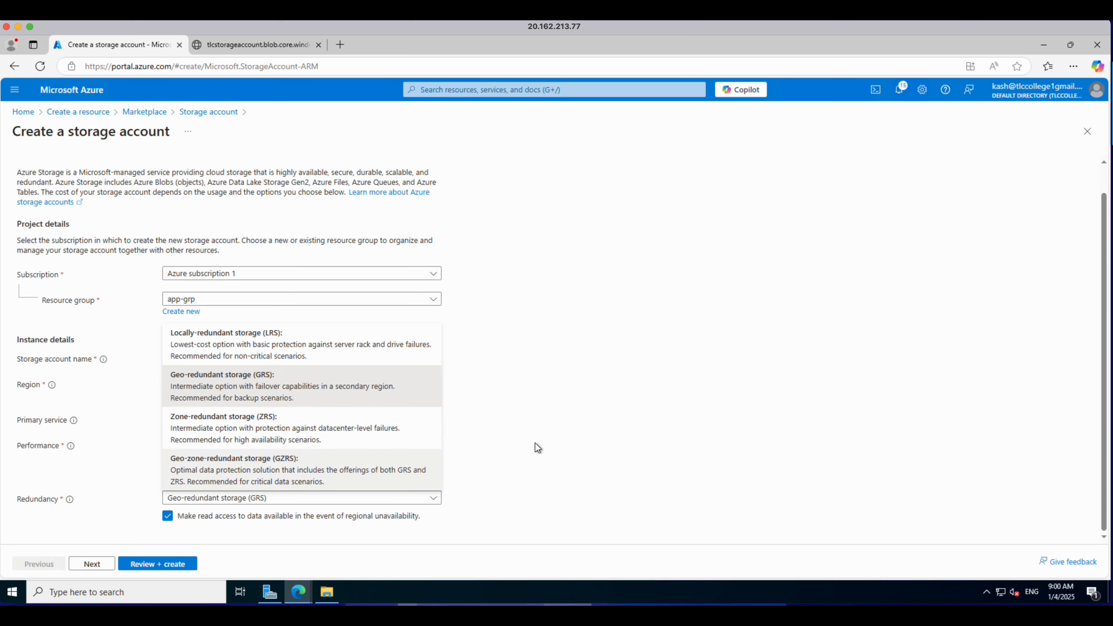
{"action": "mouse_move", "coordinate": [1061, 605]}
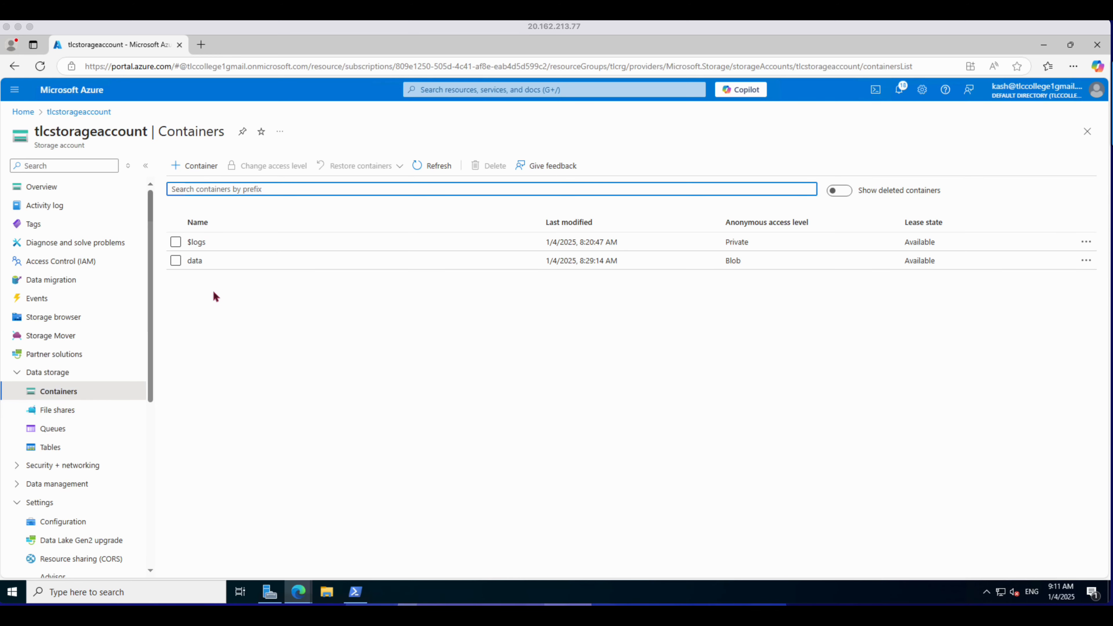
Step: Open the data container and view the archived sample1.txt blob's properties, then return to the containers list
{"action": "left_click", "coordinate": [195, 261]}
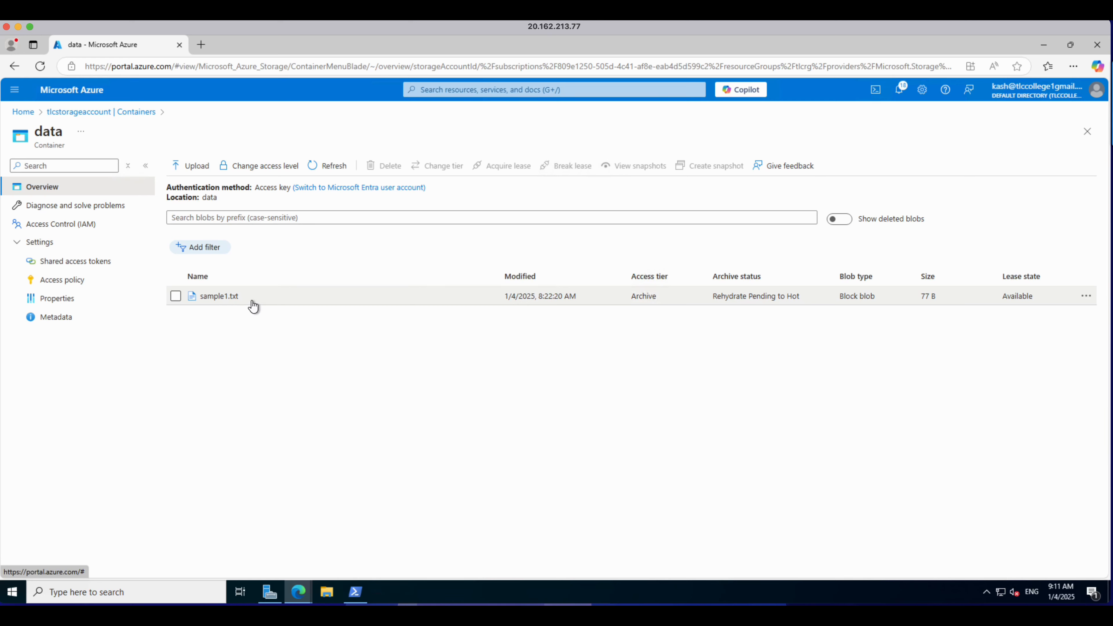
{"action": "left_click", "coordinate": [215, 298]}
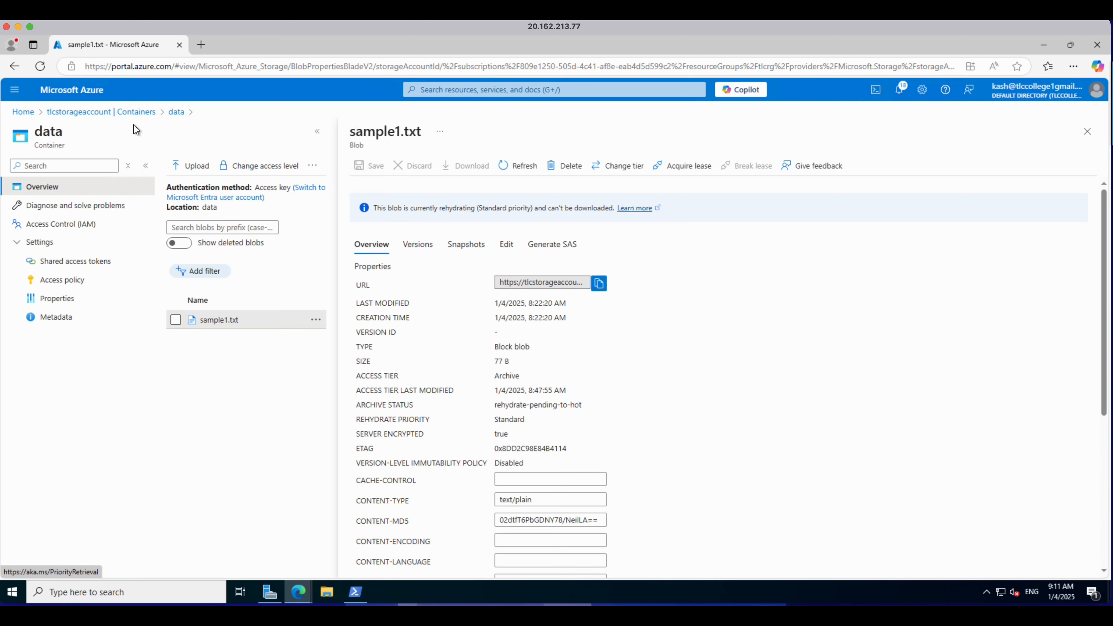
{"action": "left_click", "coordinate": [88, 115]}
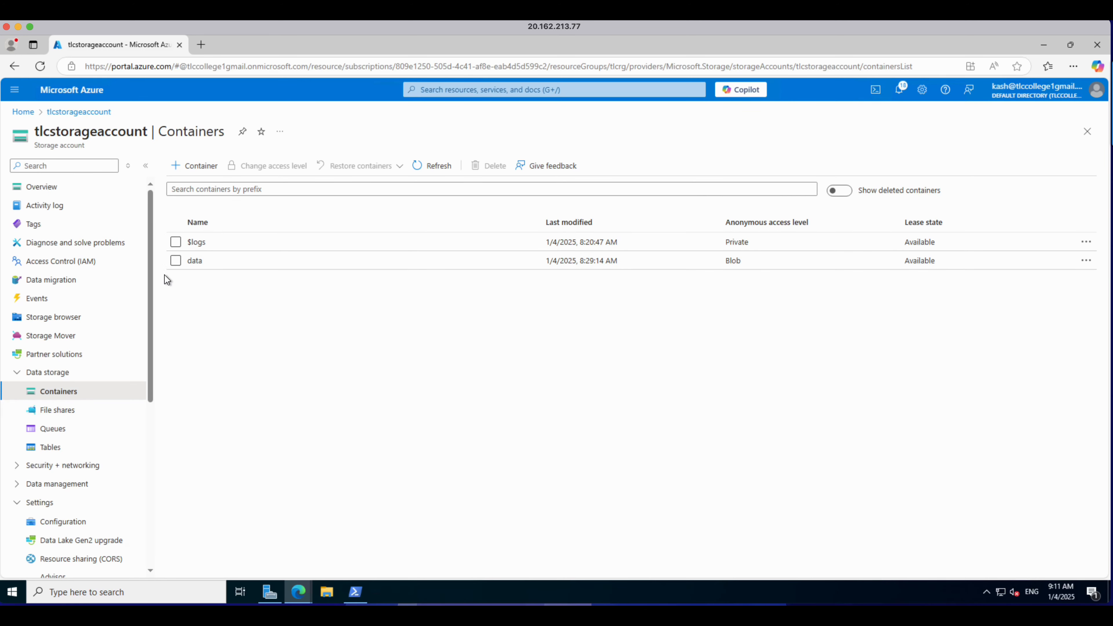
Step: Create a file share named data with the Transaction optimized tier and backup disabled
{"action": "left_click", "coordinate": [64, 411]}
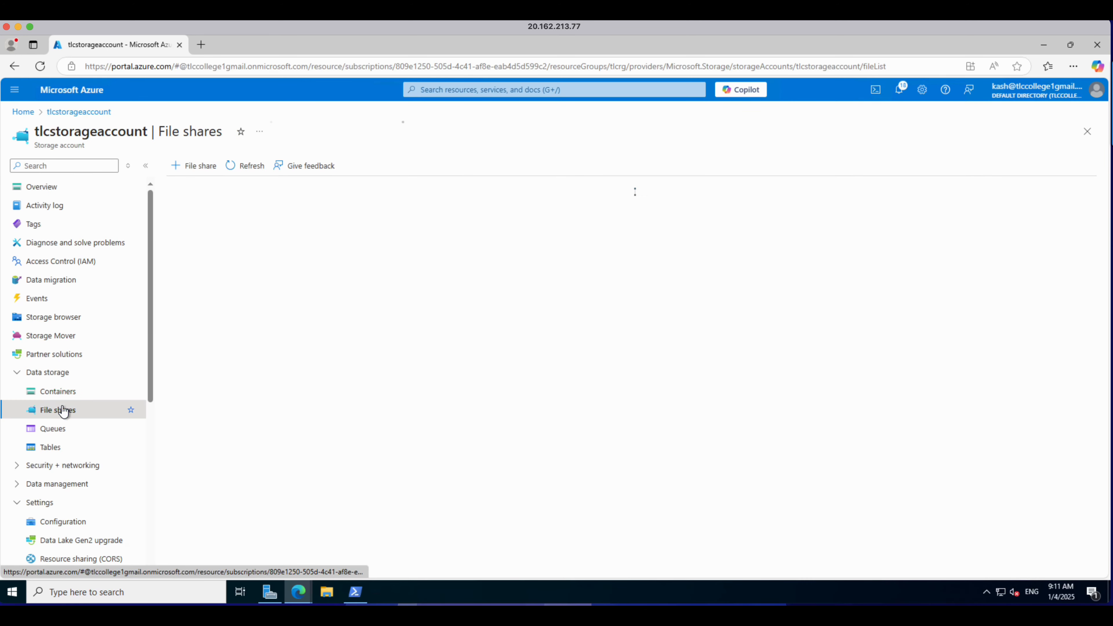
{"action": "left_click", "coordinate": [194, 166]}
{"action": "left_click", "coordinate": [191, 197]}
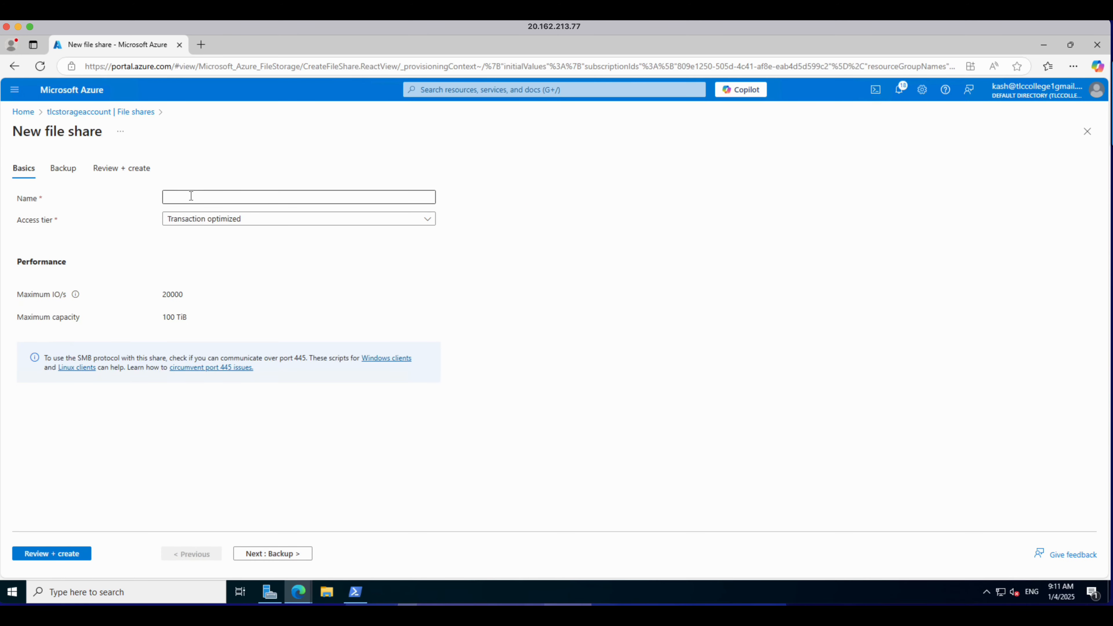
{"action": "type", "text": "data"}
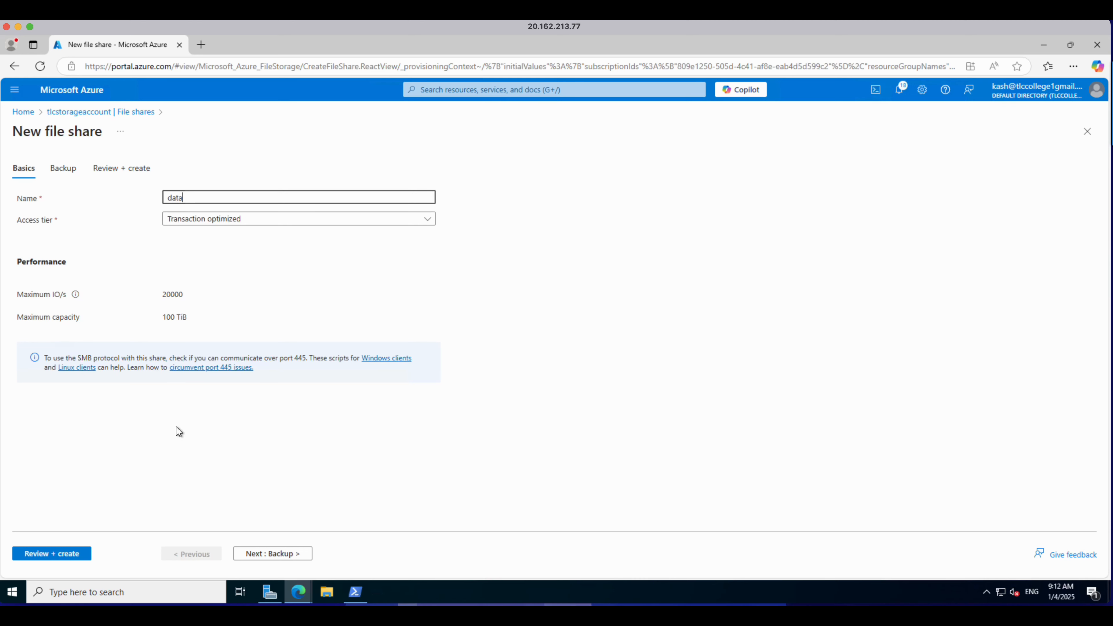
{"action": "left_click", "coordinate": [266, 554]}
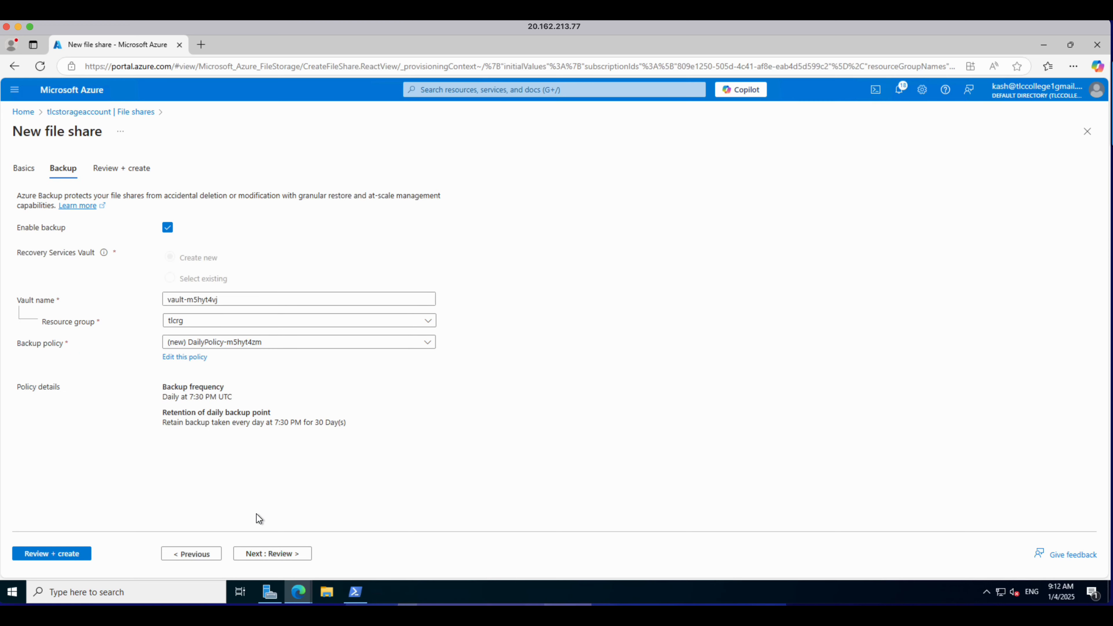
{"action": "left_click", "coordinate": [168, 228]}
{"action": "left_click", "coordinate": [270, 554]}
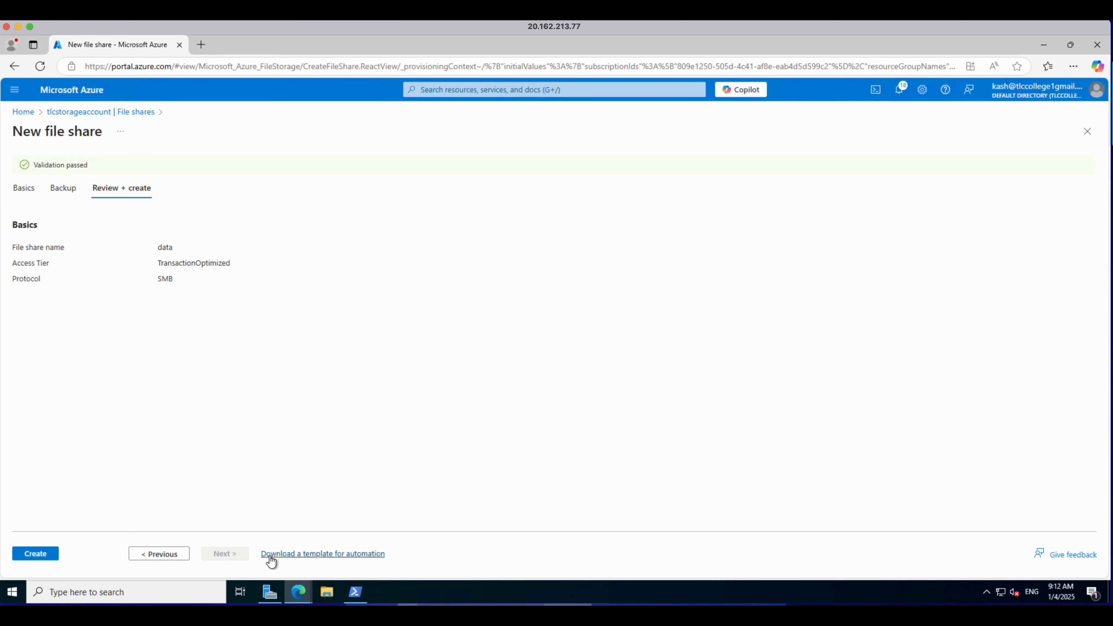
{"action": "left_click", "coordinate": [49, 556]}
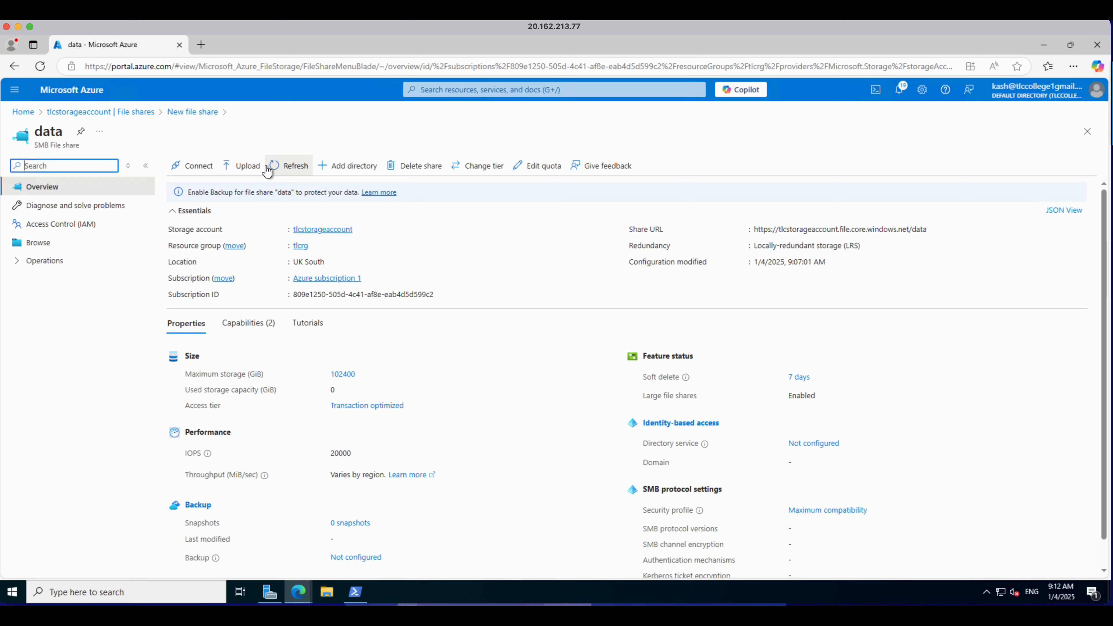
Step: Upload sample1.txt, sample2.yaml, sample3.json and sample4.csv to the data file share
{"action": "left_click", "coordinate": [38, 249]}
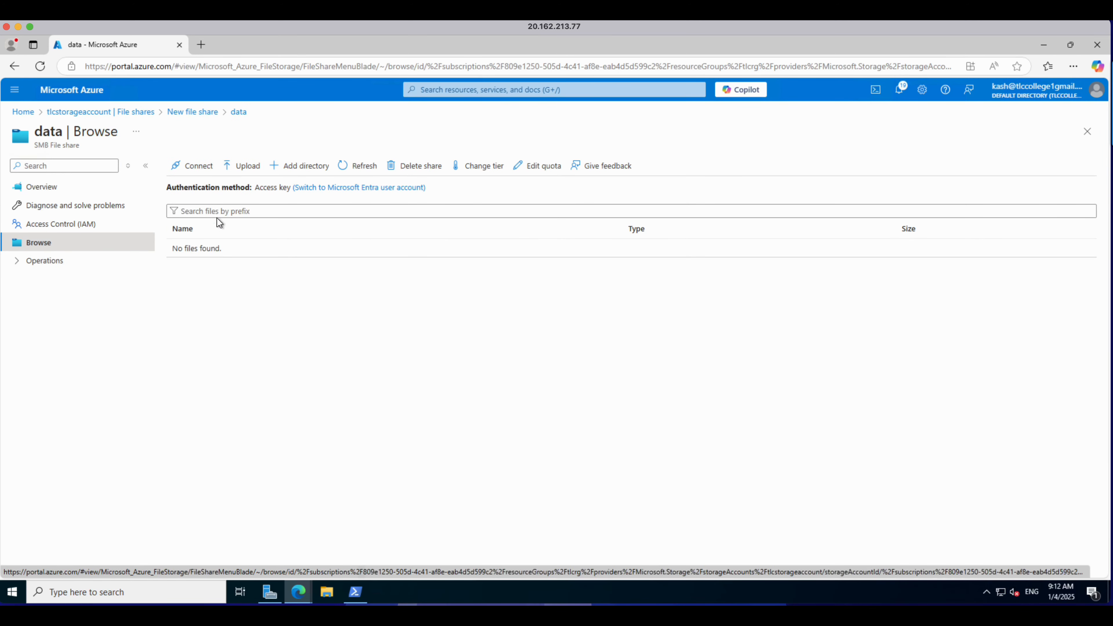
{"action": "left_click", "coordinate": [240, 171]}
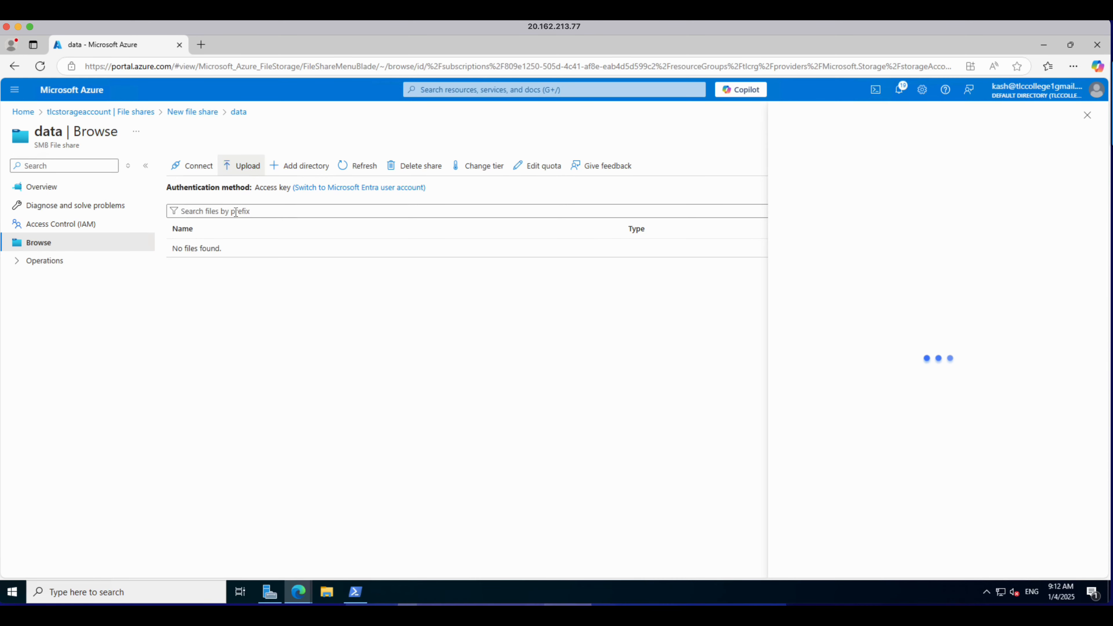
{"action": "left_click", "coordinate": [957, 230]}
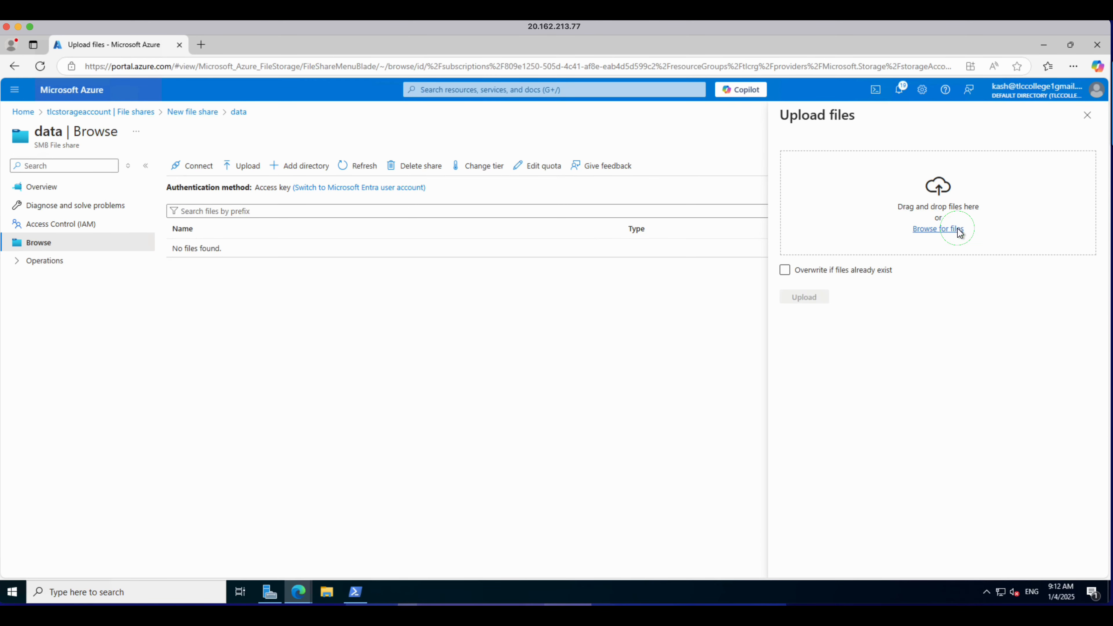
{"action": "left_click", "coordinate": [136, 122]}
{"action": "key", "text": "shift+Down"}
{"action": "key", "text": "shift+Down"}
{"action": "key", "text": "shift+Down"}
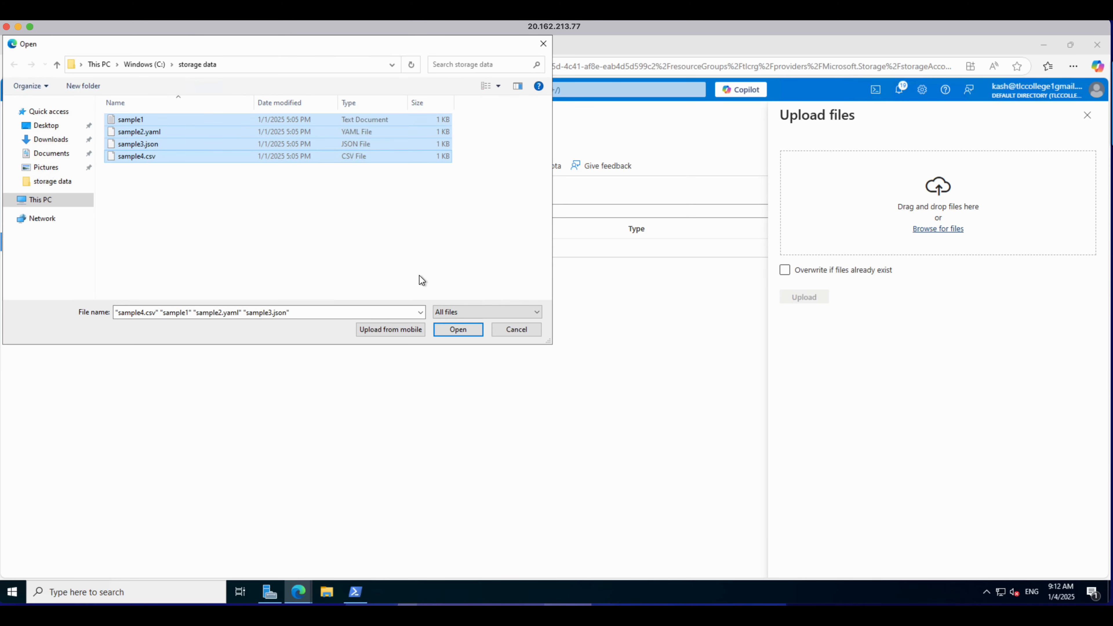
{"action": "left_click", "coordinate": [458, 329]}
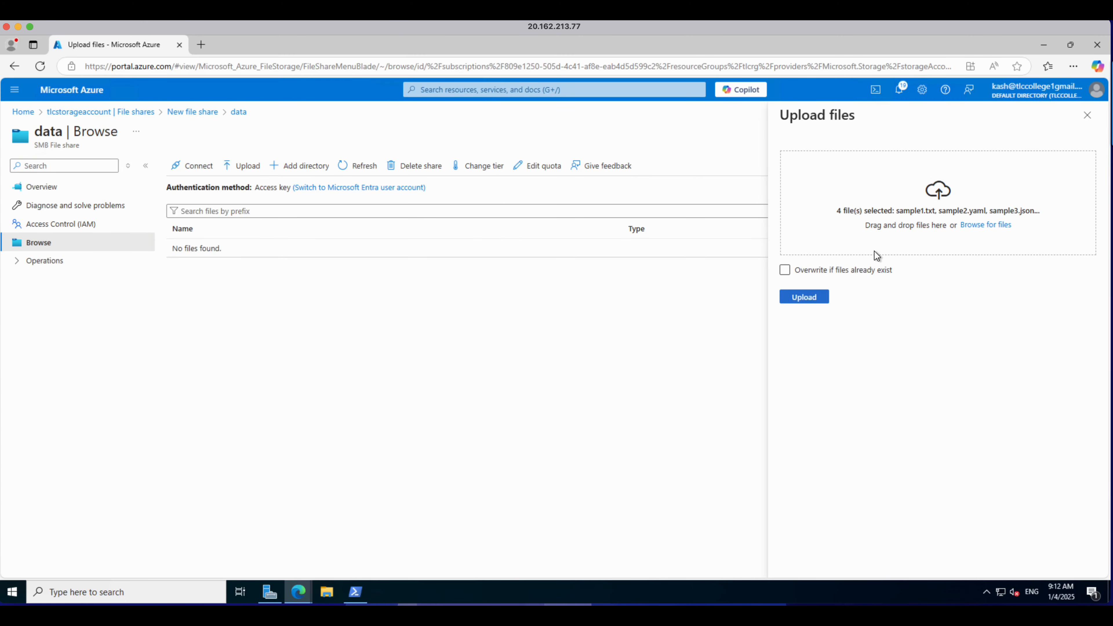
{"action": "left_click", "coordinate": [806, 294]}
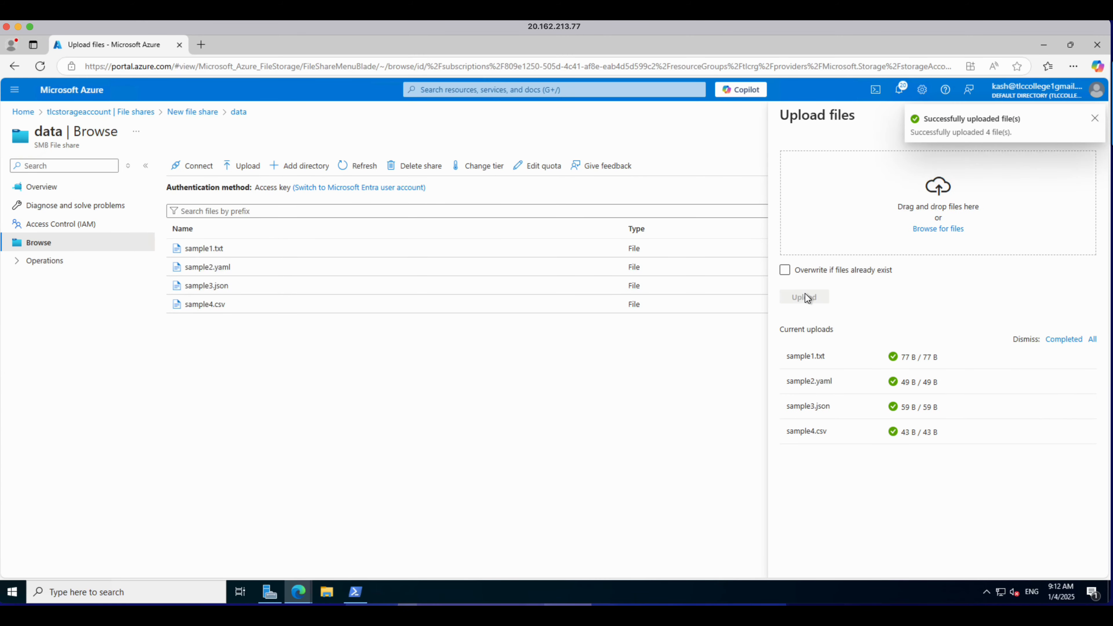
{"action": "left_click", "coordinate": [1095, 117]}
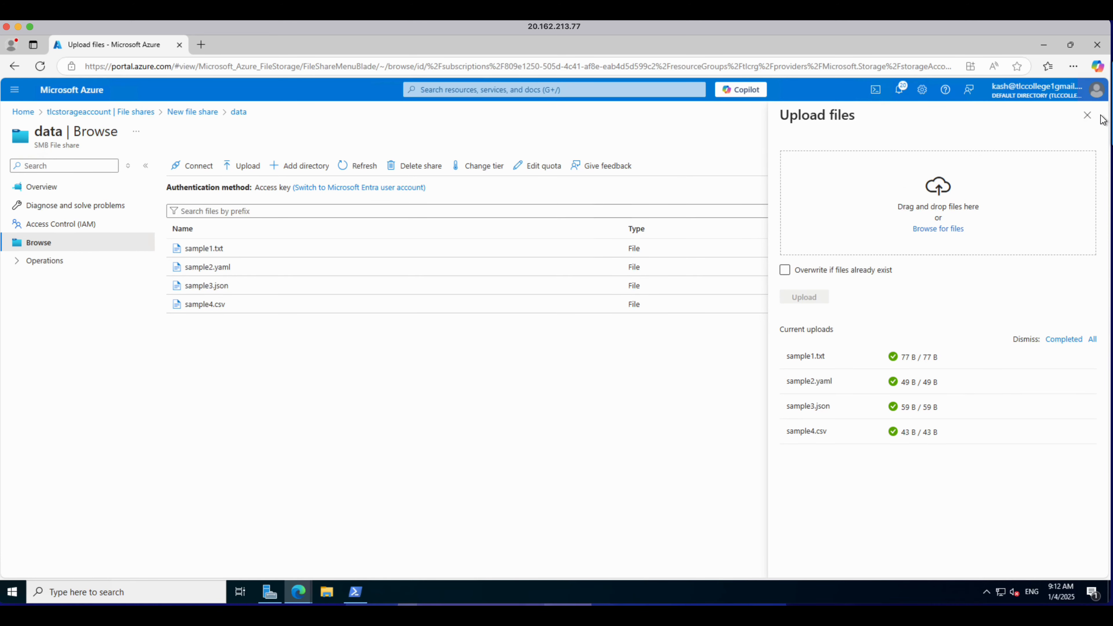
{"action": "left_click", "coordinate": [1088, 116]}
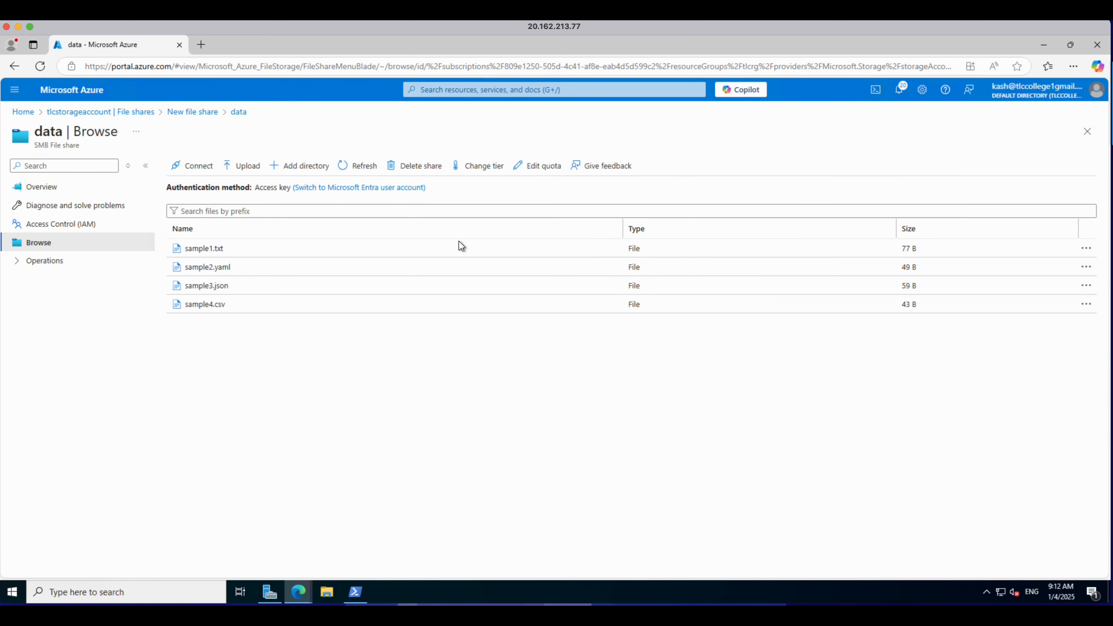
Step: Copy the URL of sample1.txt in the file share and open it in a new browser tab, then close that tab
{"action": "left_click", "coordinate": [218, 256]}
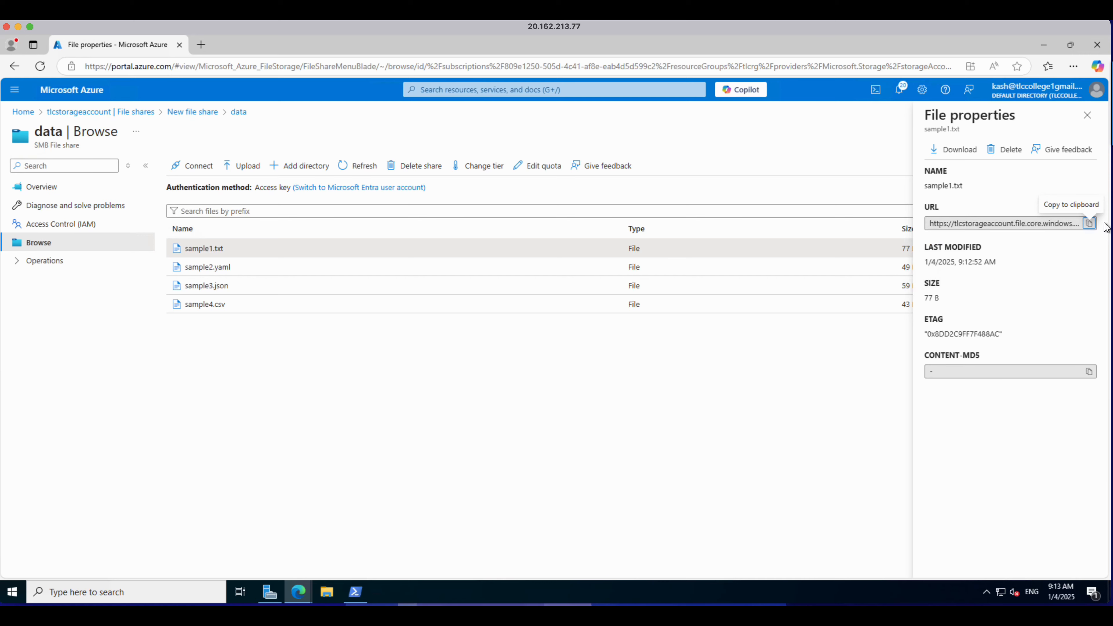
{"action": "left_click", "coordinate": [1090, 224]}
{"action": "left_click", "coordinate": [201, 44]}
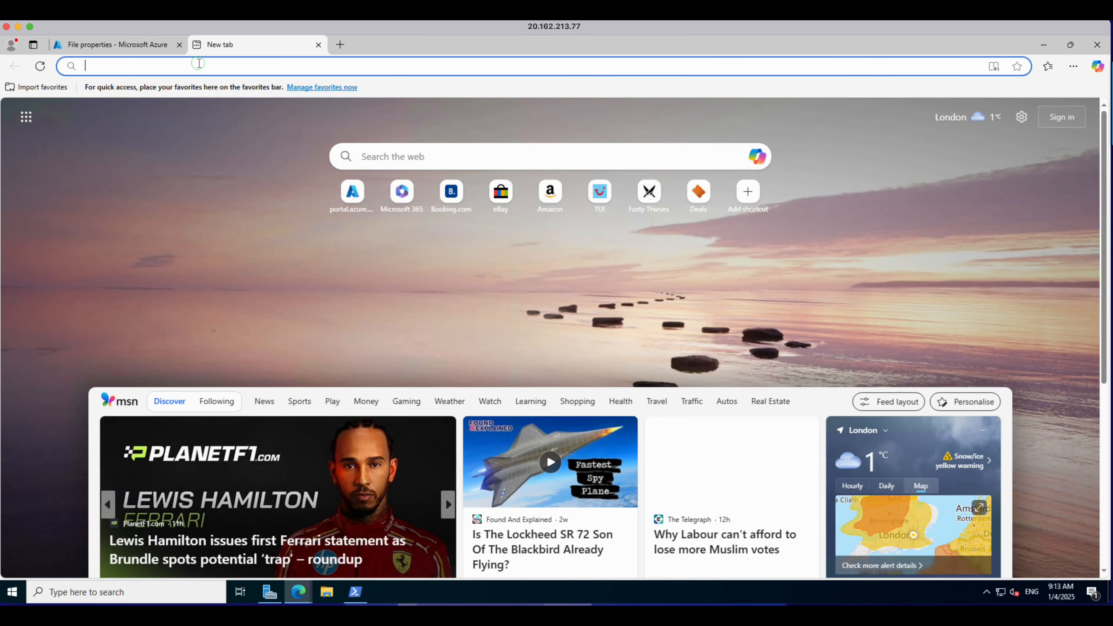
{"action": "left_click", "coordinate": [201, 64]}
{"action": "key", "text": "ctrl+v"}
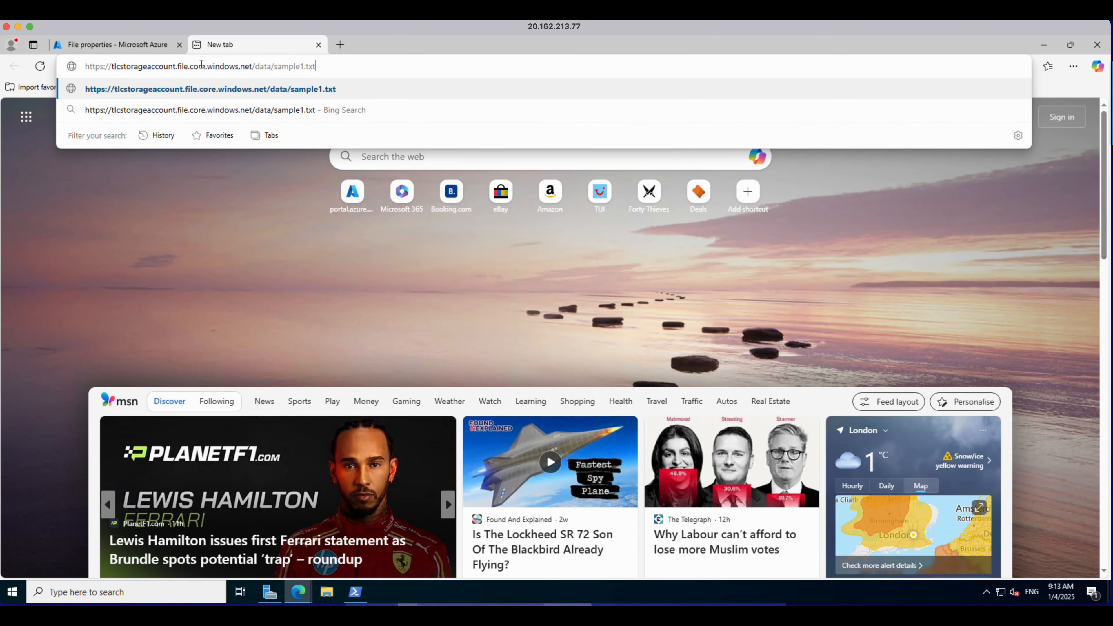
{"action": "key", "text": "Return"}
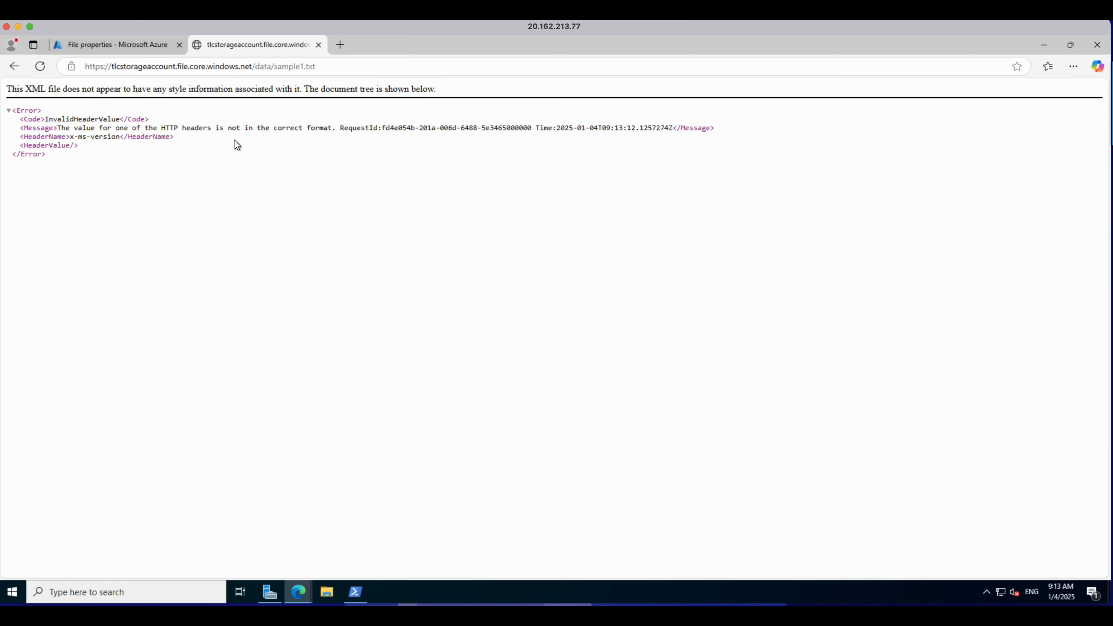
{"action": "left_click", "coordinate": [318, 45]}
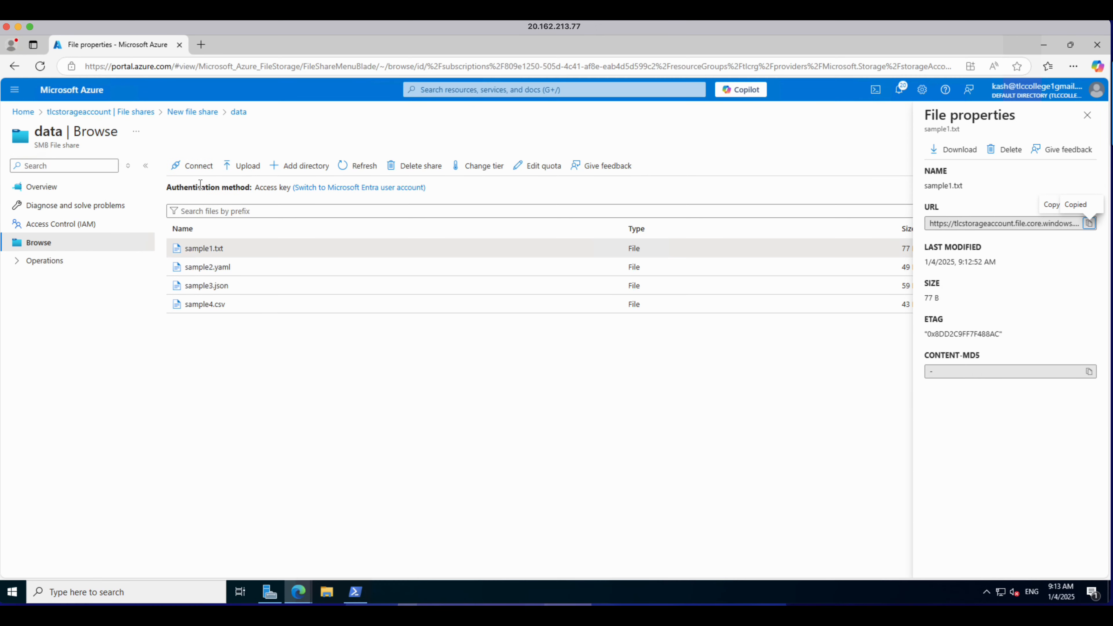
Step: Show the Windows connection script for mounting the data share as drive Z with the storage account key
{"action": "left_click", "coordinate": [198, 168]}
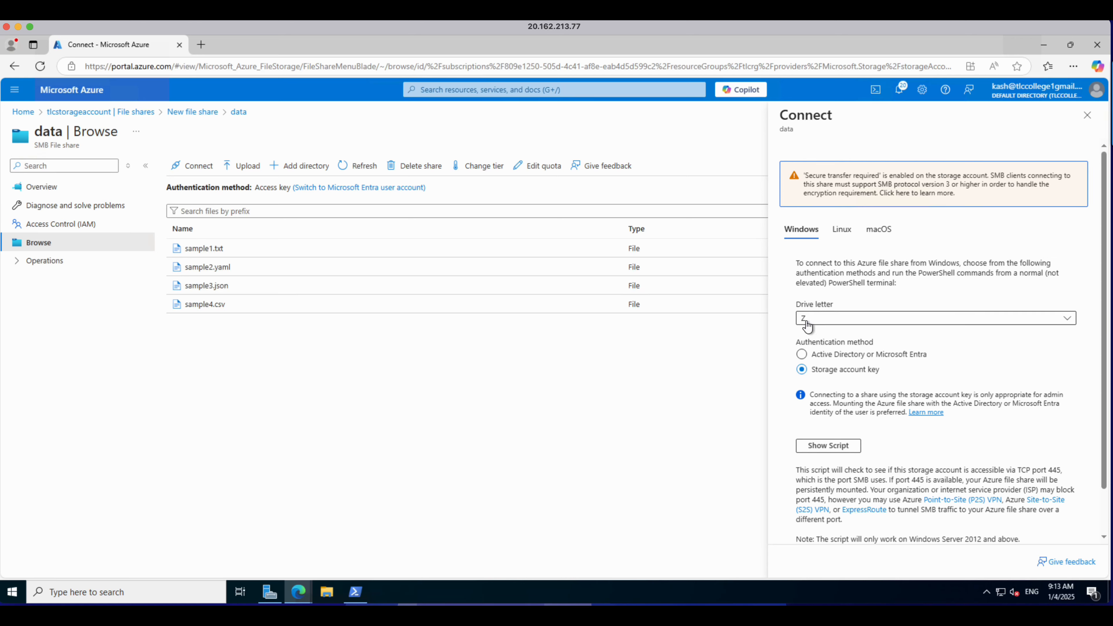
{"action": "left_click", "coordinate": [829, 448]}
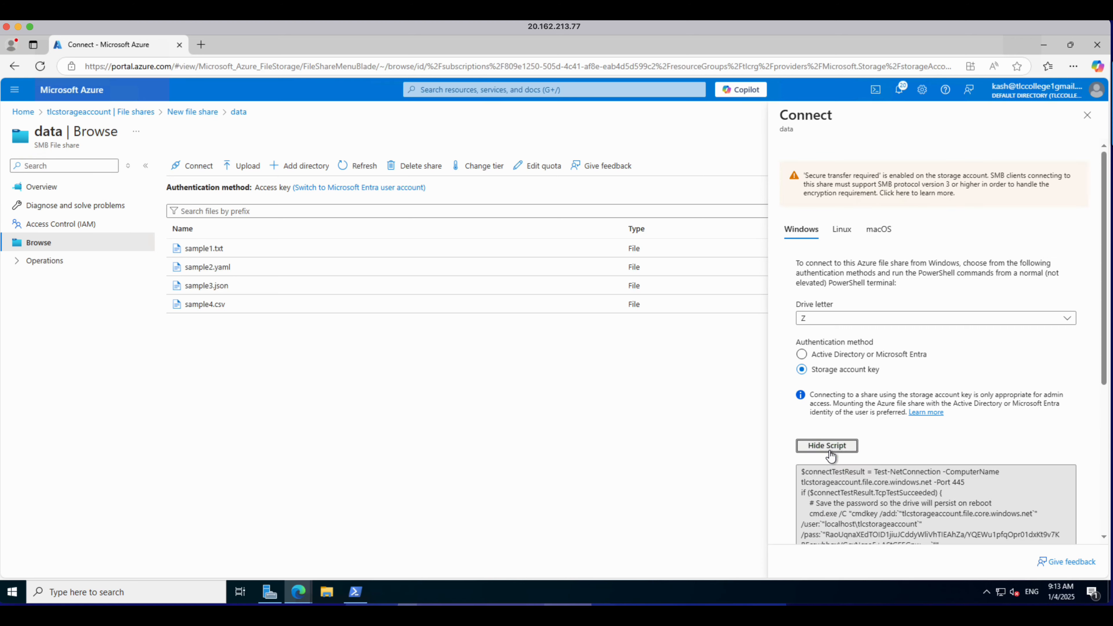
{"action": "left_click", "coordinate": [356, 600]}
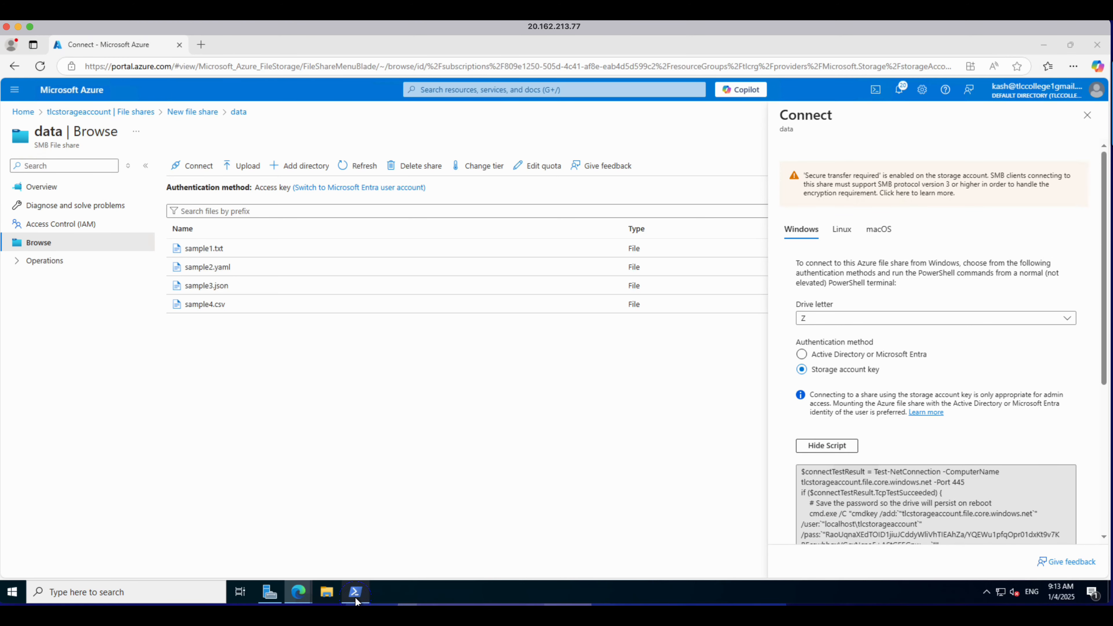
{"action": "right_click", "coordinate": [355, 587]}
{"action": "left_click", "coordinate": [345, 571]}
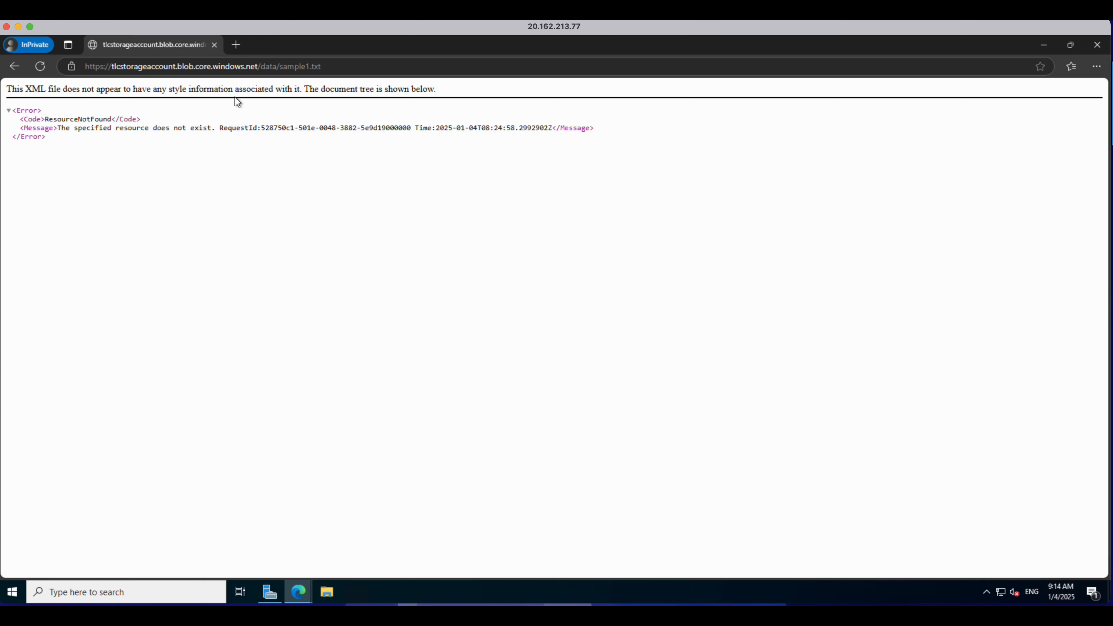
Step: Compare the PowerShell mount example in the study notes and scroll through the share's connection script
{"action": "left_click", "coordinate": [235, 46]}
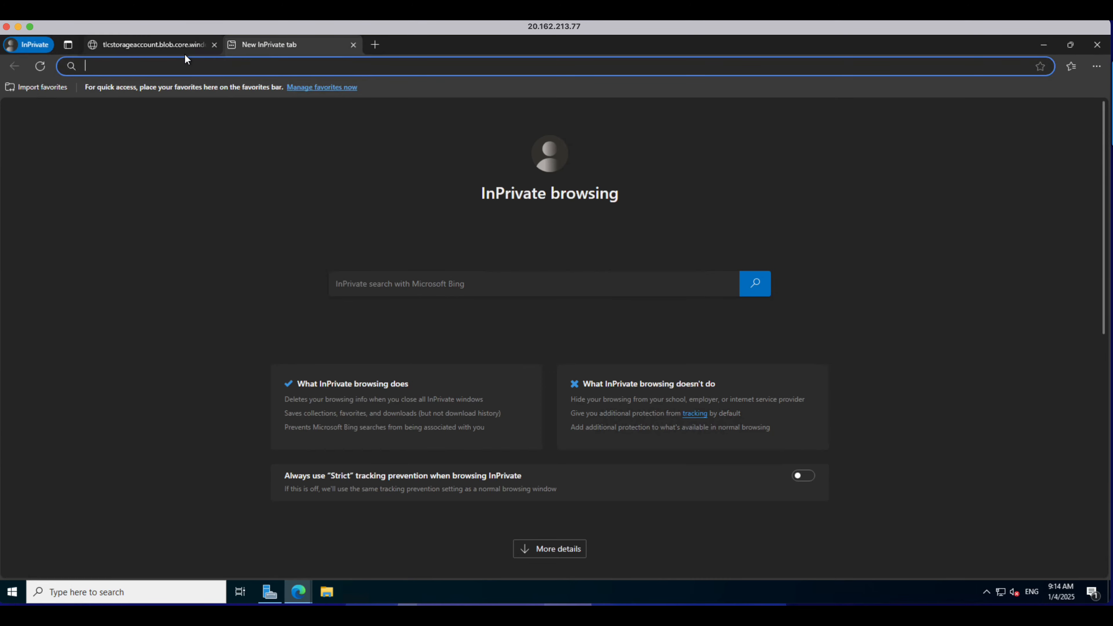
{"action": "key", "text": "ctrl+Left"}
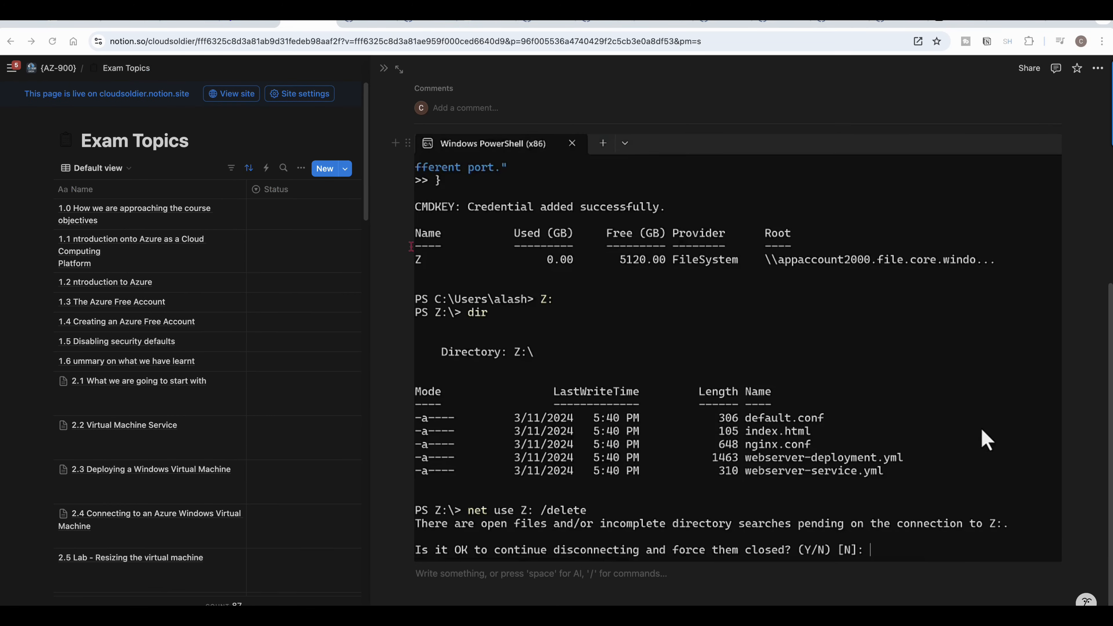
{"action": "key", "text": "ctrl+Right"}
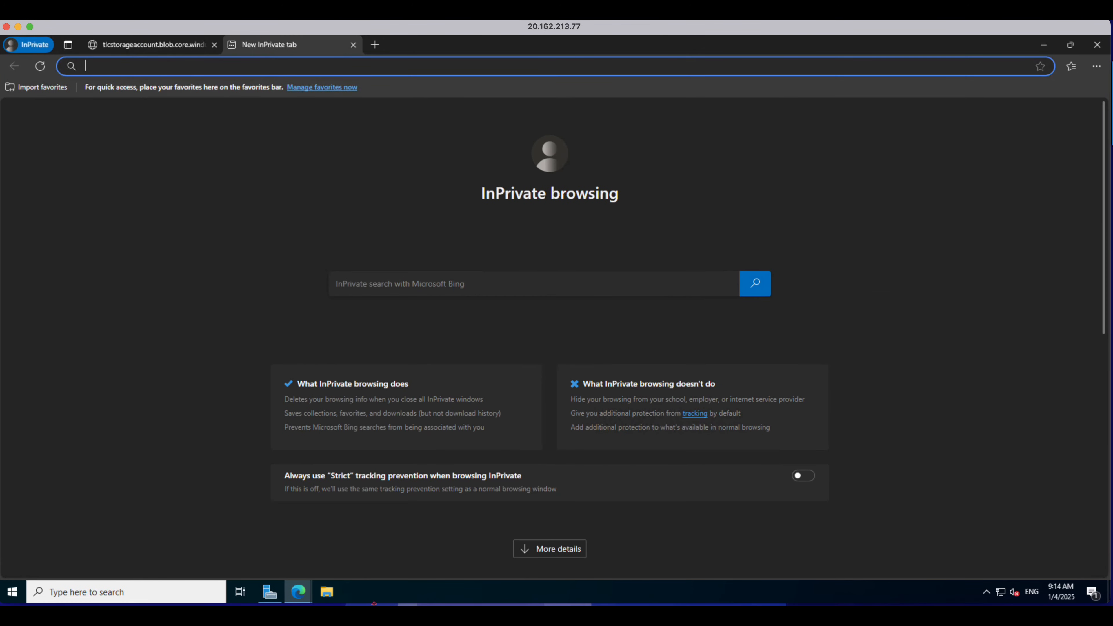
{"action": "mouse_move", "coordinate": [303, 593]}
{"action": "left_click", "coordinate": [245, 544]}
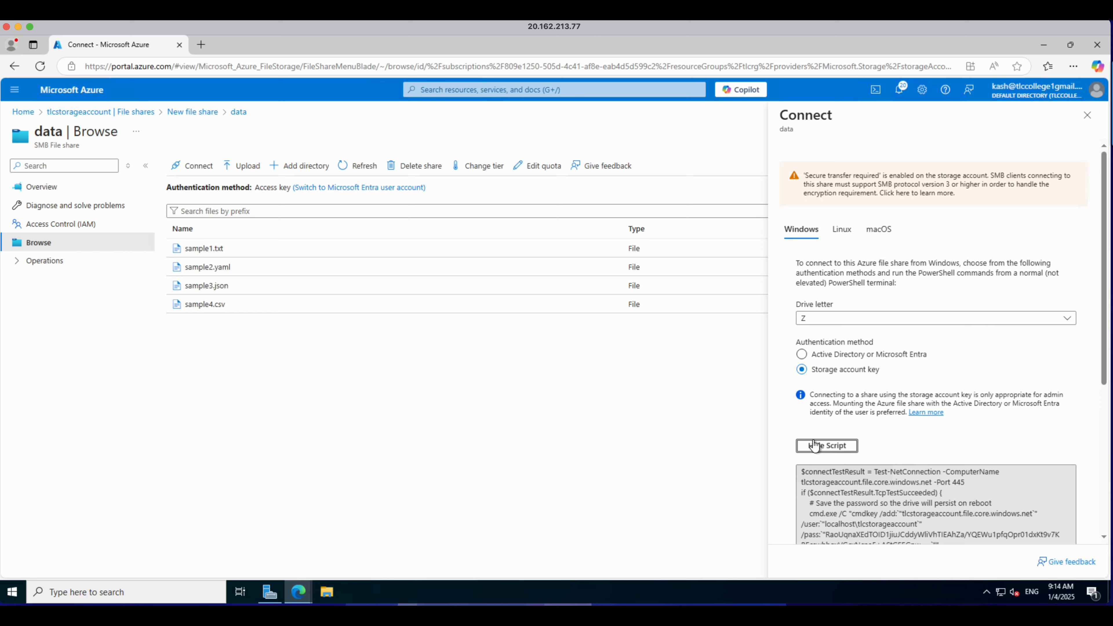
{"action": "scroll", "coordinate": [1008, 465], "scroll_direction": "down", "scroll_amount": 4}
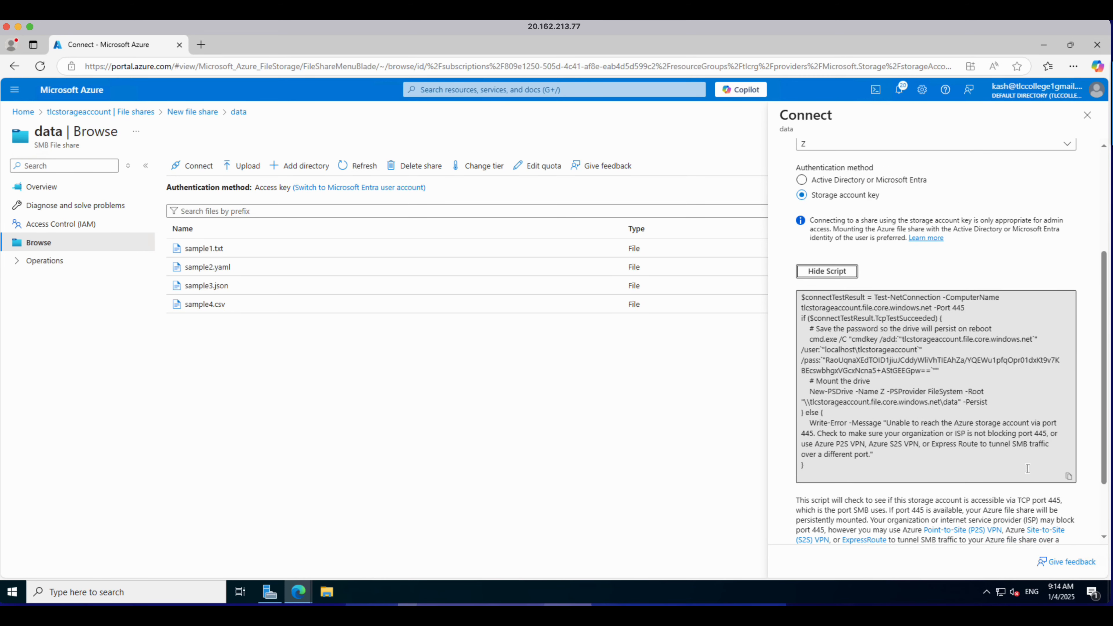
Step: Copy the share's connection script and run it in Windows PowerShell to mount the data share as drive Z with the storage account key
{"action": "left_click", "coordinate": [1068, 476]}
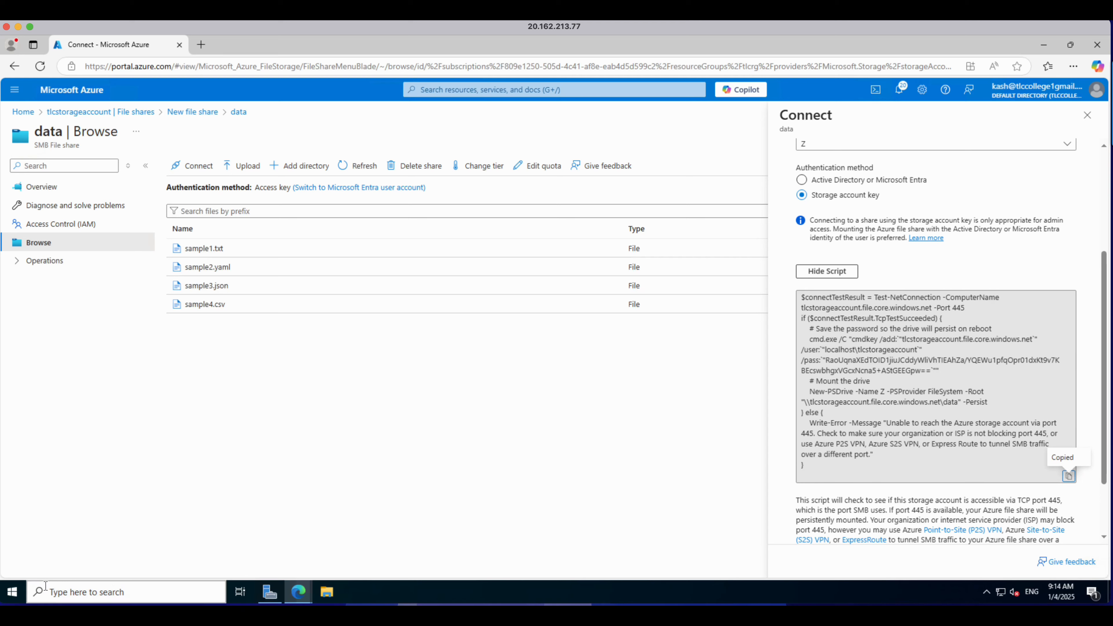
{"action": "left_click", "coordinate": [12, 596]}
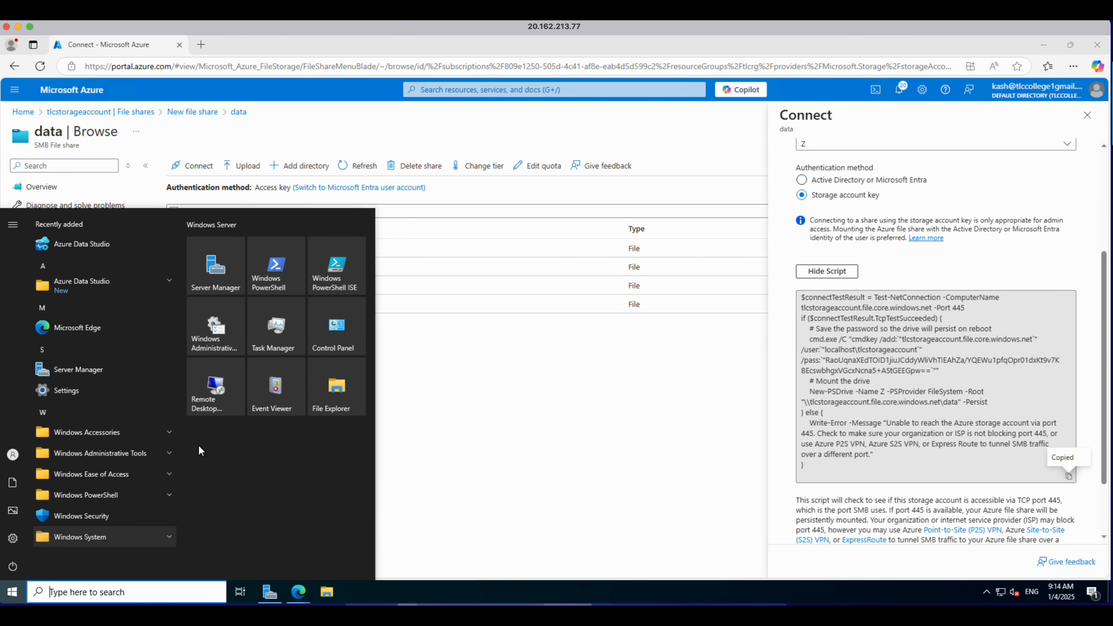
{"action": "left_click", "coordinate": [270, 281]}
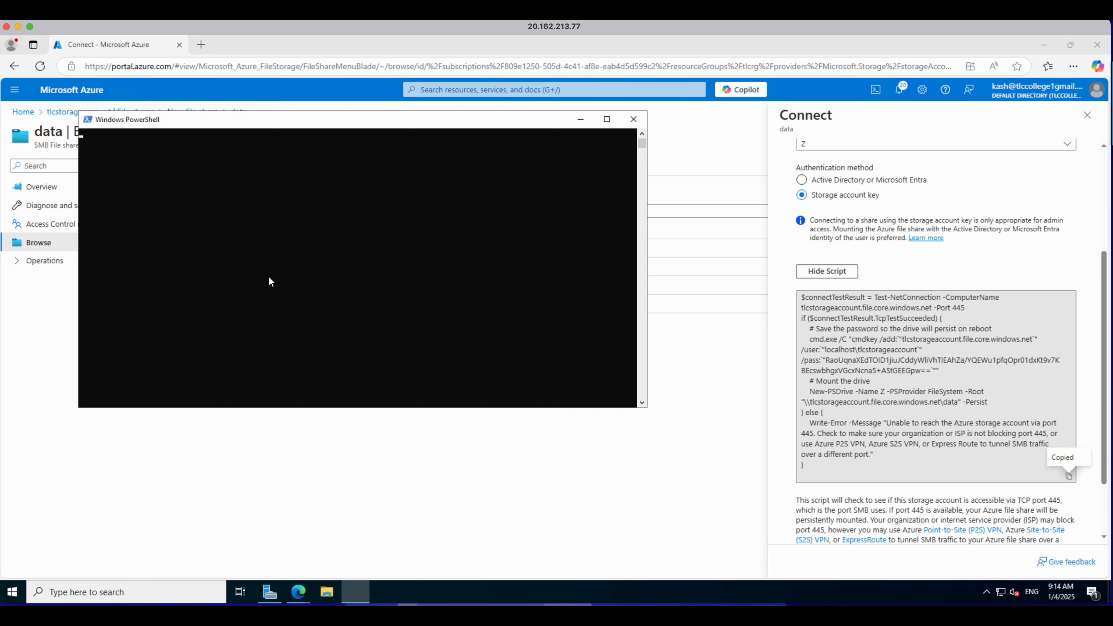
{"action": "key", "text": "ctrl+v"}
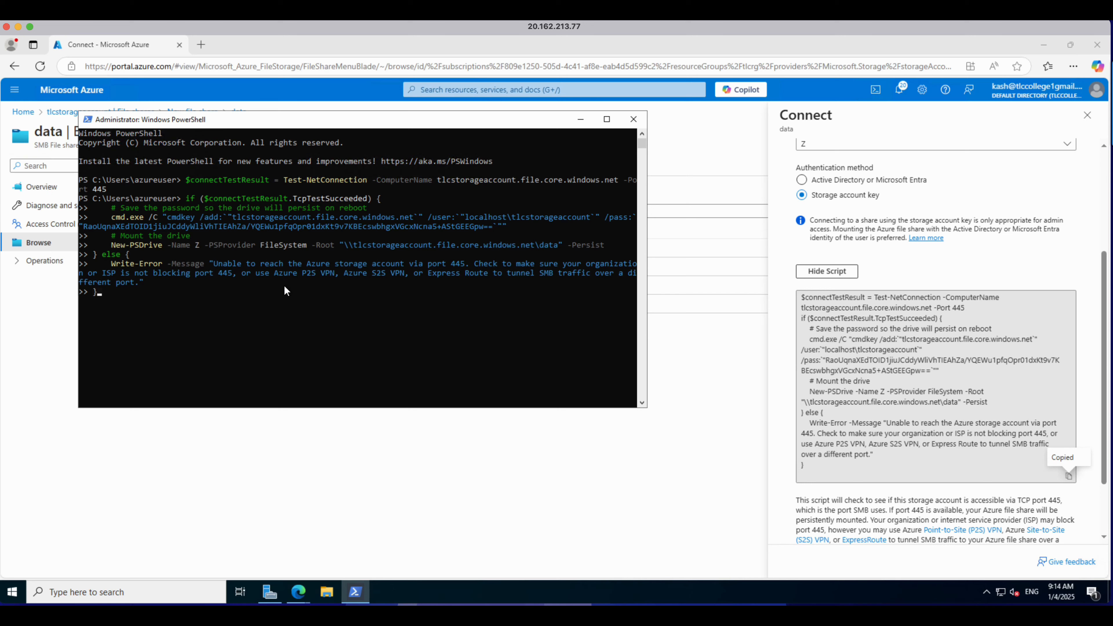
{"action": "key", "text": "Return"}
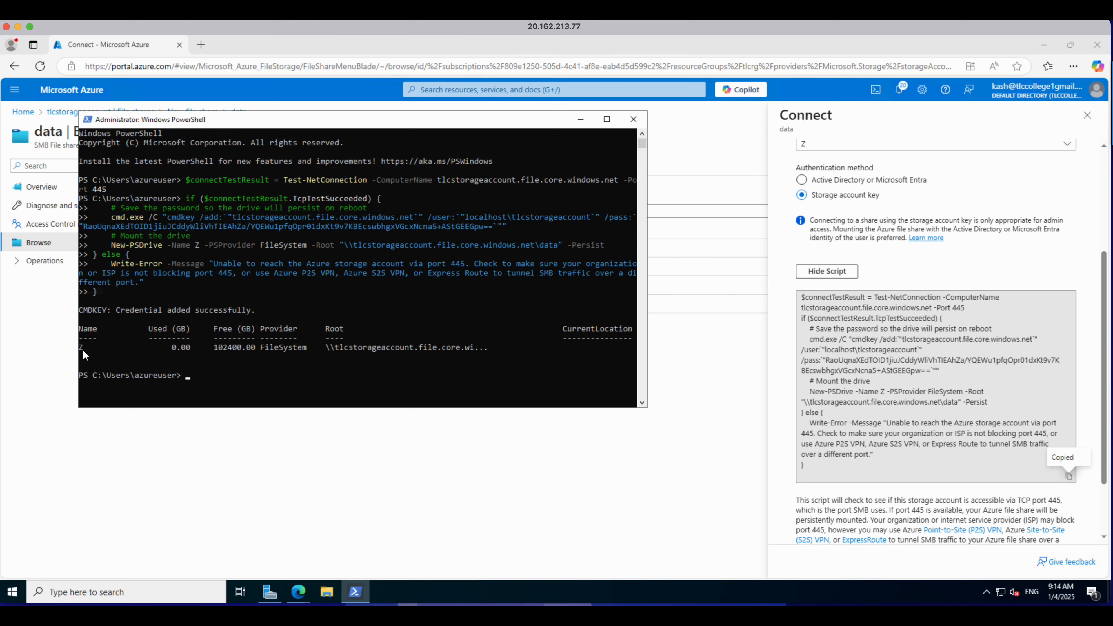
Step: Switch to drive Z in PowerShell and list its files with dir
{"action": "left_click", "coordinate": [219, 372]}
{"action": "type", "text": "cd z:"}
{"action": "key", "text": "Return"}
{"action": "type", "text": "dir"}
{"action": "key", "text": "Return"}
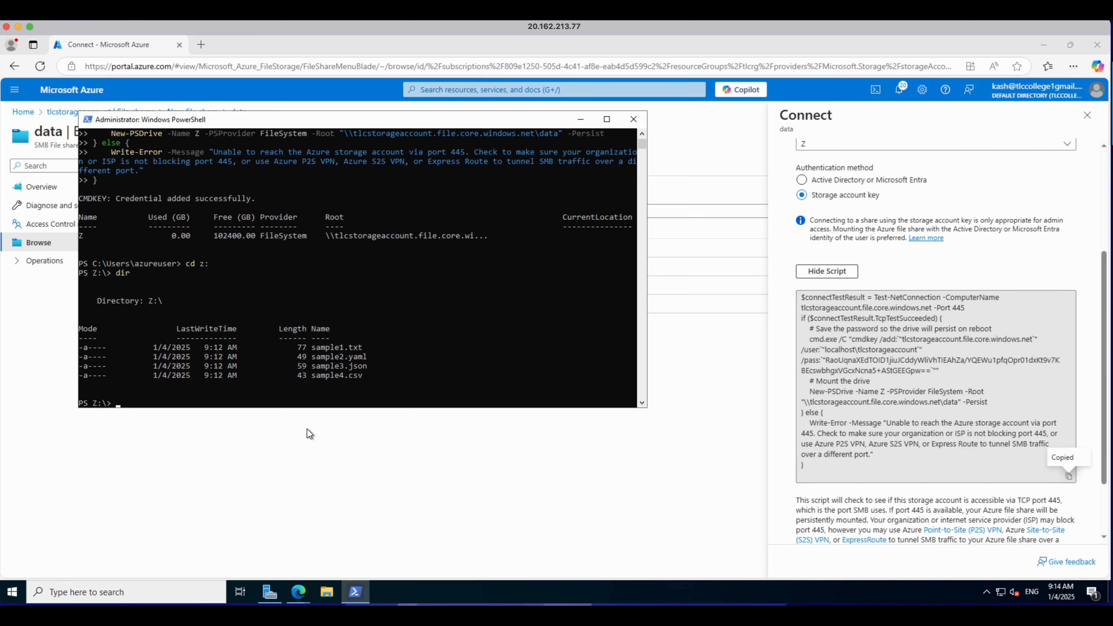
Step: Open the mounted data network drive from This PC in File Explorer
{"action": "left_click", "coordinate": [310, 437]}
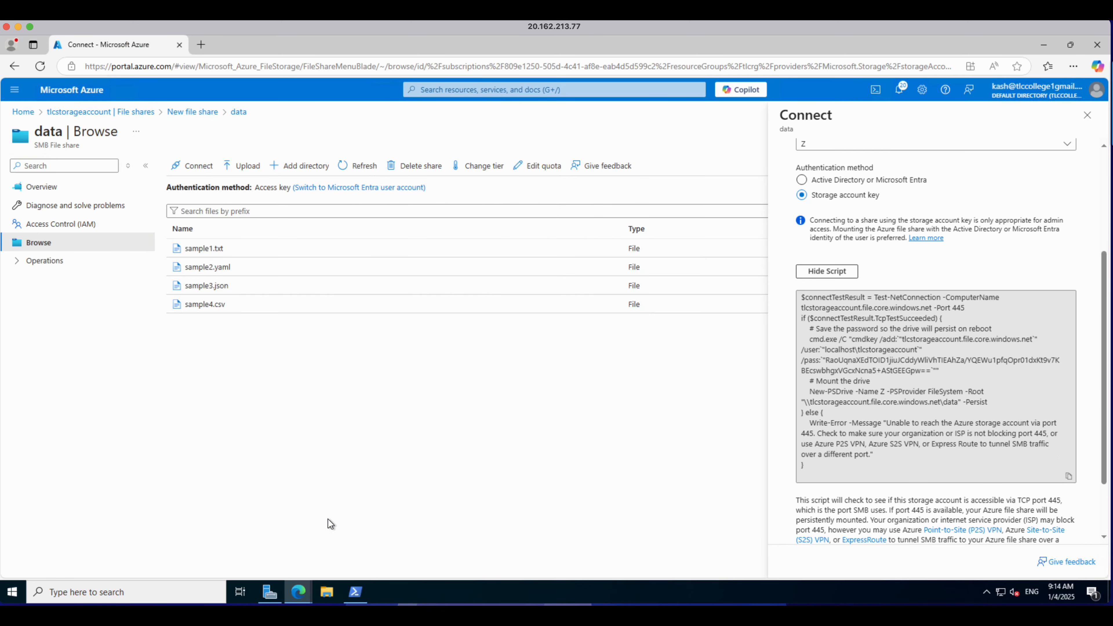
{"action": "left_click", "coordinate": [328, 592]}
{"action": "left_click", "coordinate": [321, 461]}
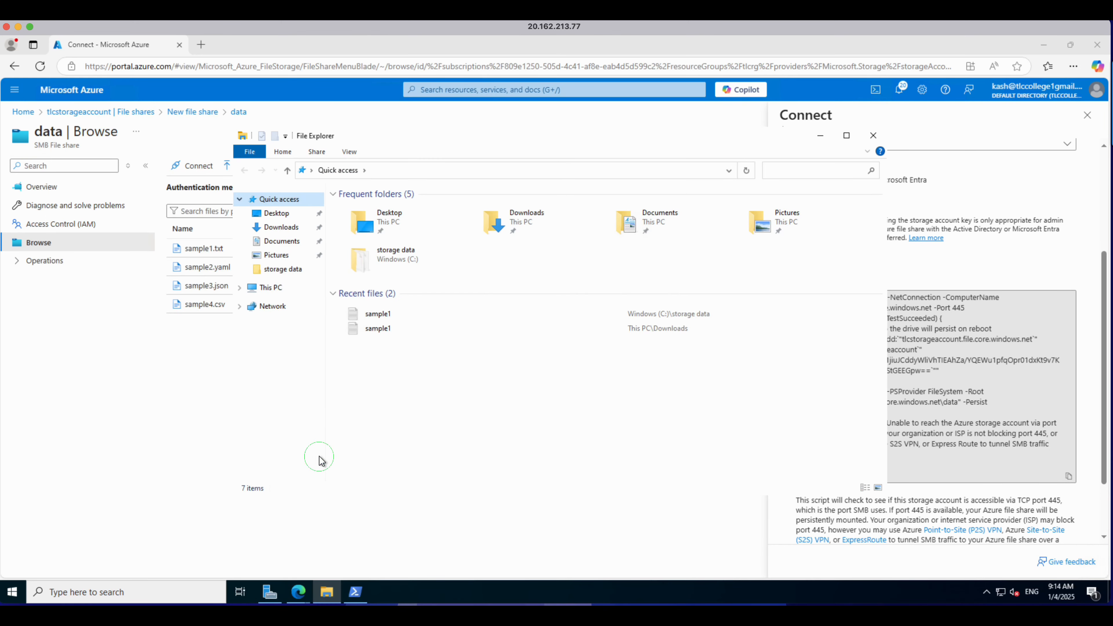
{"action": "left_click", "coordinate": [271, 289]}
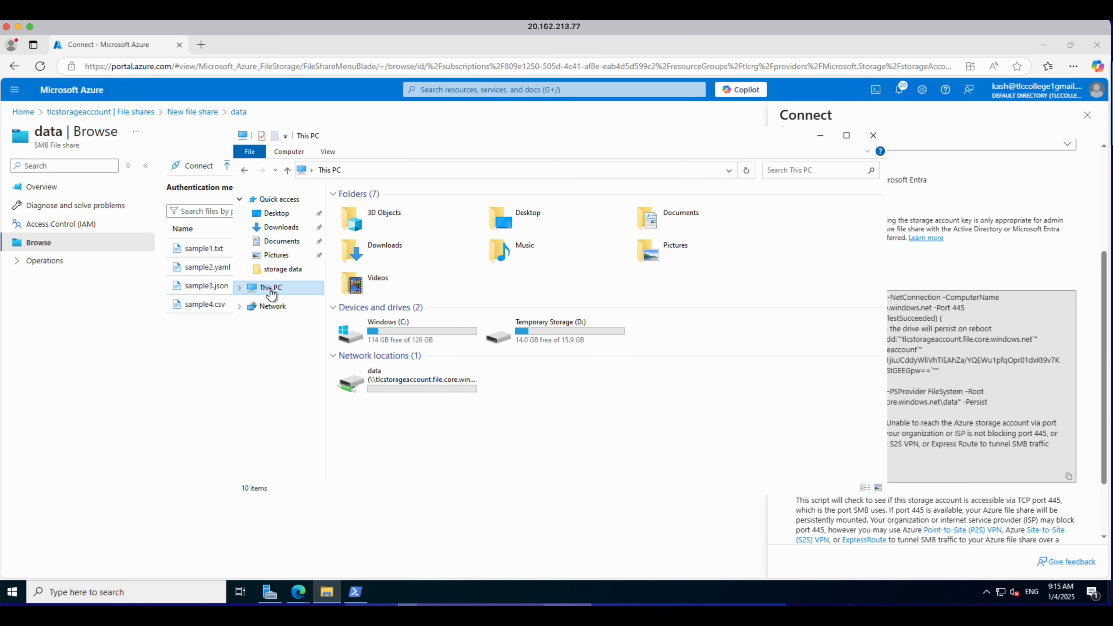
{"action": "mouse_move", "coordinate": [383, 383]}
{"action": "double_click", "coordinate": [398, 378]}
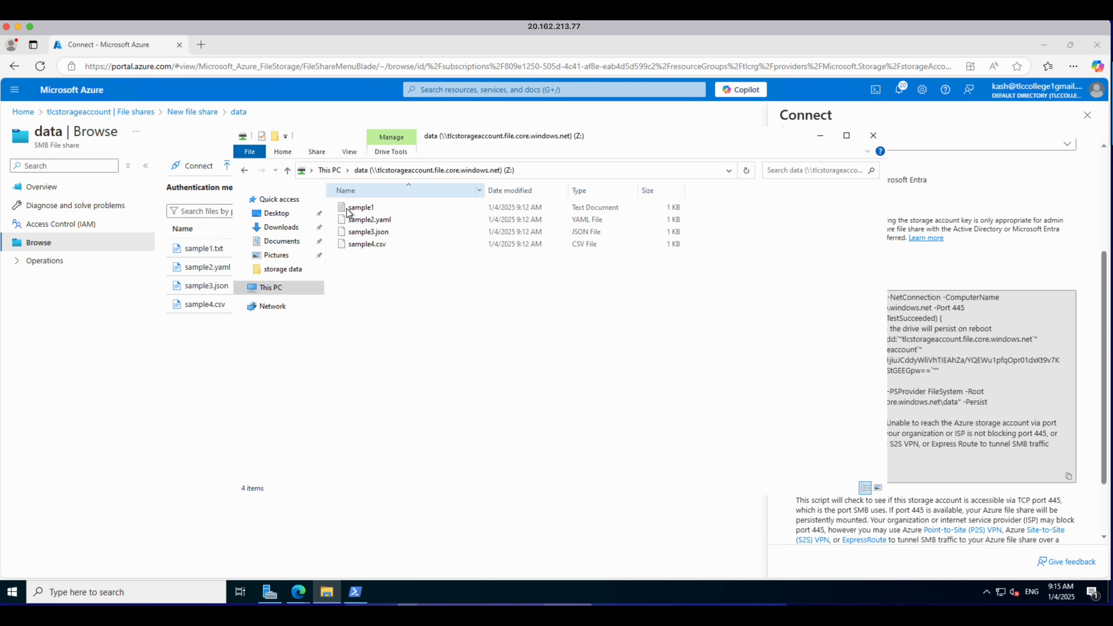
Step: Open sample1 from the mounted drive in Notepad, then close Notepad and File Explorer
{"action": "left_click", "coordinate": [360, 210]}
{"action": "double_click", "coordinate": [360, 211]}
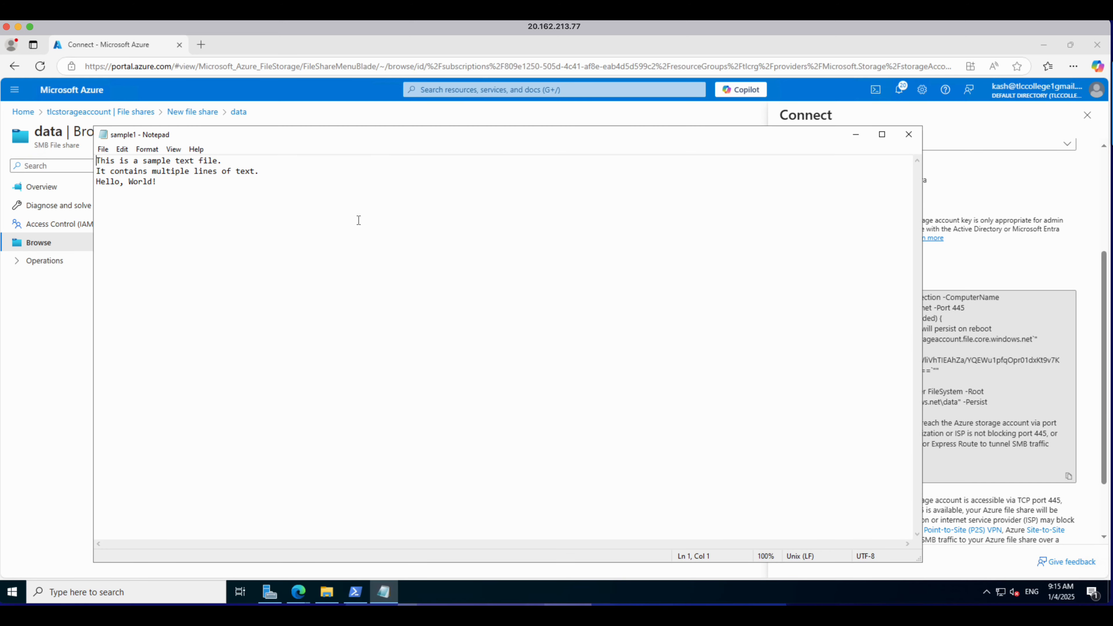
{"action": "left_click", "coordinate": [908, 135]}
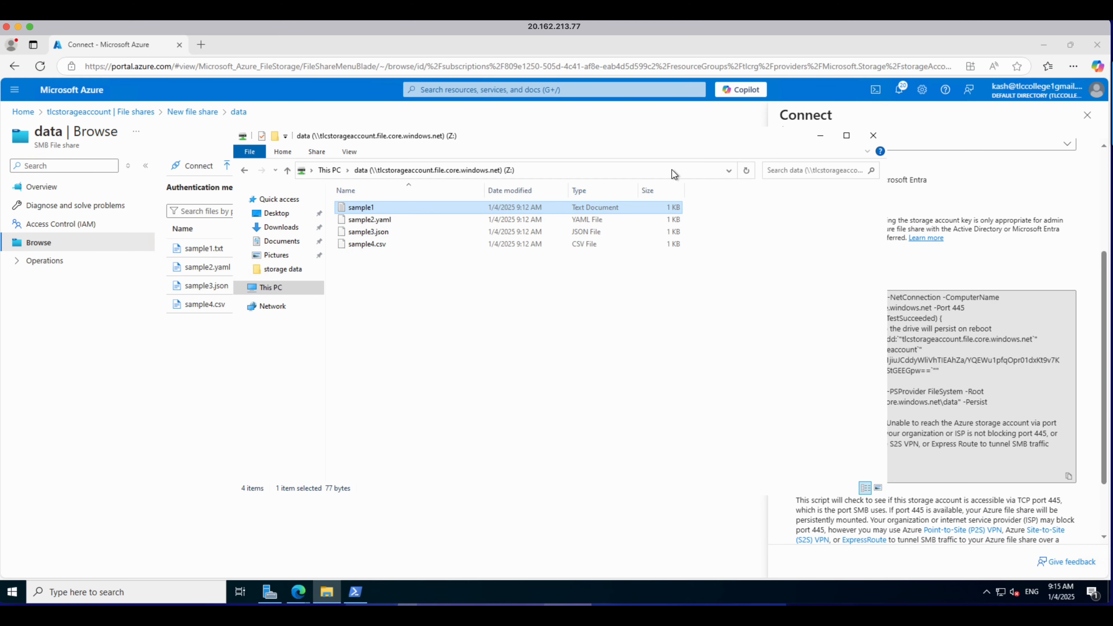
{"action": "left_click", "coordinate": [870, 138]}
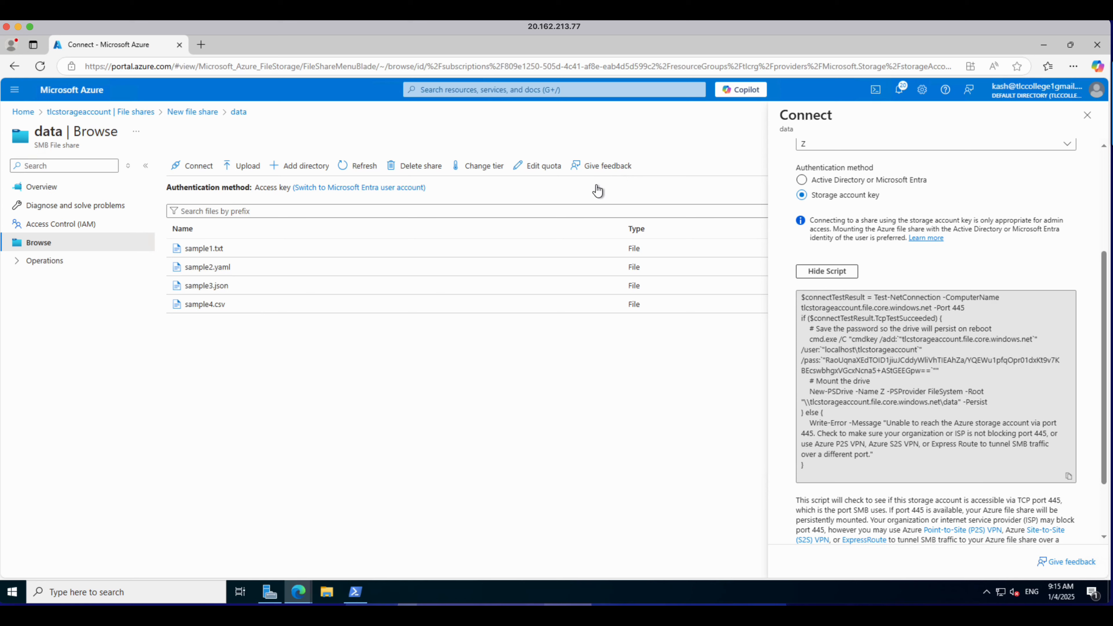
Step: Disconnect drive Z in PowerShell with net use z: /delete, answering y to force open connections closed
{"action": "left_click", "coordinate": [351, 594]}
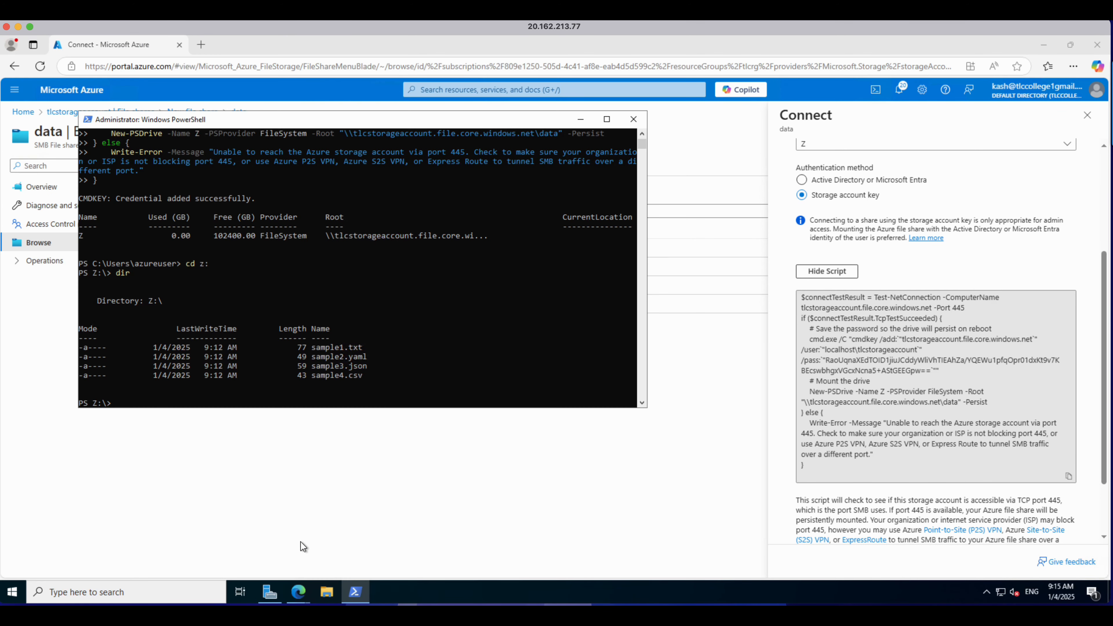
{"action": "left_click", "coordinate": [164, 403]}
{"action": "type", "text": "net use z: /delete"}
{"action": "key", "text": "Return"}
{"action": "type", "text": "y"}
{"action": "key", "text": "Return"}
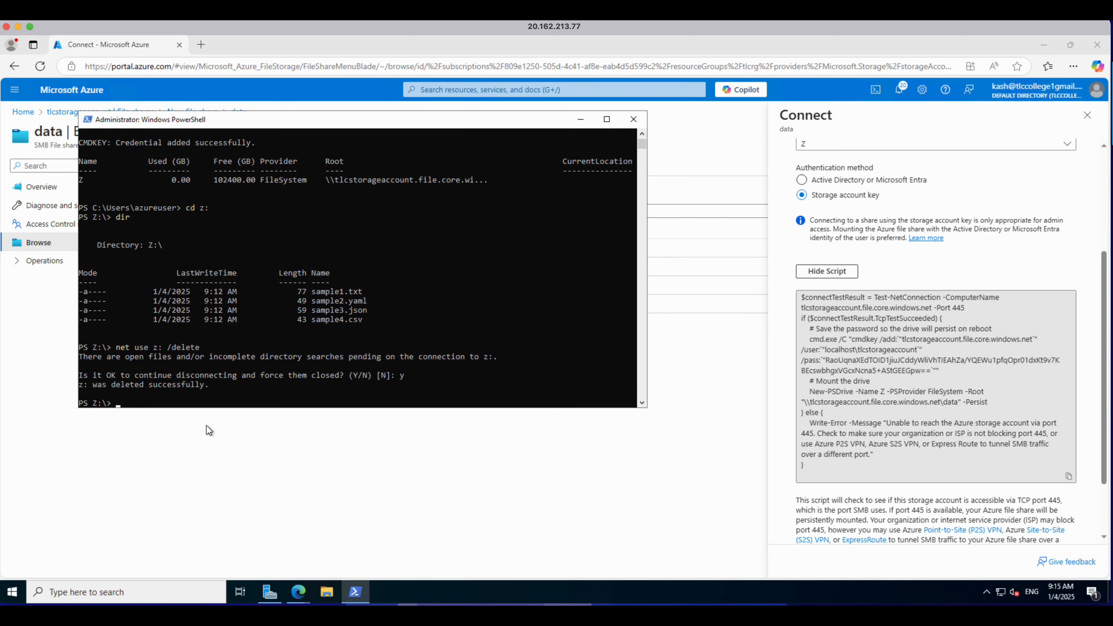
Step: Check This PC in File Explorer for the data network drive
{"action": "left_click", "coordinate": [213, 425]}
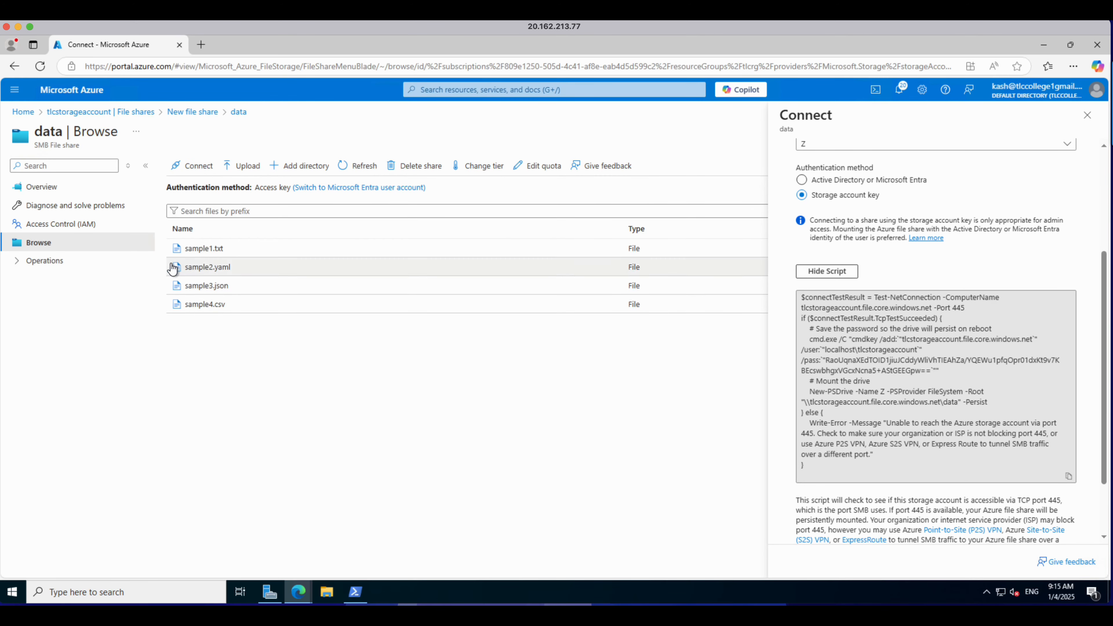
{"action": "left_click", "coordinate": [324, 591]}
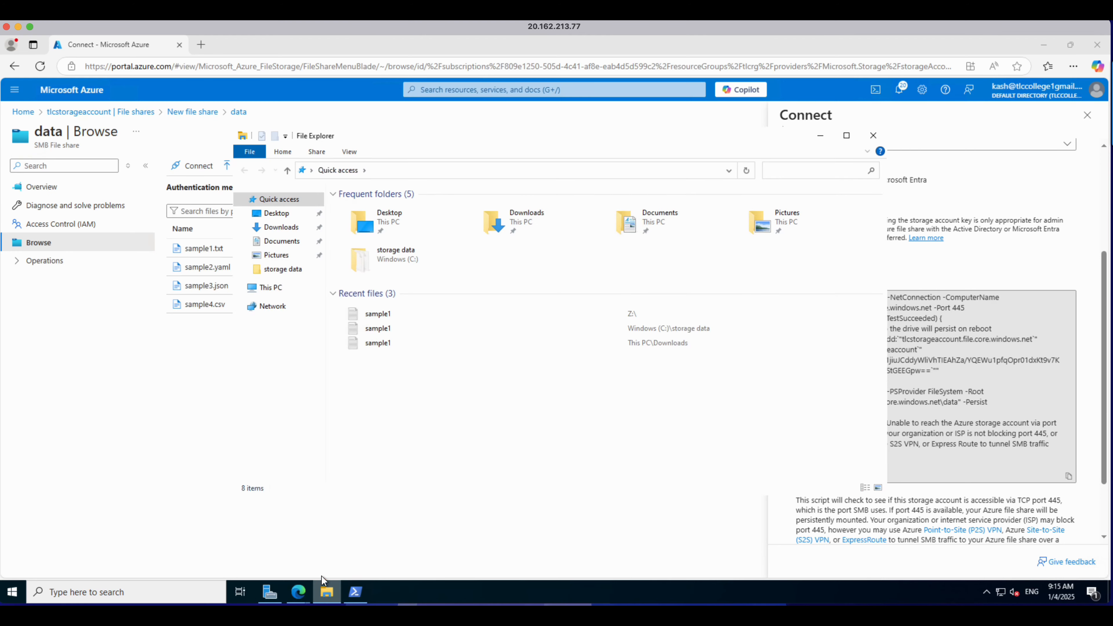
{"action": "left_click", "coordinate": [270, 287]}
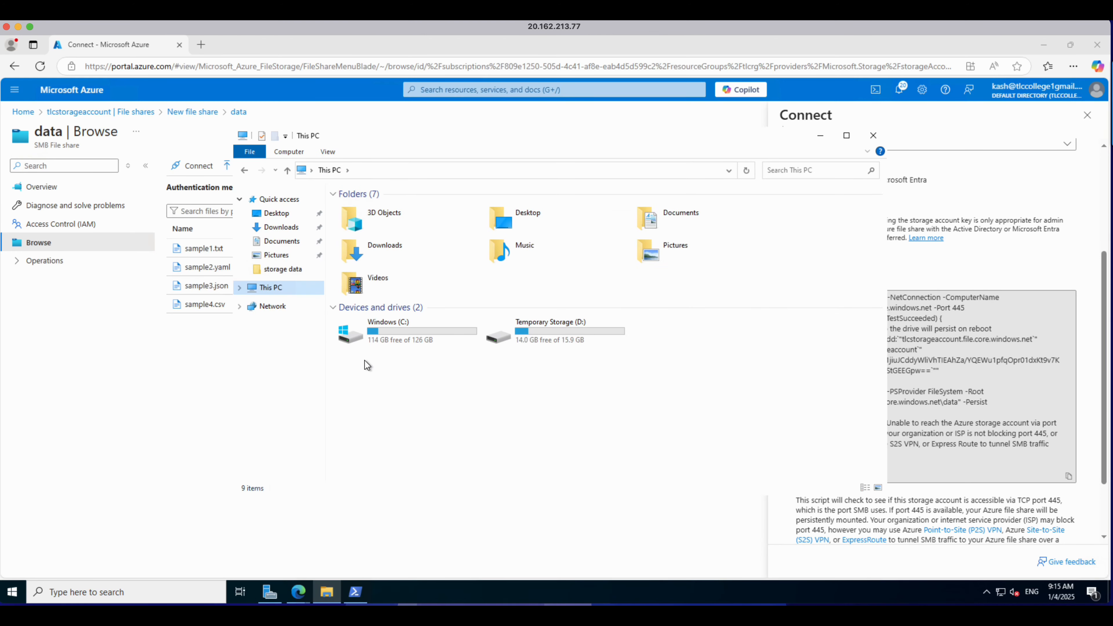
{"action": "left_click", "coordinate": [137, 394]}
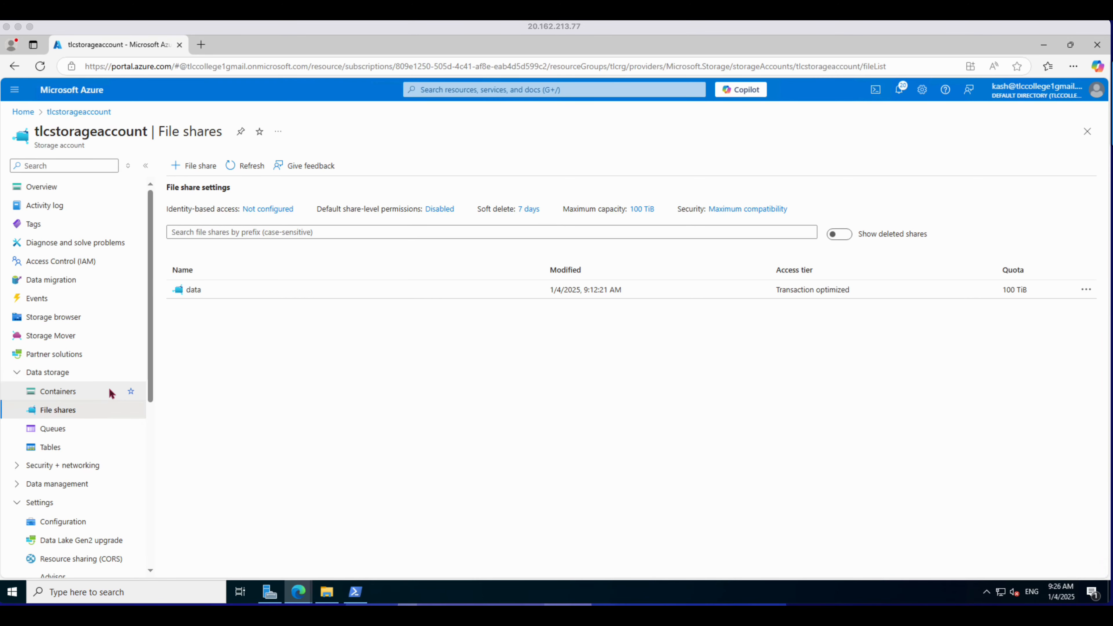
Step: Create a queue named appque in the storage account's Queues section
{"action": "left_click", "coordinate": [48, 430]}
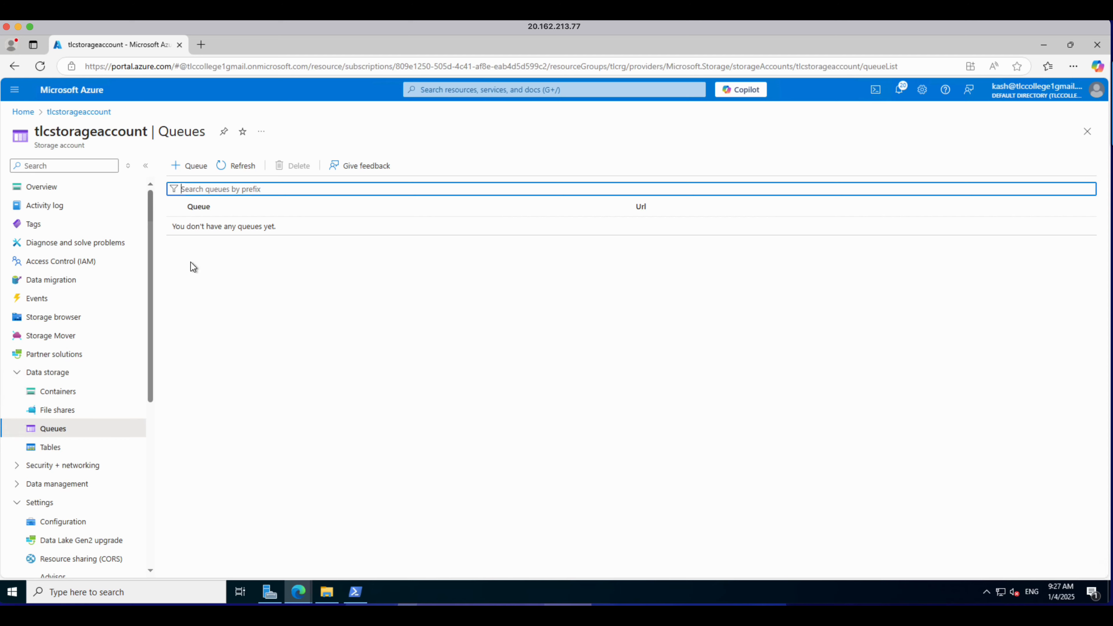
{"action": "left_click", "coordinate": [189, 167]}
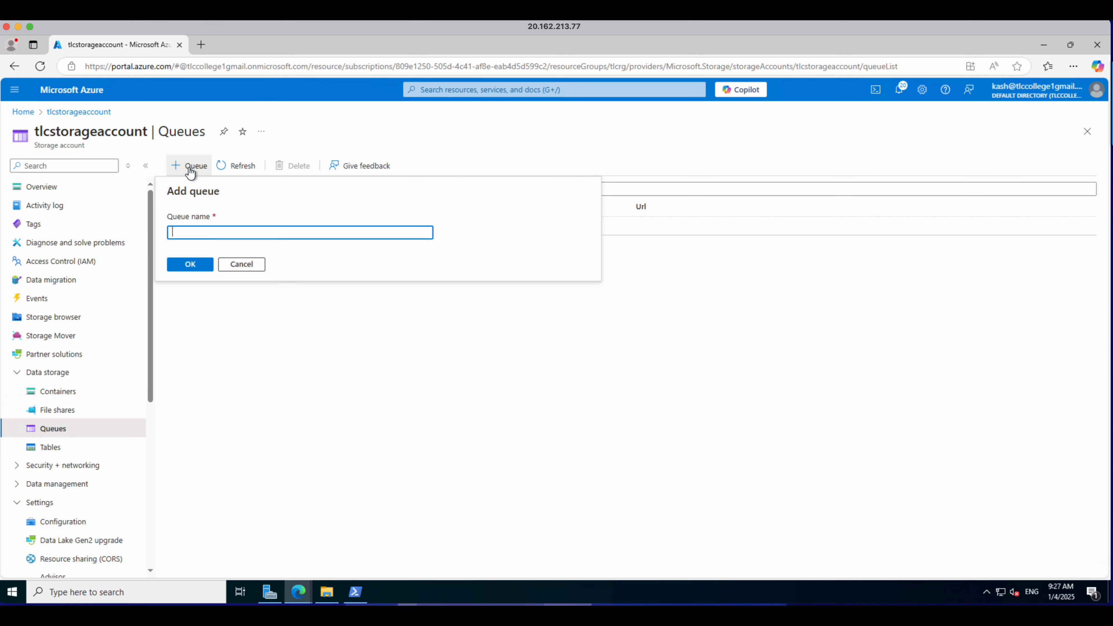
{"action": "type", "text": "appque"}
{"action": "left_click", "coordinate": [206, 265]}
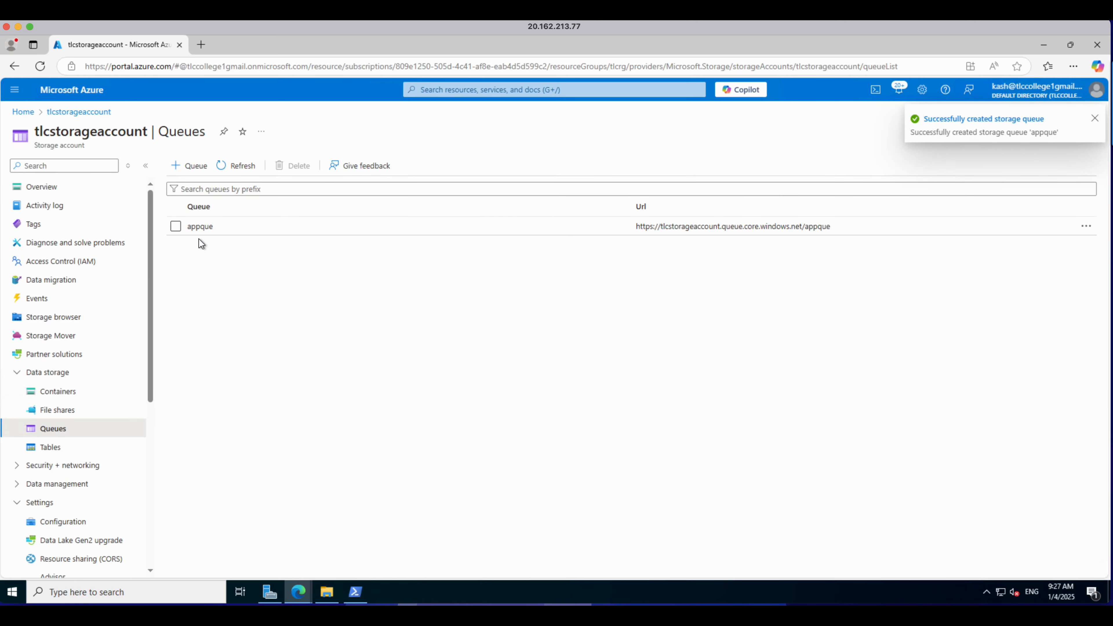
Step: Open the appque queue and add a message with the text testmessage1
{"action": "left_click", "coordinate": [200, 228]}
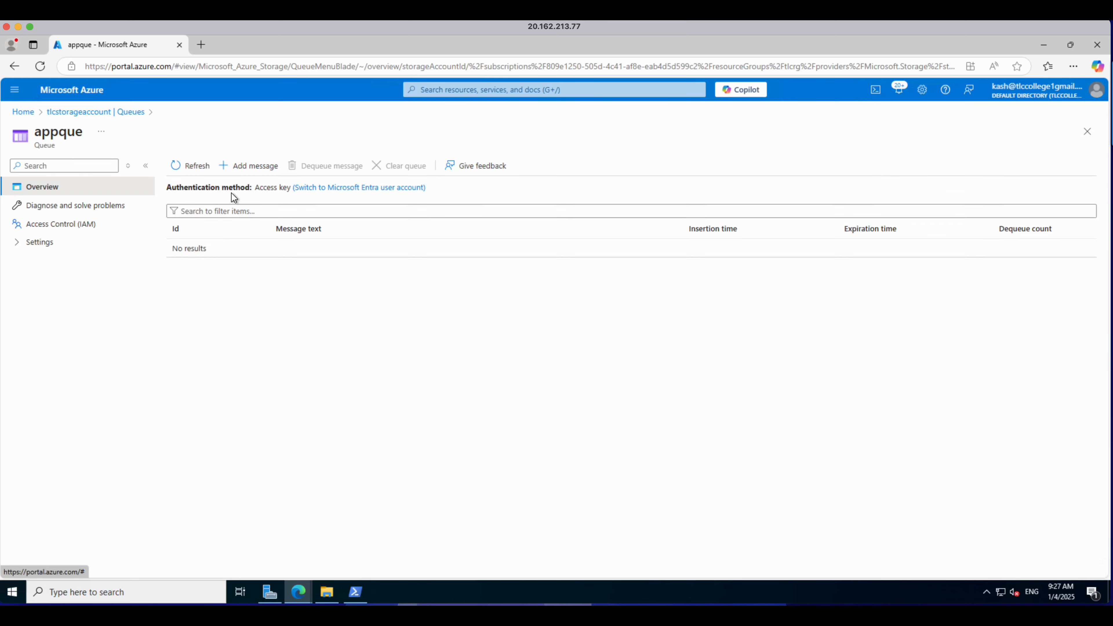
{"action": "left_click", "coordinate": [251, 169]}
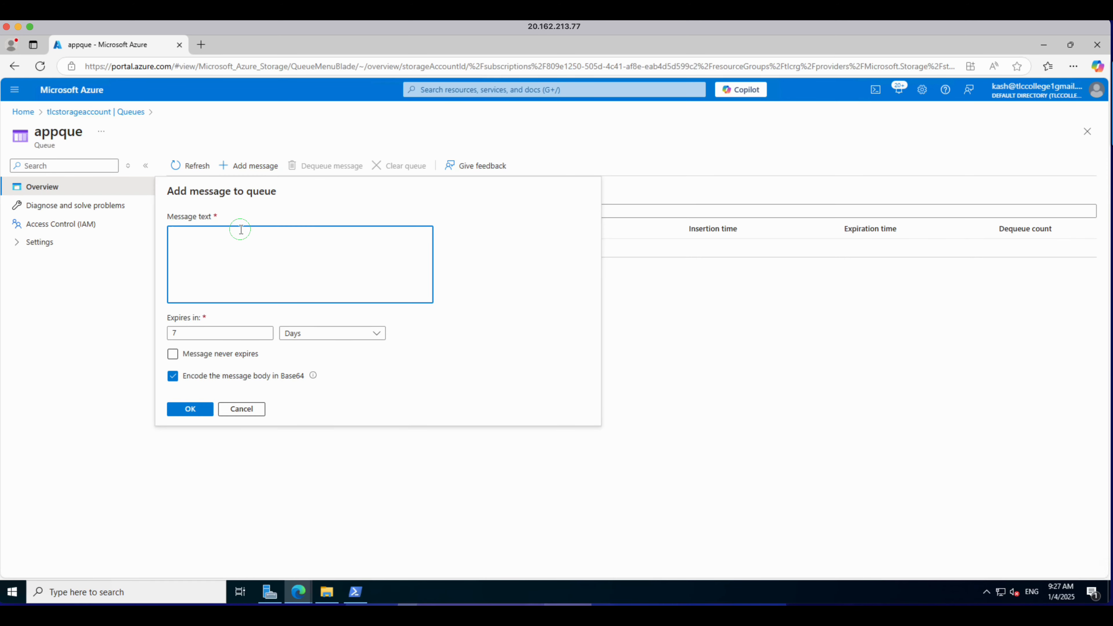
{"action": "type", "text": "tessttmessage1"}
{"action": "left_click", "coordinate": [195, 404]}
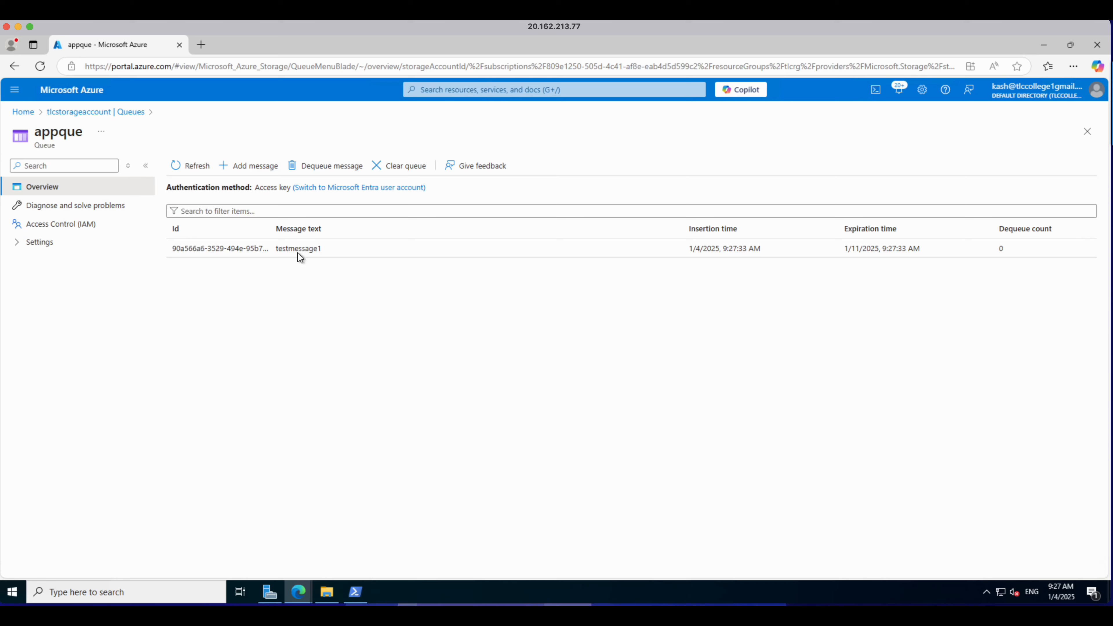
Step: Add a second message with the text testmessage2 to the queue
{"action": "left_click", "coordinate": [250, 167]}
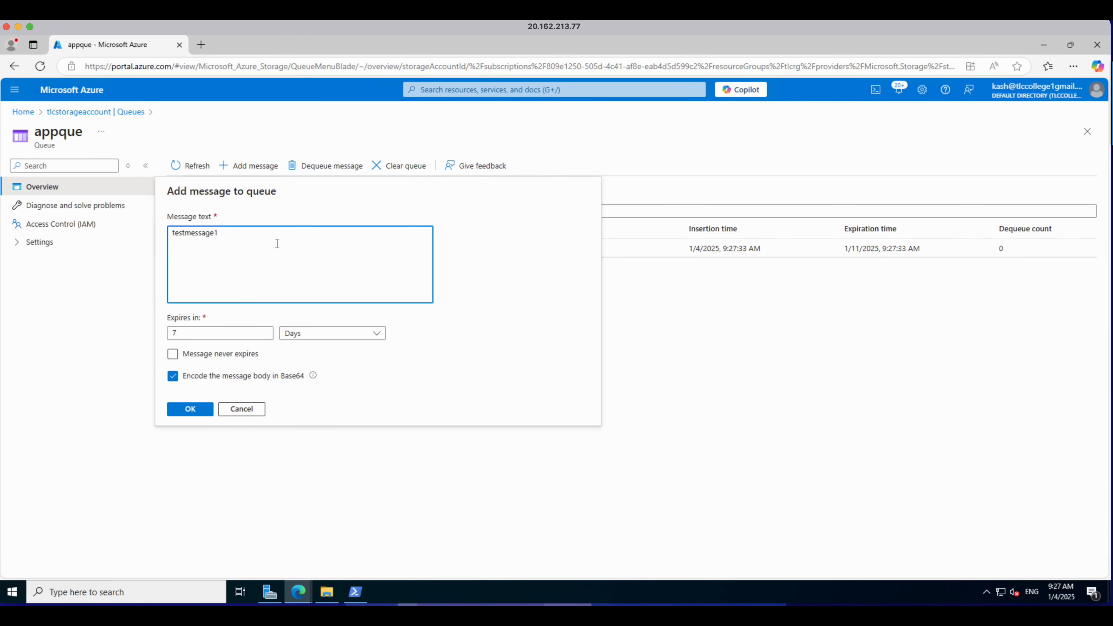
{"action": "key", "text": "BackSpace"}
{"action": "type", "text": "2"}
{"action": "left_click", "coordinate": [189, 409]}
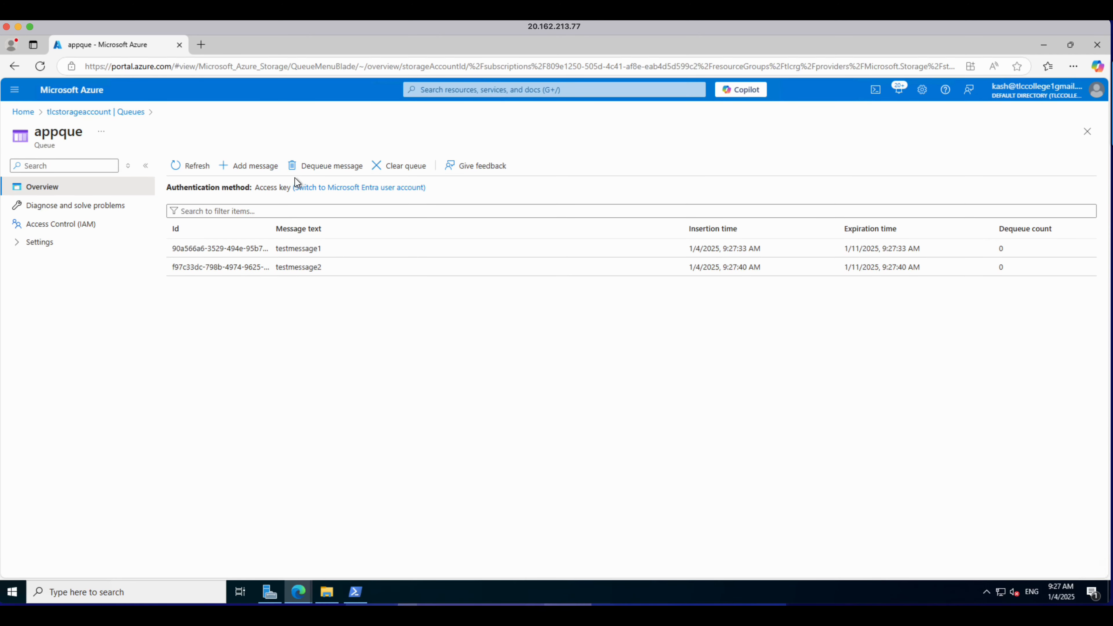
Step: Dequeue the first message, then dequeue the remaining message from the queue
{"action": "left_click", "coordinate": [308, 173]}
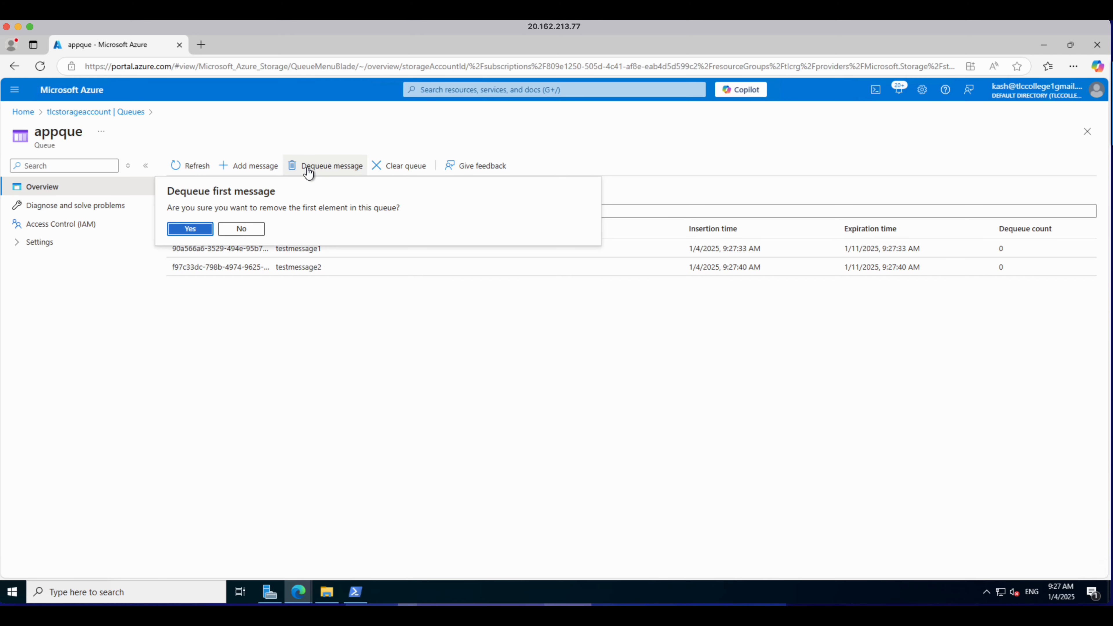
{"action": "left_click", "coordinate": [206, 235]}
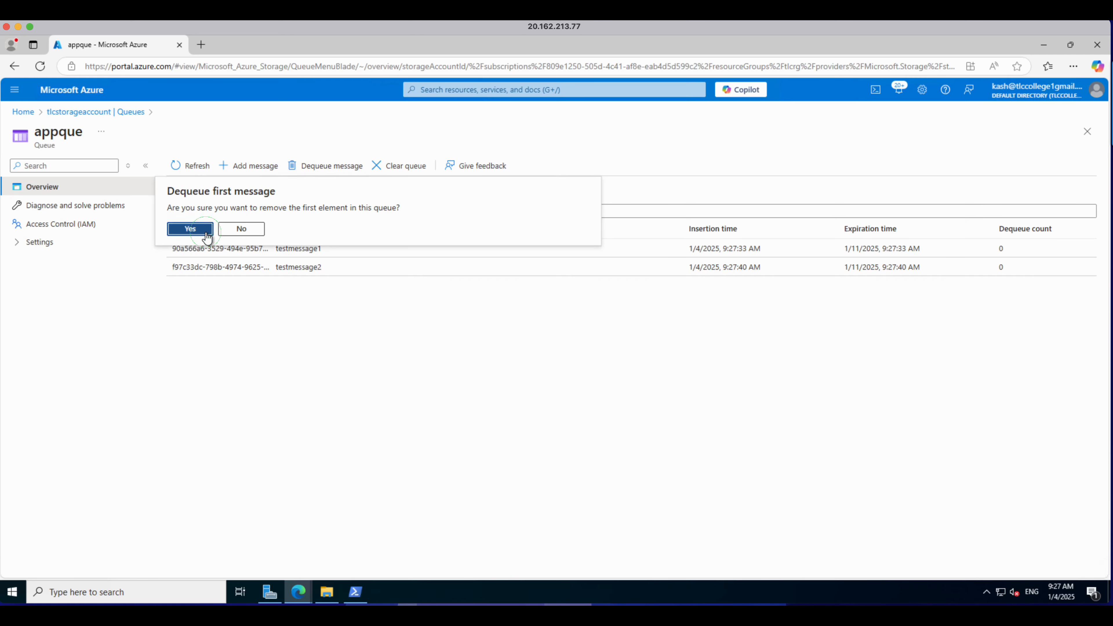
{"action": "left_click", "coordinate": [318, 172]}
{"action": "left_click", "coordinate": [189, 236]}
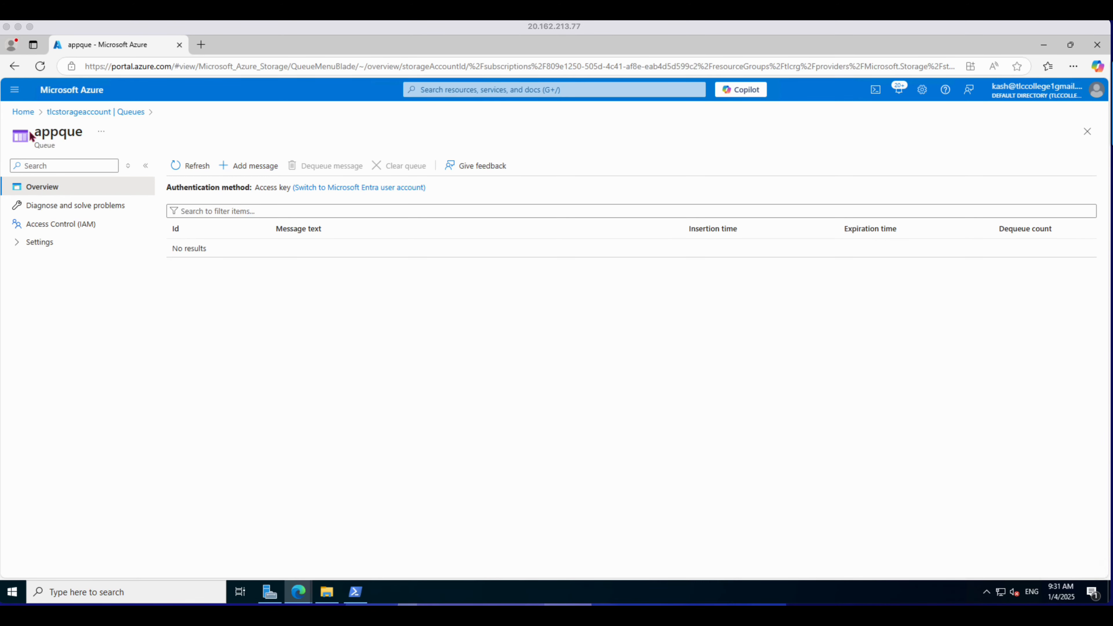
Step: Create a new table named course in the storage account's Tables section
{"action": "left_click", "coordinate": [23, 114]}
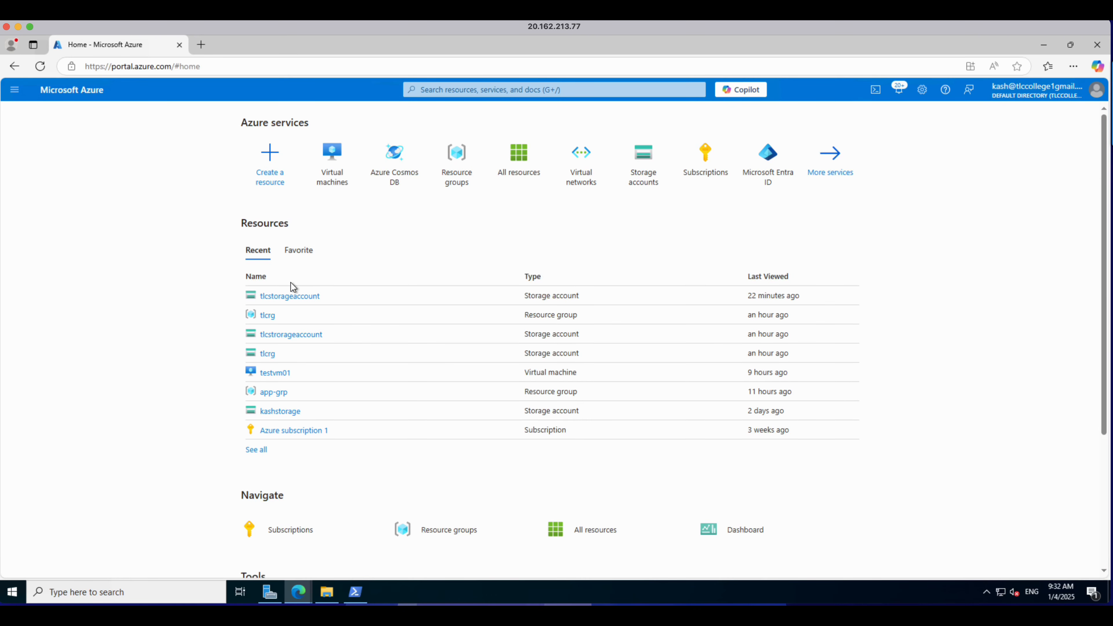
{"action": "left_click", "coordinate": [290, 297]}
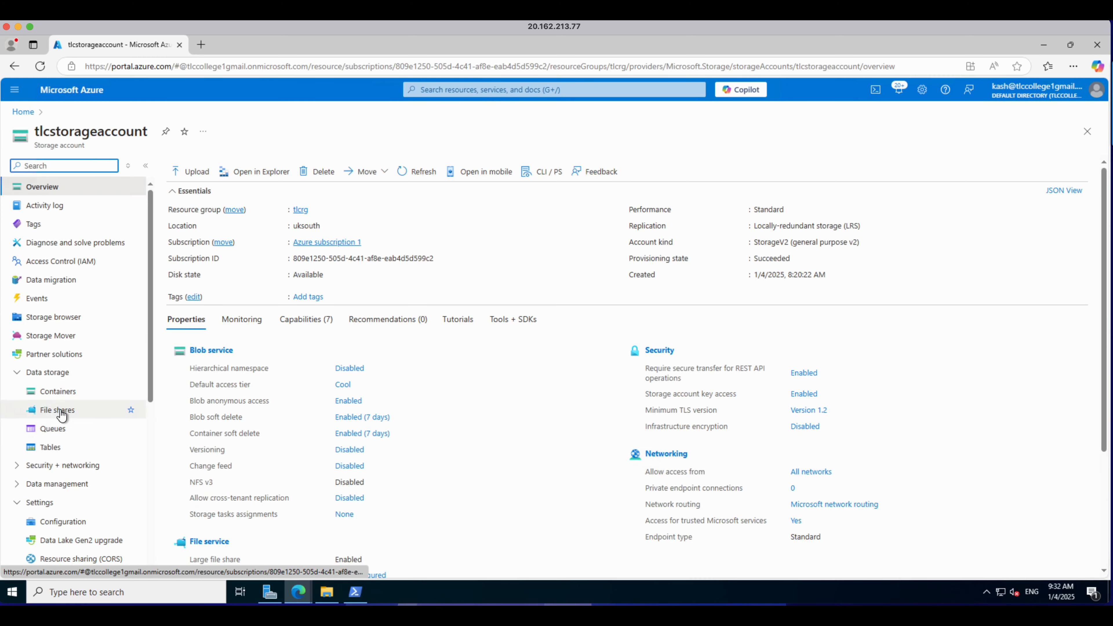
{"action": "left_click", "coordinate": [48, 450]}
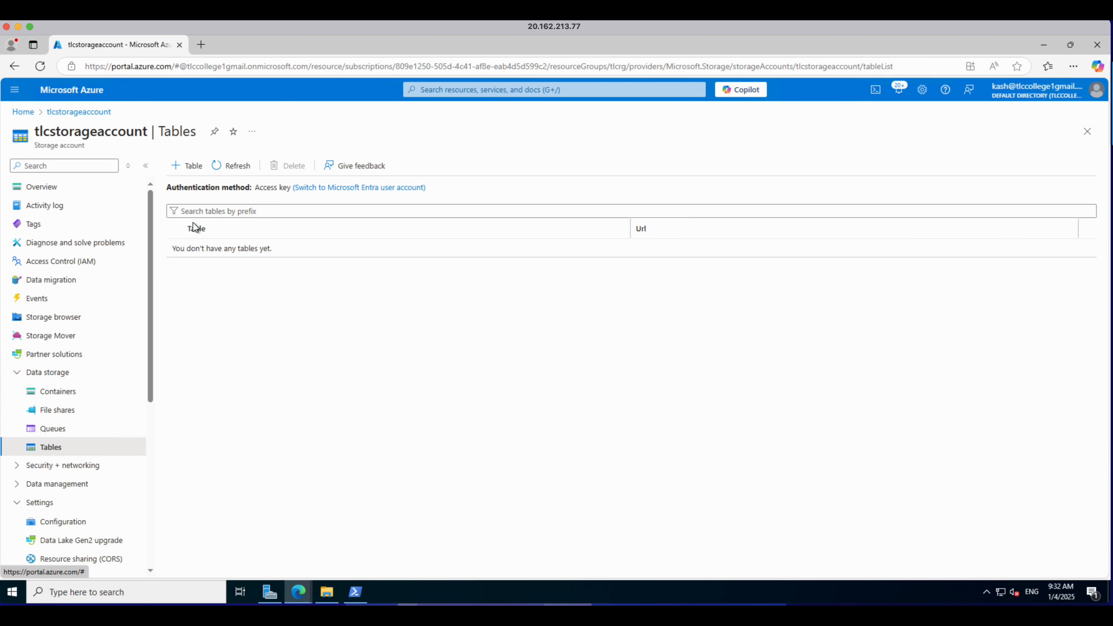
{"action": "left_click", "coordinate": [190, 169]}
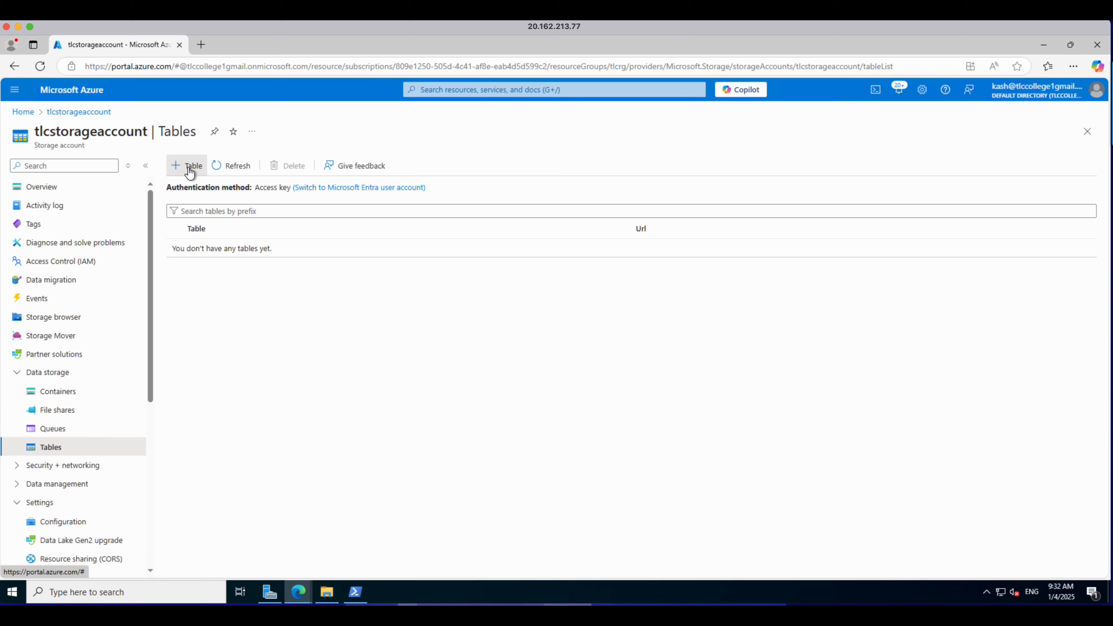
{"action": "left_click", "coordinate": [209, 233]}
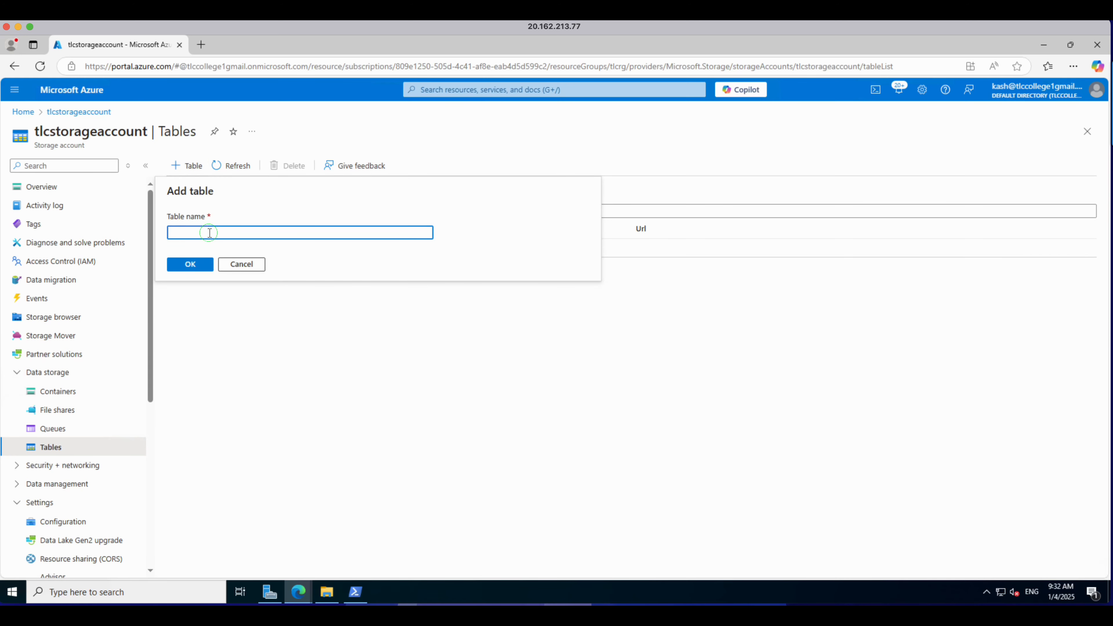
{"action": "type", "text": "cour"}
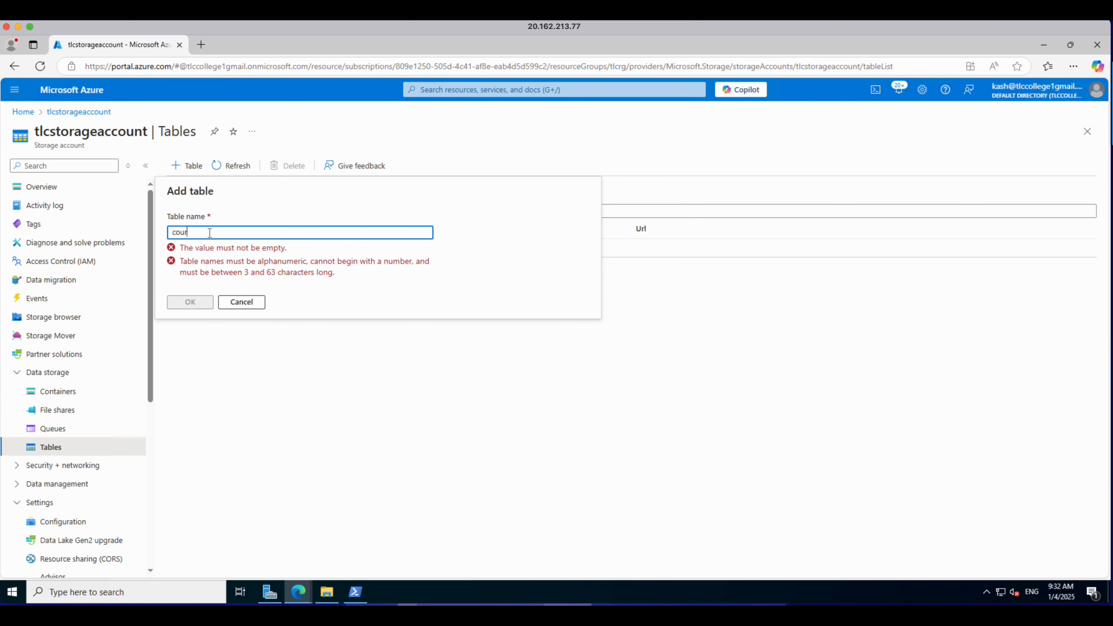
{"action": "type", "text": "se"}
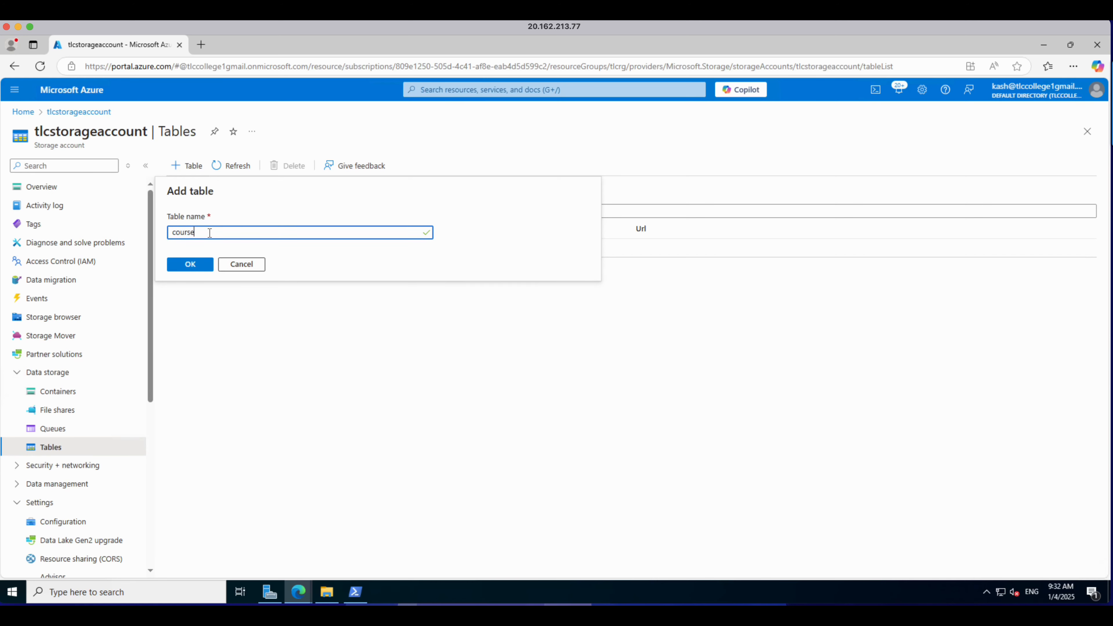
{"action": "left_click", "coordinate": [199, 265]}
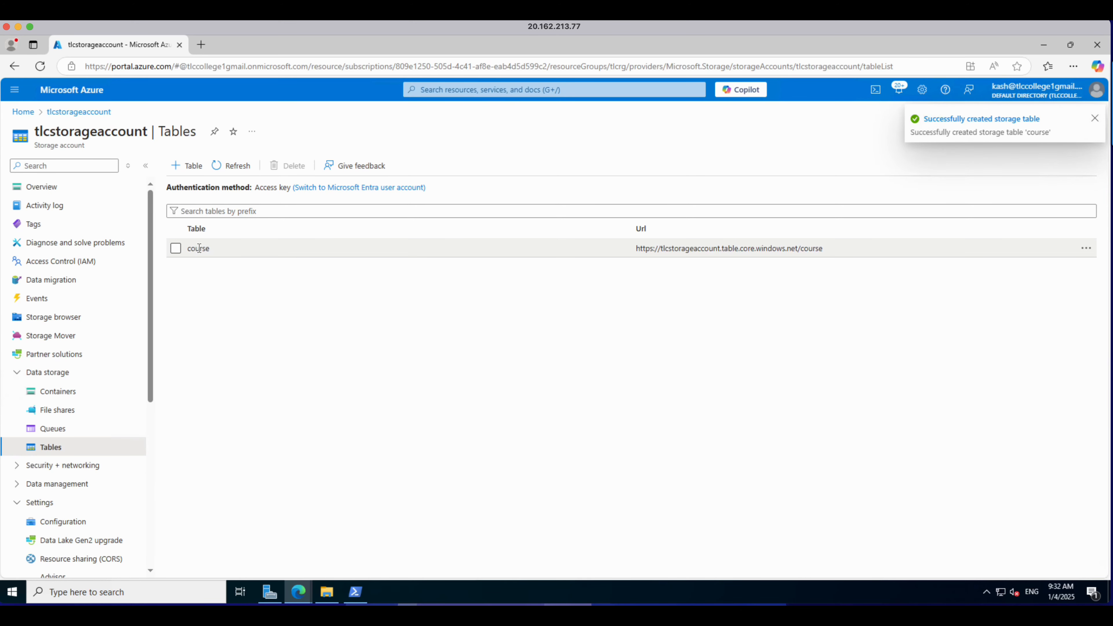
Step: Browse the storage account's blob containers, file shares, queues and tables in Storage browser
{"action": "left_click", "coordinate": [177, 250]}
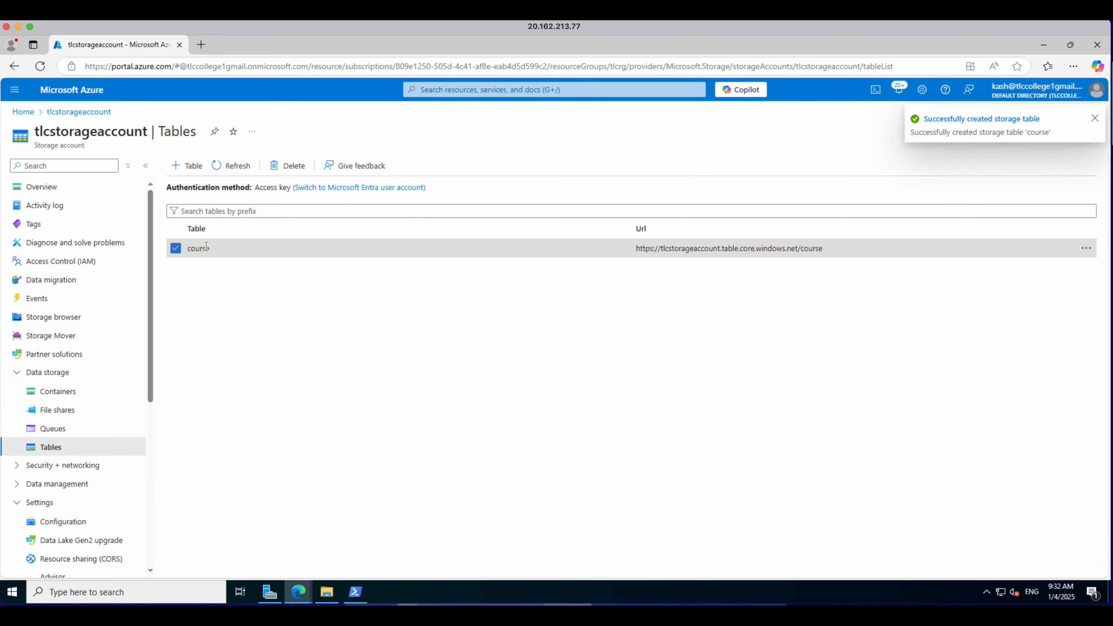
{"action": "left_click", "coordinate": [204, 247]}
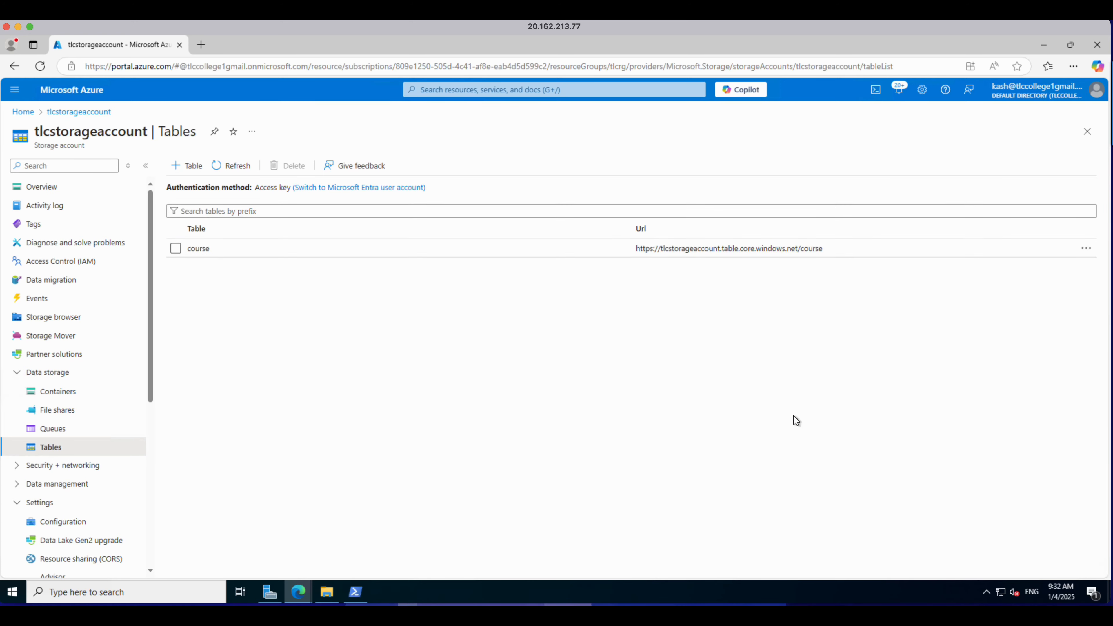
{"action": "mouse_move", "coordinate": [1061, 605]}
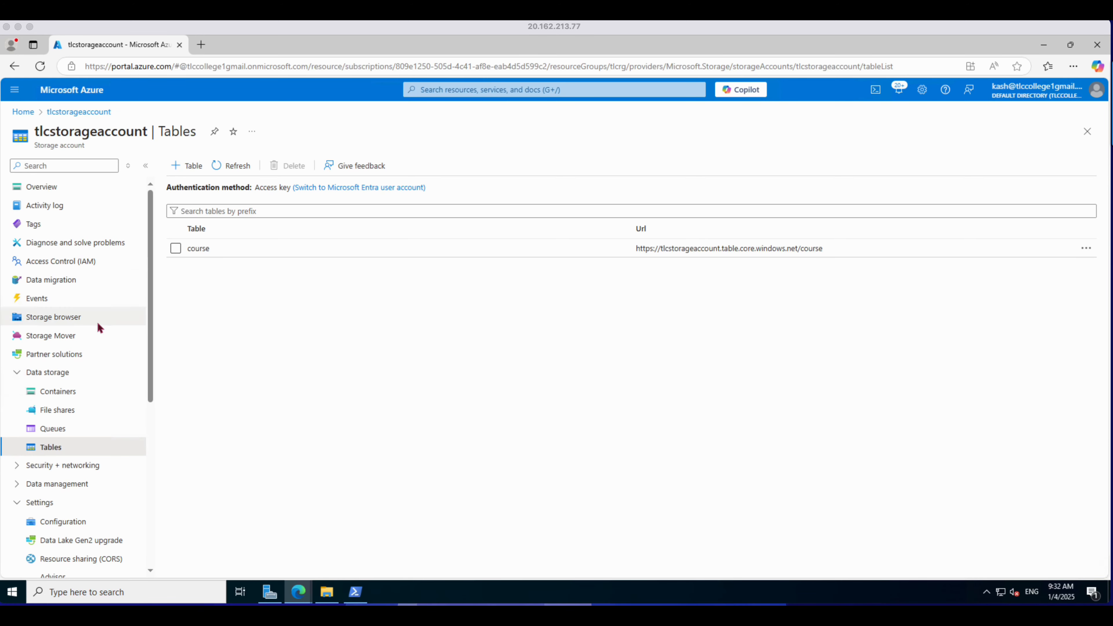
{"action": "left_click", "coordinate": [44, 321]}
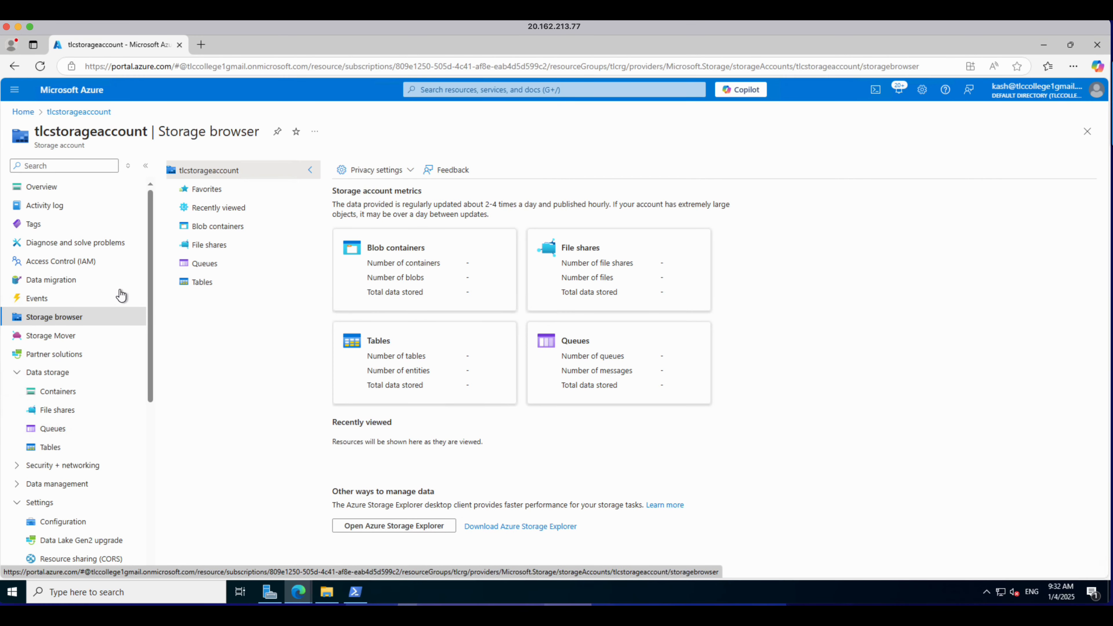
{"action": "left_click", "coordinate": [213, 225]}
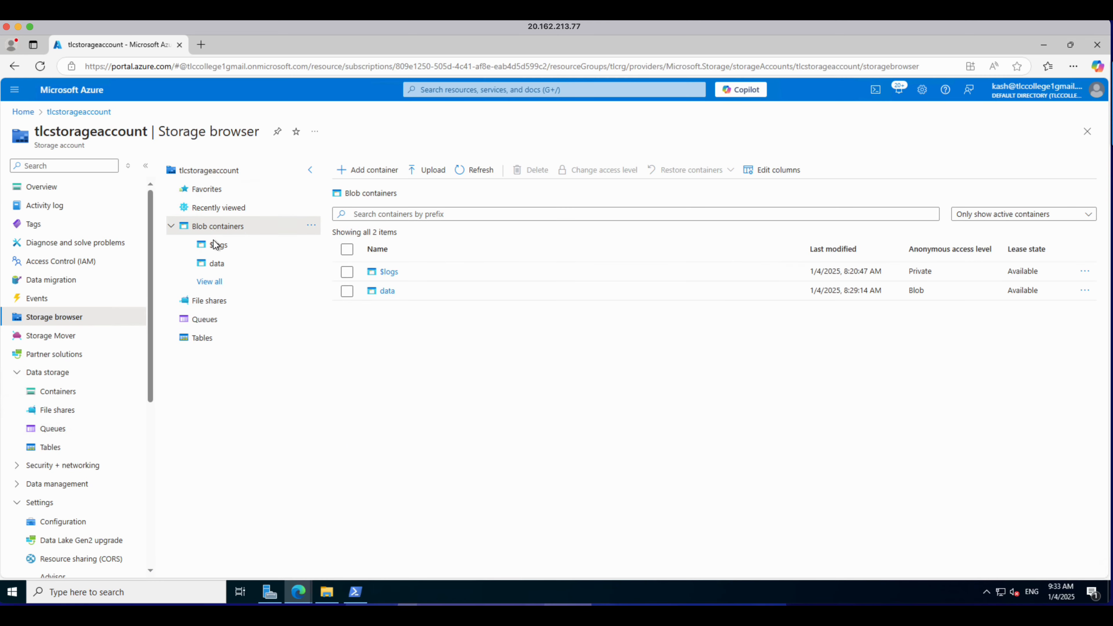
{"action": "left_click", "coordinate": [209, 301]}
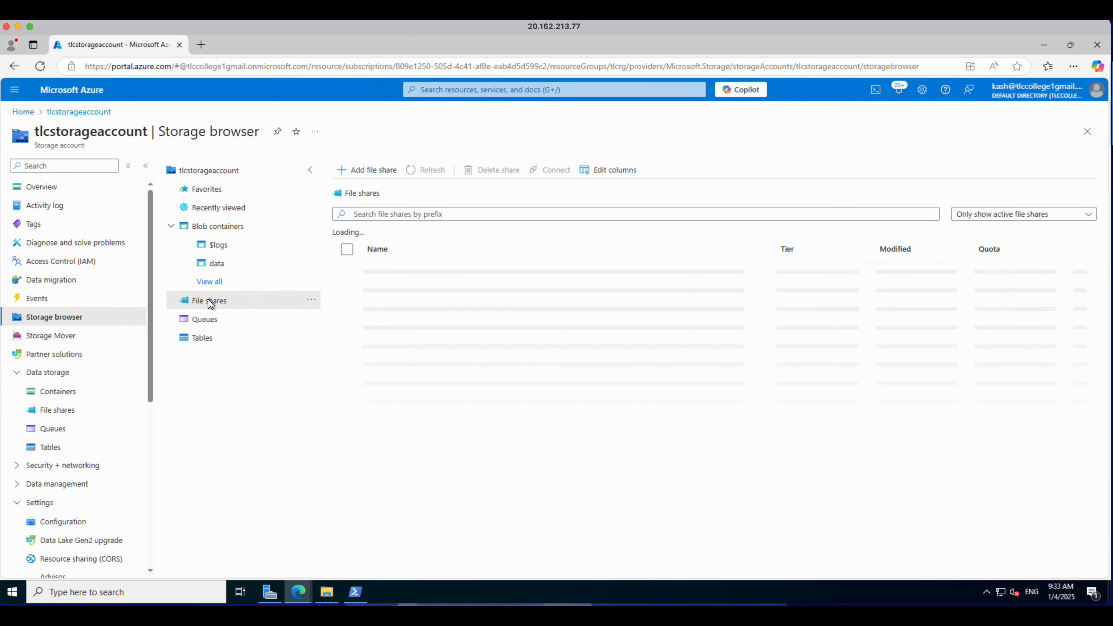
{"action": "left_click", "coordinate": [202, 357]}
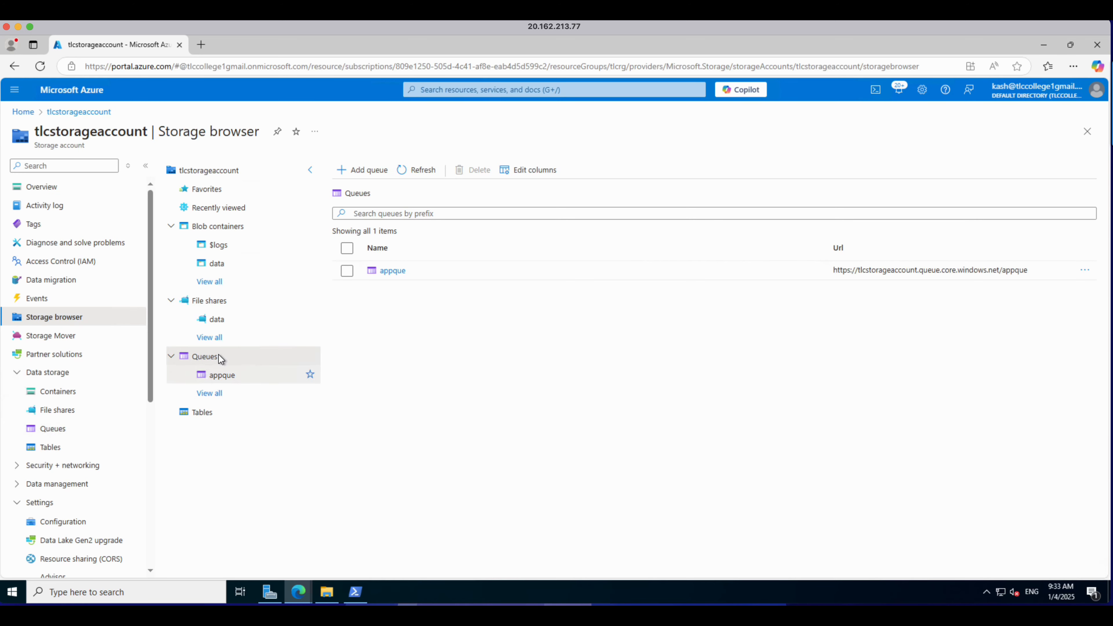
{"action": "left_click", "coordinate": [196, 410]}
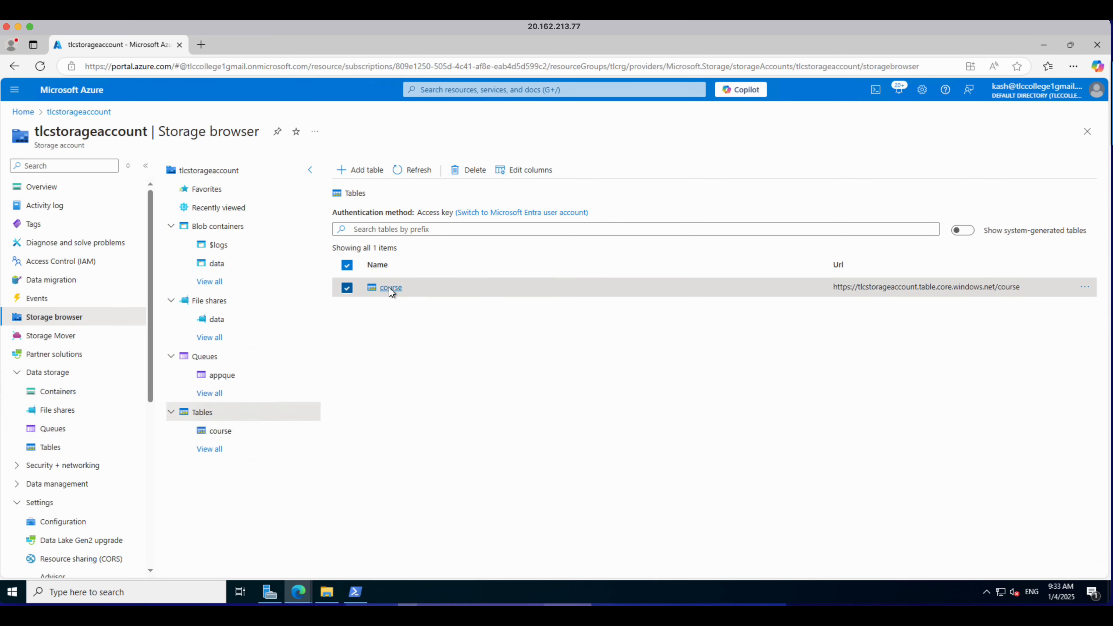
Step: Open the course table and start a new entity with PartitionKey Certification and RowKey C01
{"action": "left_click", "coordinate": [390, 287]}
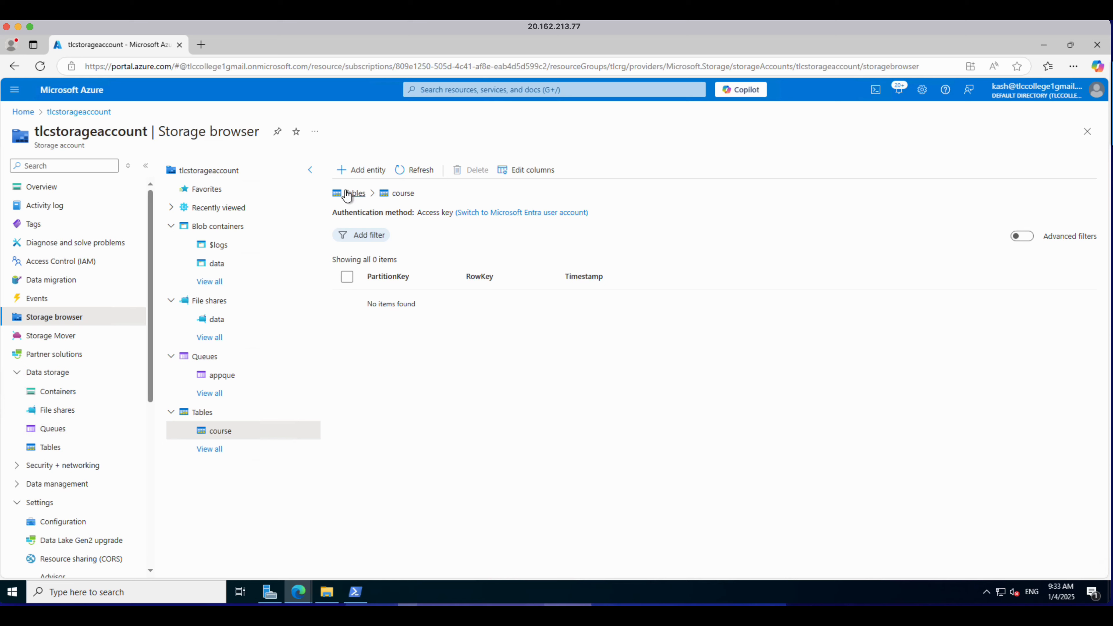
{"action": "left_click", "coordinate": [350, 175]}
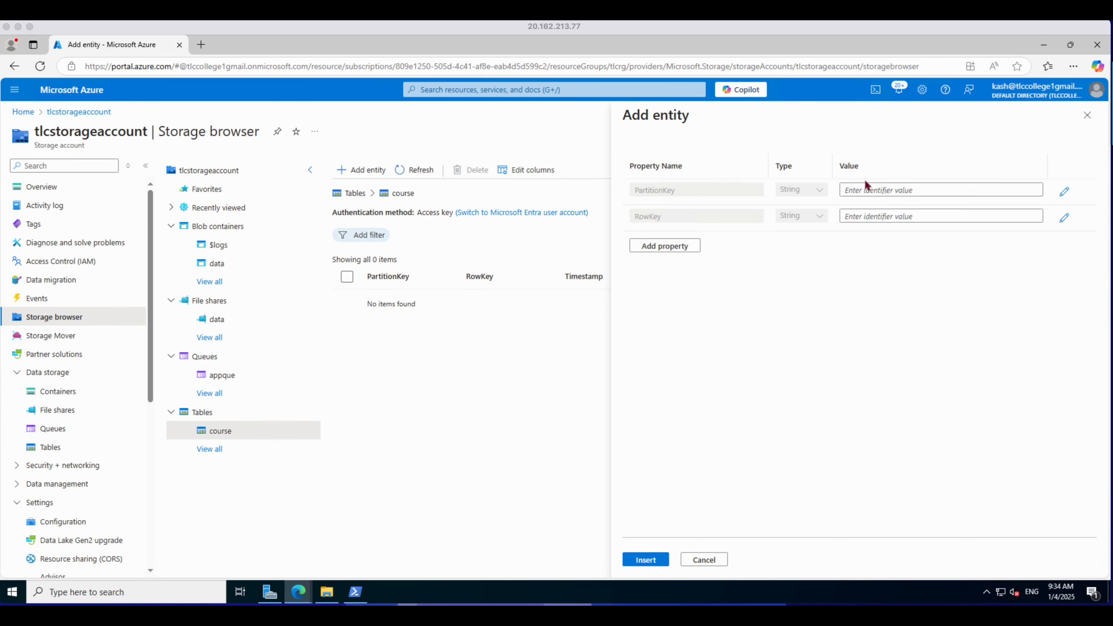
{"action": "left_click", "coordinate": [906, 190]}
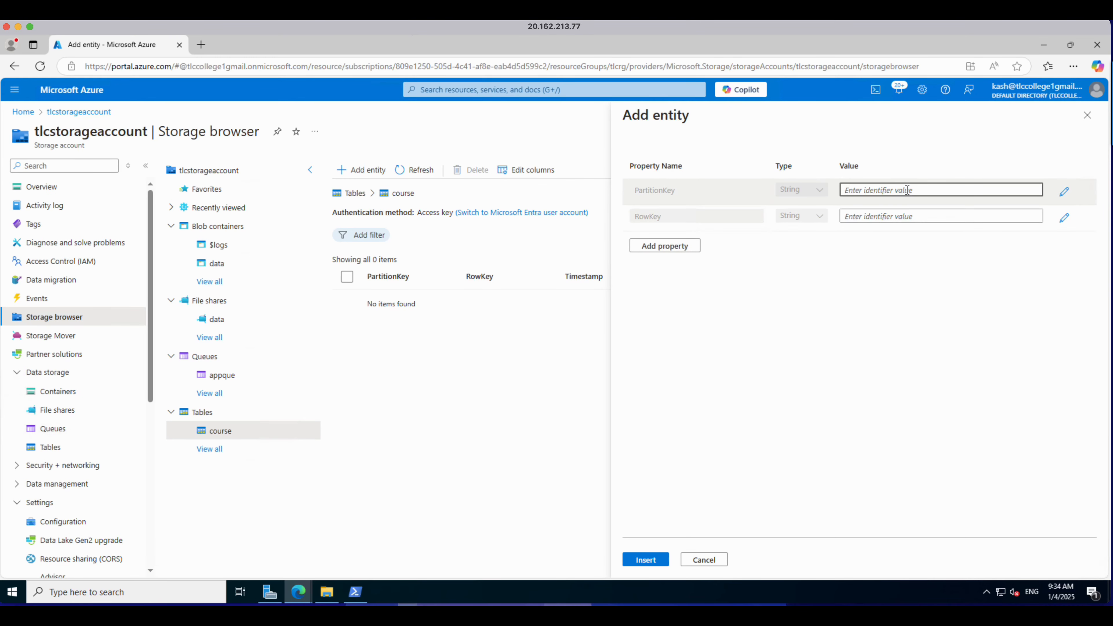
{"action": "type", "text": "Certification"}
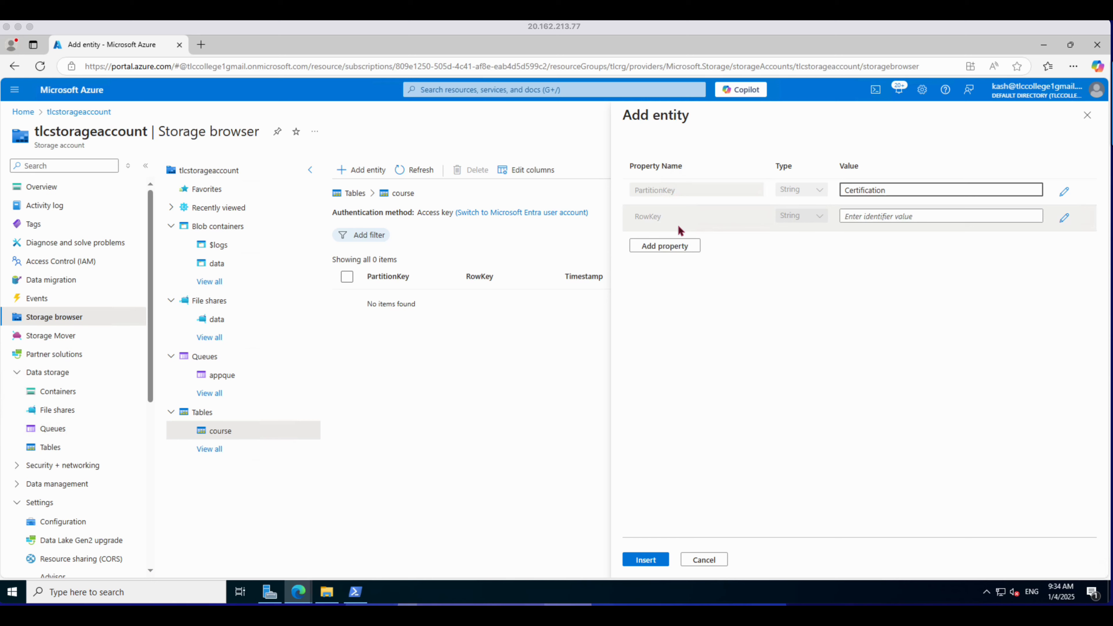
{"action": "left_click", "coordinate": [859, 218]}
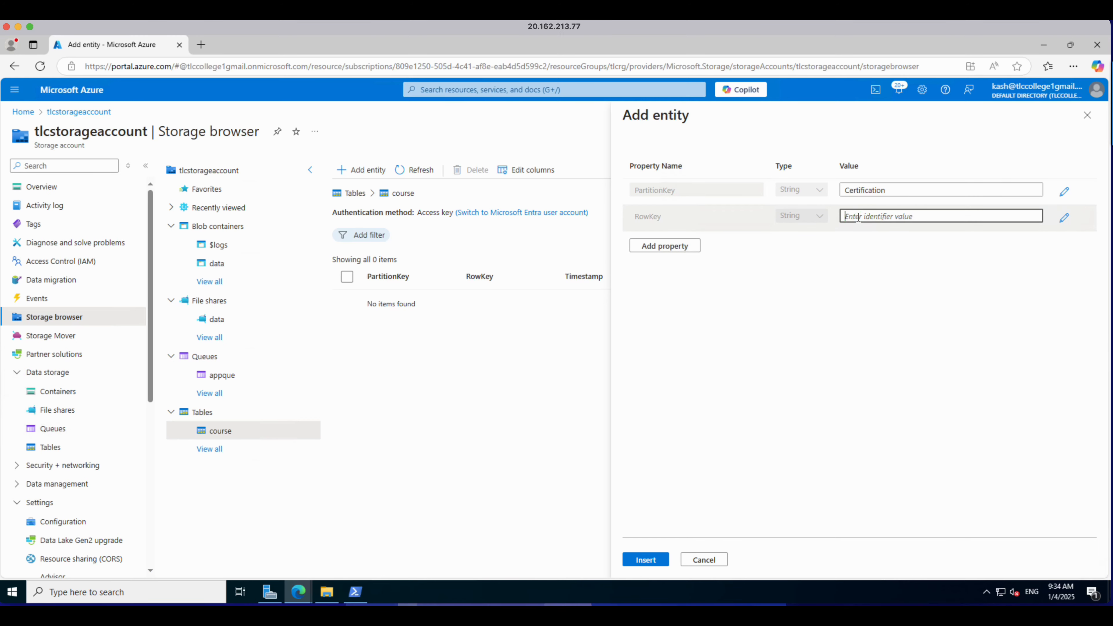
{"action": "type", "text": "C01"}
Step: Add a CourseName string property with the value AZ - 900 fundamentals and insert the entity
{"action": "left_click", "coordinate": [687, 247]}
{"action": "left_click", "coordinate": [712, 241]}
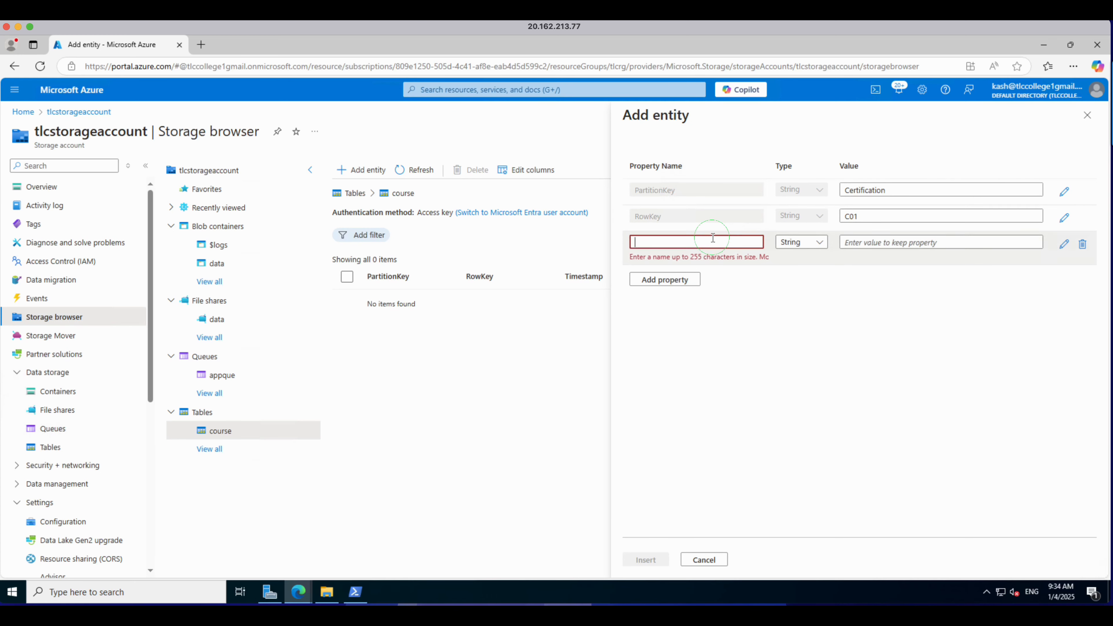
{"action": "type", "text": "Cou"}
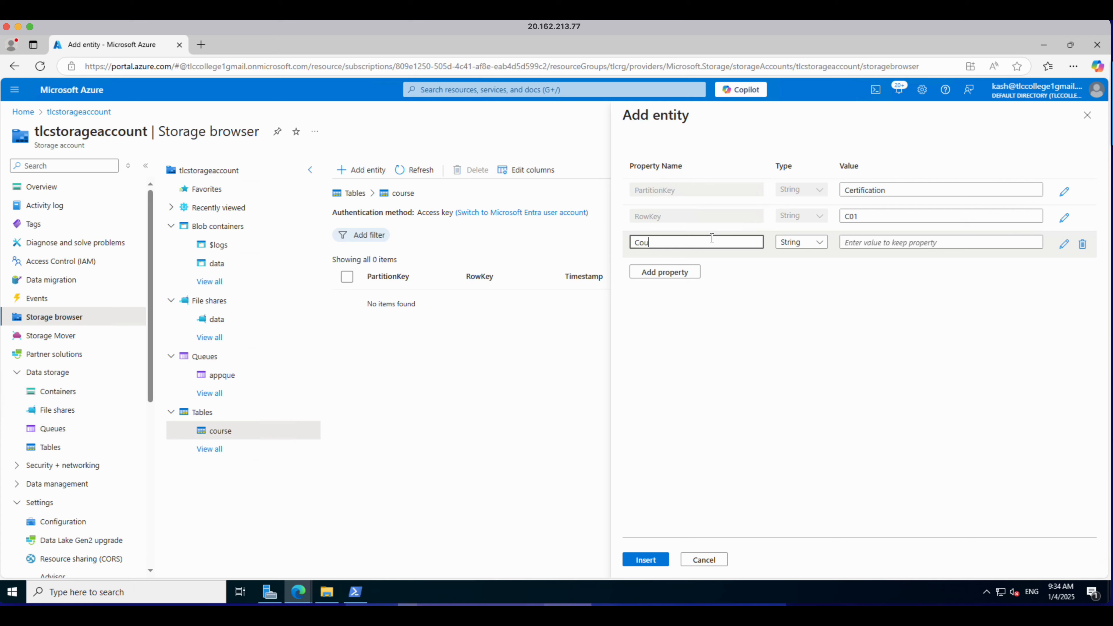
{"action": "type", "text": "rseName"}
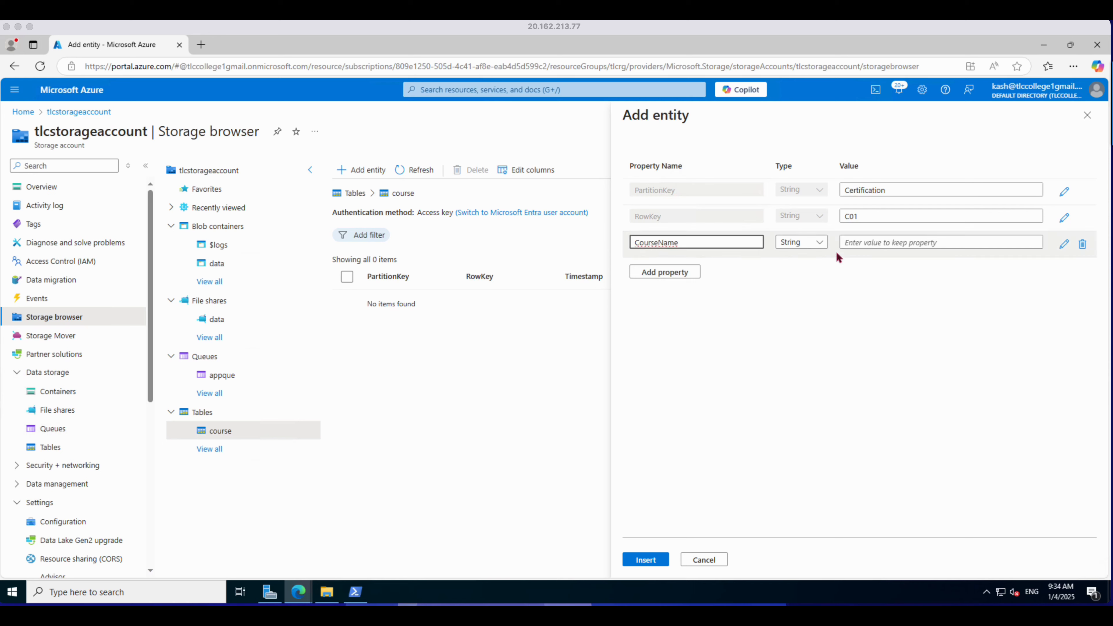
{"action": "left_click", "coordinate": [818, 245]}
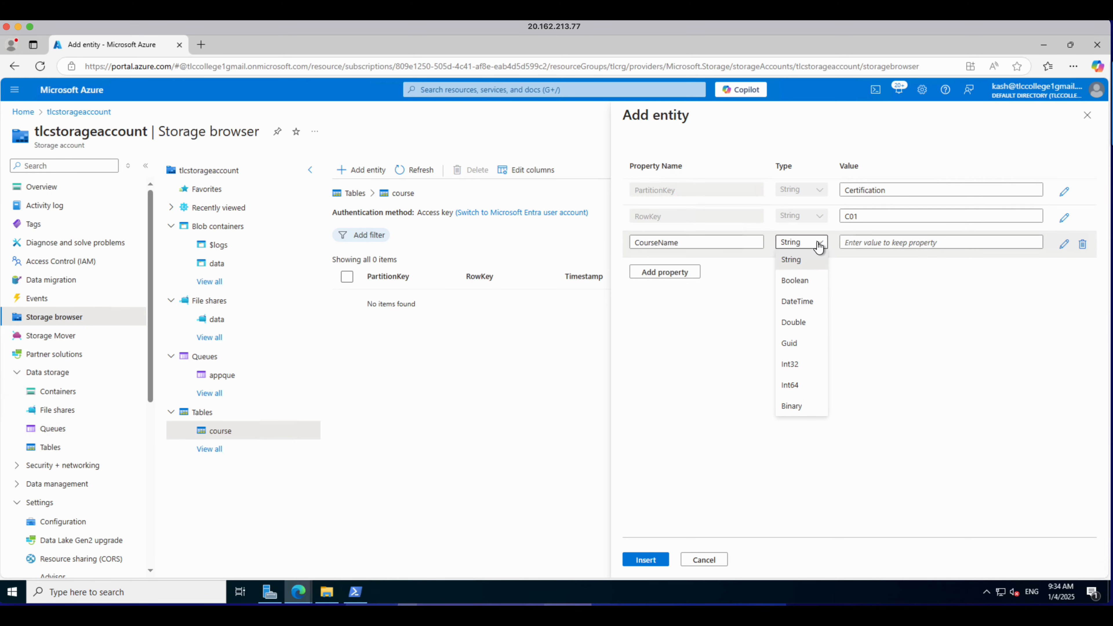
{"action": "left_click", "coordinate": [866, 243]}
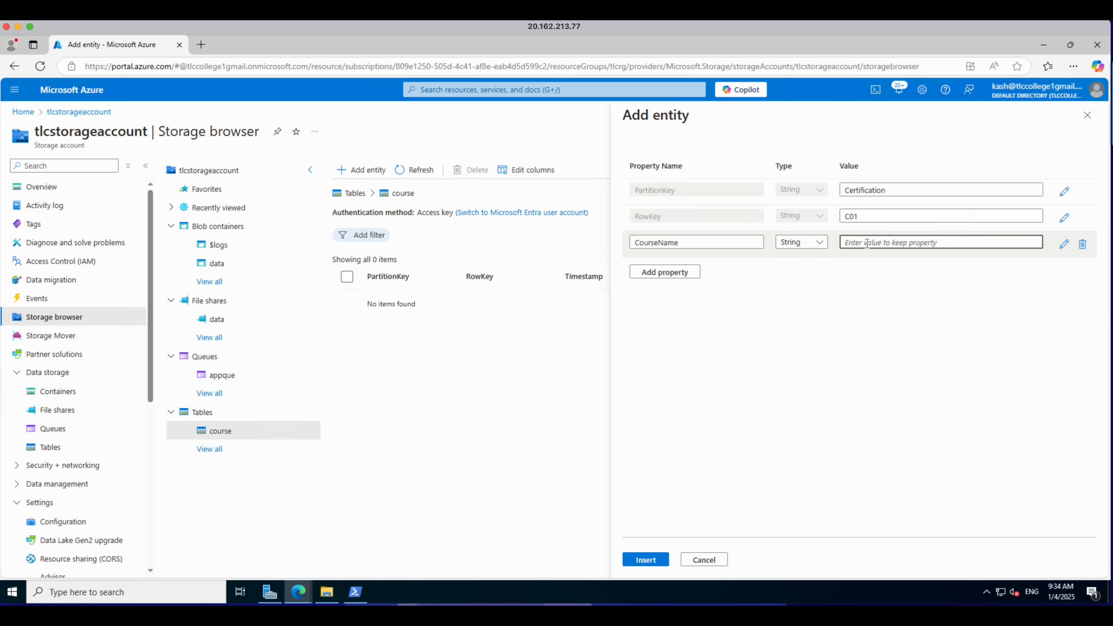
{"action": "type", "text": "AZ - 900"}
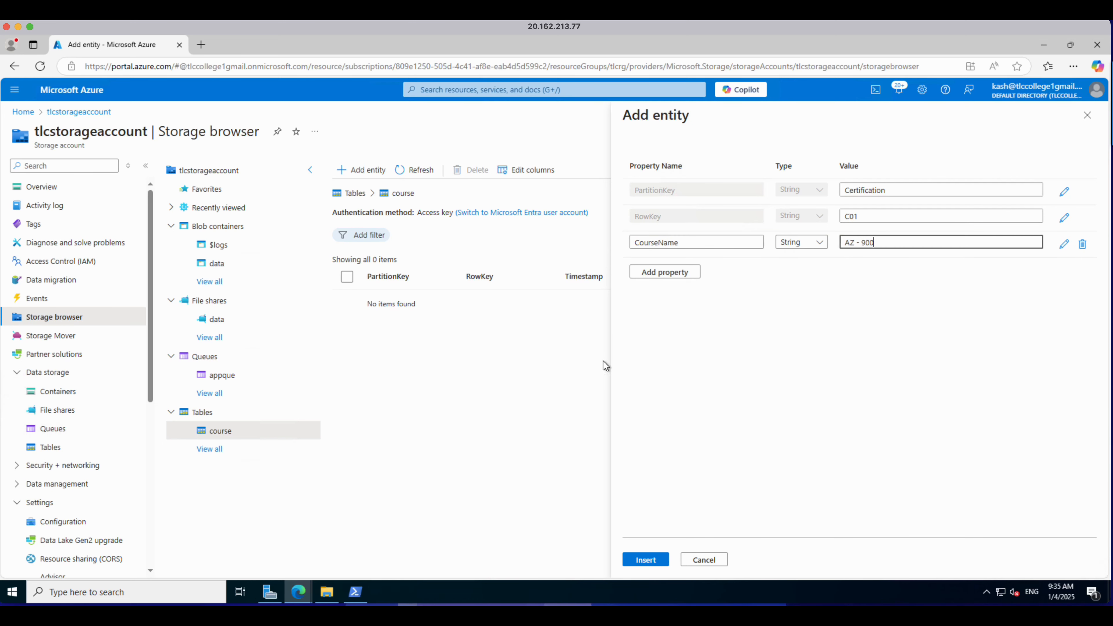
{"action": "type", "text": " fybda"}
{"action": "key", "text": "BackSpace"}
{"action": "key", "text": "BackSpace"}
{"action": "key", "text": "BackSpace"}
{"action": "key", "text": "BackSpace"}
{"action": "type", "text": "undamentals"}
{"action": "left_click", "coordinate": [661, 557]}
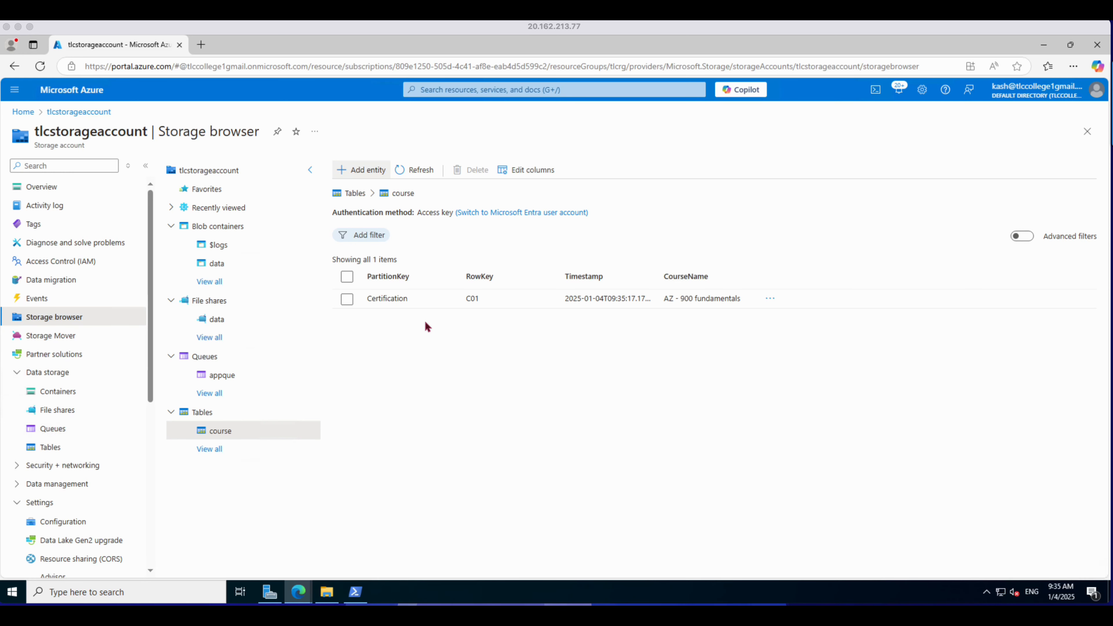
{"action": "left_click", "coordinate": [397, 299]}
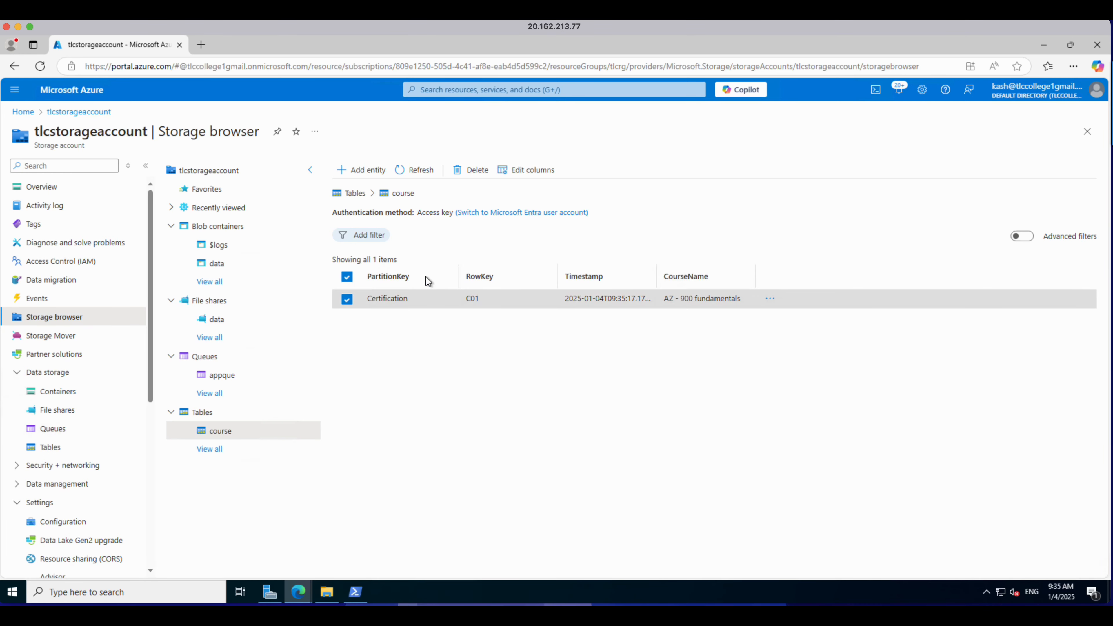
{"action": "left_click", "coordinate": [347, 301]}
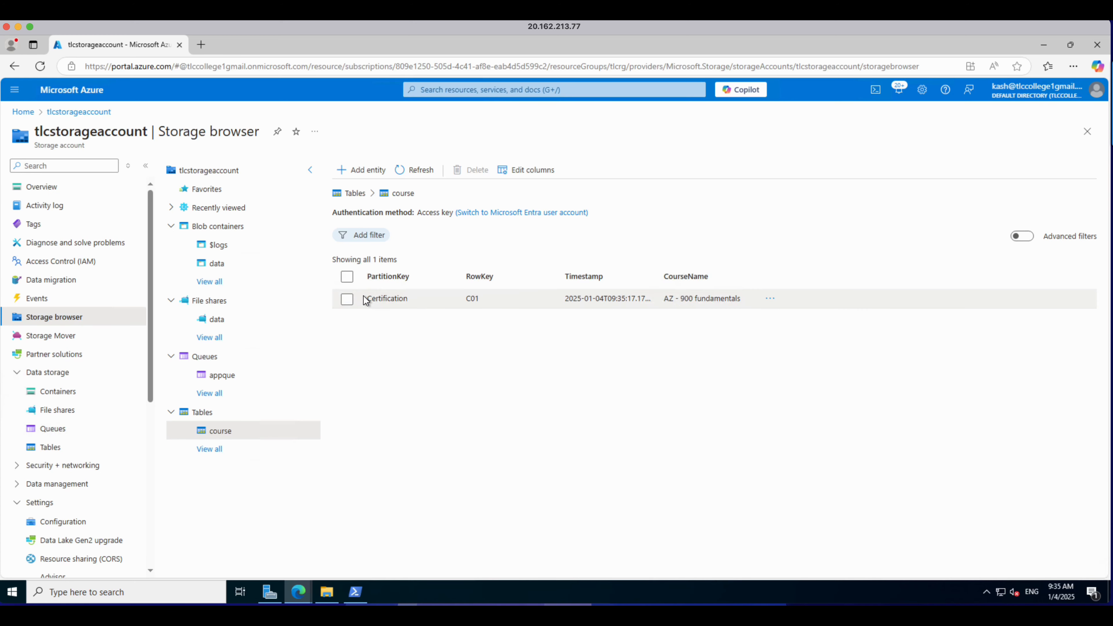
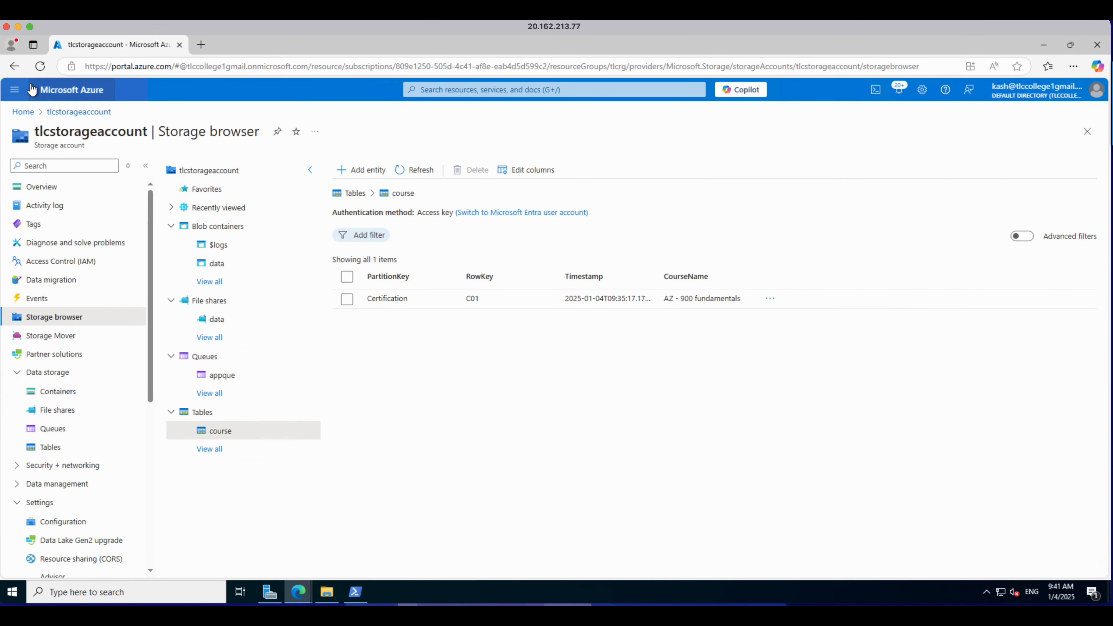
Step: Find Microsoft's Storage account offering in the Marketplace and start creating a new storage account
{"action": "left_click", "coordinate": [19, 94]}
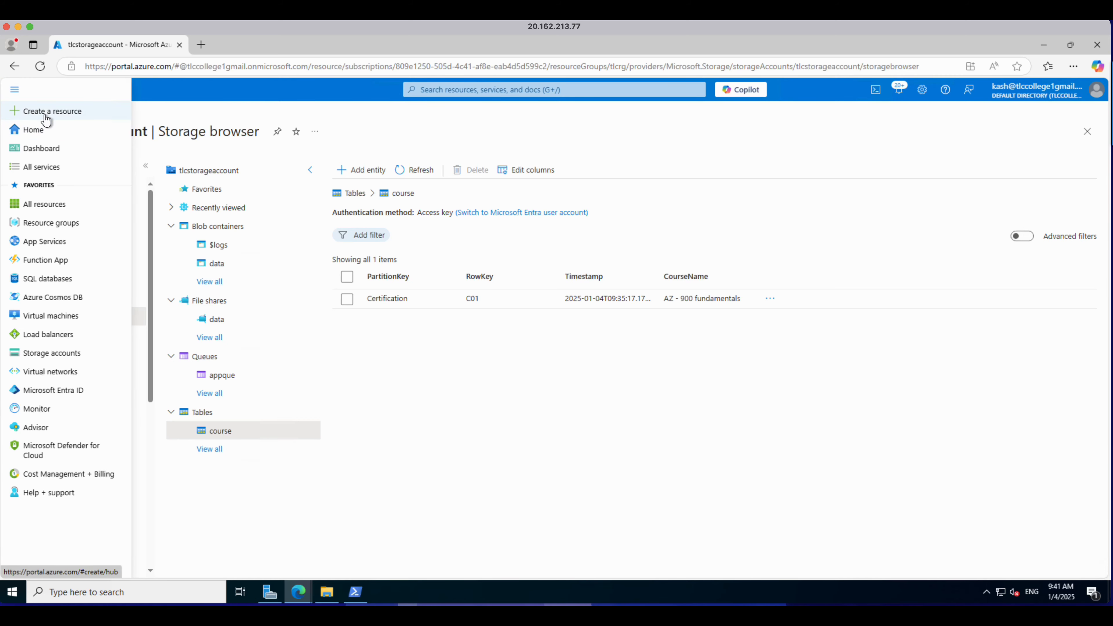
{"action": "left_click", "coordinate": [44, 113]}
{"action": "left_click", "coordinate": [172, 169]}
{"action": "type", "text": "storage"}
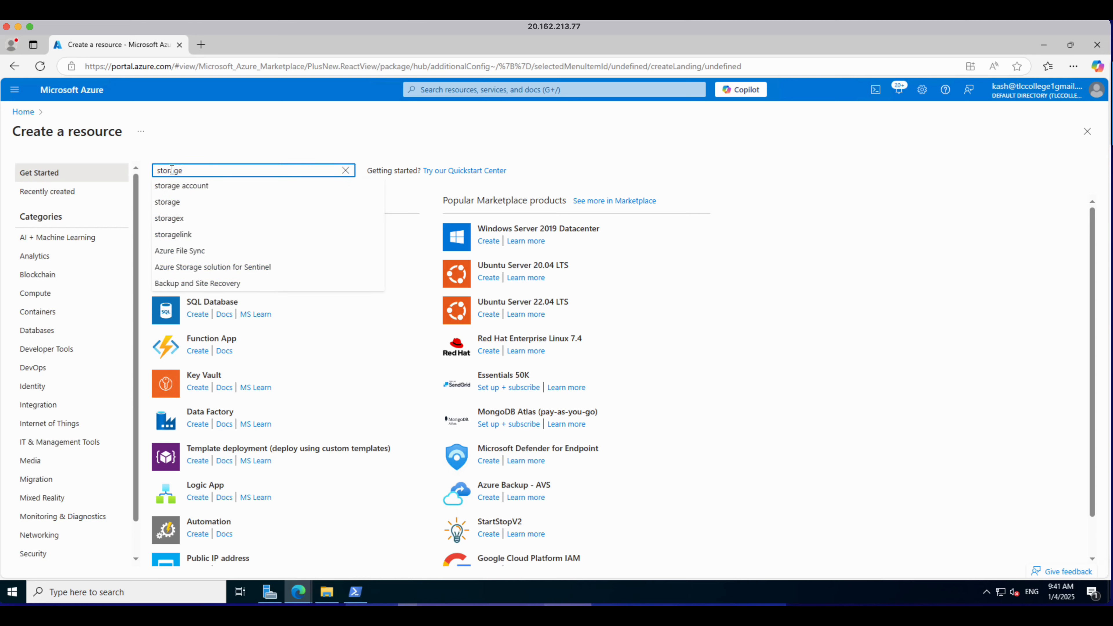
{"action": "left_click", "coordinate": [156, 188]}
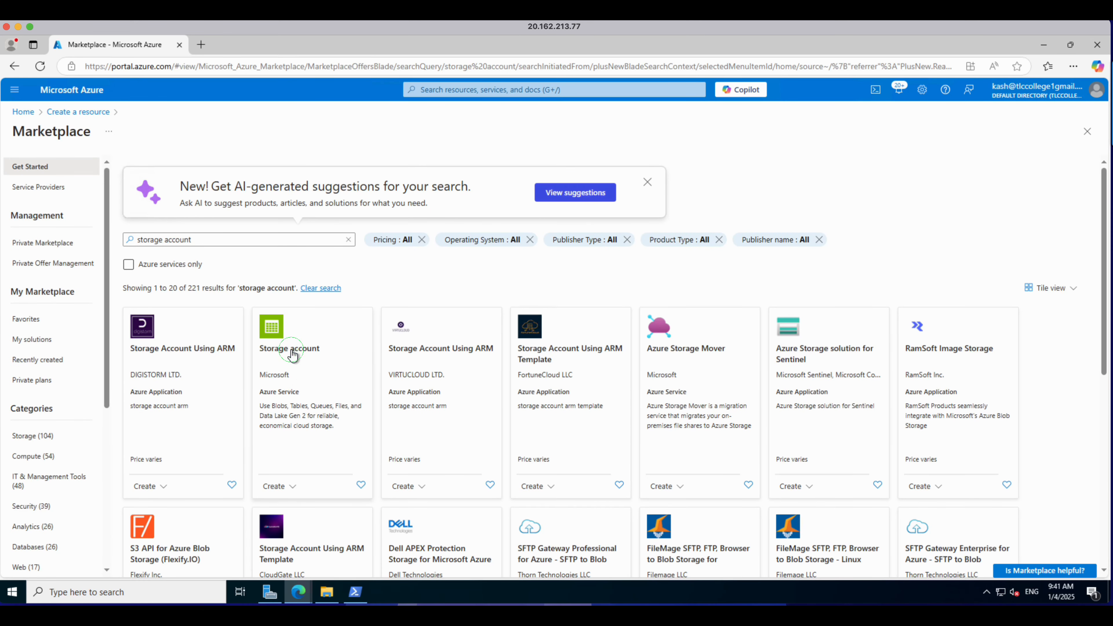
{"action": "left_click", "coordinate": [291, 350]}
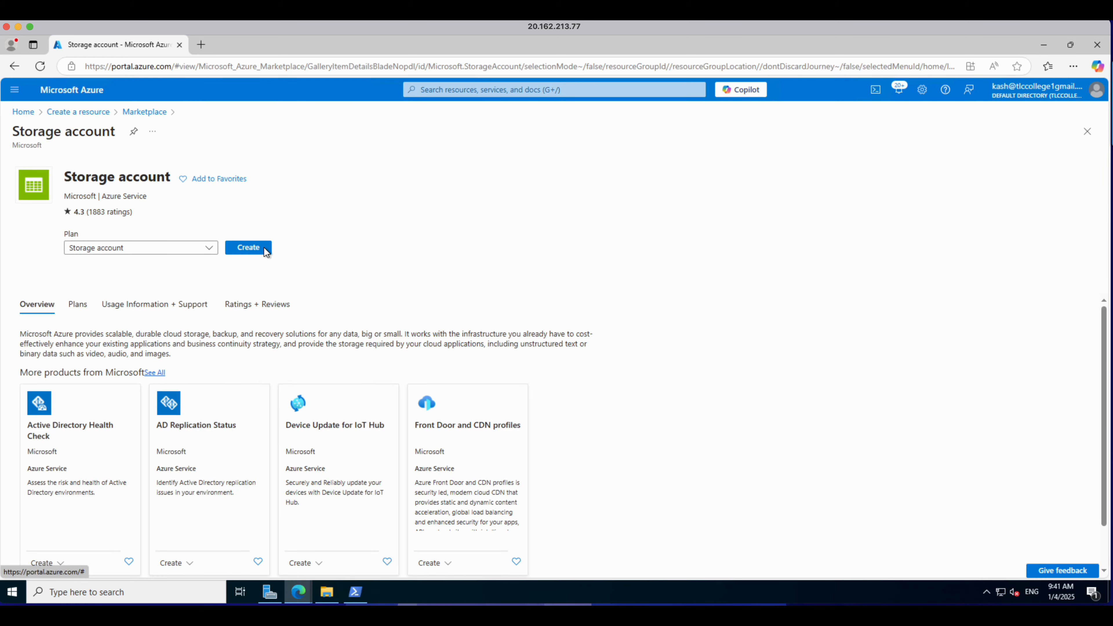
{"action": "left_click", "coordinate": [263, 247]}
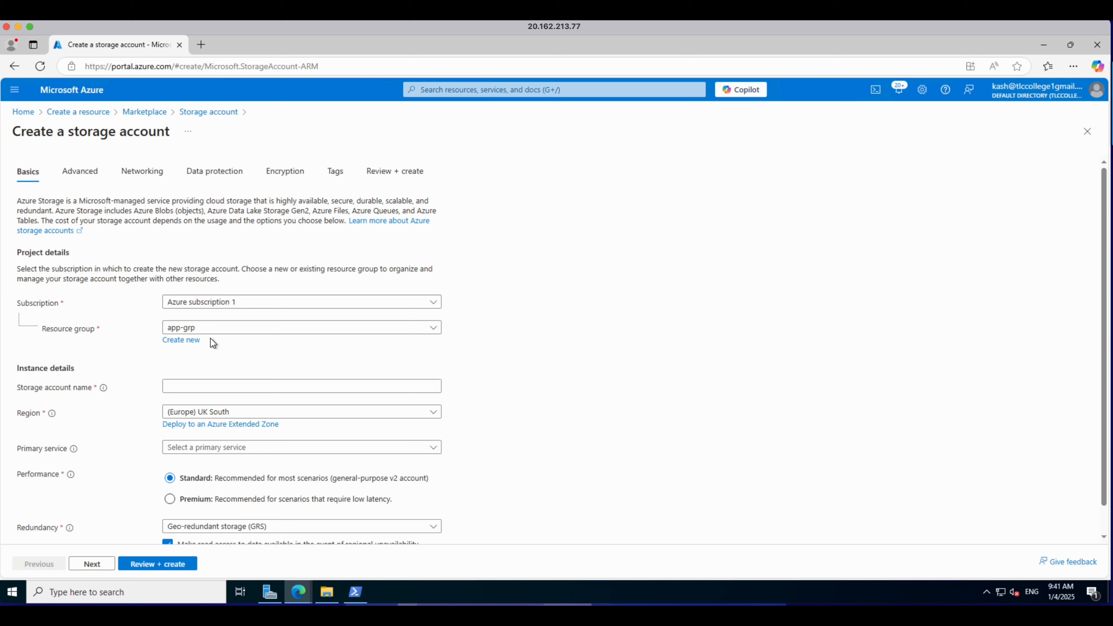
Step: Create a new resource group named tlcpremium for the storage account
{"action": "left_click", "coordinate": [190, 342]}
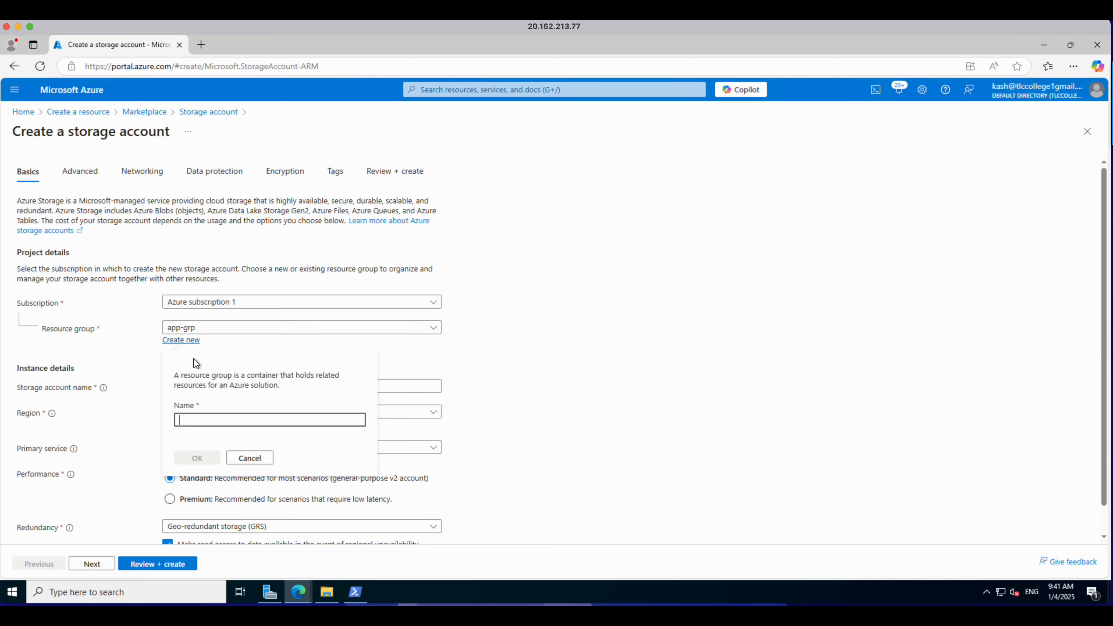
{"action": "left_click", "coordinate": [208, 423]}
{"action": "type", "text": "tlcpremium"}
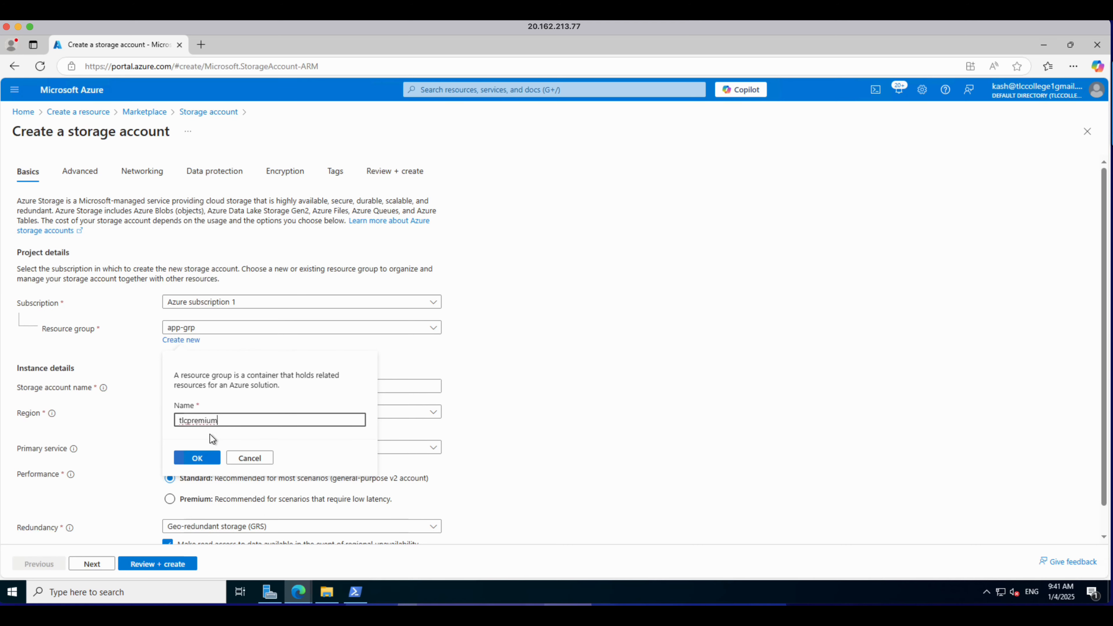
{"action": "left_click", "coordinate": [207, 457]}
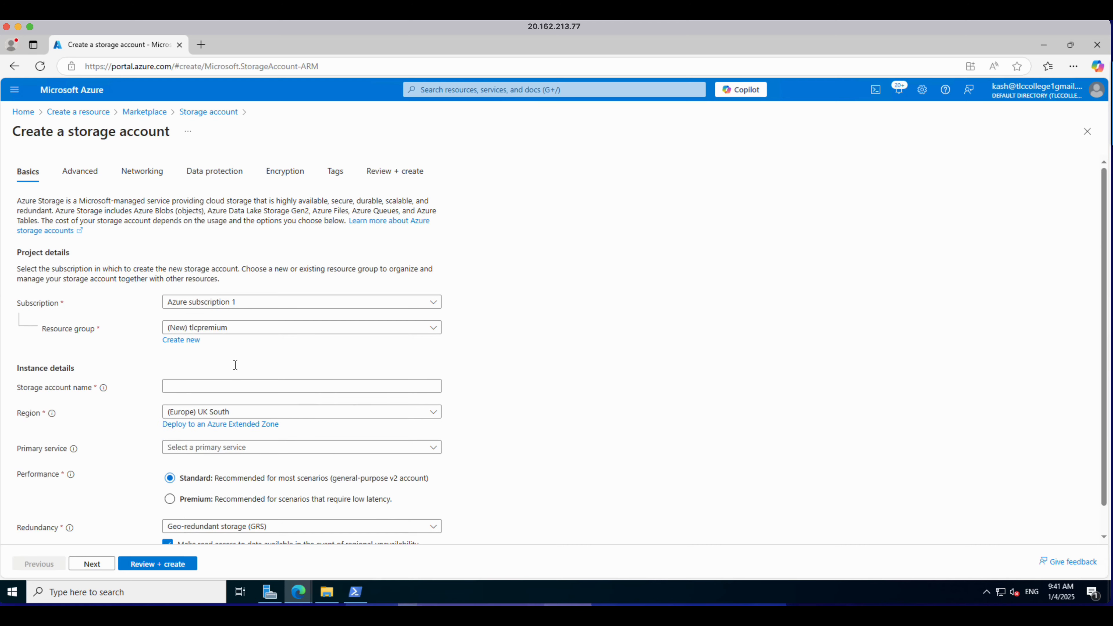
Step: Name the new storage account tlcpremiumsa
{"action": "left_click", "coordinate": [205, 382]}
{"action": "type", "text": "tlc"}
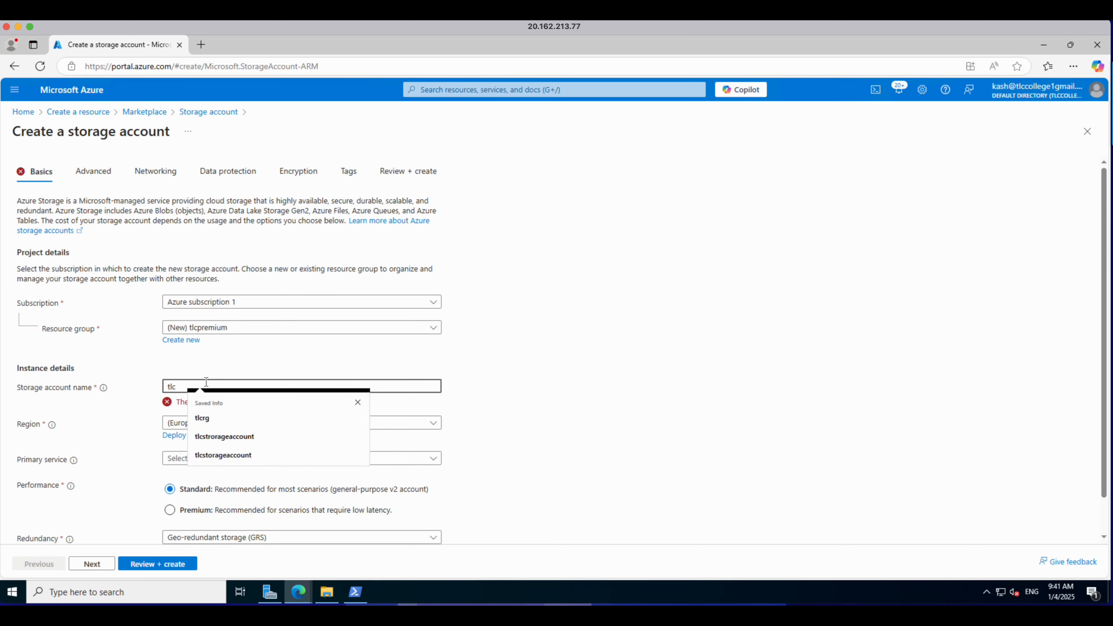
{"action": "type", "text": "premiu"}
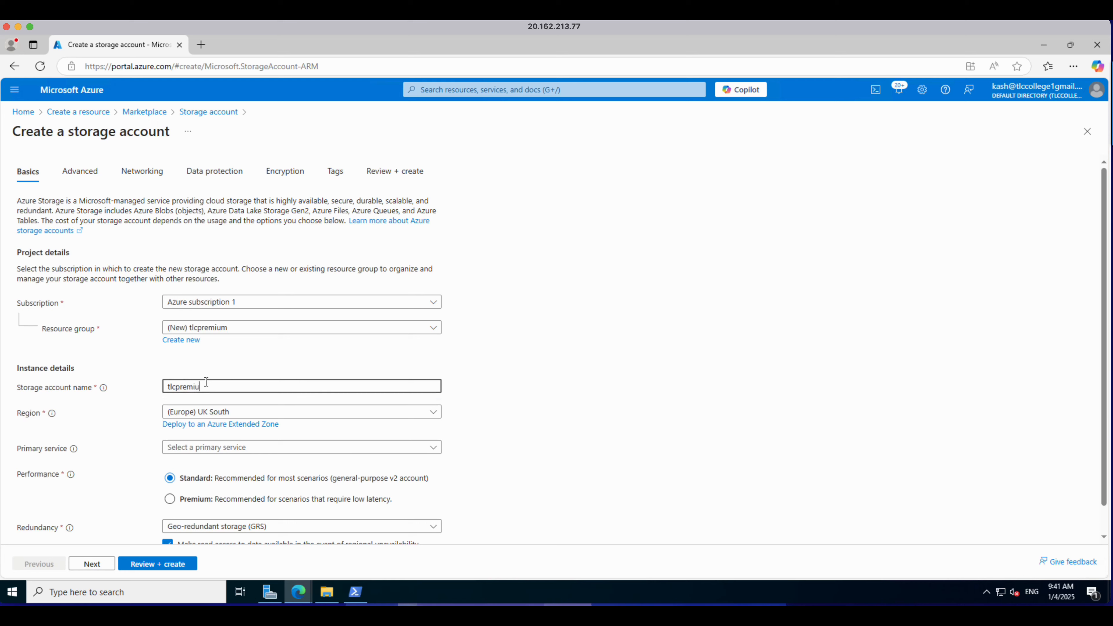
{"action": "type", "text": "msa"}
Step: Choose Premium performance with the Block blobs account type and keep Locally-redundant storage (LRS) as the redundancy
{"action": "scroll", "coordinate": [215, 484], "scroll_direction": "down", "scroll_amount": 1}
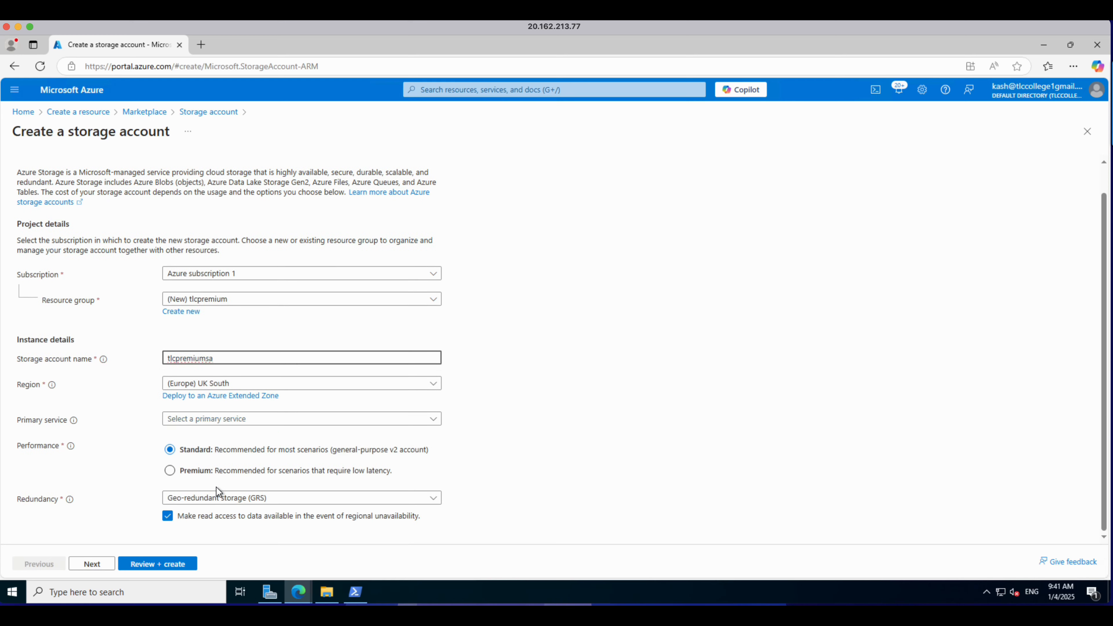
{"action": "left_click", "coordinate": [169, 473]}
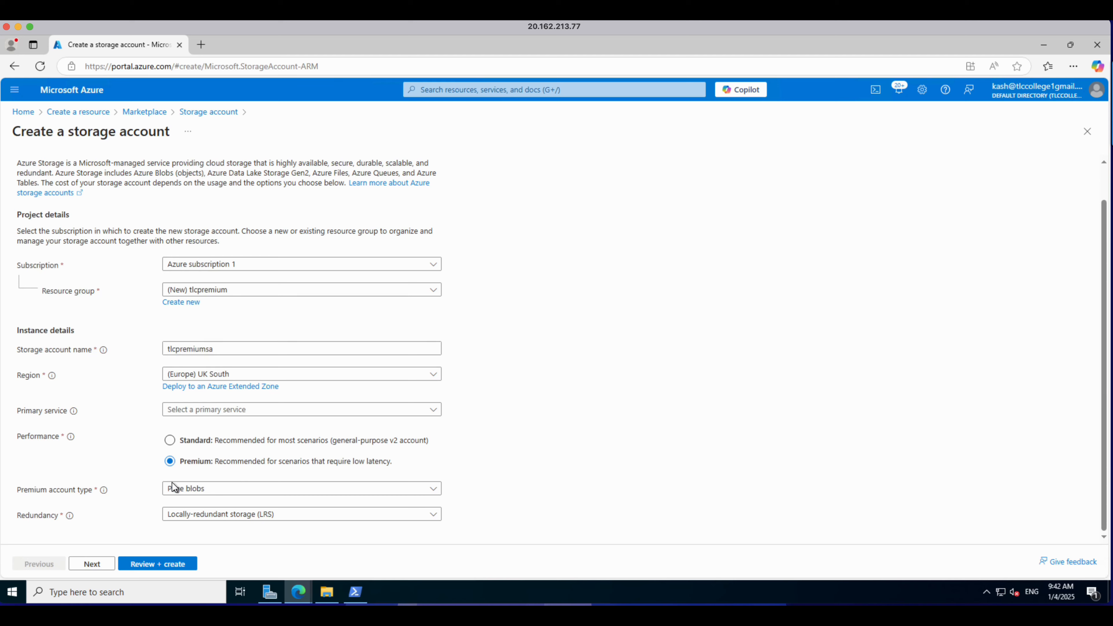
{"action": "left_click", "coordinate": [306, 494]}
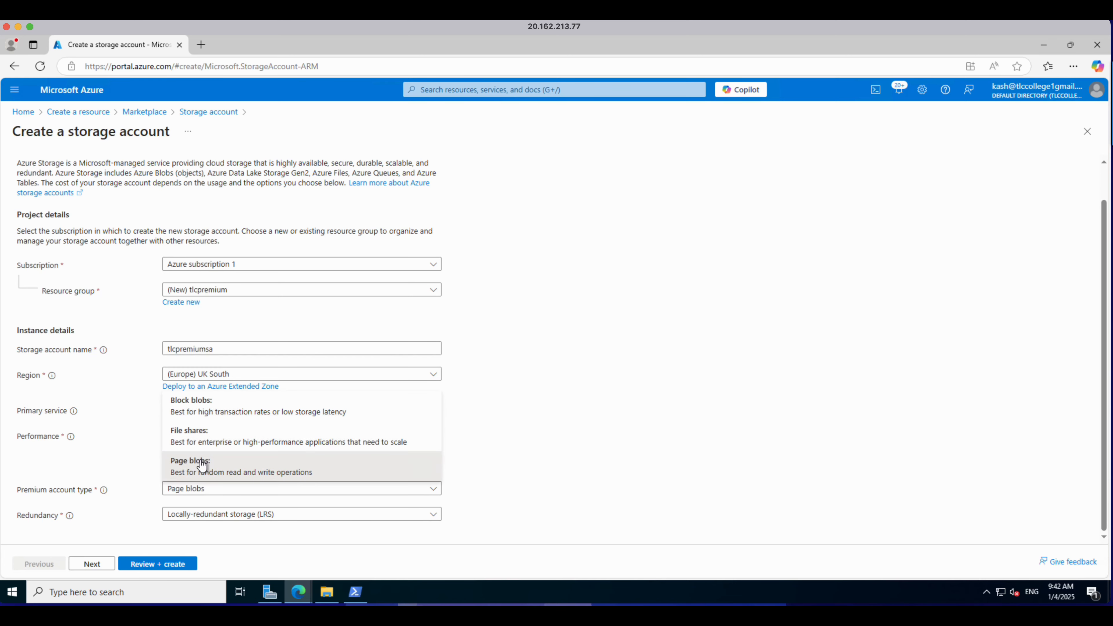
{"action": "left_click", "coordinate": [190, 409]}
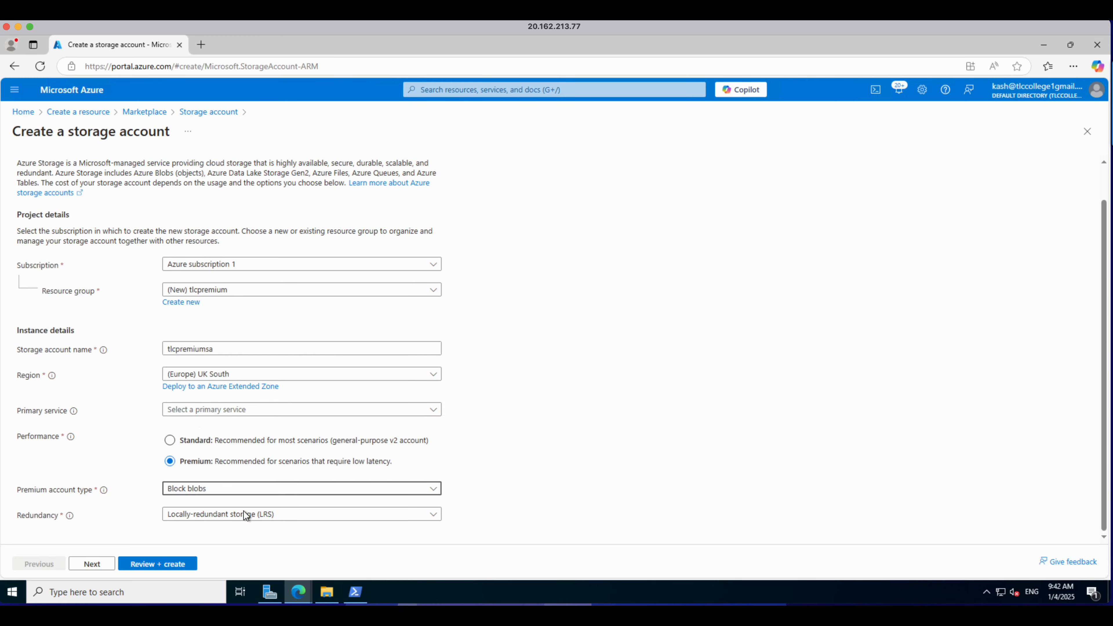
{"action": "left_click", "coordinate": [293, 519]}
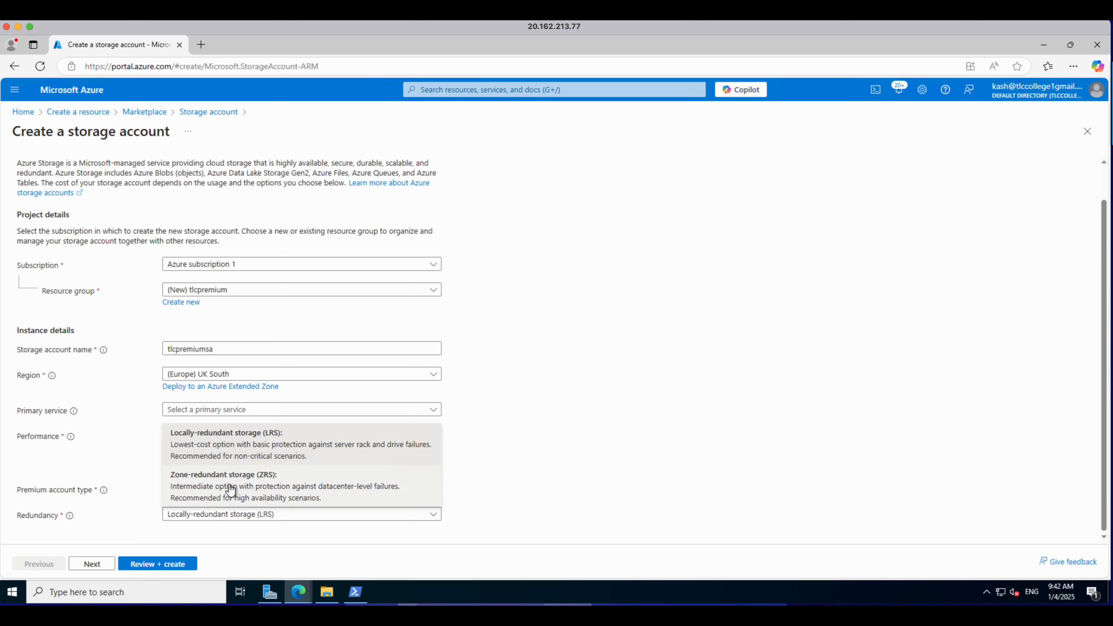
{"action": "left_click", "coordinate": [569, 458]}
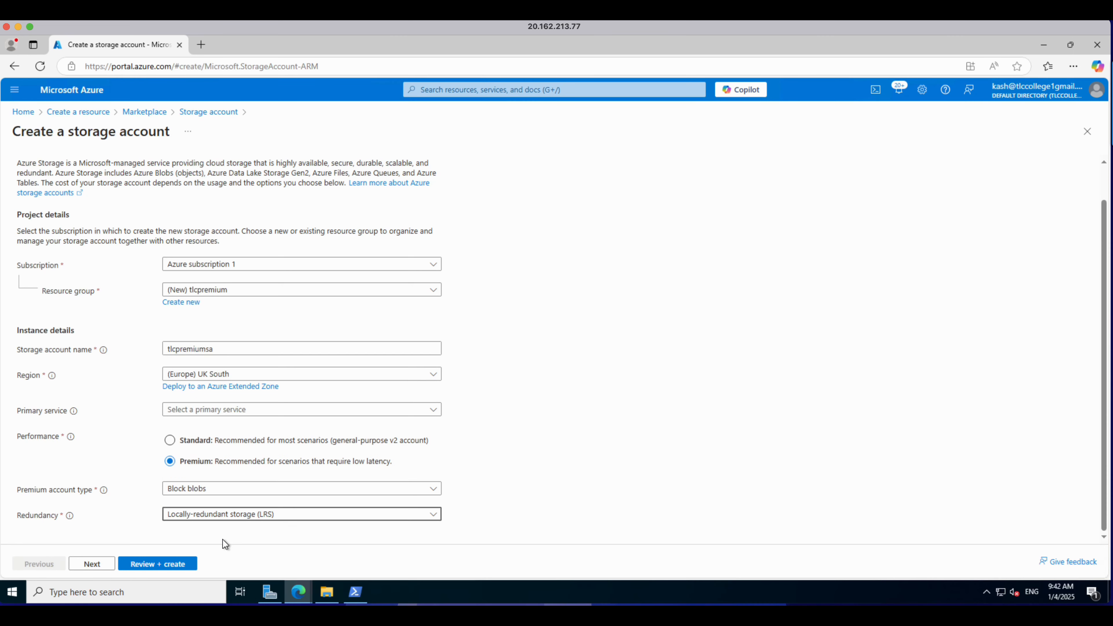
Step: Accept the default advanced, networking, data protection, encryption and tag settings and create the storage account
{"action": "left_click", "coordinate": [108, 565]}
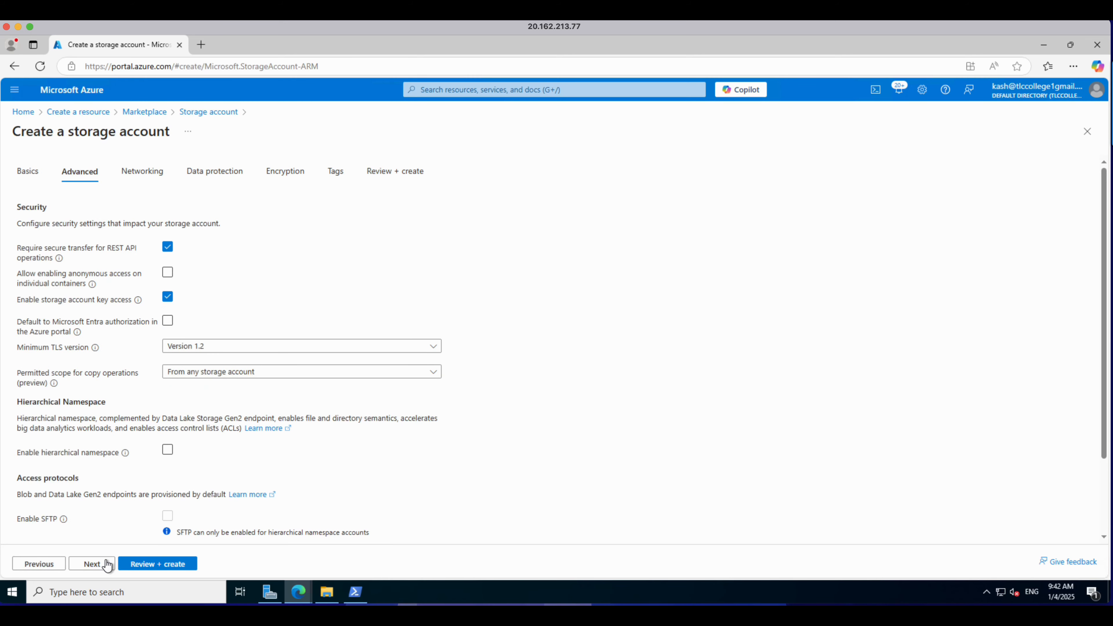
{"action": "left_click", "coordinate": [108, 564]}
{"action": "left_click", "coordinate": [107, 564]}
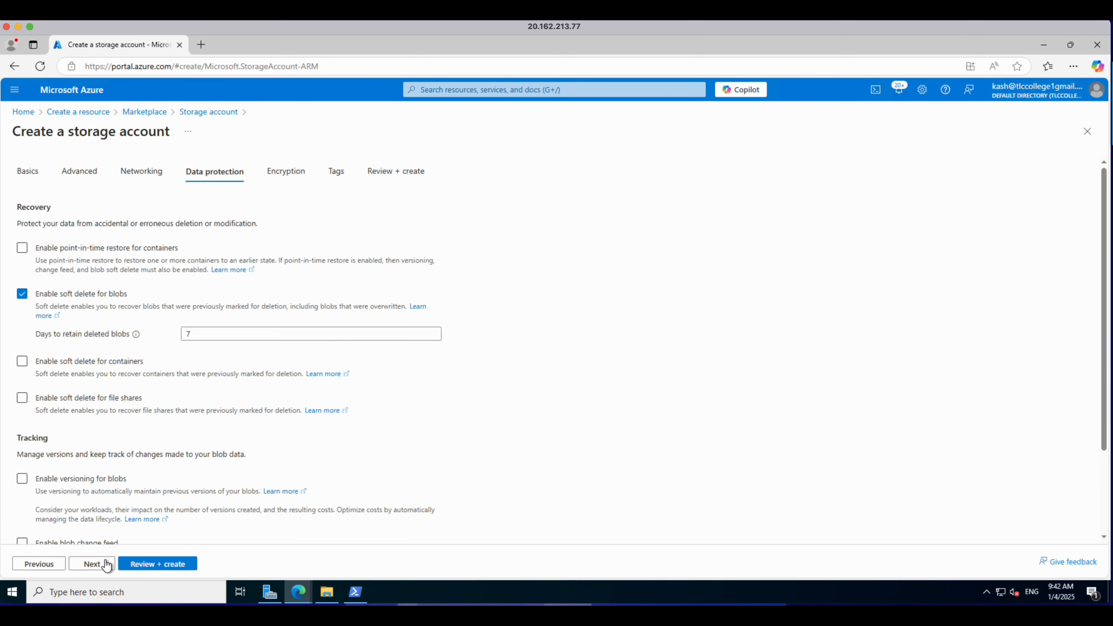
{"action": "left_click", "coordinate": [107, 564]}
{"action": "left_click", "coordinate": [108, 564]}
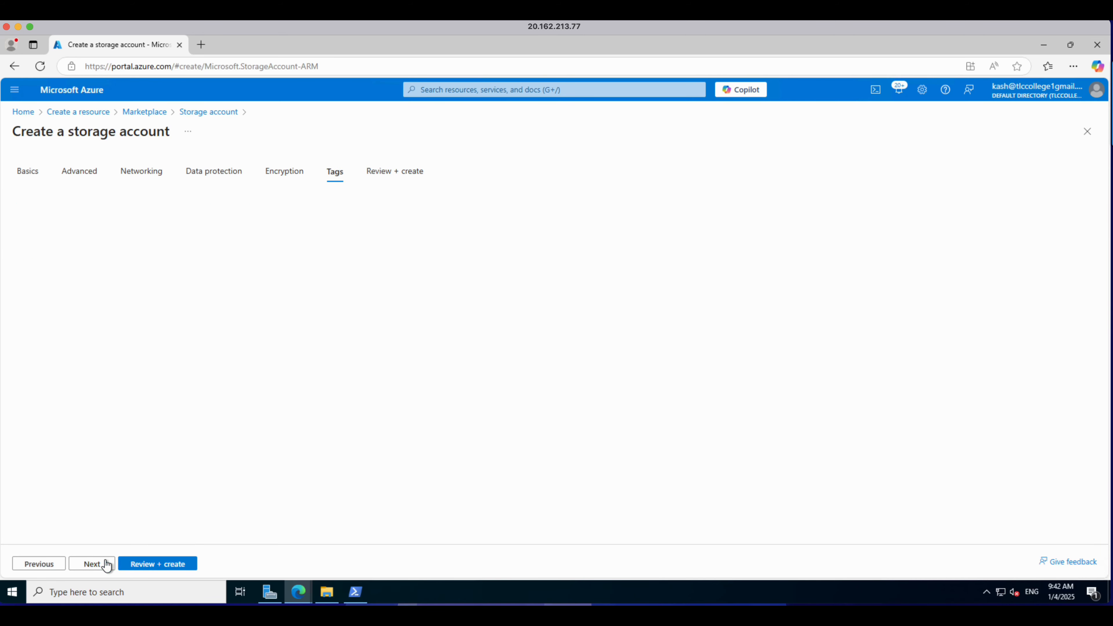
{"action": "left_click", "coordinate": [107, 565]}
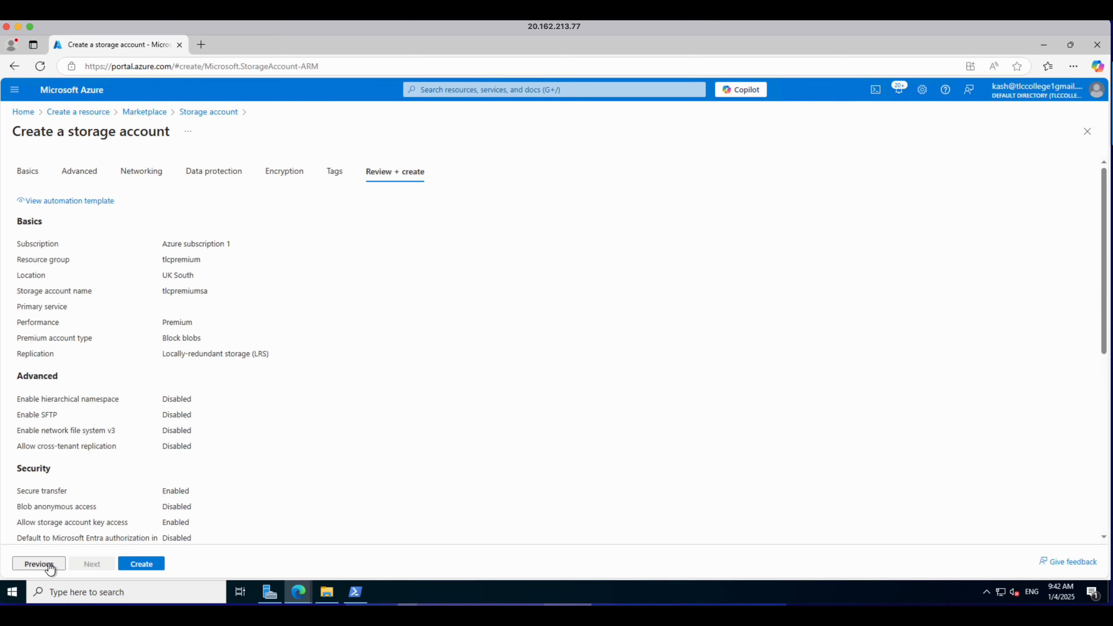
{"action": "left_click", "coordinate": [127, 564]}
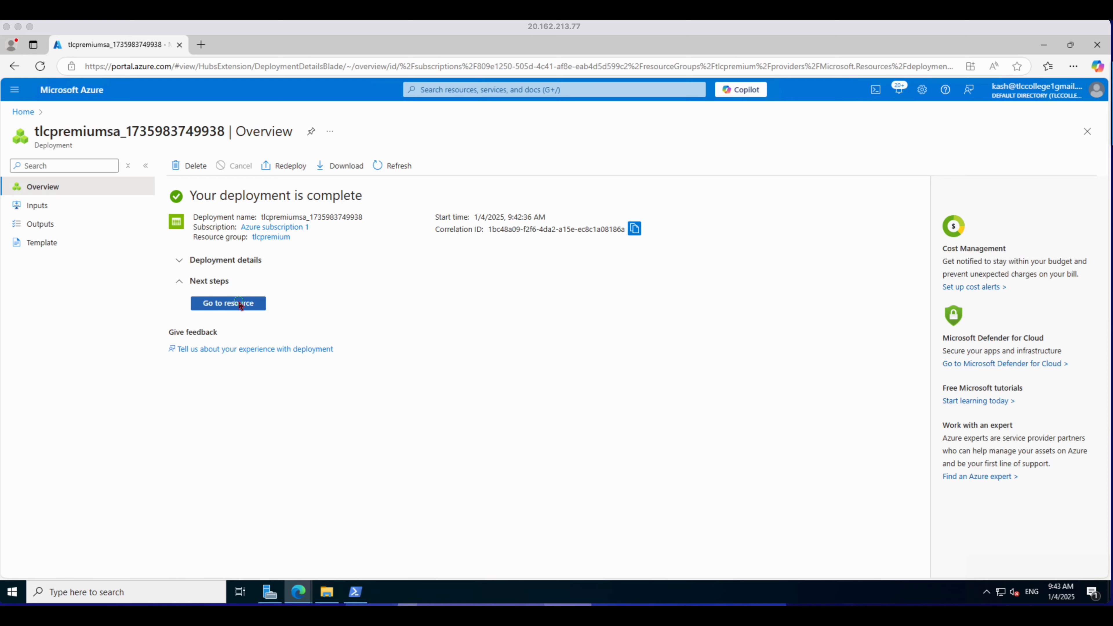
Step: Open the deployed tlcpremiumsa storage account and display its blob containers under Data storage
{"action": "left_click", "coordinate": [240, 303]}
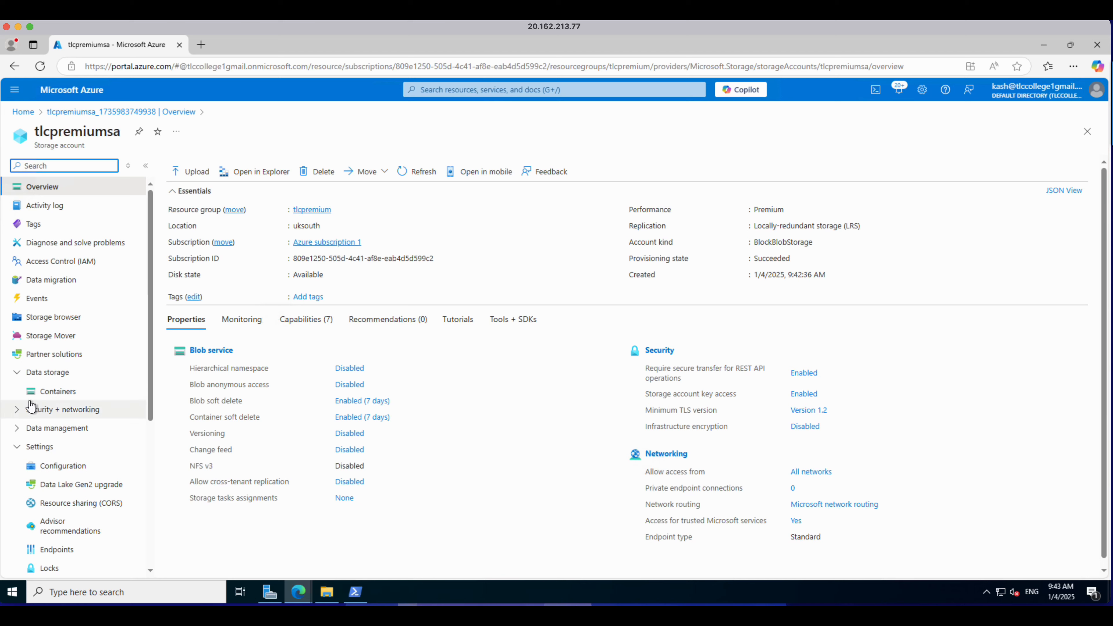
{"action": "left_click", "coordinate": [21, 375]}
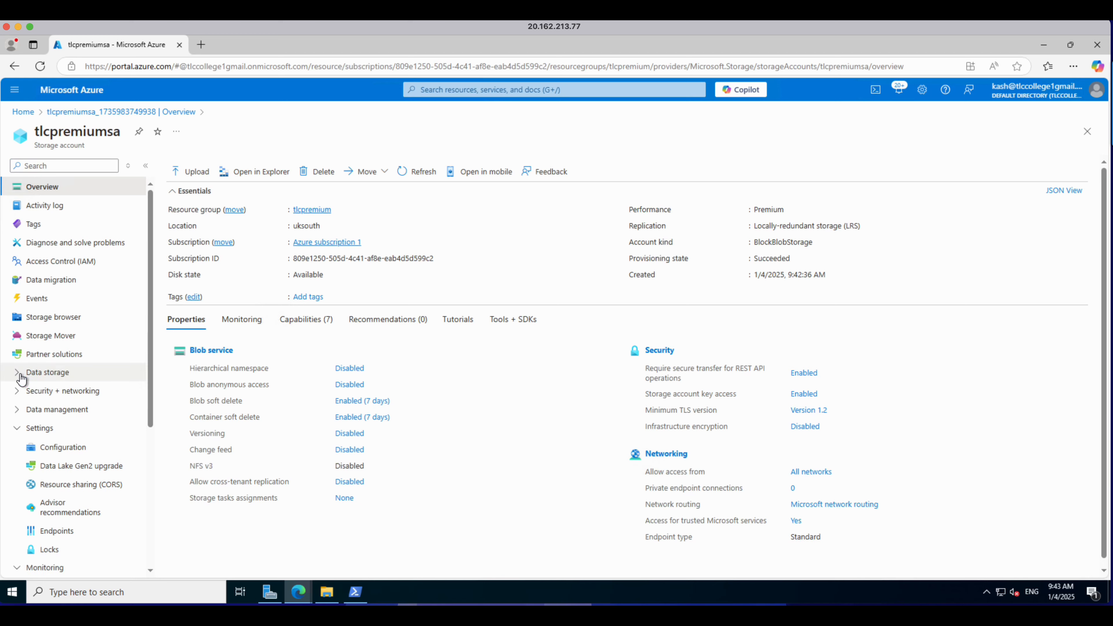
{"action": "left_click", "coordinate": [21, 375]}
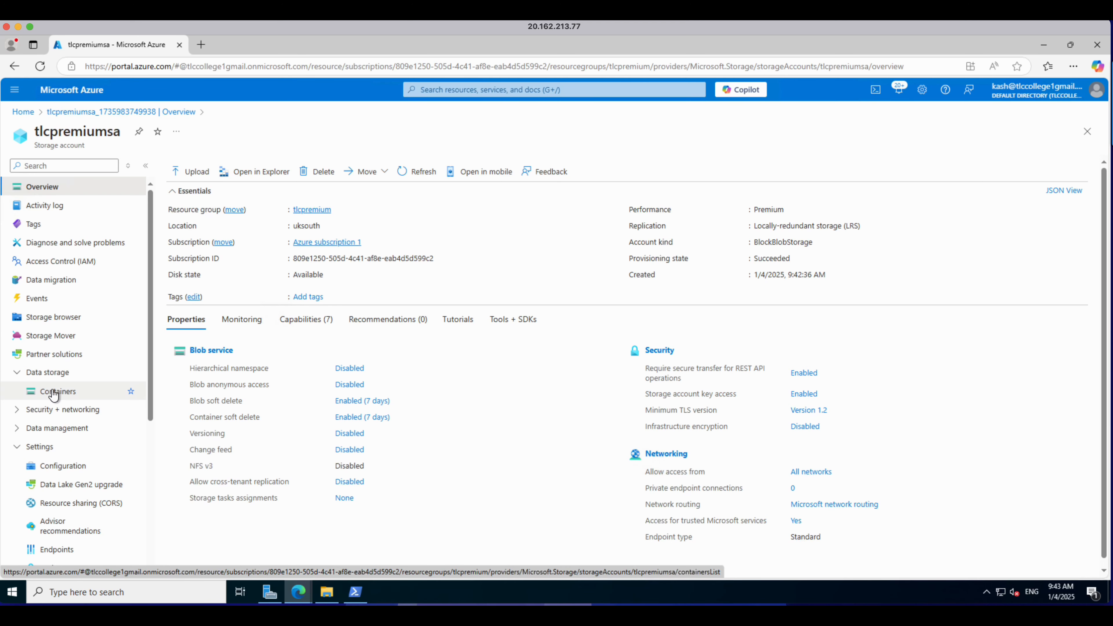
{"action": "left_click", "coordinate": [54, 392]}
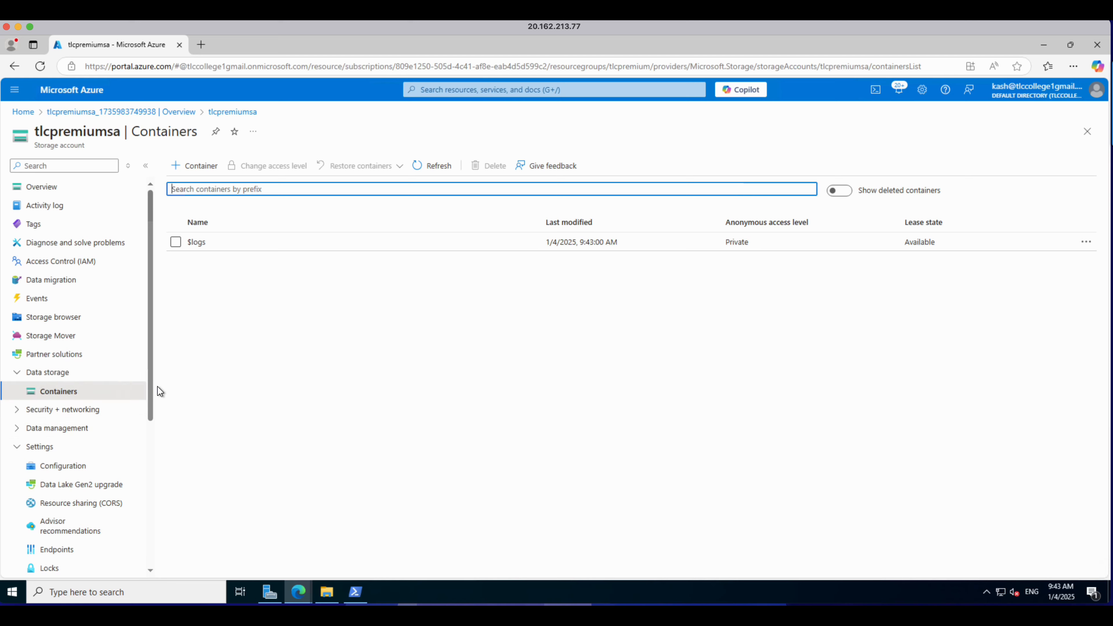
Step: Create a new blob container named premiumdata in the tlcpremiumsa storage account
{"action": "left_click", "coordinate": [194, 167]}
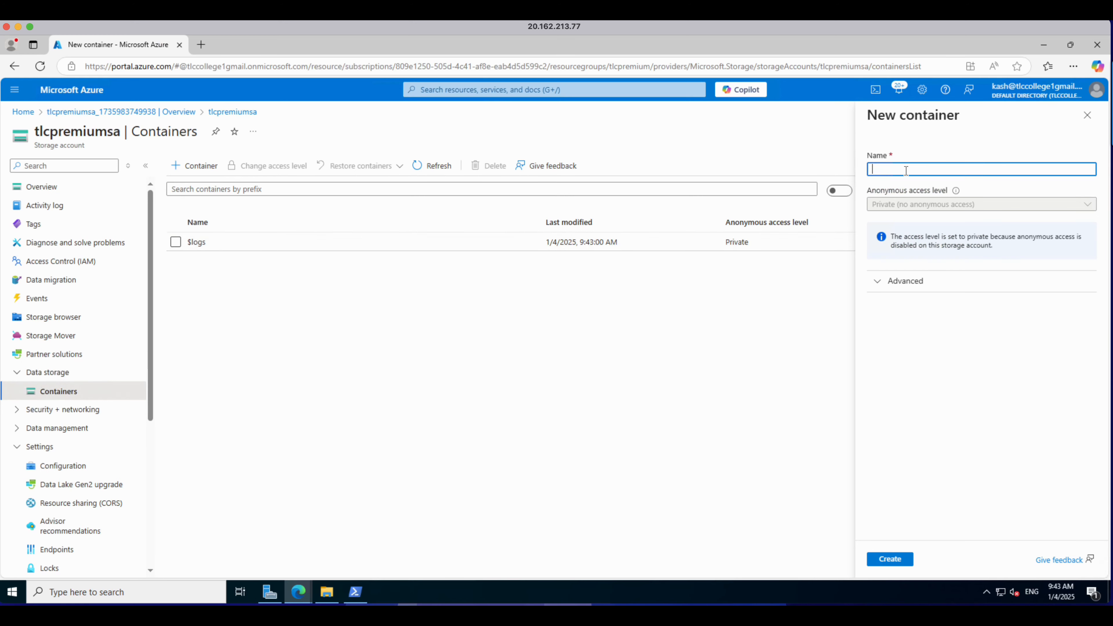
{"action": "type", "text": "iumdata"}
{"action": "left_click", "coordinate": [896, 563]}
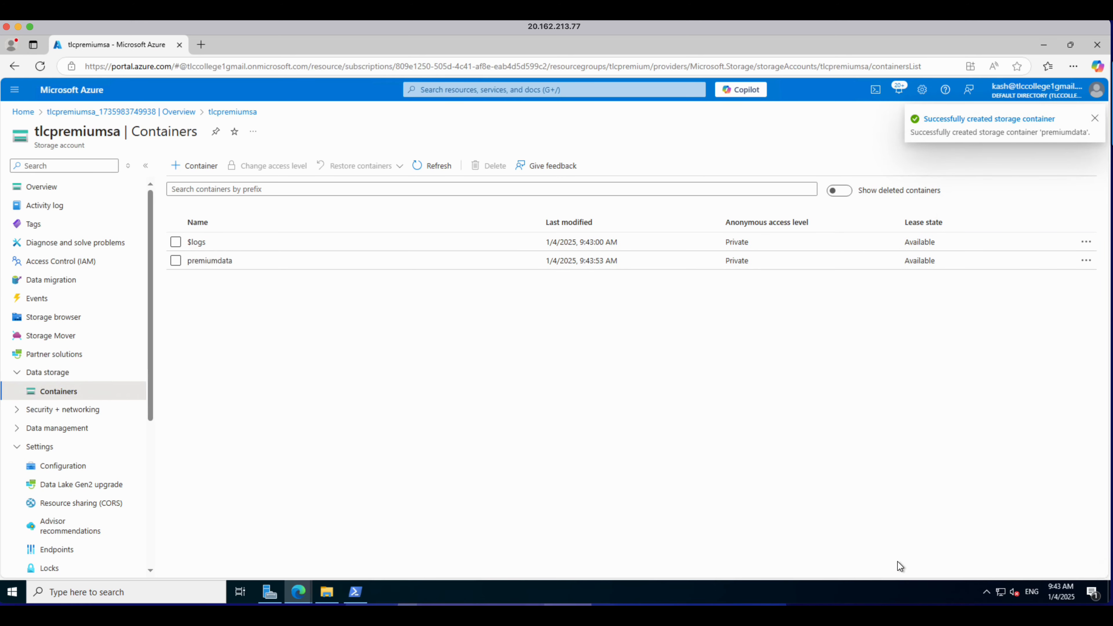
Step: Upload the file sample1.txt from the storage data folder to the premiumdata container
{"action": "left_click", "coordinate": [210, 260]}
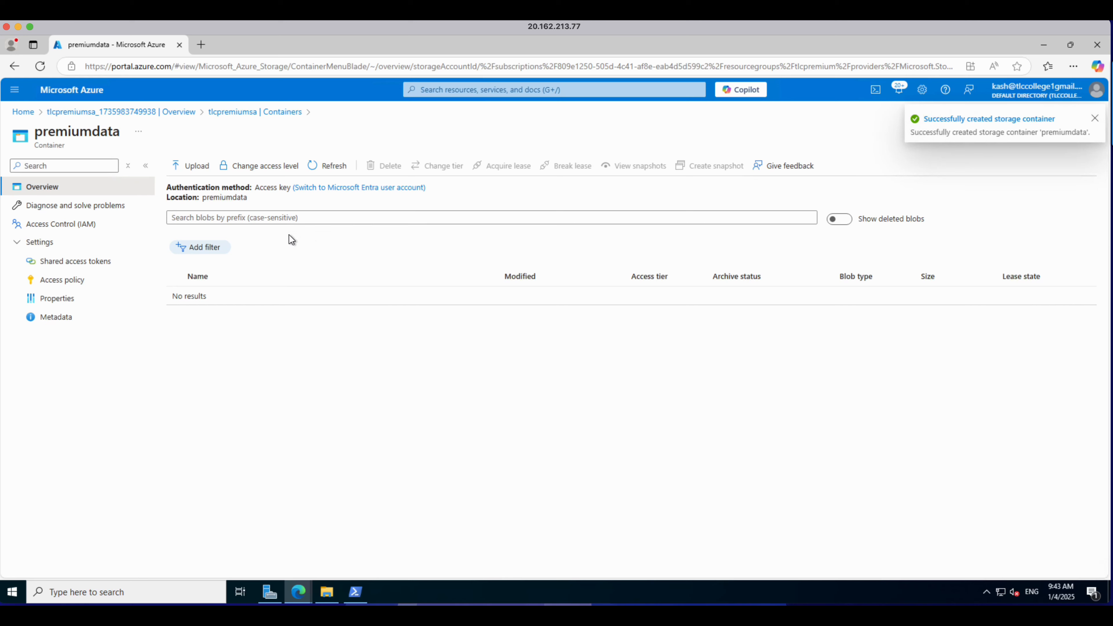
{"action": "left_click", "coordinate": [201, 166]}
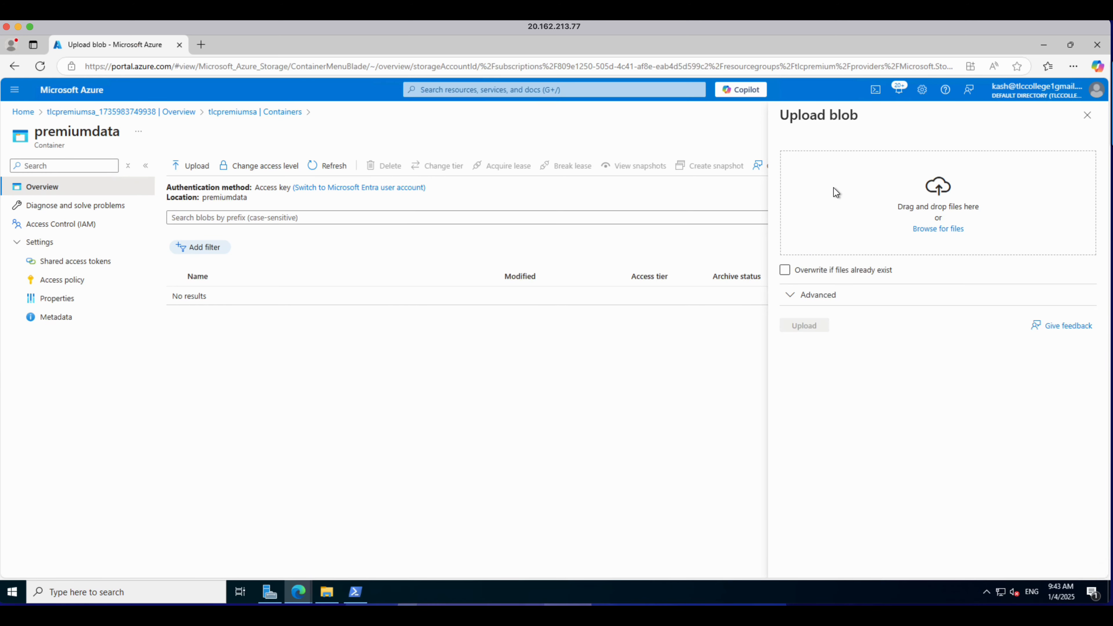
{"action": "left_click", "coordinate": [933, 232]}
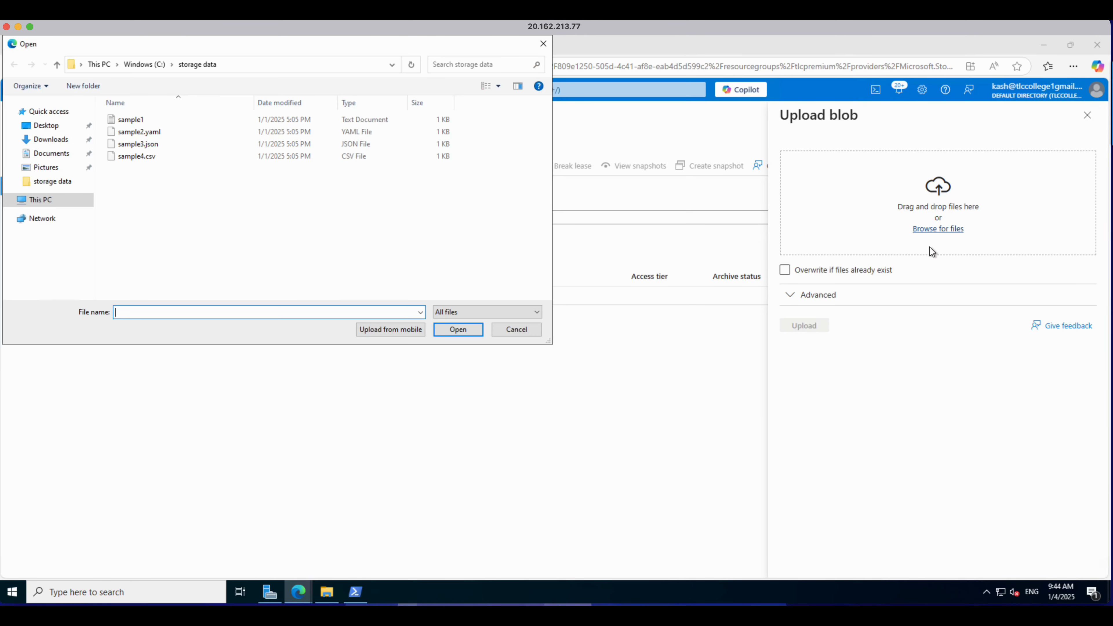
{"action": "left_click", "coordinate": [133, 120]}
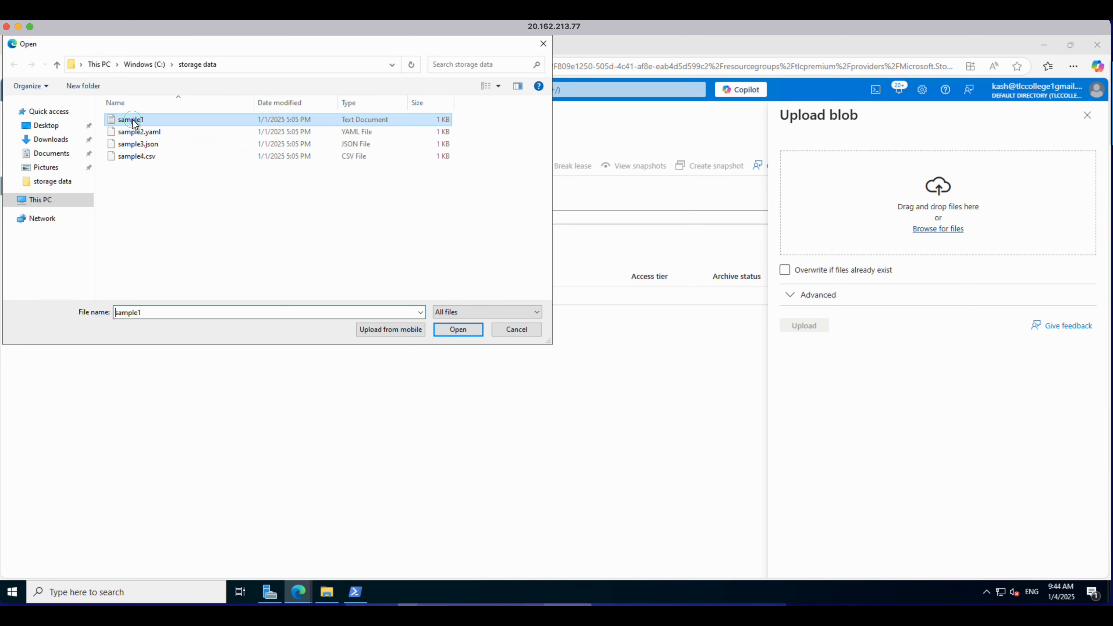
{"action": "left_click", "coordinate": [133, 132]}
{"action": "left_click", "coordinate": [134, 144]}
{"action": "left_click", "coordinate": [137, 156]}
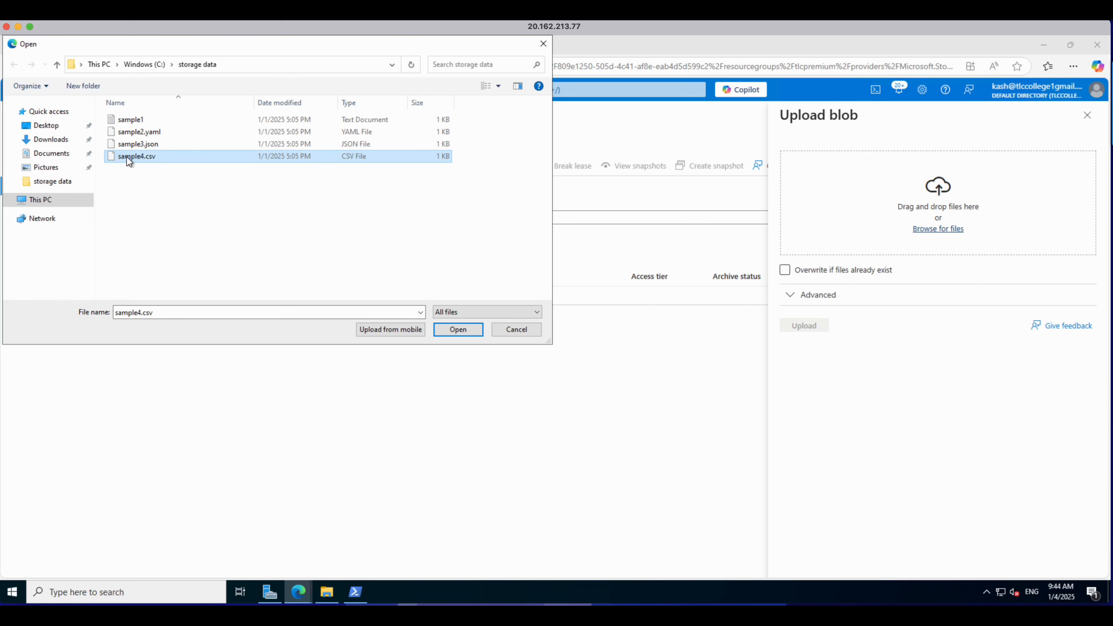
{"action": "left_click", "coordinate": [159, 147]}
{"action": "left_click", "coordinate": [160, 157]}
{"action": "left_click", "coordinate": [138, 125]}
{"action": "left_click", "coordinate": [459, 333]}
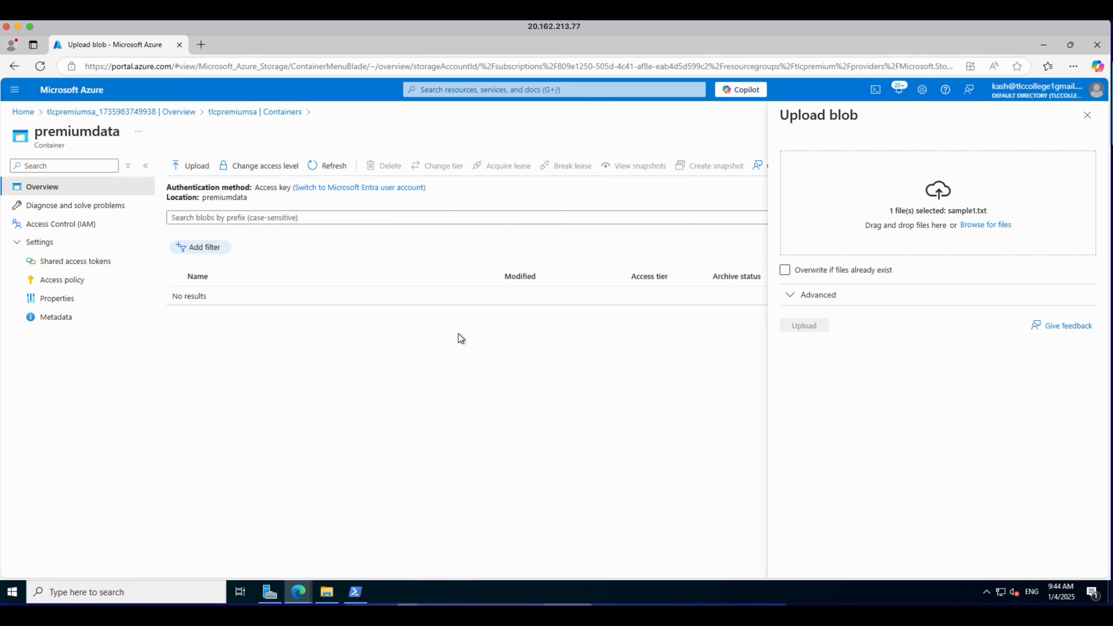
{"action": "left_click", "coordinate": [805, 326]}
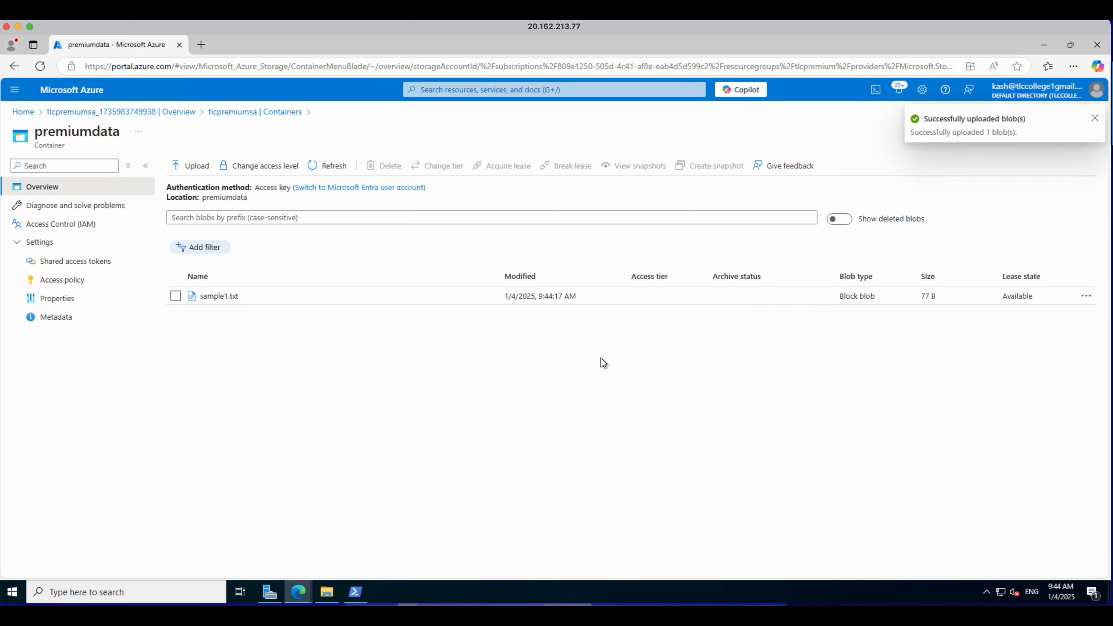
Step: Open the sample1.txt blob in the premiumdata container and check which access tiers can be selected for it
{"action": "left_click", "coordinate": [219, 296]}
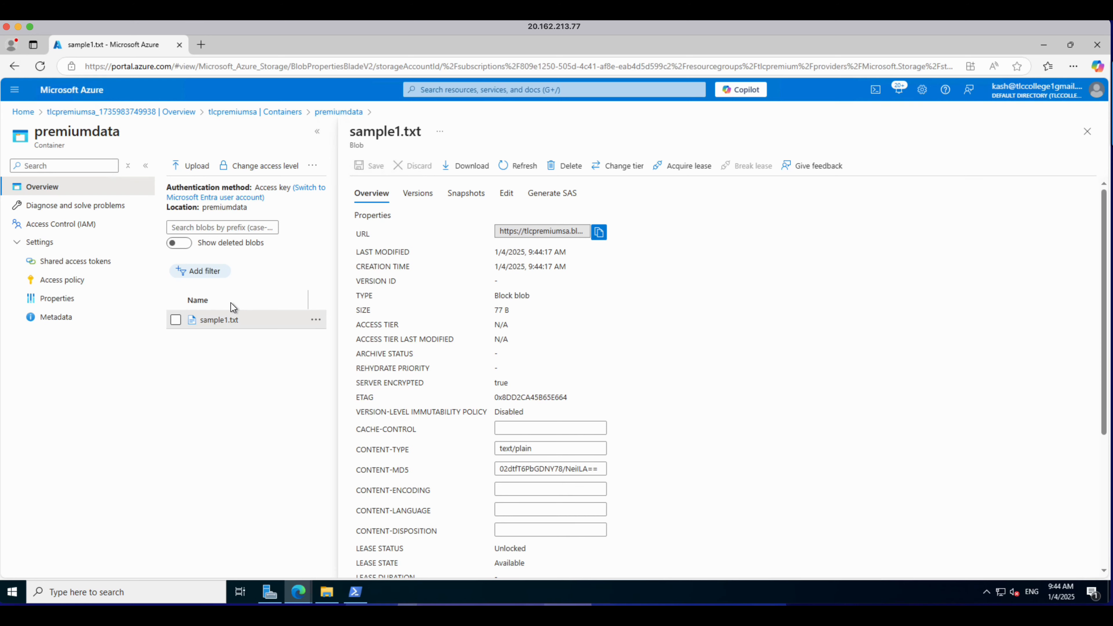
{"action": "left_click", "coordinate": [615, 173]}
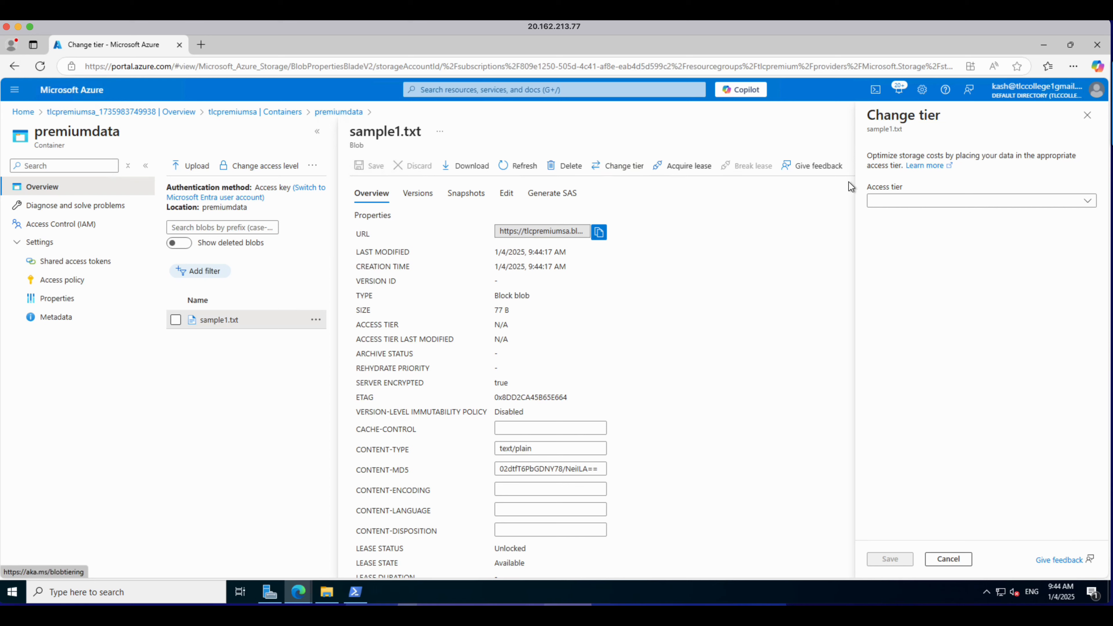
{"action": "left_click", "coordinate": [976, 206]}
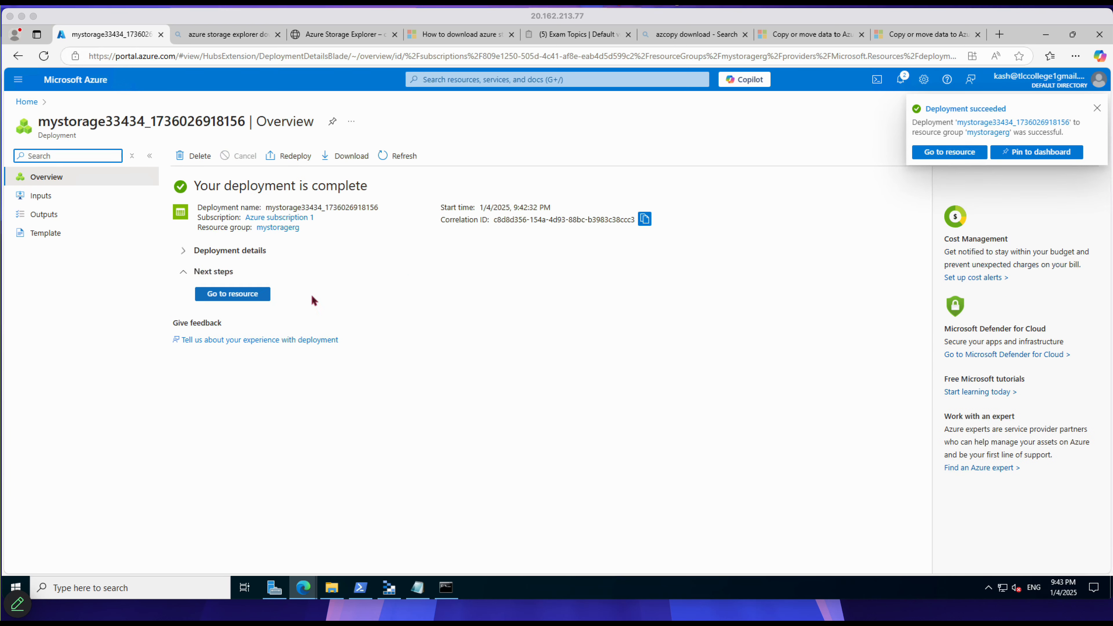
Step: Open the deployed mystorage33434 storage account and display its blob containers
{"action": "left_click", "coordinate": [226, 297]}
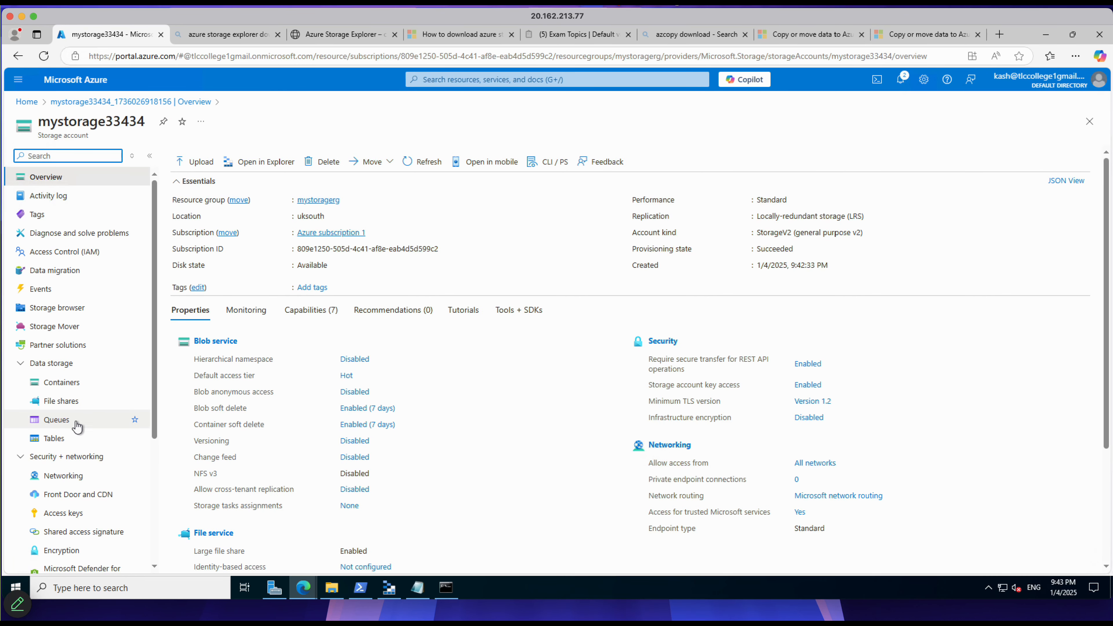
{"action": "left_click", "coordinate": [72, 384]}
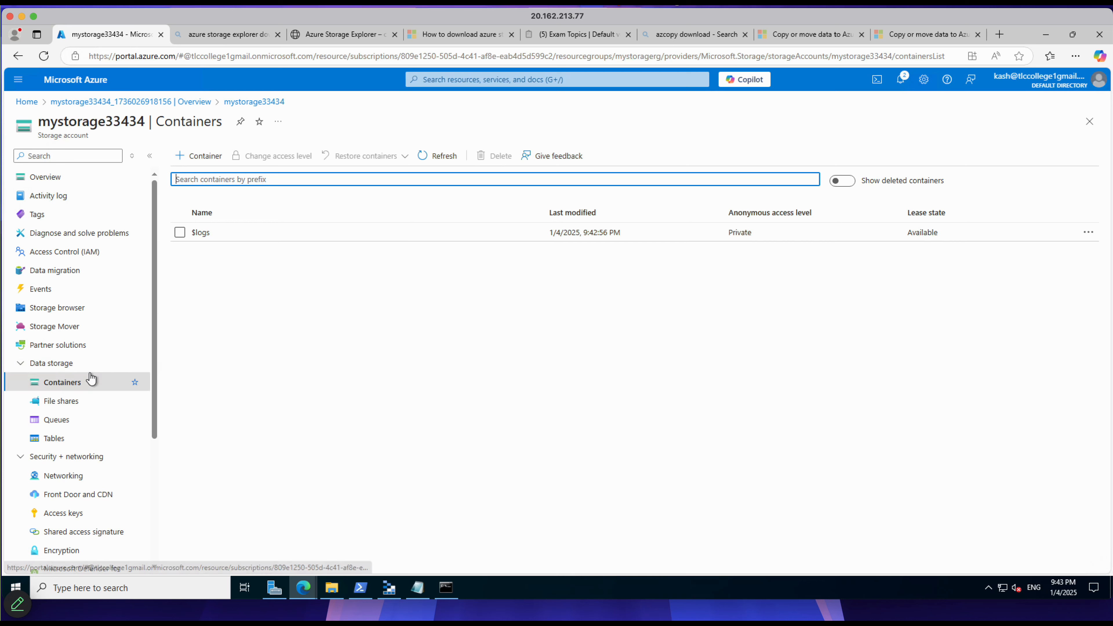
{"action": "scroll", "coordinate": [90, 379], "scroll_direction": "down", "scroll_amount": 4}
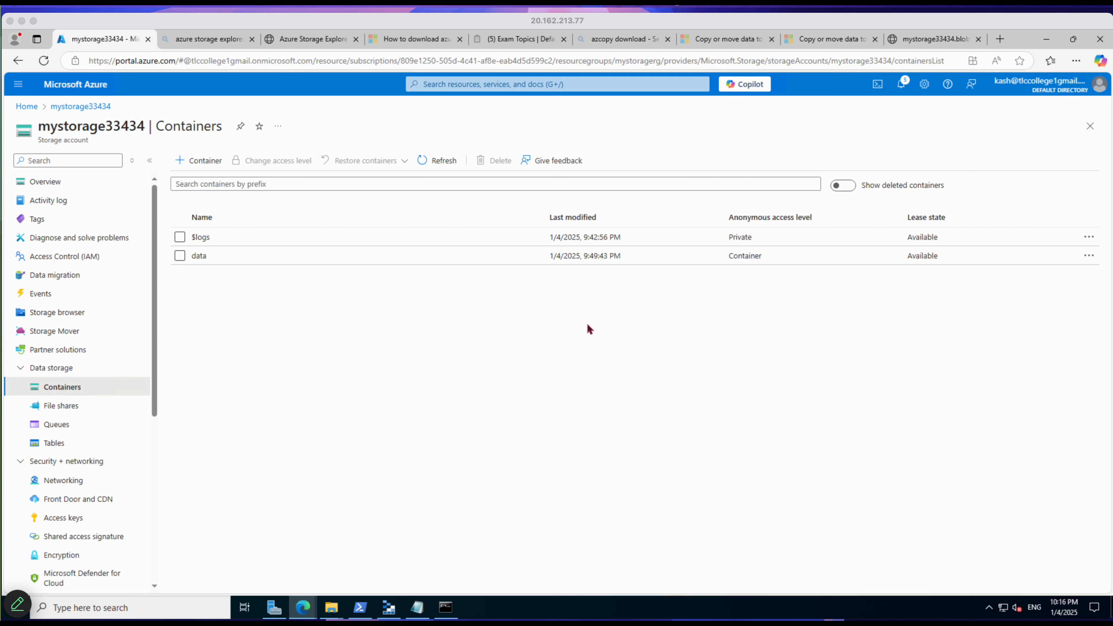
Step: Look up the azcopy download search results, then inspect the temp4 and azcopy folders on the C: drive in File Explorer
{"action": "left_click", "coordinate": [408, 41]}
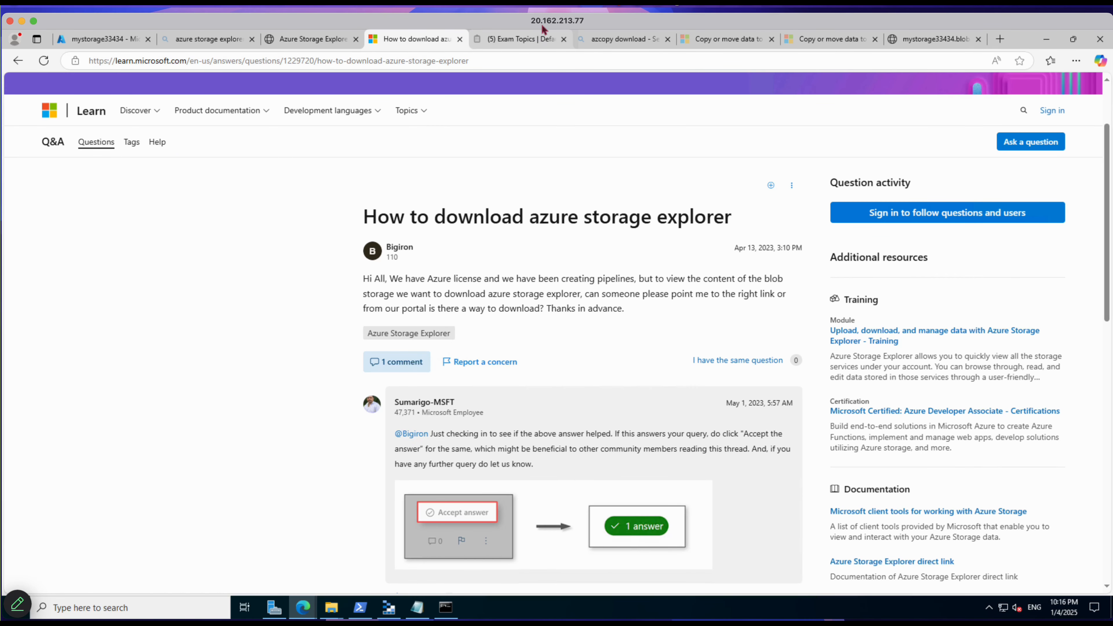
{"action": "left_click", "coordinate": [597, 40]}
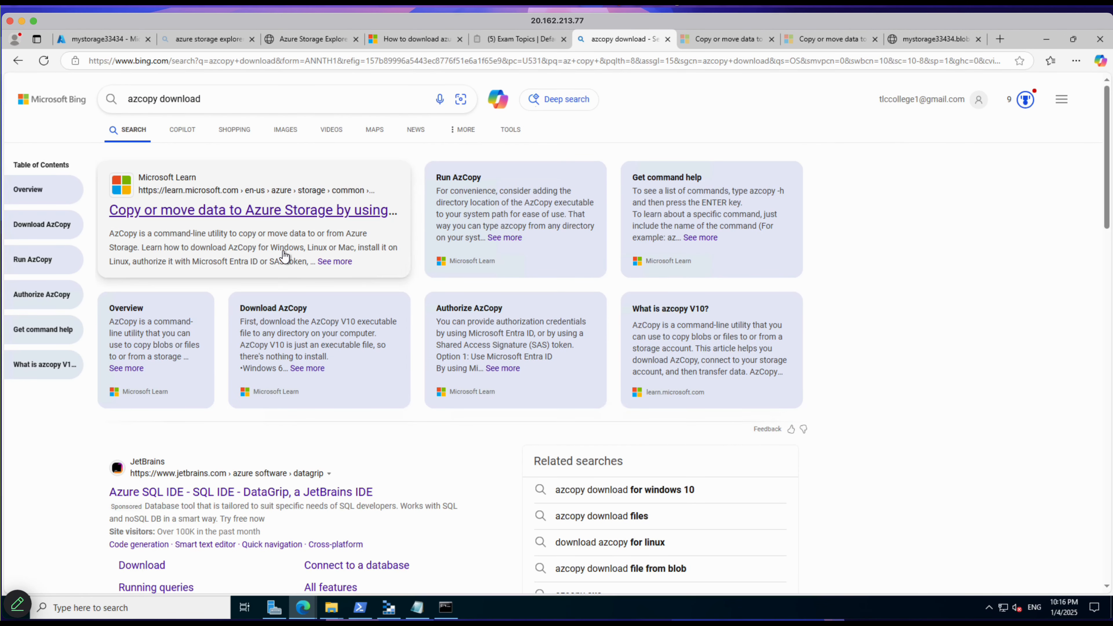
{"action": "left_click", "coordinate": [341, 606]}
{"action": "left_click", "coordinate": [314, 586]}
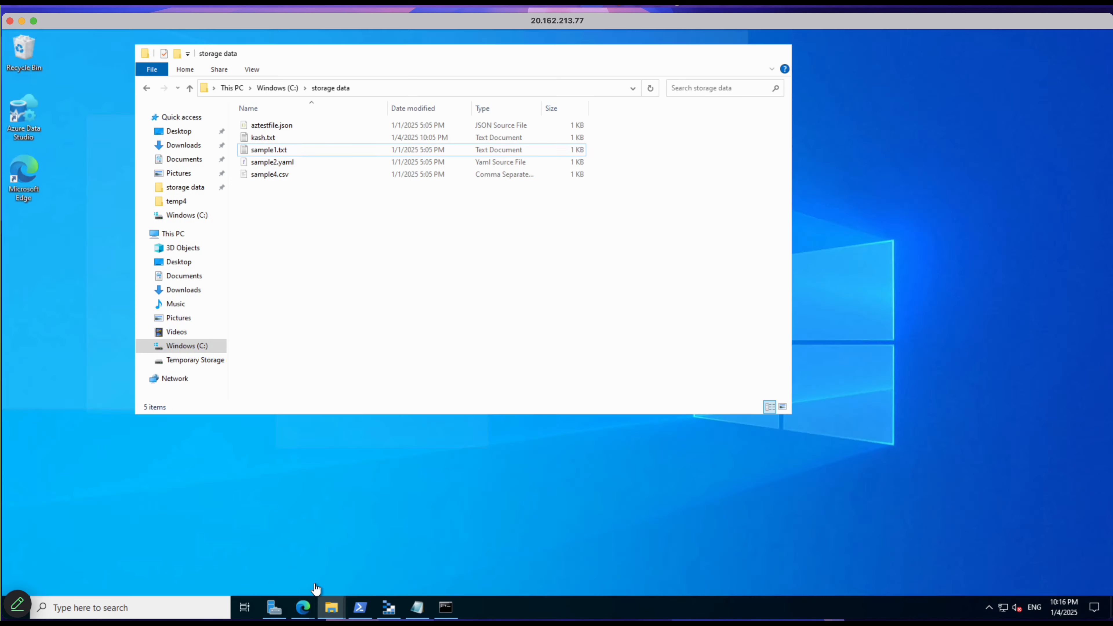
{"action": "left_click", "coordinate": [198, 349]}
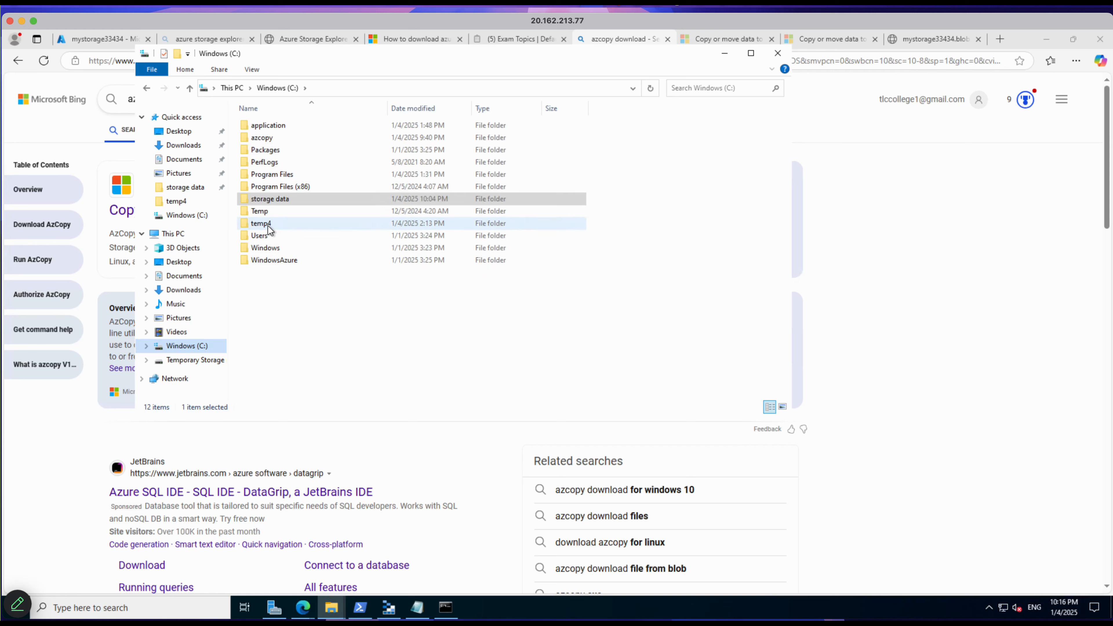
{"action": "double_click", "coordinate": [262, 224]}
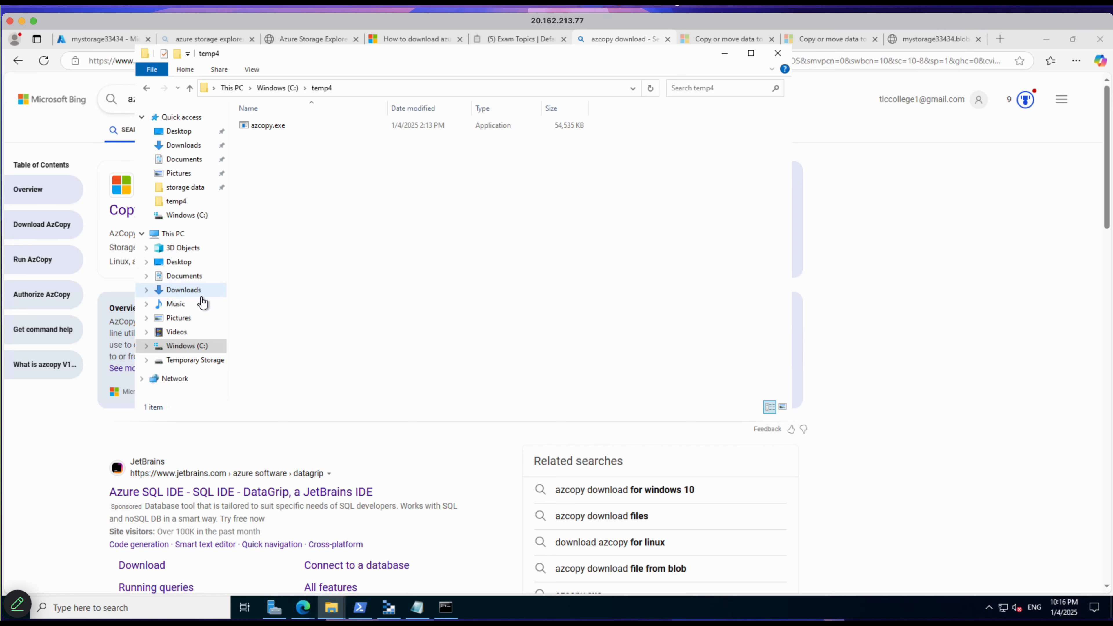
{"action": "left_click", "coordinate": [184, 347]}
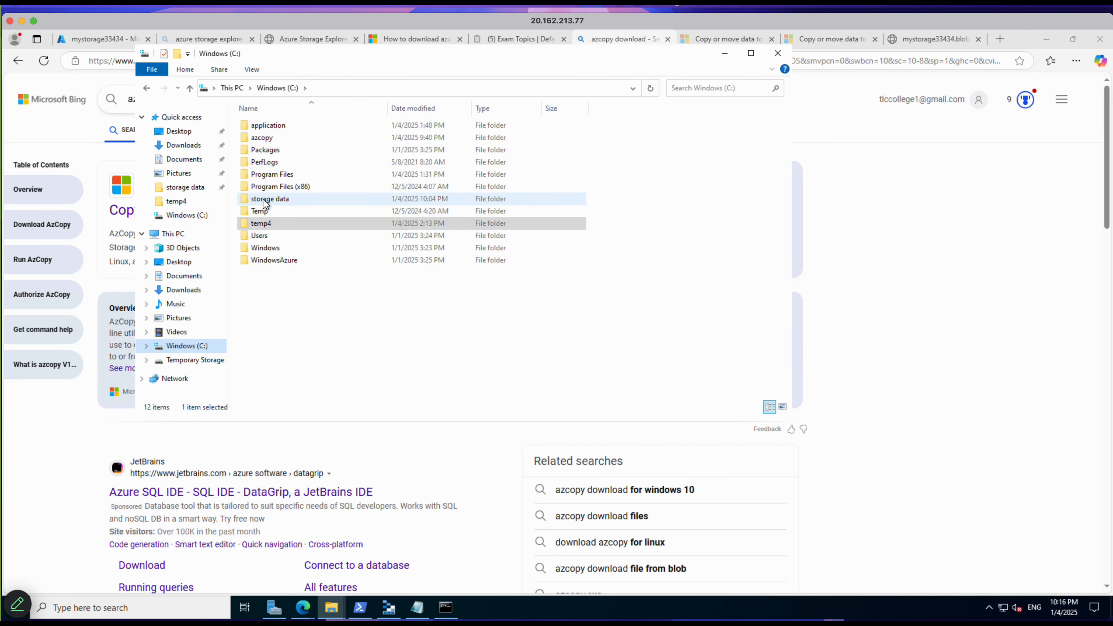
{"action": "double_click", "coordinate": [262, 139]}
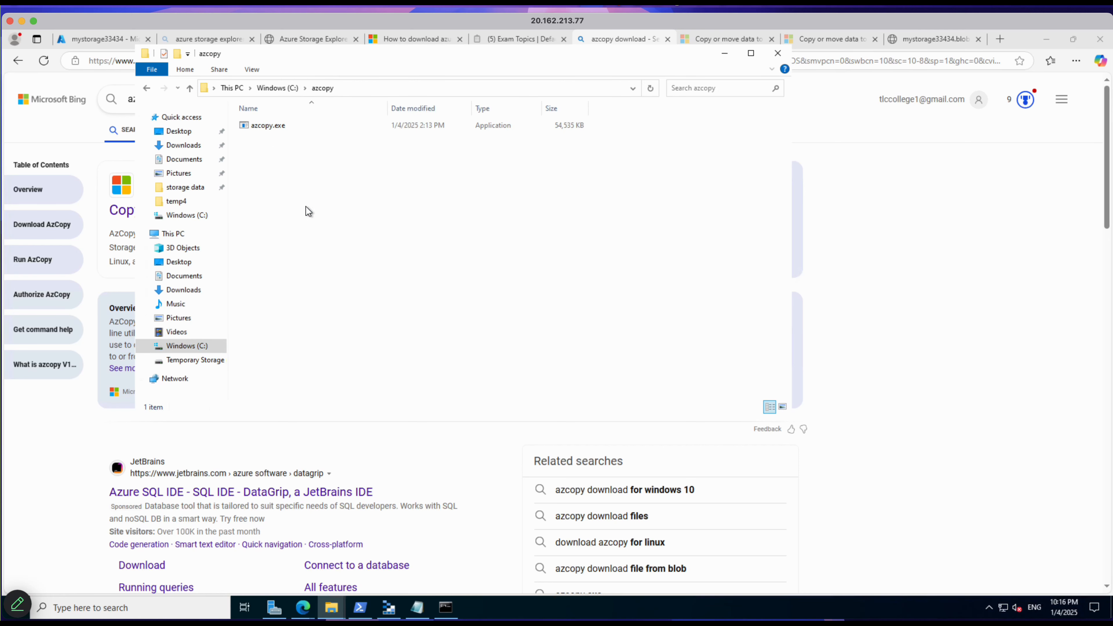
Step: Switch to the Notepad file with the azcopy commands and widen its window to the full screen width
{"action": "left_click", "coordinate": [417, 607]}
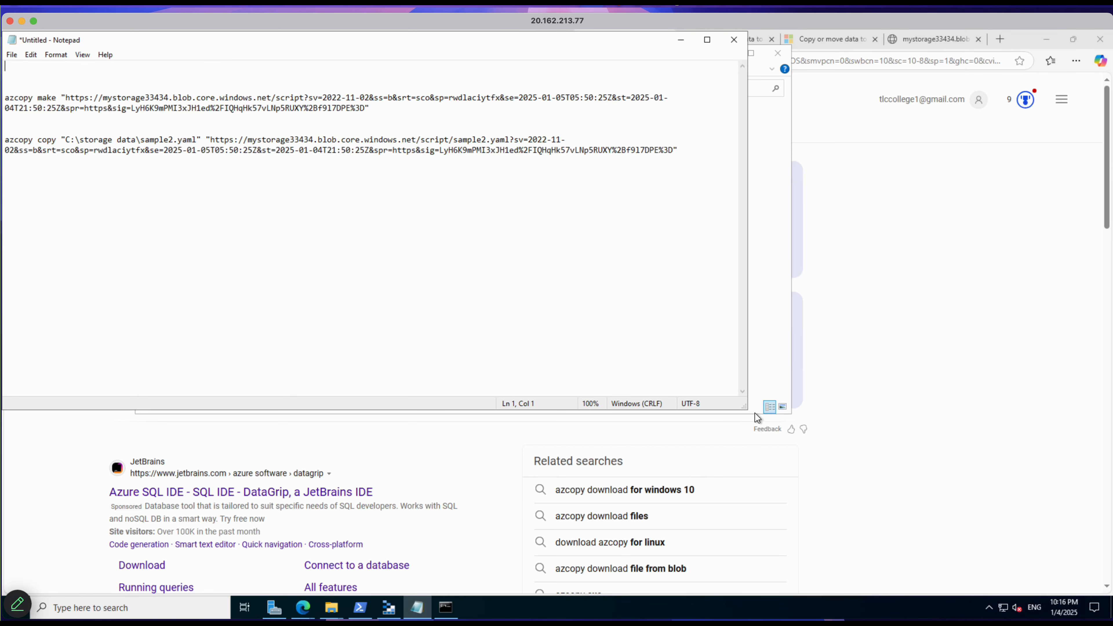
{"action": "left_click_drag", "start_coordinate": [755, 413], "coordinate": [1111, 519]}
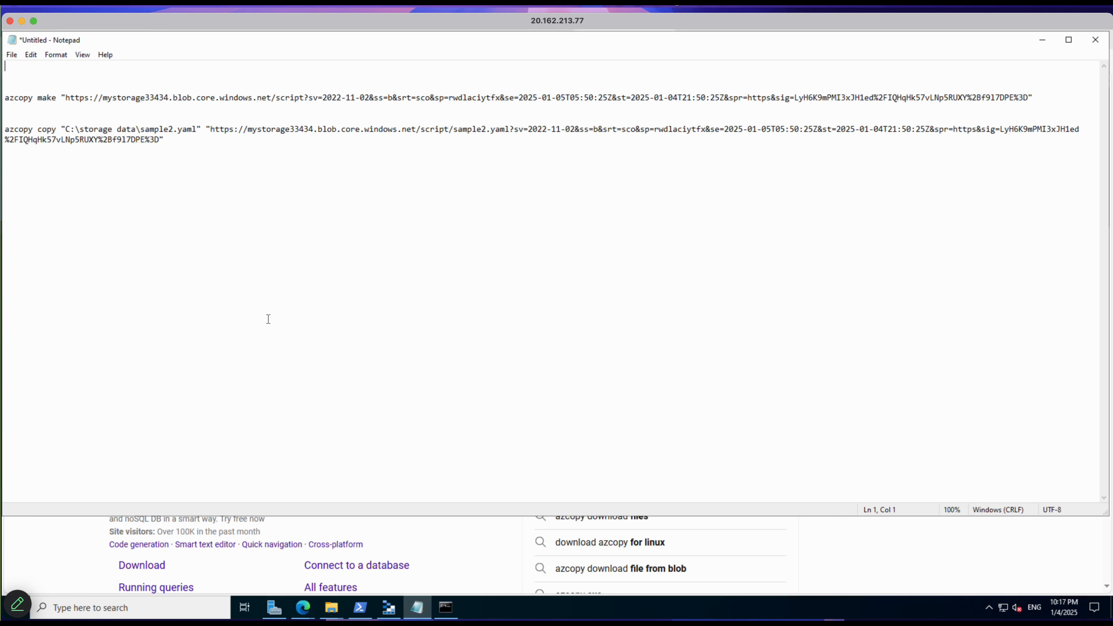
{"action": "left_click", "coordinate": [210, 216]}
Step: Return to the Azure portal and open the shared access signature settings of the mystorage33434 storage account
{"action": "left_click", "coordinate": [303, 607]}
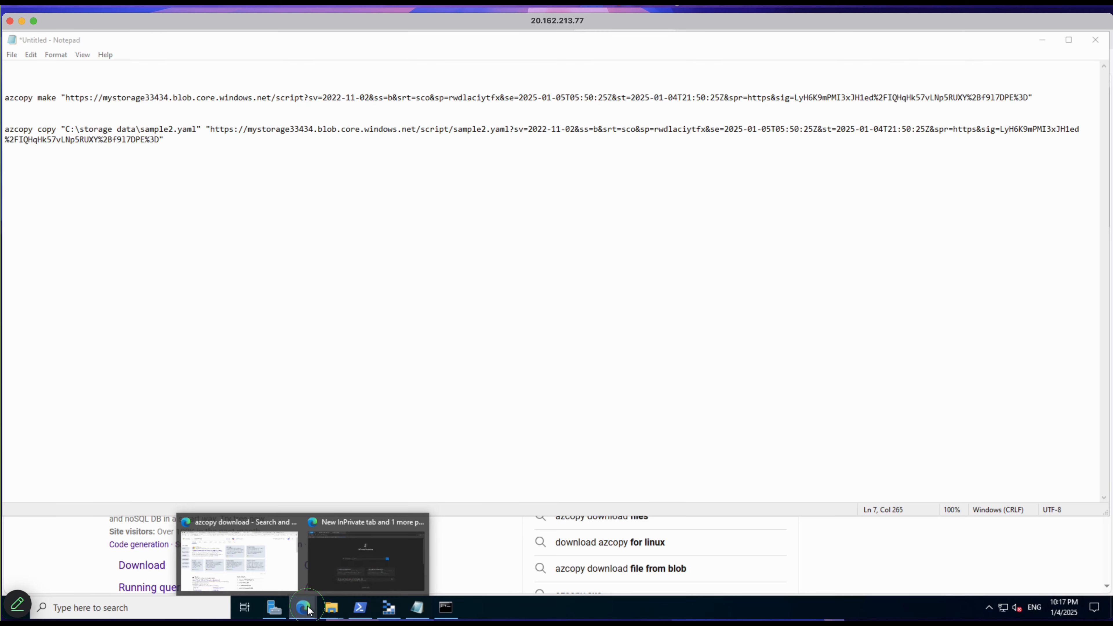
{"action": "left_click", "coordinate": [275, 587]}
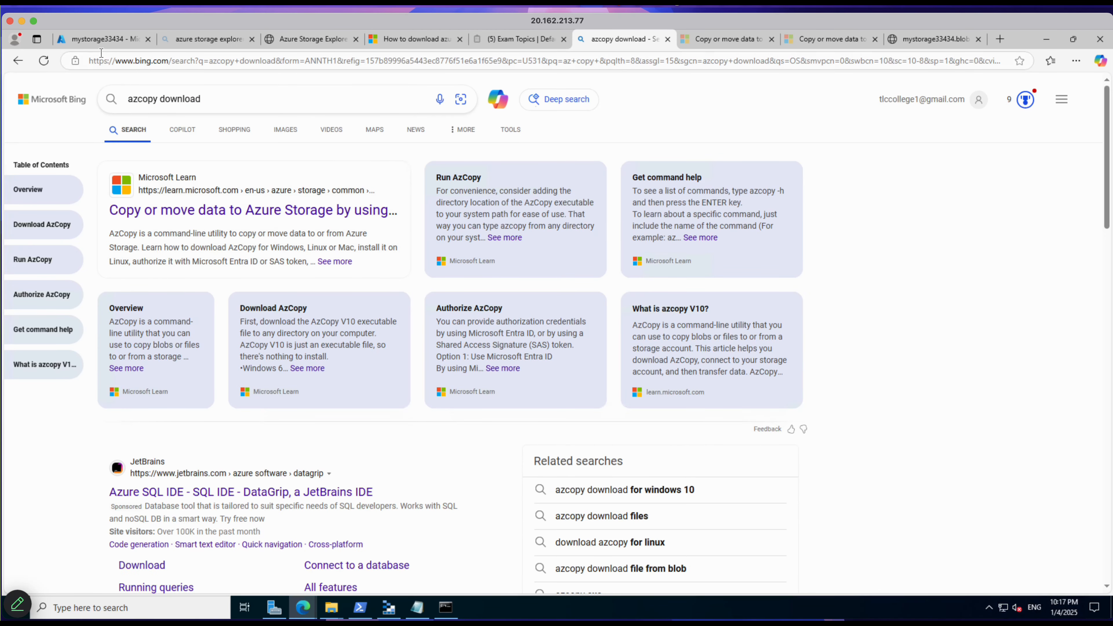
{"action": "left_click", "coordinate": [99, 44]}
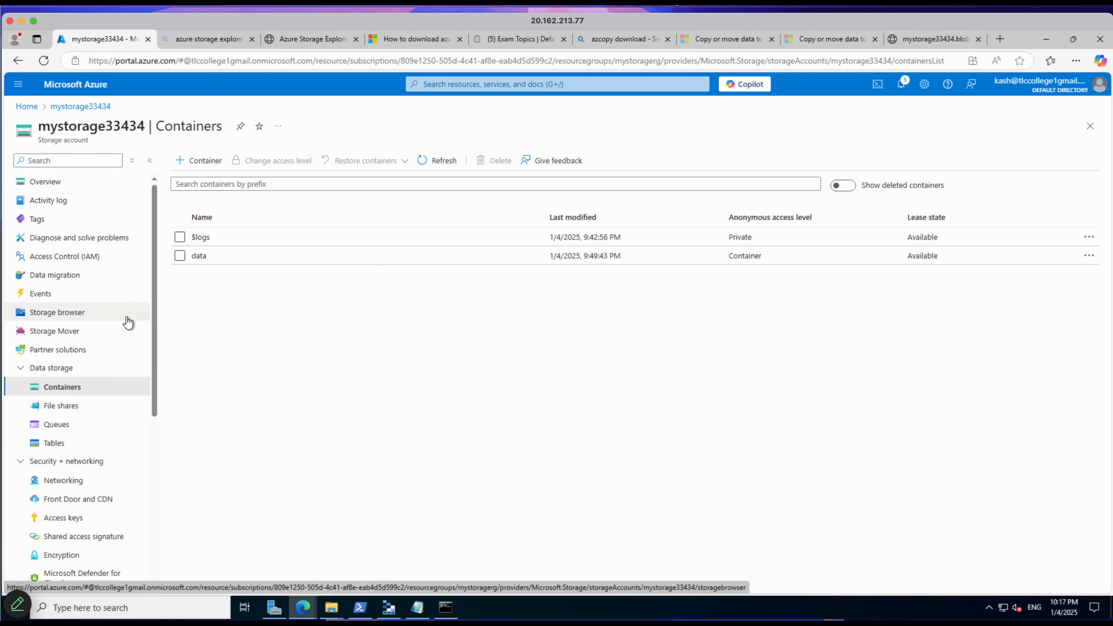
{"action": "scroll", "coordinate": [128, 323], "scroll_direction": "down", "scroll_amount": 6}
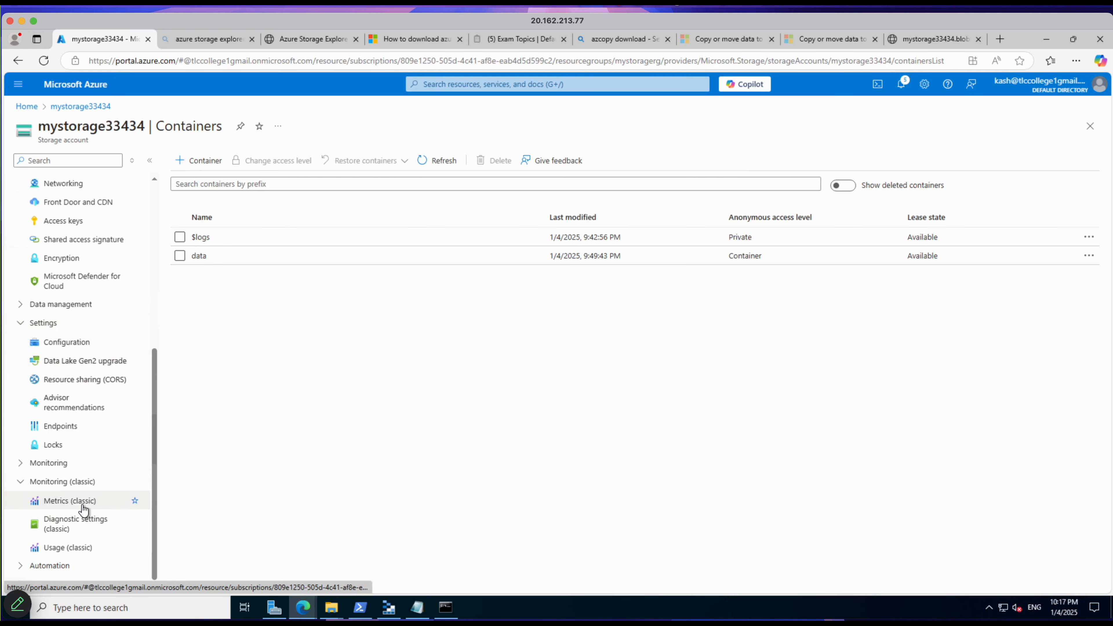
{"action": "scroll", "coordinate": [84, 500], "scroll_direction": "up", "scroll_amount": 3}
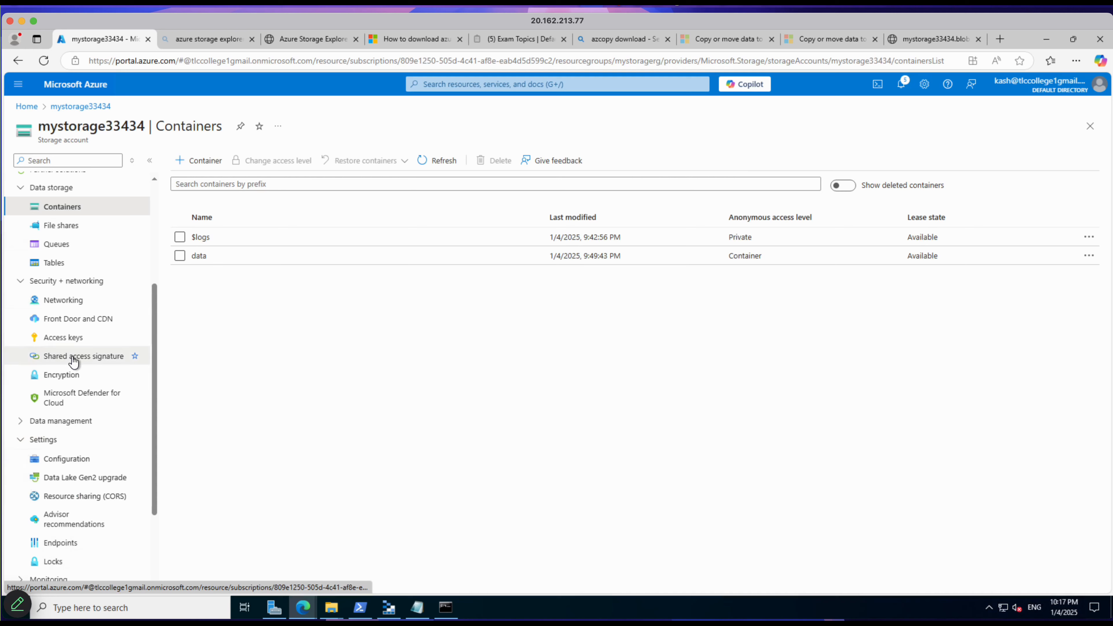
{"action": "left_click", "coordinate": [83, 363]}
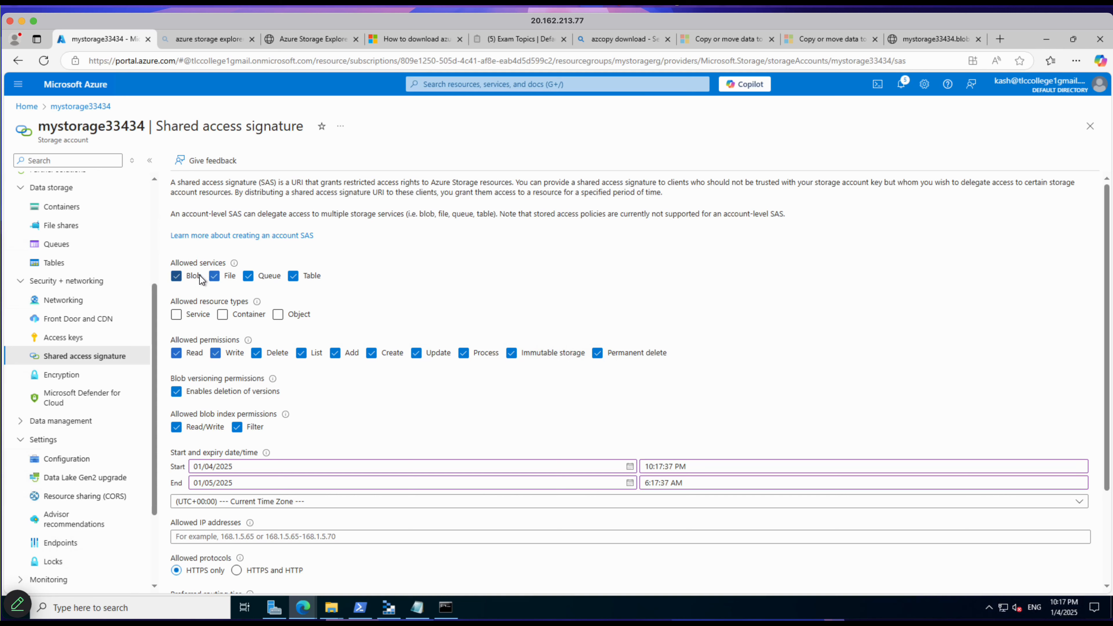
Step: Limit the SAS to the Blob service and allow the Service, Container and Object resource types
{"action": "left_click", "coordinate": [213, 279]}
{"action": "left_click", "coordinate": [271, 282]}
{"action": "left_click", "coordinate": [293, 276]}
{"action": "left_click", "coordinate": [278, 314]}
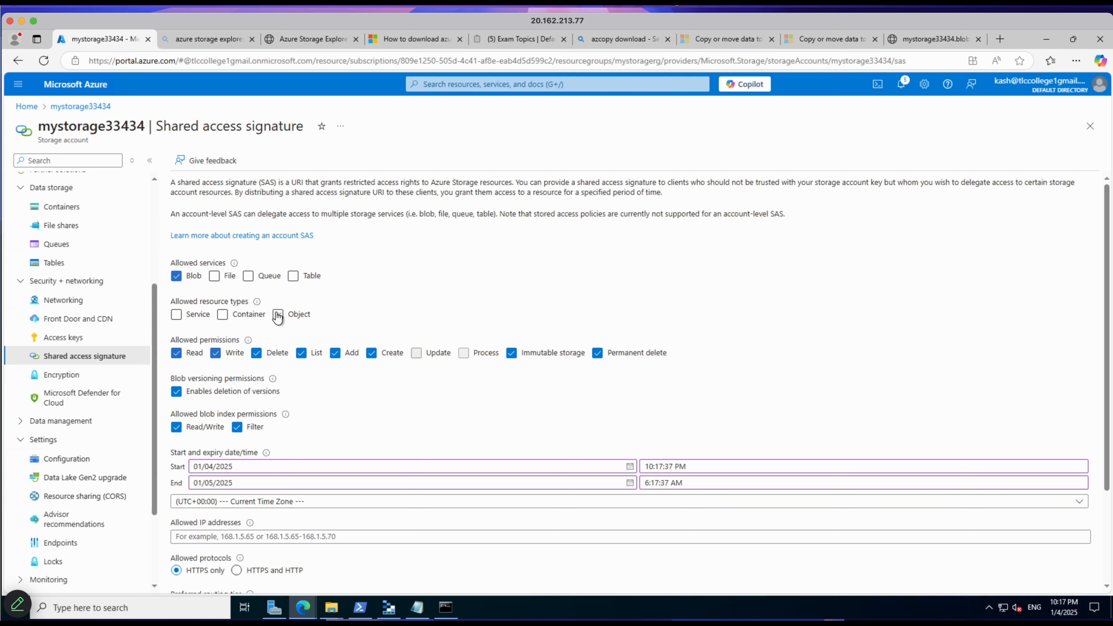
{"action": "left_click", "coordinate": [223, 314]}
{"action": "left_click", "coordinate": [176, 315]}
Step: Generate the SAS and connection string with signing key key1 and copy the SAS token
{"action": "scroll", "coordinate": [240, 390], "scroll_direction": "down", "scroll_amount": 3}
{"action": "mouse_move", "coordinate": [249, 400]}
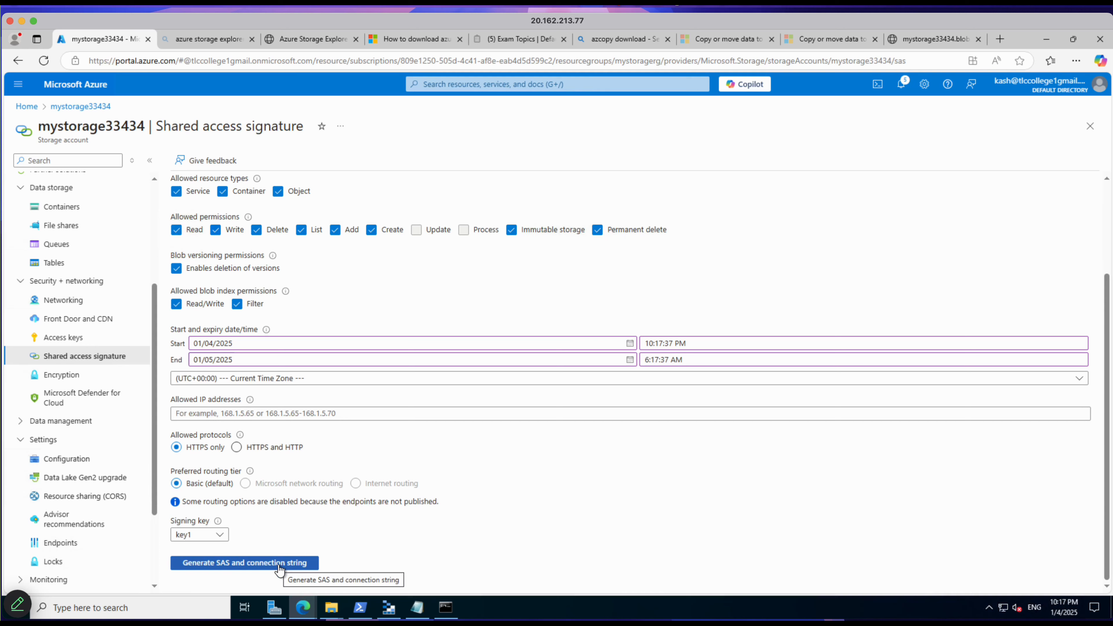
{"action": "left_click", "coordinate": [245, 563]}
{"action": "scroll", "coordinate": [327, 535], "scroll_direction": "down", "scroll_amount": 3}
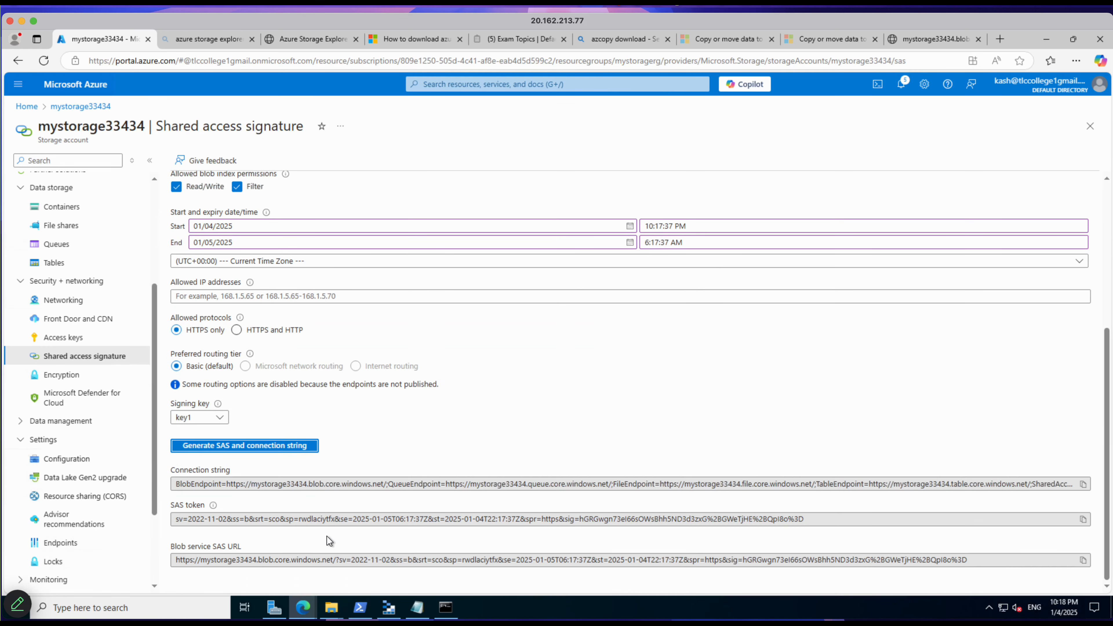
{"action": "left_click", "coordinate": [1083, 519]}
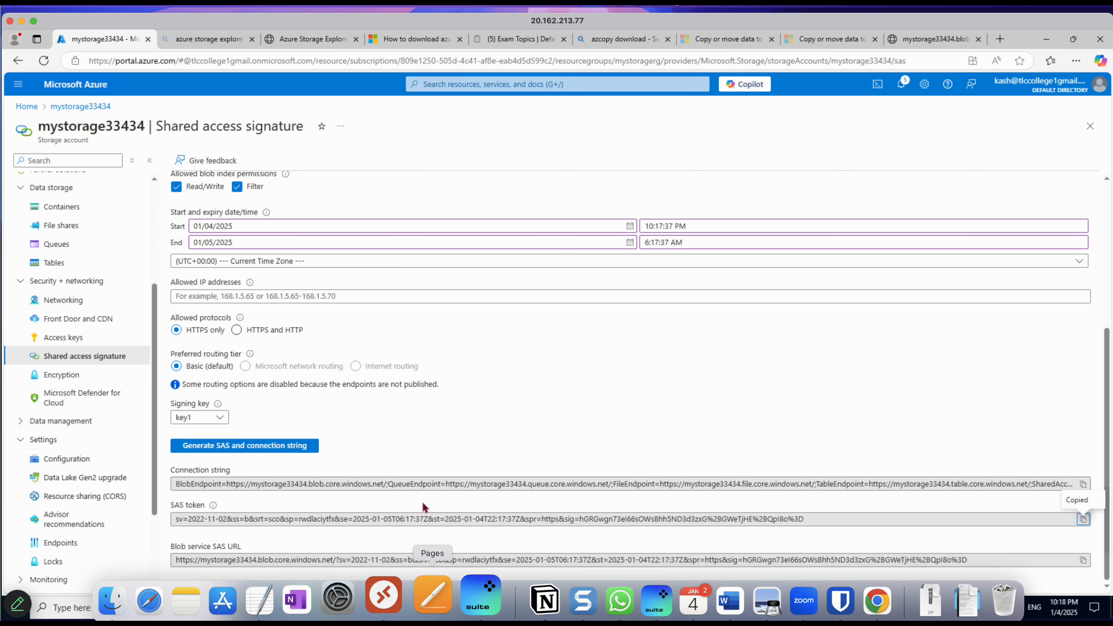
Step: In the Notepad azcopy make command, replace the container name script with kashcontainer
{"action": "left_click", "coordinate": [419, 614]}
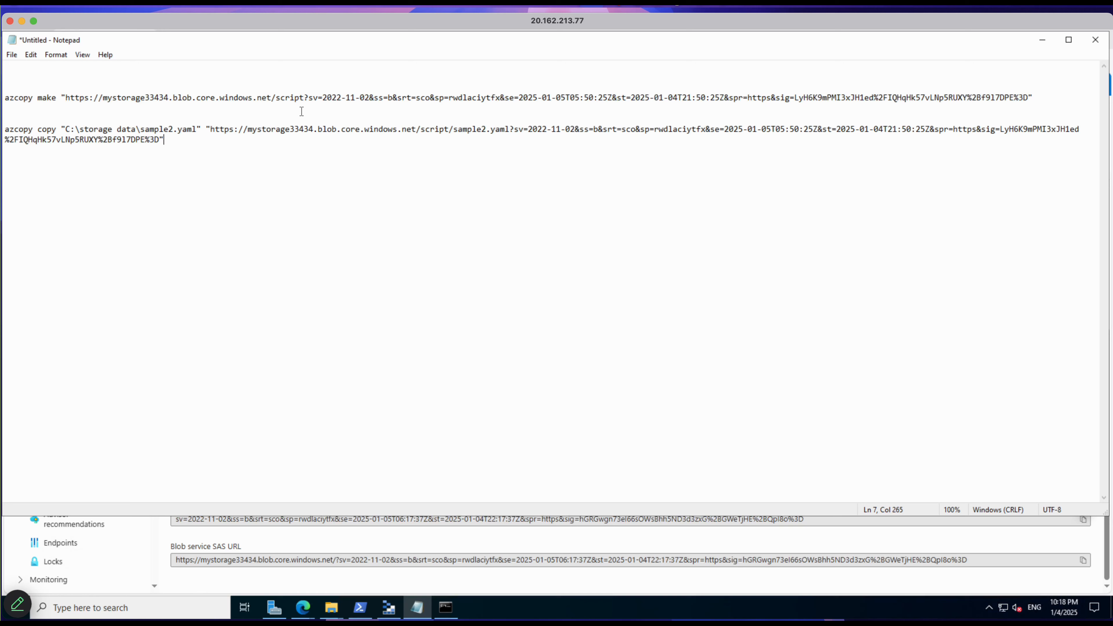
{"action": "left_click", "coordinate": [302, 100]}
{"action": "left_click", "coordinate": [305, 100]}
{"action": "key", "text": "BackSpace"}
{"action": "key", "text": "BackSpace"}
{"action": "key", "text": "BackSpace"}
{"action": "key", "text": "BackSpace"}
{"action": "key", "text": "BackSpace"}
{"action": "key", "text": "BackSpace"}
{"action": "type", "text": "kashc"}
{"action": "type", "text": "ontai"}
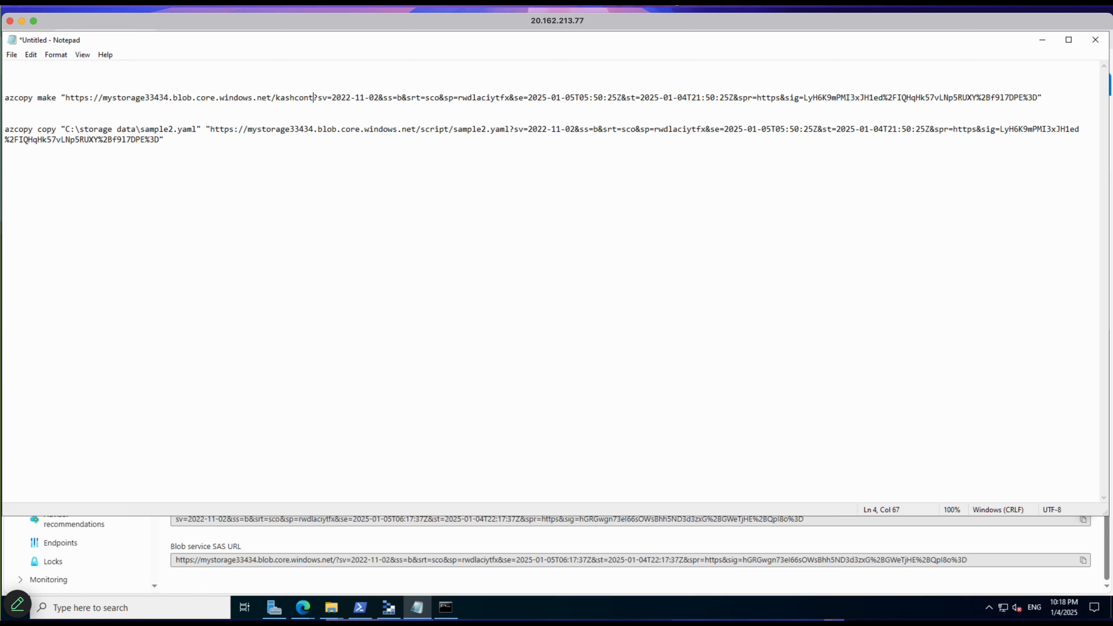
{"action": "type", "text": "ner"}
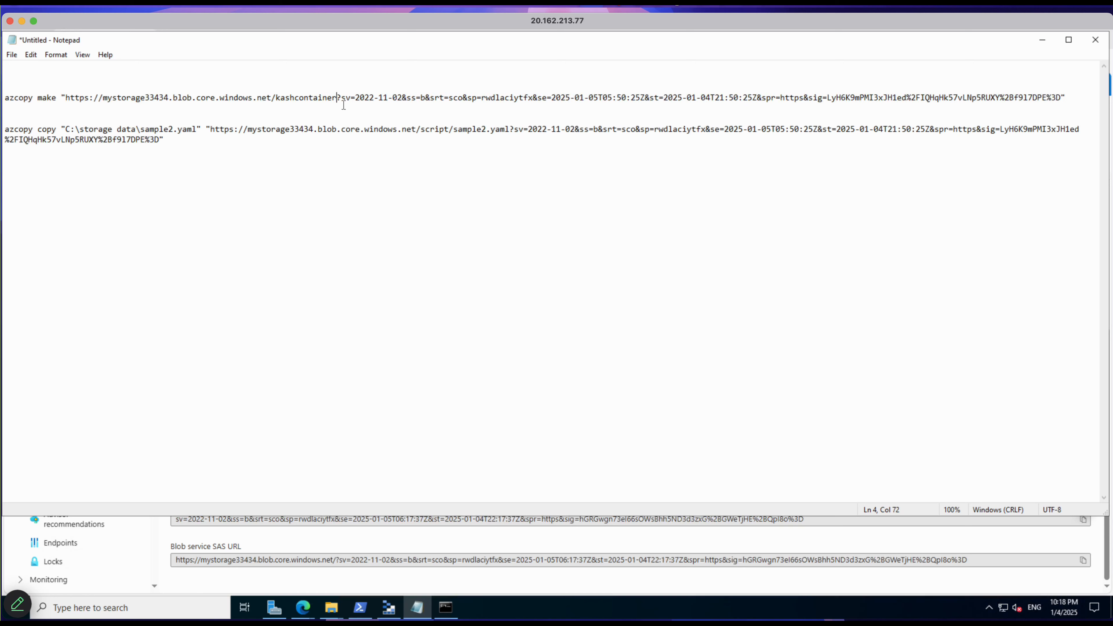
Step: Go back to the Azure portal and copy the generated SAS token again
{"action": "left_click", "coordinate": [303, 608]}
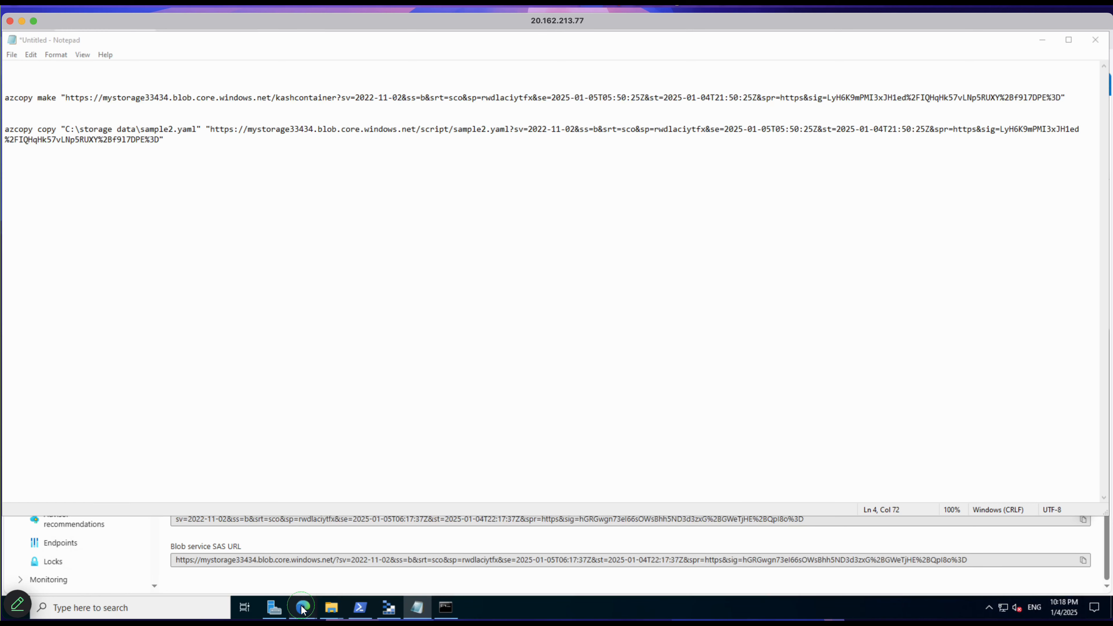
{"action": "left_click", "coordinate": [486, 587]}
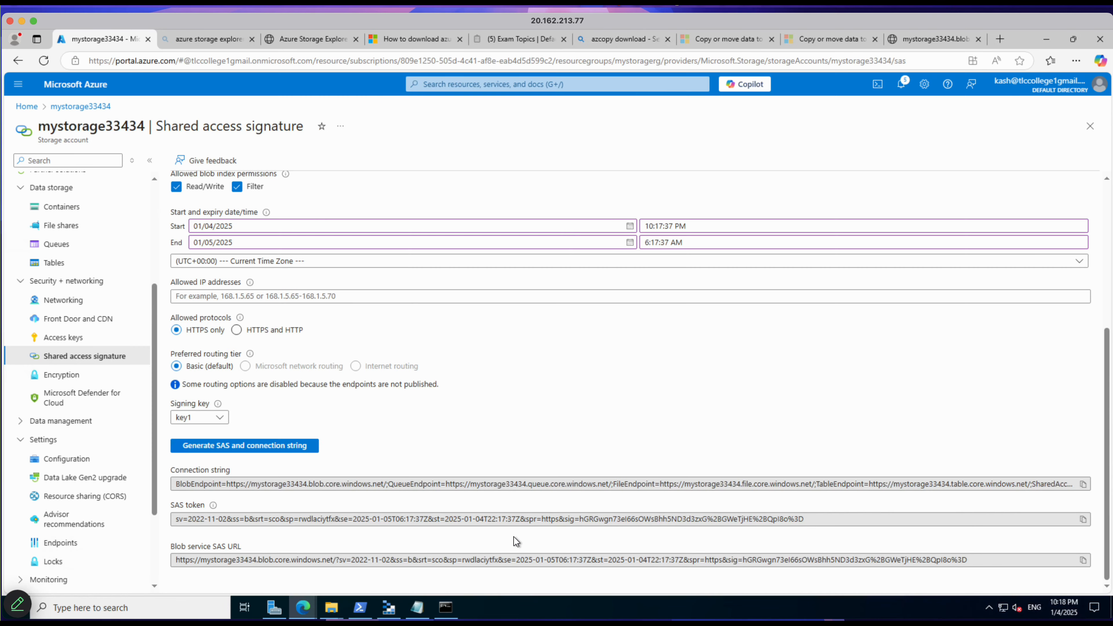
{"action": "left_click", "coordinate": [1083, 520]}
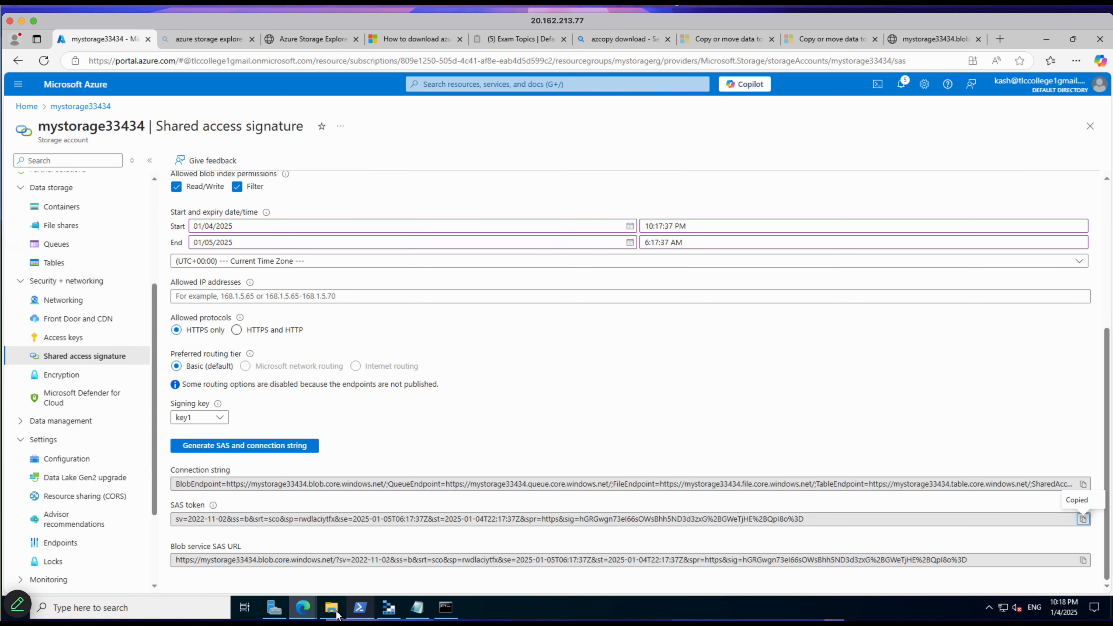
{"action": "left_click", "coordinate": [417, 607]}
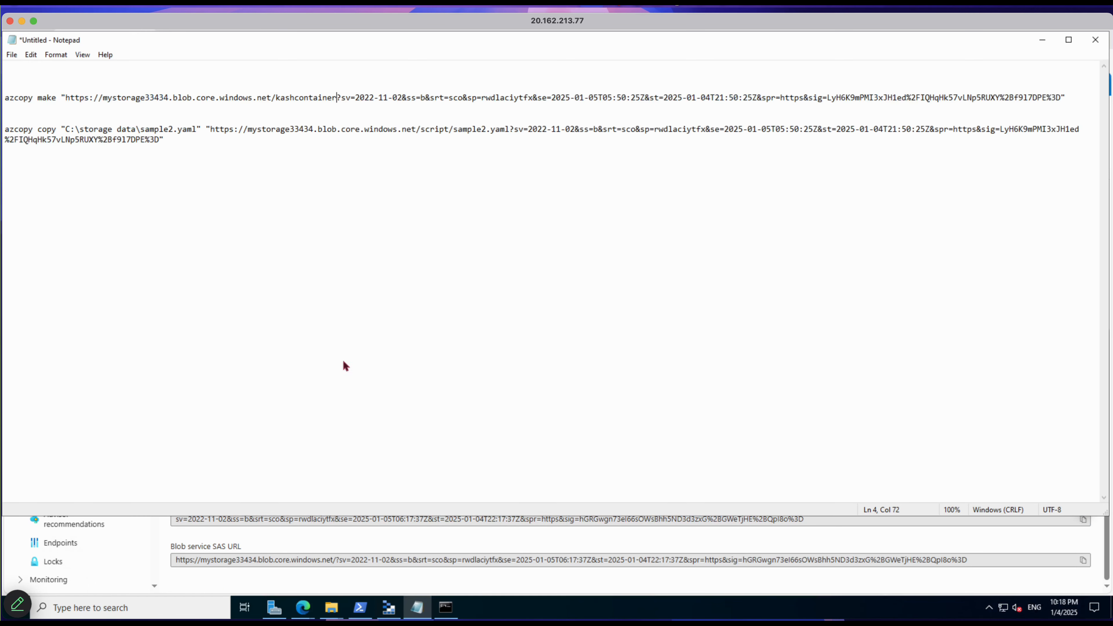
{"action": "left_click", "coordinate": [342, 351]}
{"action": "left_click_drag", "start_coordinate": [355, 97], "coordinate": [1062, 104]}
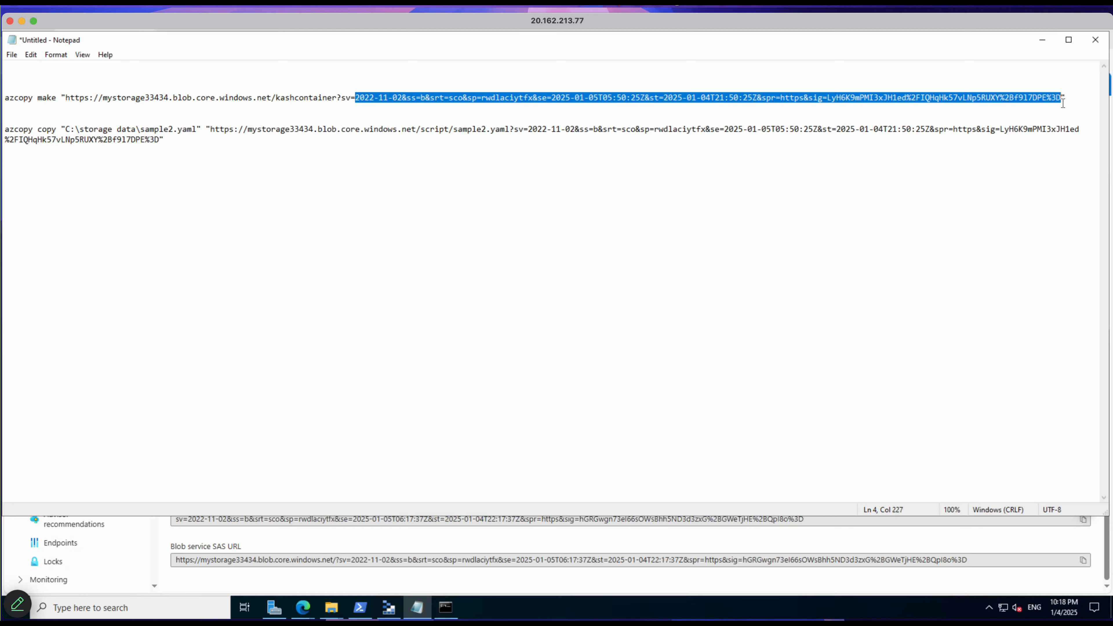
{"action": "right_click", "coordinate": [1007, 101]}
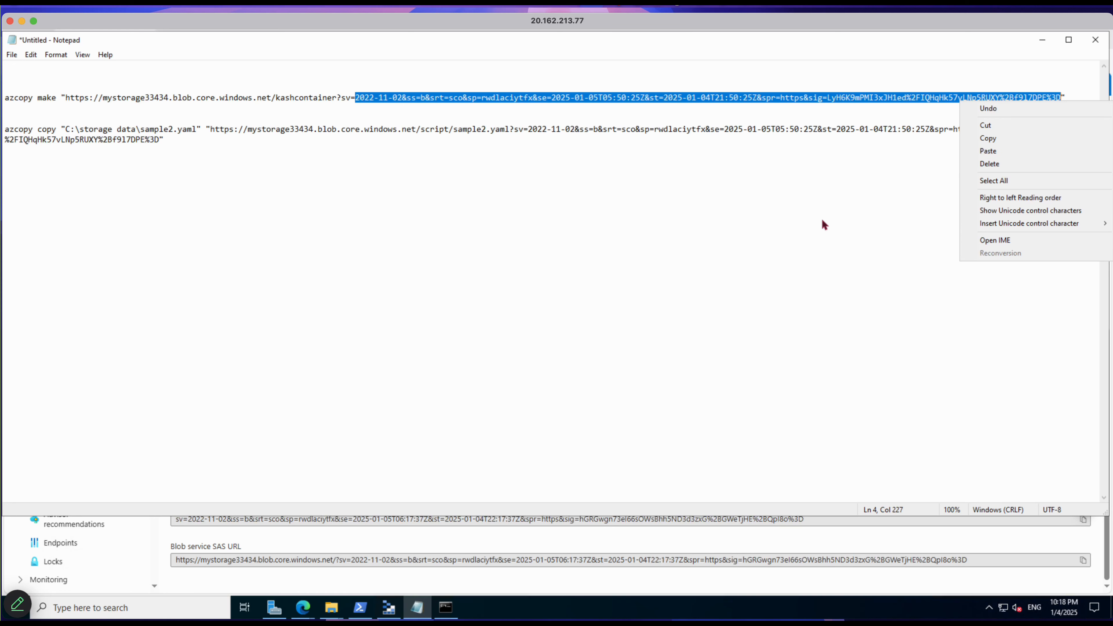
{"action": "left_click", "coordinate": [701, 254]}
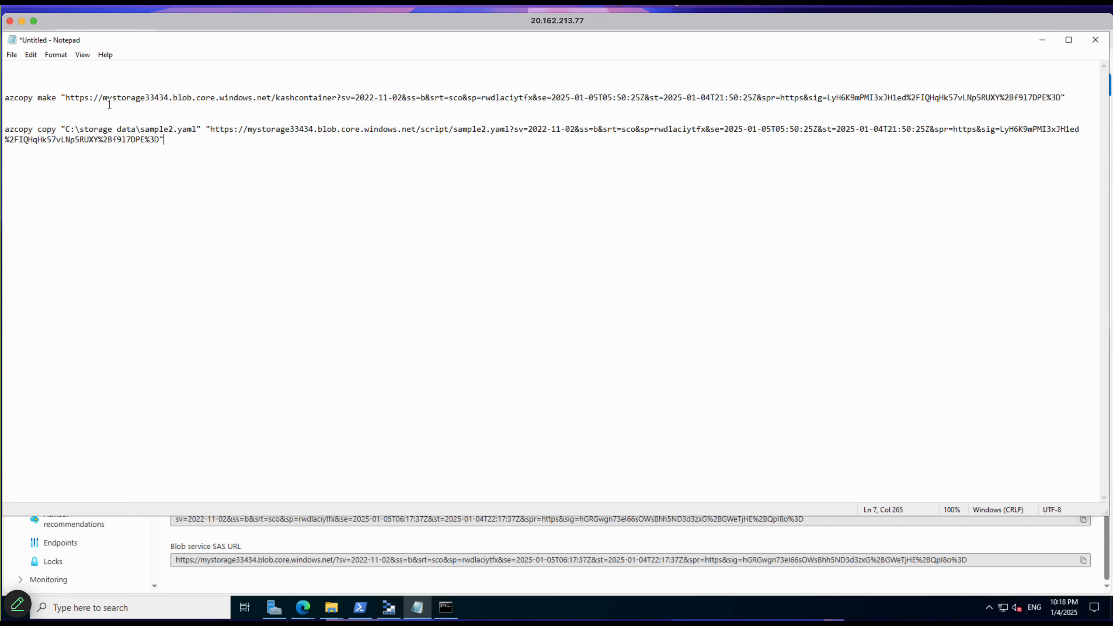
Step: Copy the complete azcopy make command for kashcontainer from the Notepad notes
{"action": "left_click_drag", "start_coordinate": [5, 98], "coordinate": [1063, 107]}
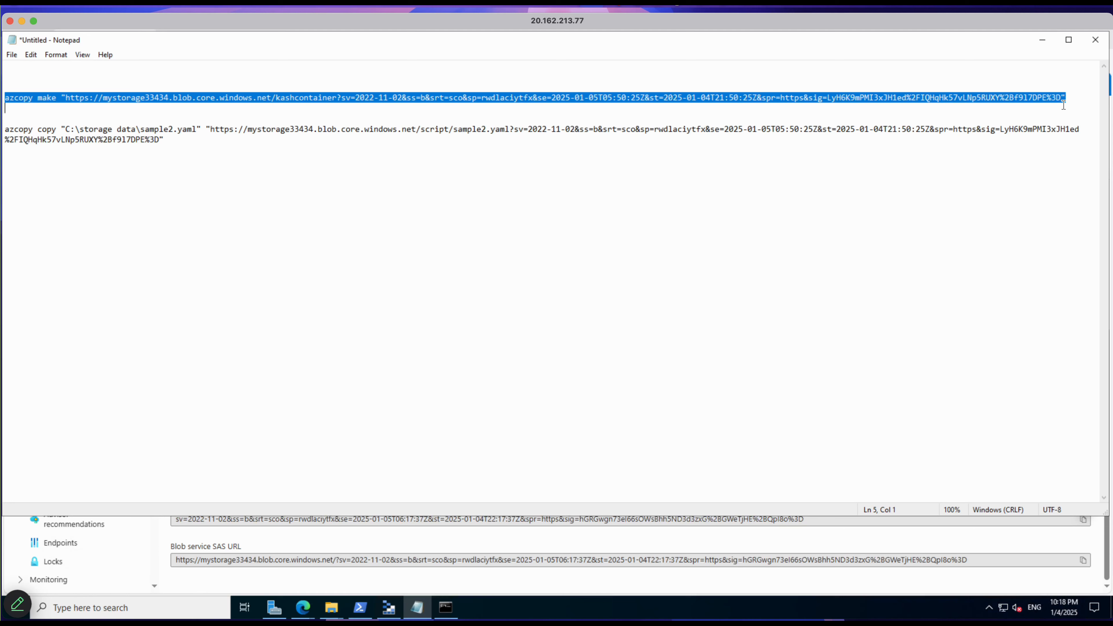
{"action": "right_click", "coordinate": [1023, 97]}
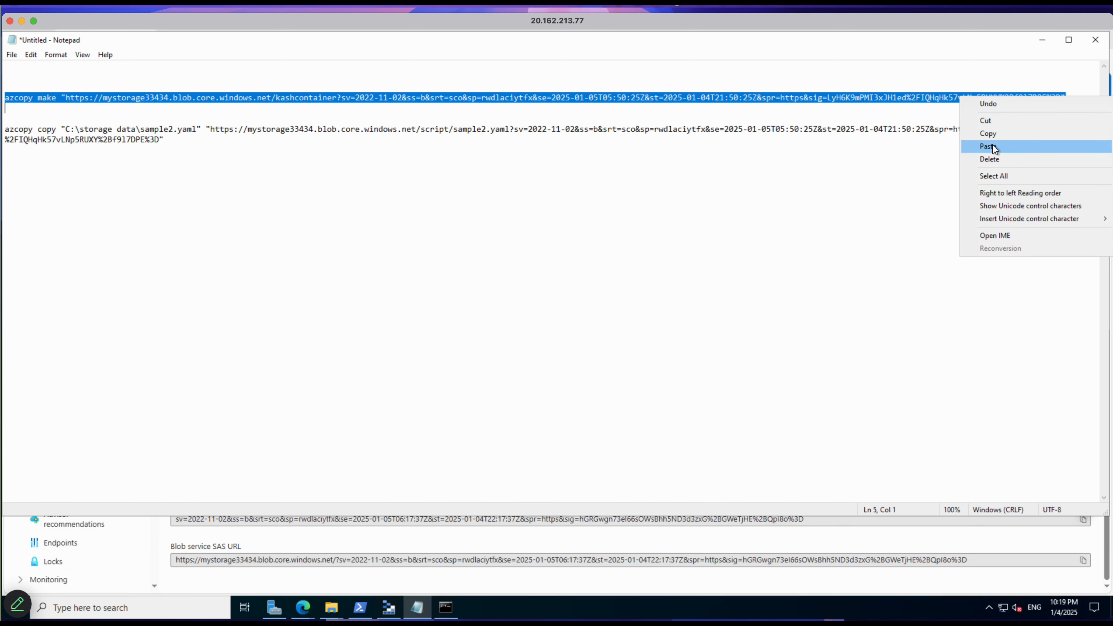
{"action": "left_click", "coordinate": [991, 133]}
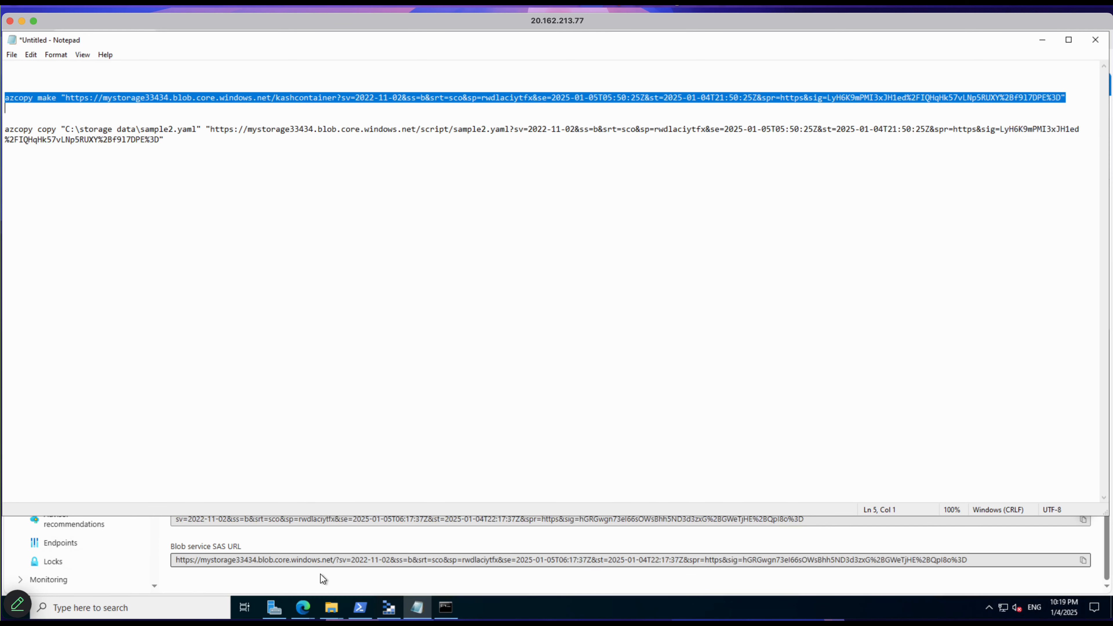
Step: Close the Command Prompt window that is already open
{"action": "left_click", "coordinate": [444, 608]}
{"action": "right_click", "coordinate": [443, 608]}
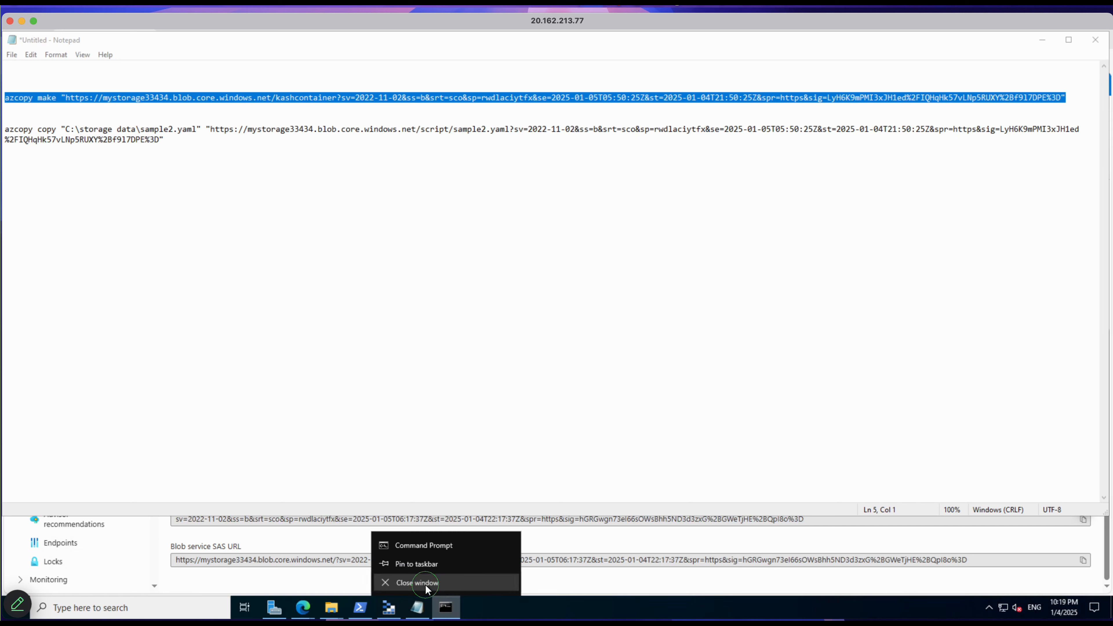
{"action": "left_click", "coordinate": [438, 584]}
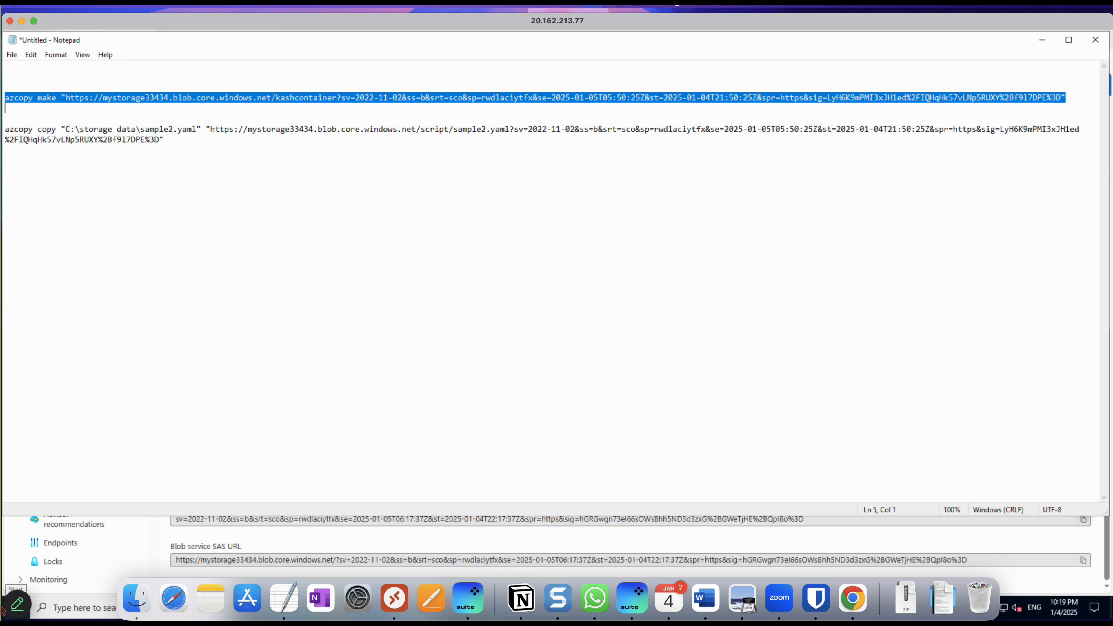
{"action": "left_click", "coordinate": [15, 606]}
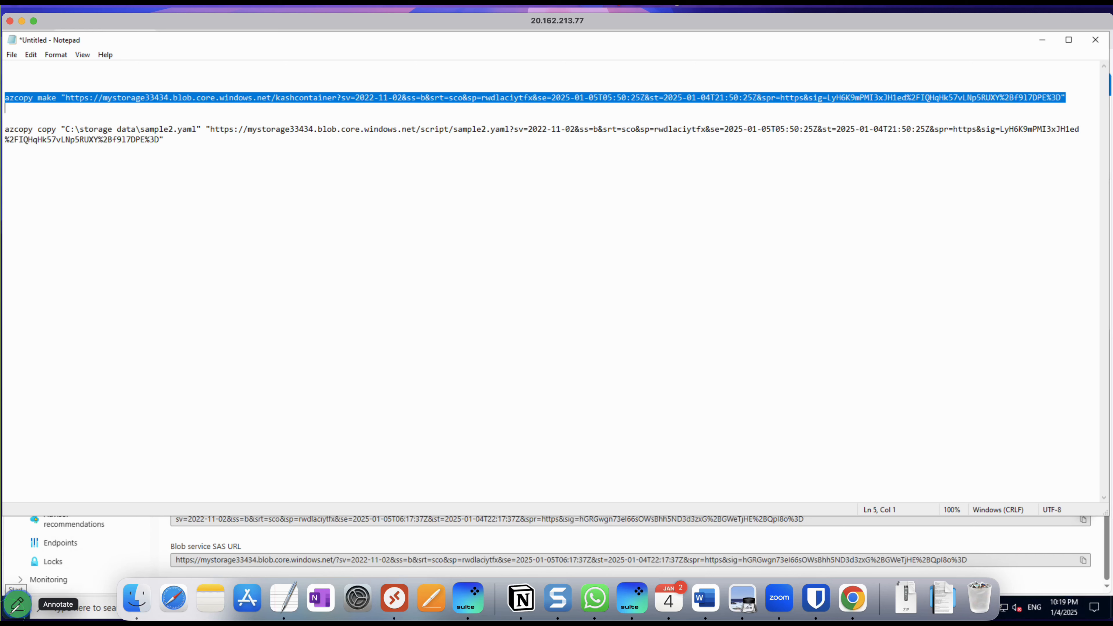
{"action": "left_click", "coordinate": [17, 606]}
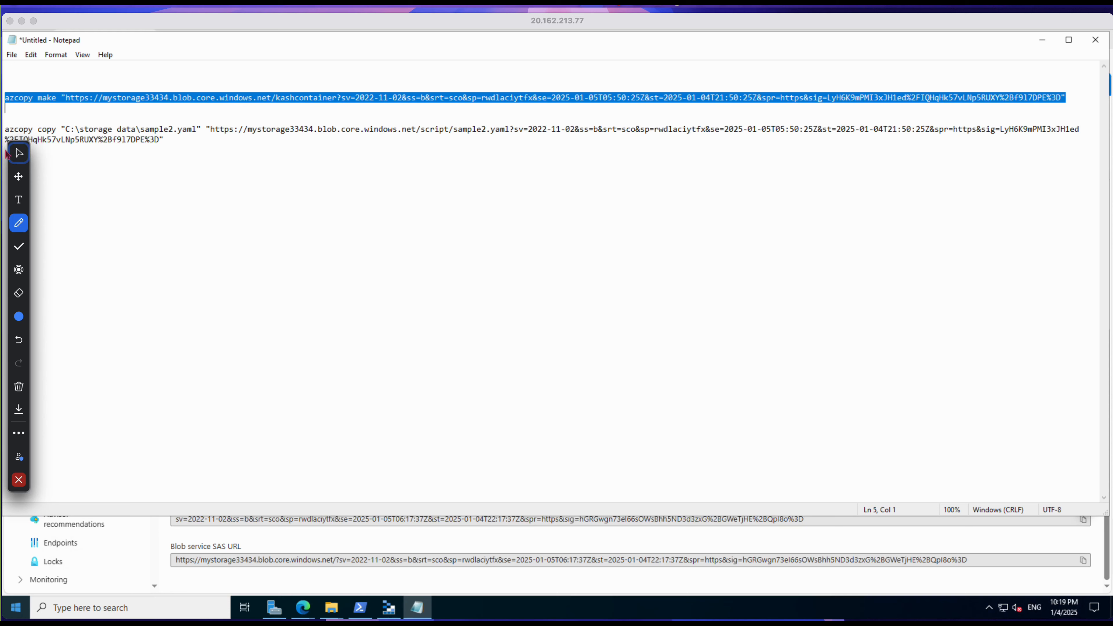
{"action": "left_click", "coordinate": [24, 164]}
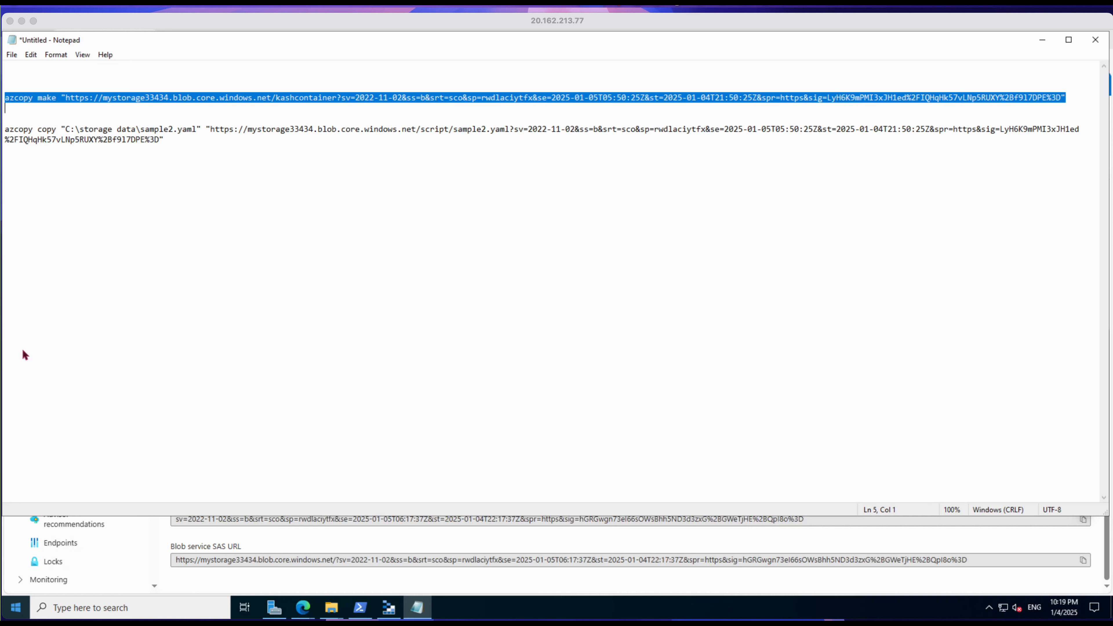
Step: Find cmd on the remote Windows machine and open a new Command Prompt
{"action": "mouse_move", "coordinate": [15, 620]}
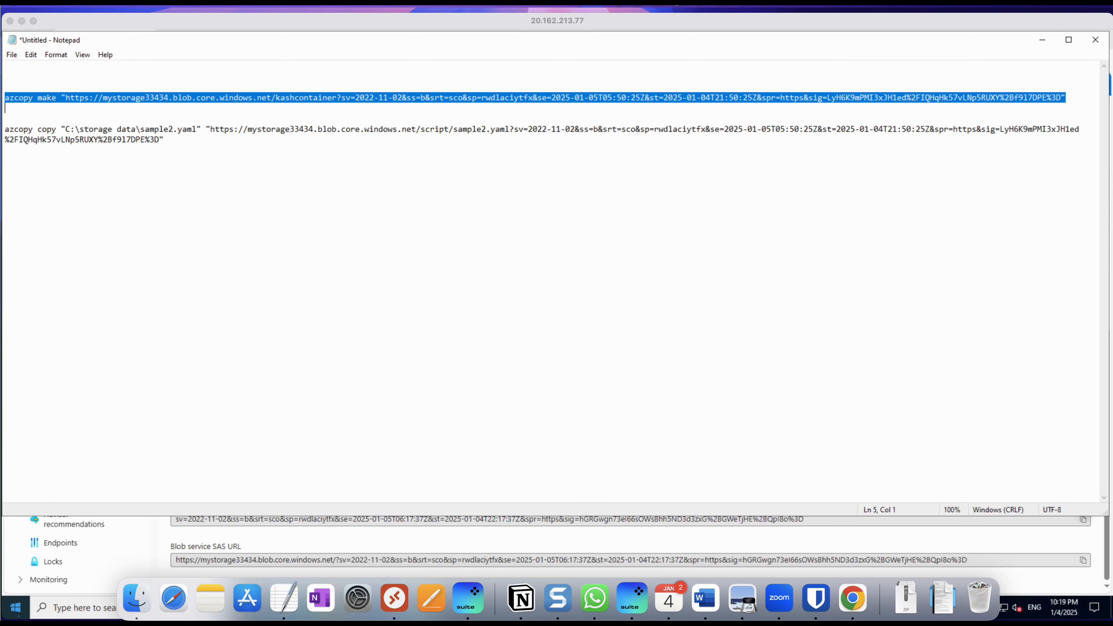
{"action": "left_click", "coordinate": [13, 609]}
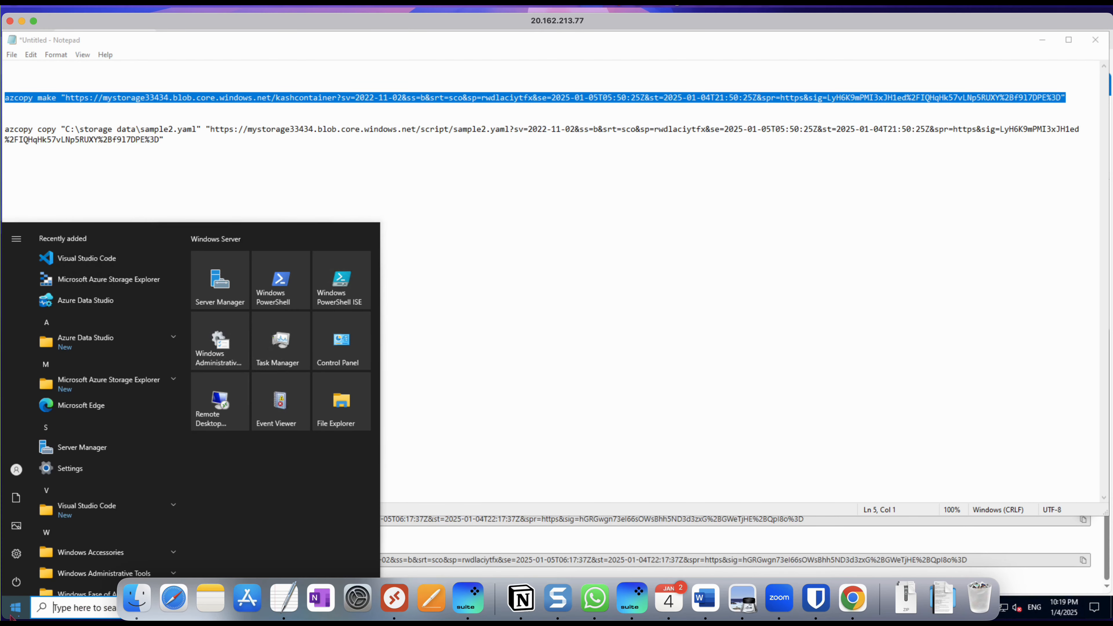
{"action": "type", "text": "cmd"}
{"action": "key", "text": "Return"}
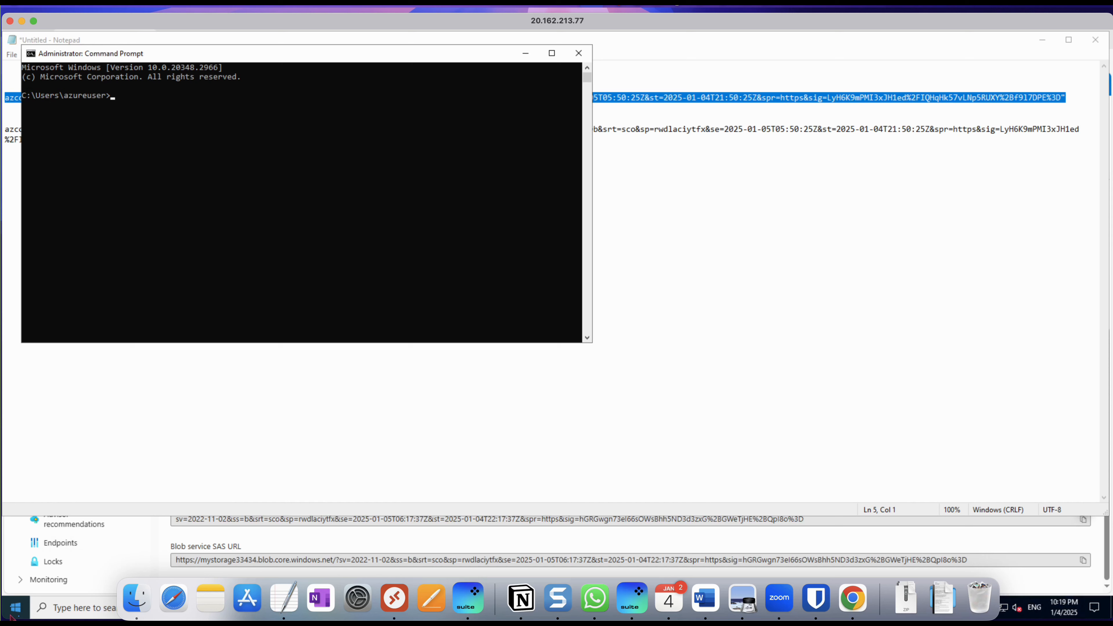
Step: Change to the root of drive C with cd/ and list its contents with dir
{"action": "type", "text": "cd/"}
{"action": "key", "text": "Return"}
{"action": "type", "text": "k"}
{"action": "type", "text": "ir"}
{"action": "key", "text": "Return"}
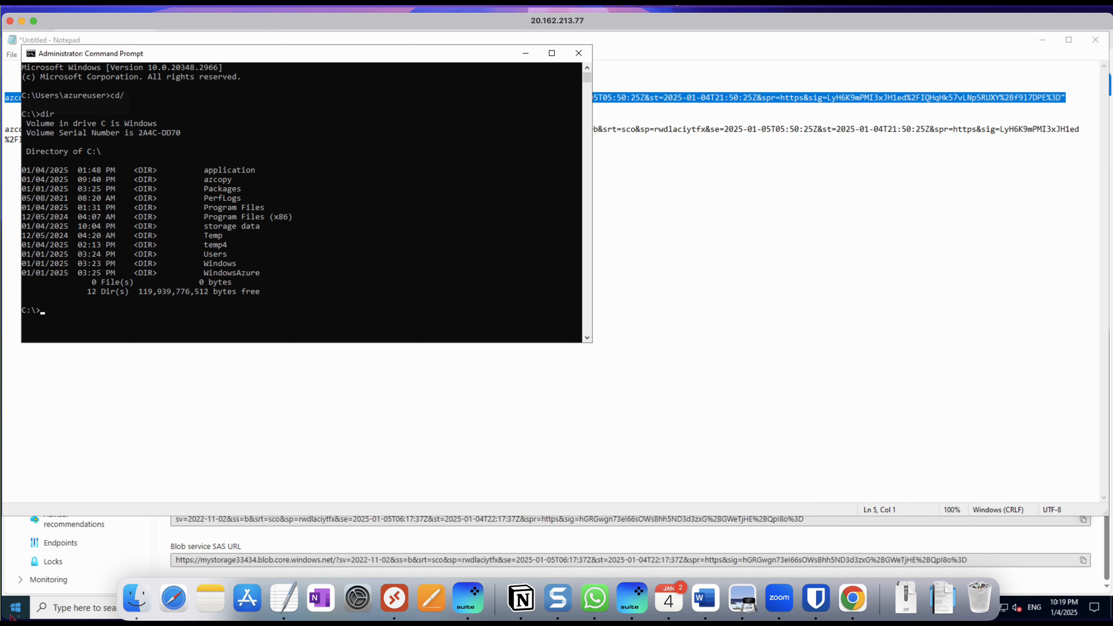
Step: Change into the azcopy folder with cd azcopy and list its files with dir
{"action": "type", "text": "cd azcopy"}
{"action": "key", "text": "Return"}
{"action": "type", "text": "dir"}
{"action": "key", "text": "Return"}
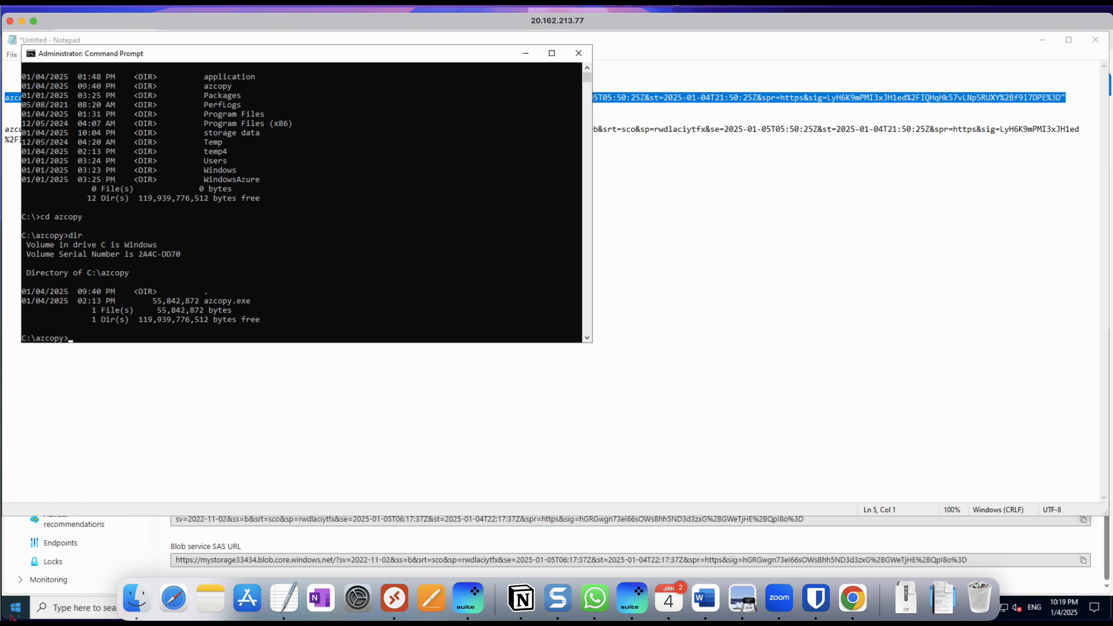
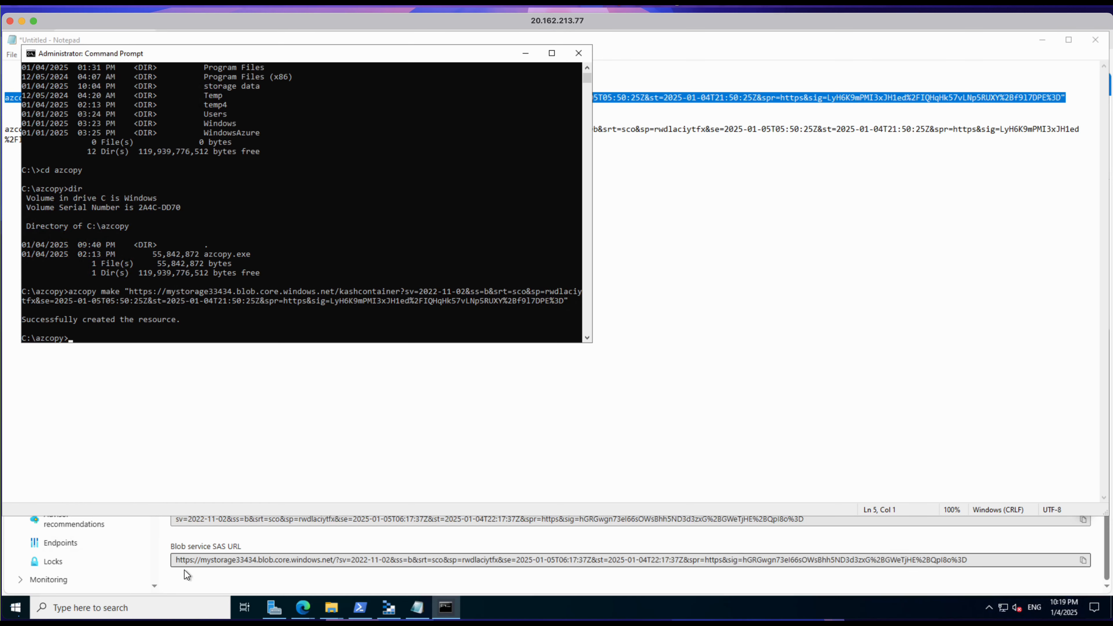
Step: Switch to the Azure portal in the browser and open kashcontainer from the storage account's containers to check its contents
{"action": "left_click", "coordinate": [251, 575]}
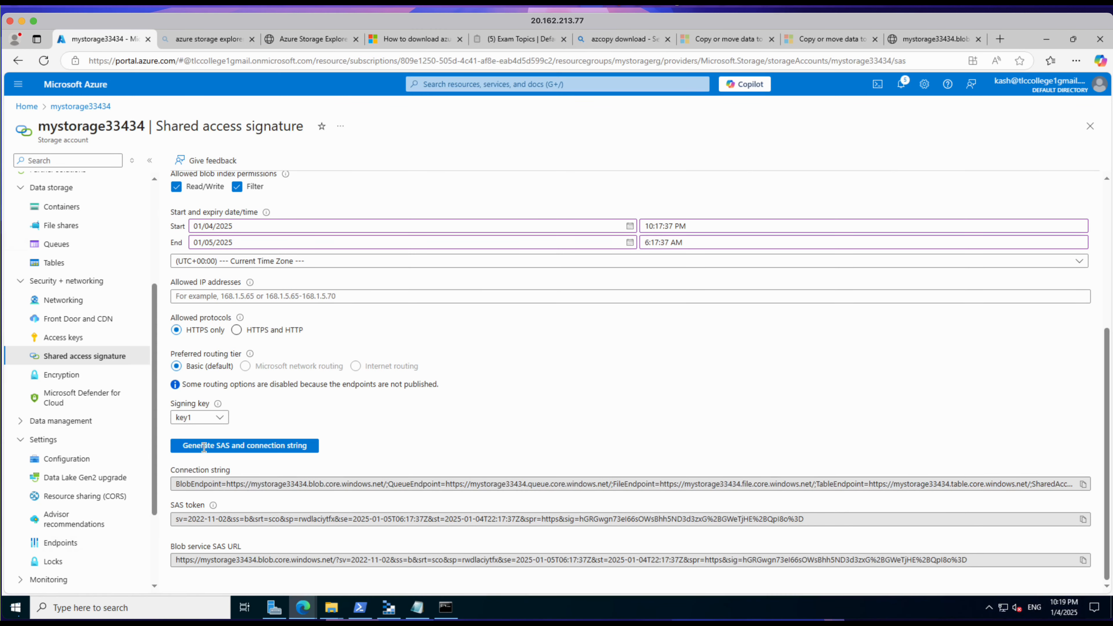
{"action": "left_click", "coordinate": [64, 209]}
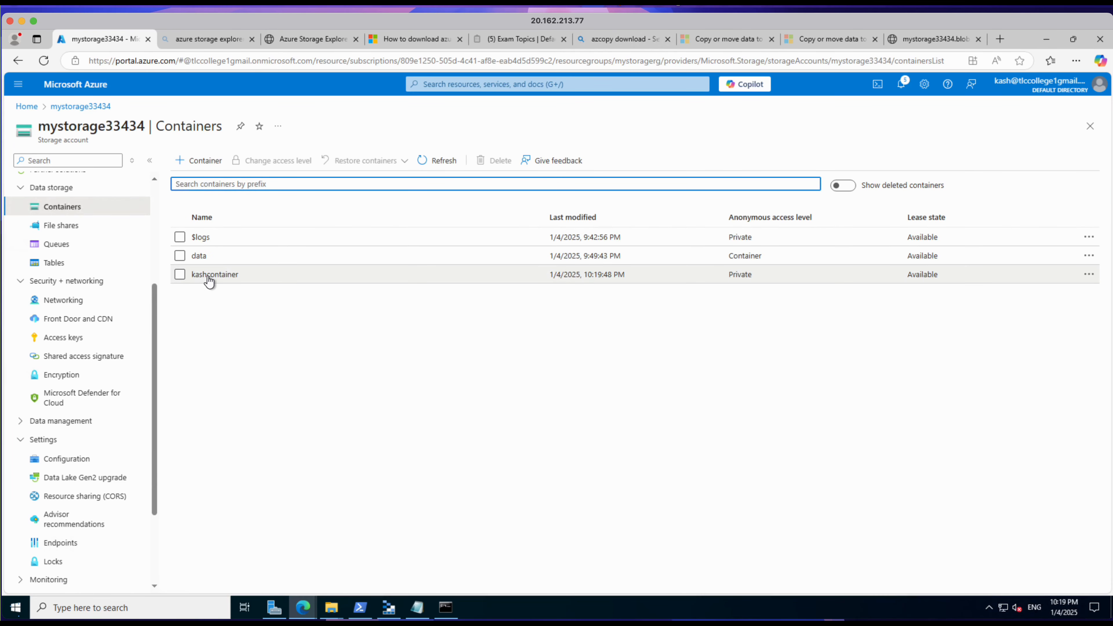
{"action": "left_click", "coordinate": [209, 279]}
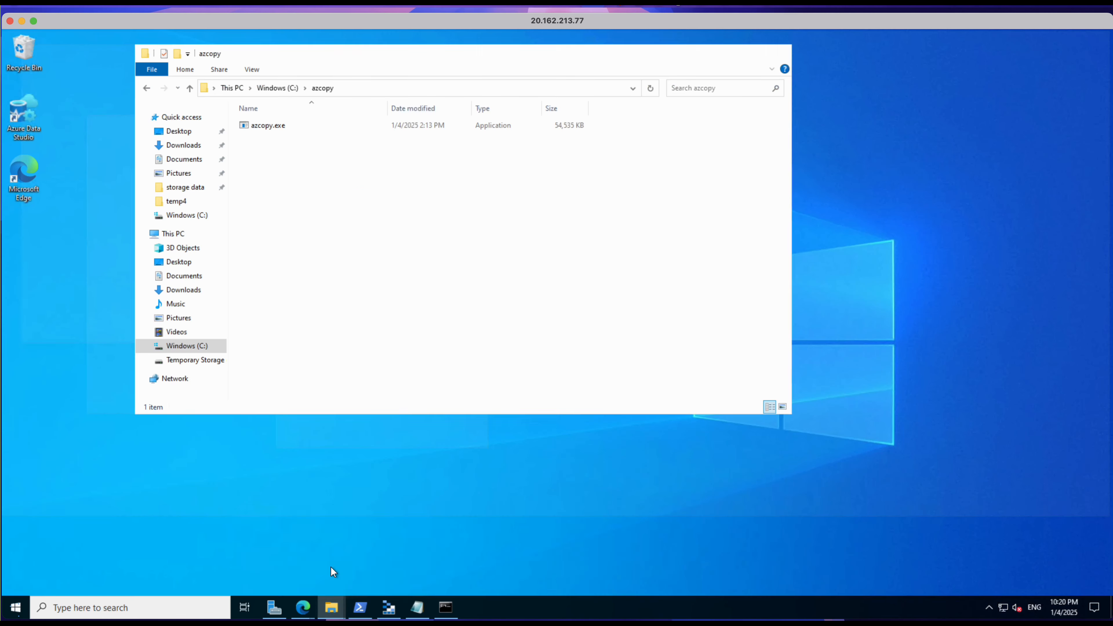
Step: In File Explorer, open the storage data folder on drive C and copy the file kash.txt
{"action": "left_click", "coordinate": [333, 574]}
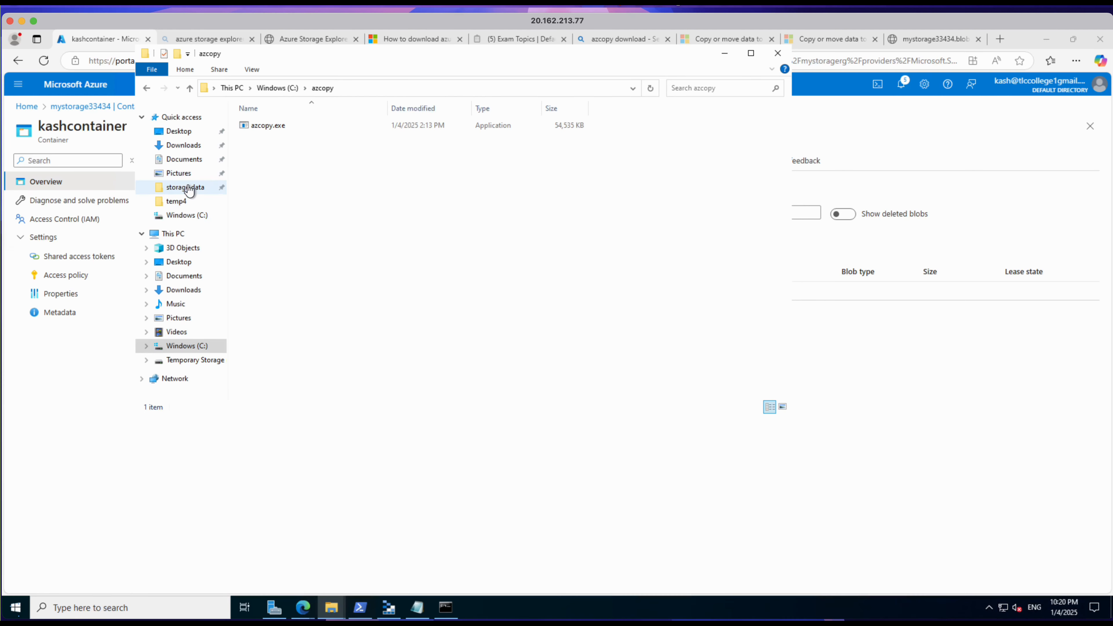
{"action": "left_click", "coordinate": [188, 215]}
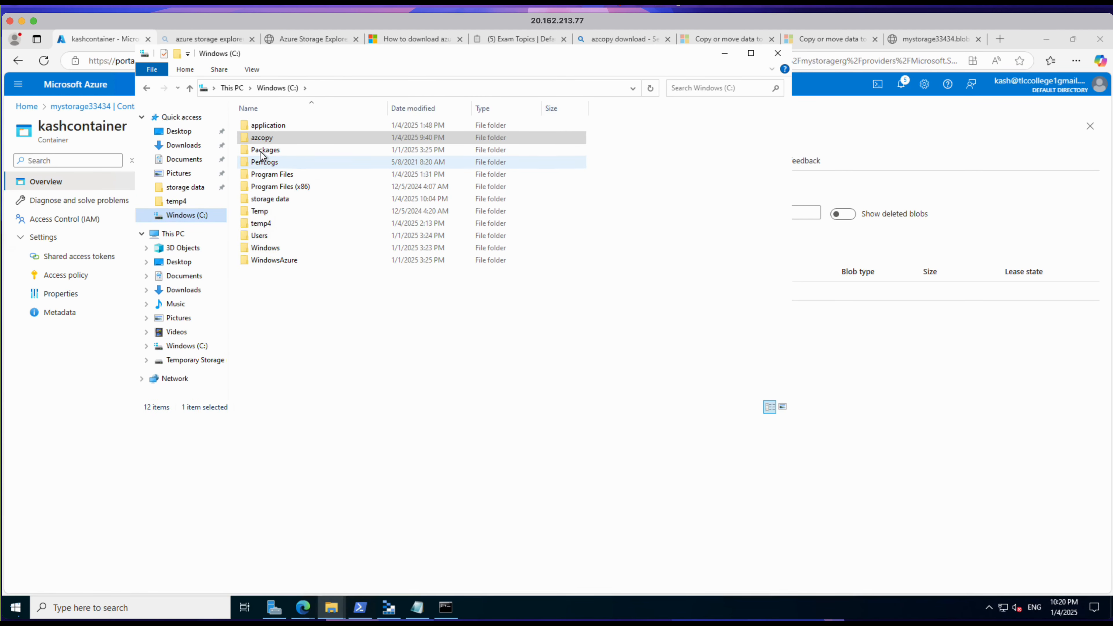
{"action": "left_click", "coordinate": [272, 199]}
{"action": "double_click", "coordinate": [272, 200]}
{"action": "left_click", "coordinate": [276, 205]}
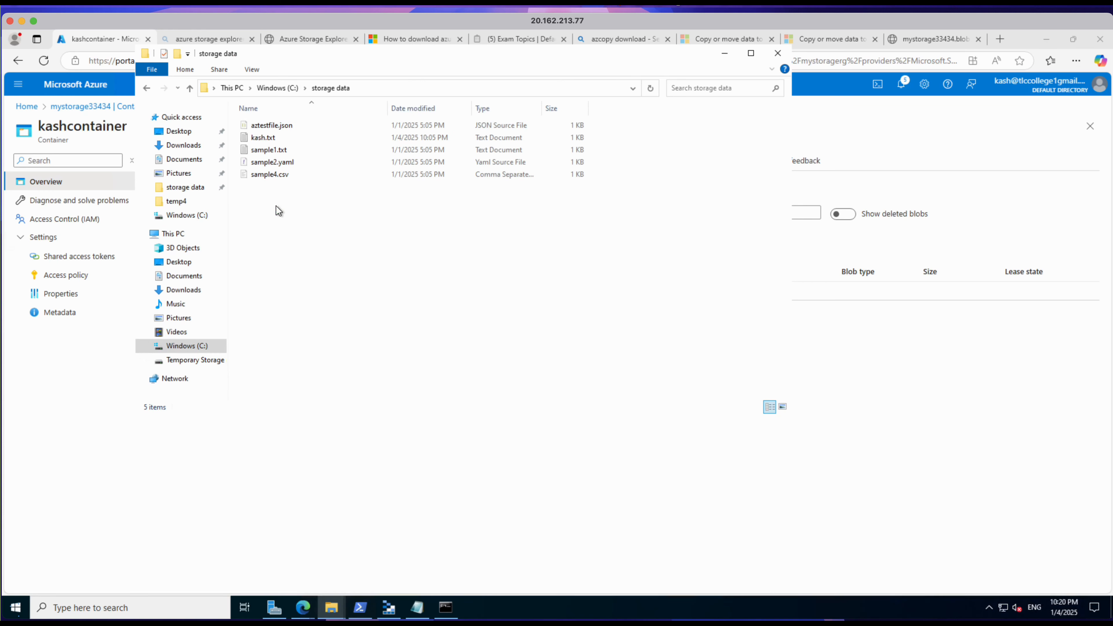
{"action": "right_click", "coordinate": [267, 139]}
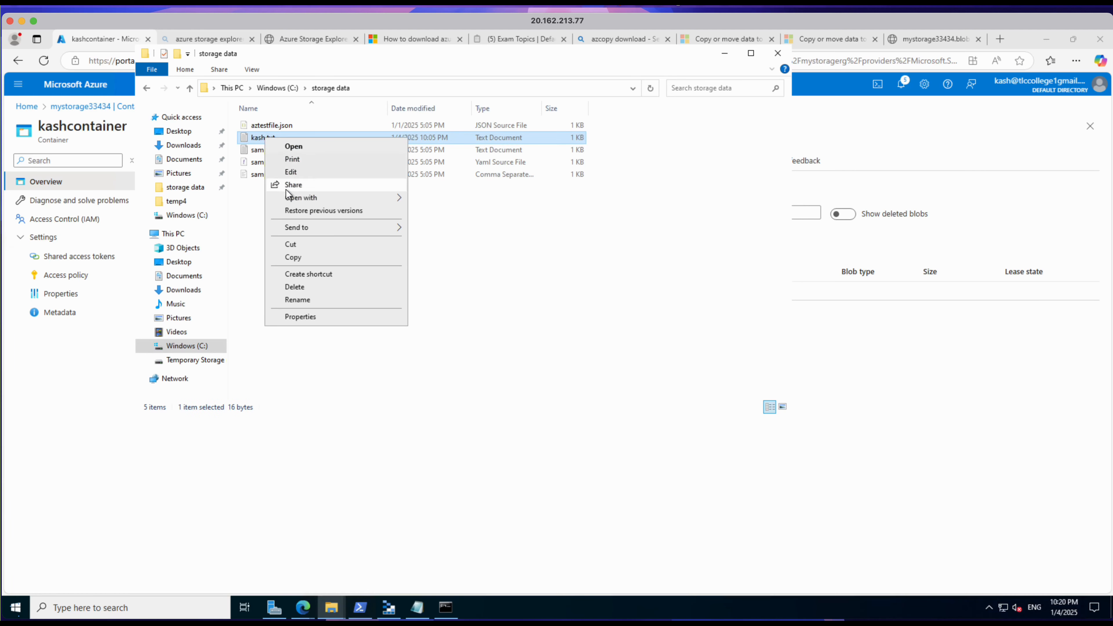
{"action": "left_click", "coordinate": [296, 257]}
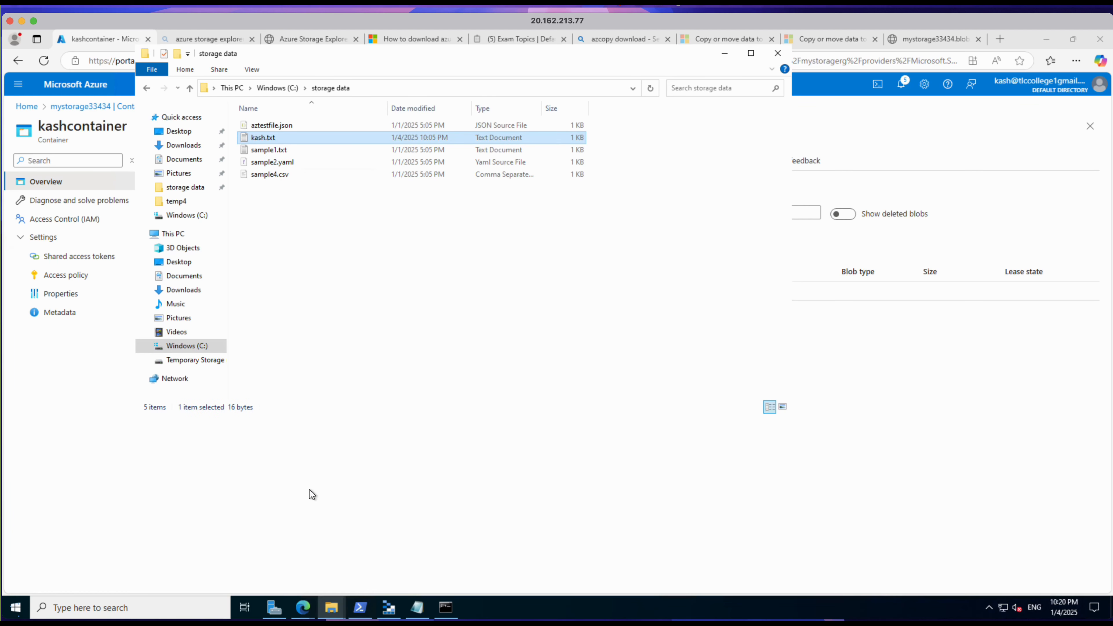
Step: Check the source folder's path, and in Notepad replace sample2.yaml with kash.txt in the azcopy copy command's source path
{"action": "left_click", "coordinate": [416, 608]}
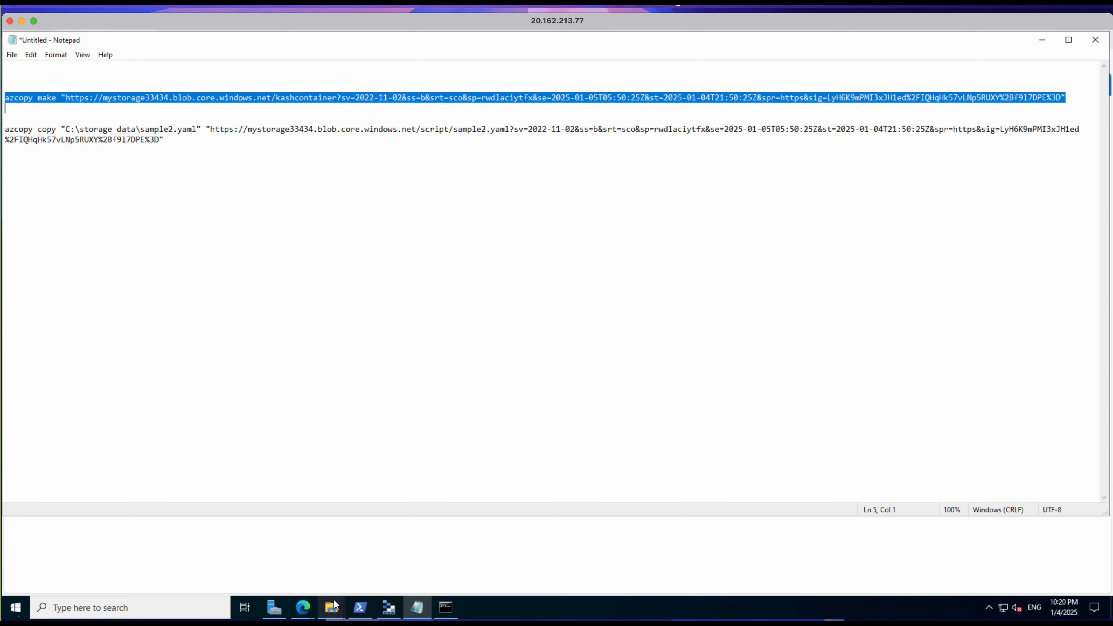
{"action": "mouse_move", "coordinate": [333, 605]}
{"action": "left_click", "coordinate": [302, 553]}
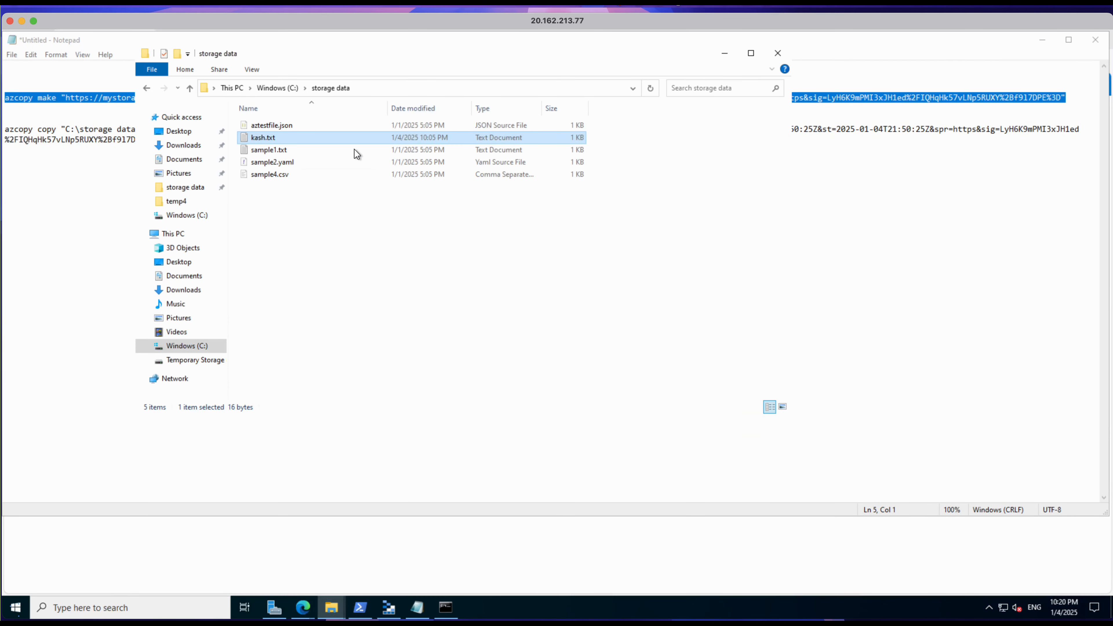
{"action": "left_click", "coordinate": [358, 88]}
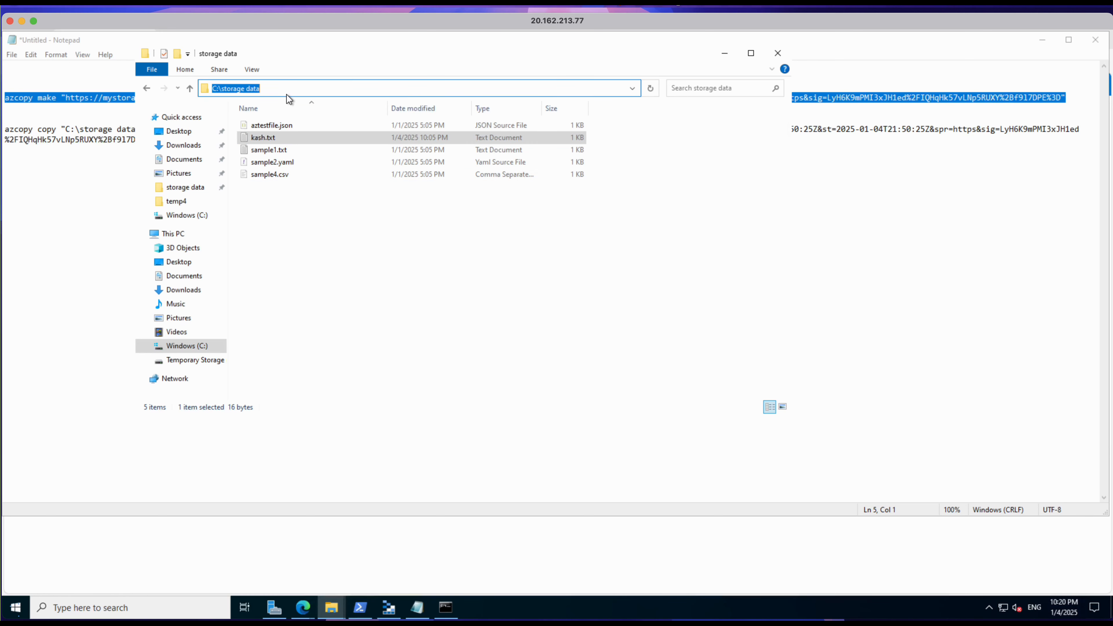
{"action": "left_click", "coordinate": [83, 232]}
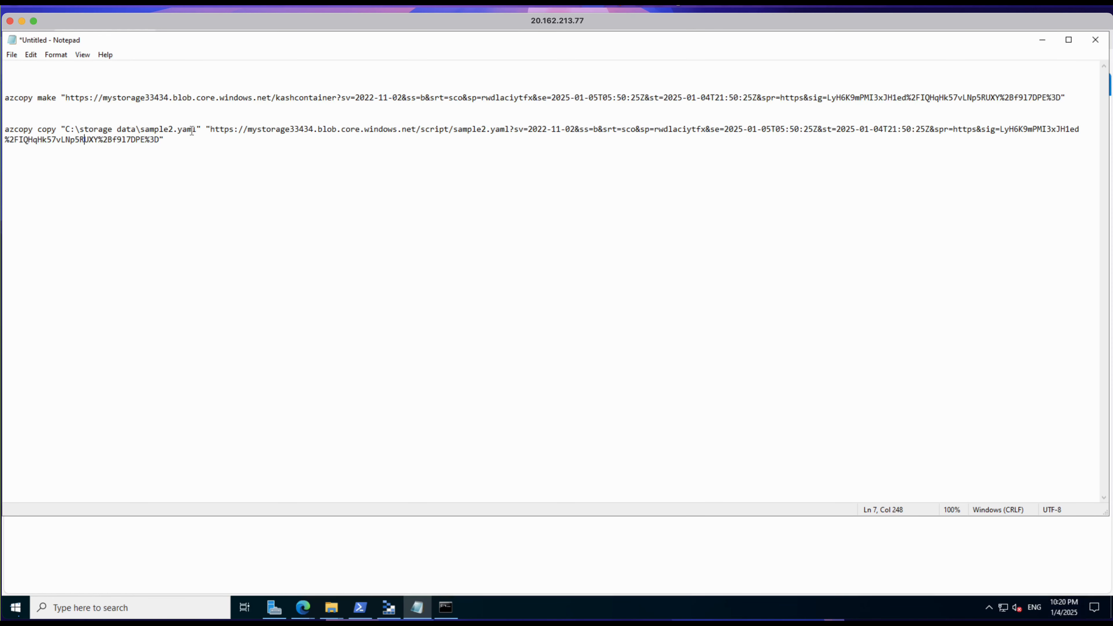
{"action": "left_click_drag", "start_coordinate": [197, 129], "coordinate": [142, 128]}
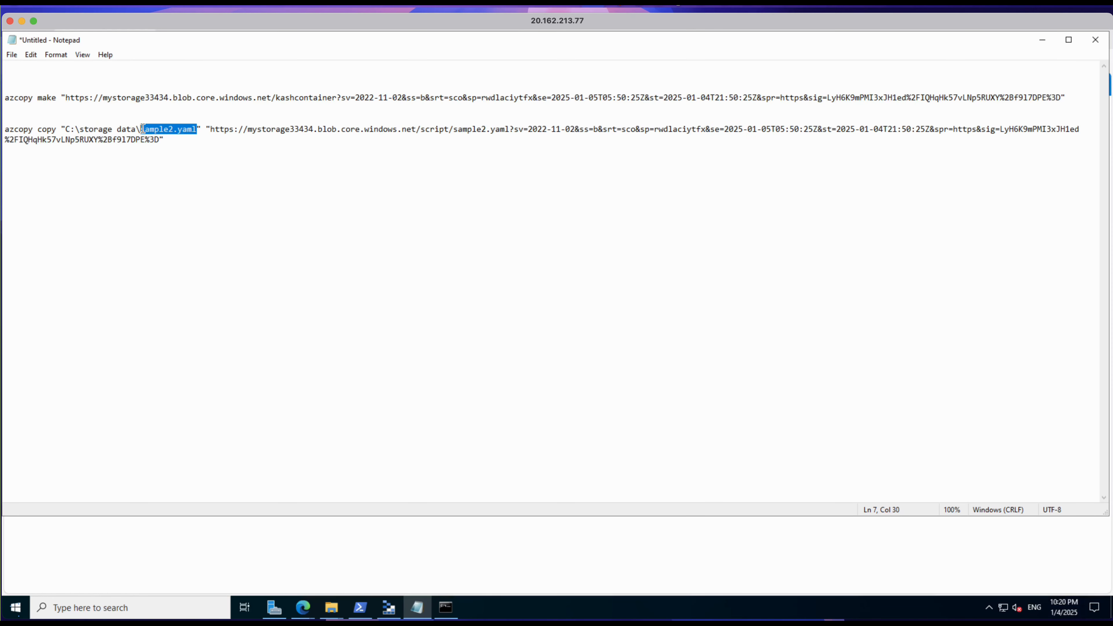
{"action": "type", "text": "kash.txt"}
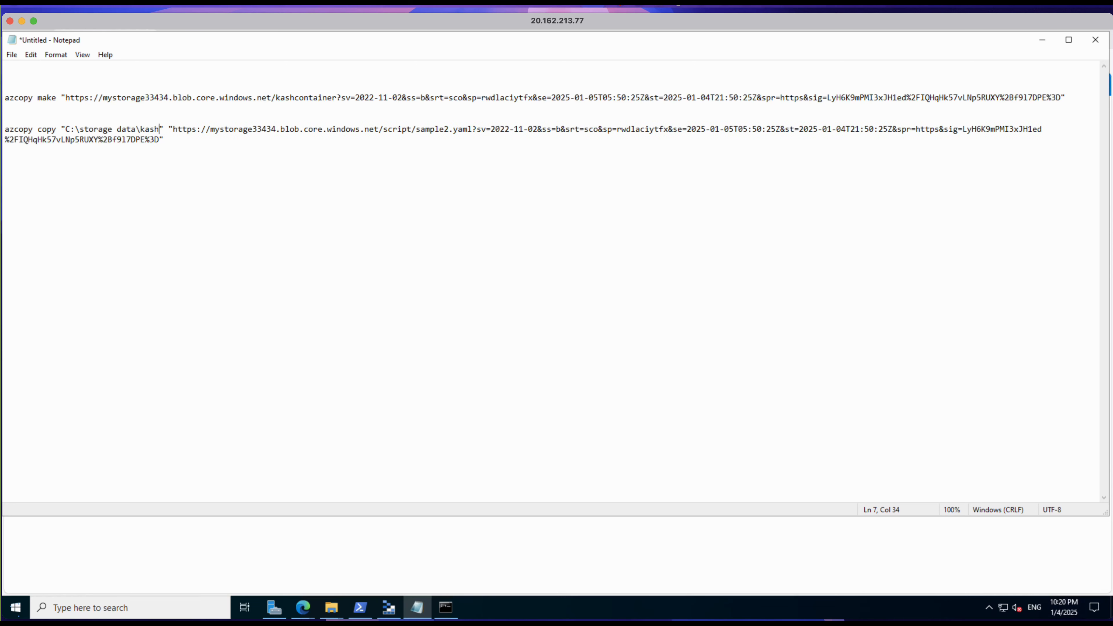
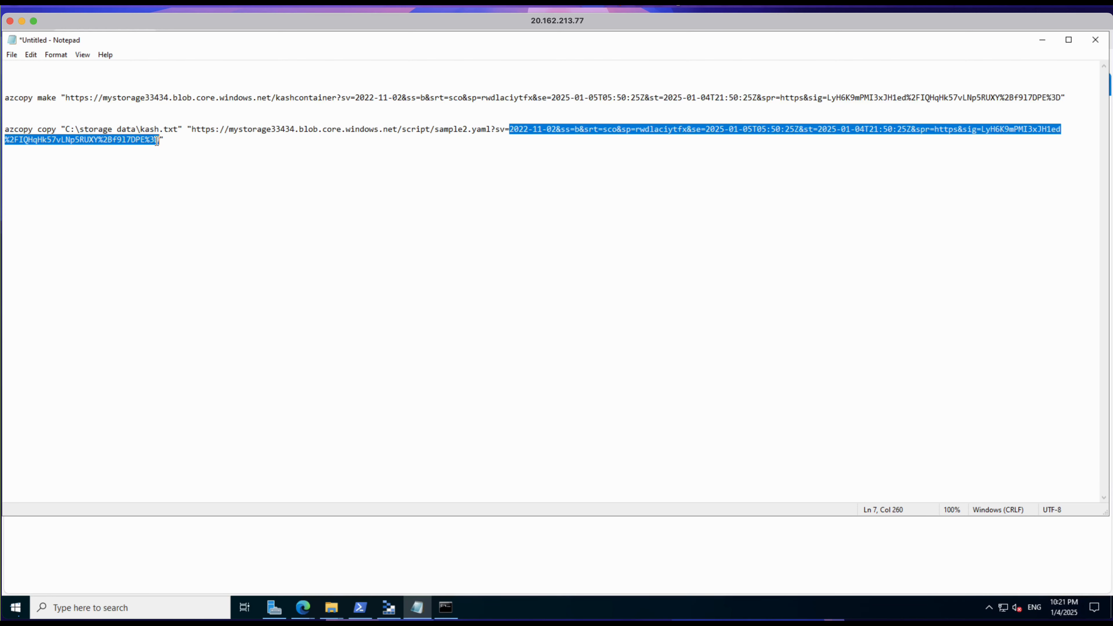
Step: Switch to the Azure portal in the browser and review the shared access token options of kashcontainer and the shared access signature settings of mystorage33434
{"action": "right_click", "coordinate": [542, 134]}
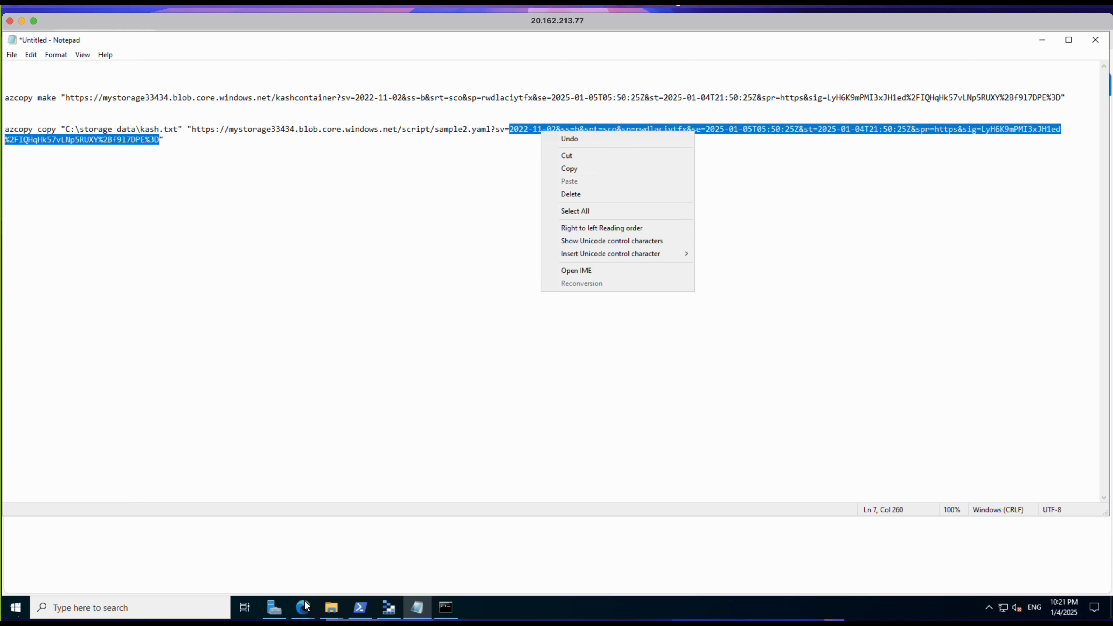
{"action": "left_click", "coordinate": [303, 608]}
{"action": "left_click", "coordinate": [243, 572]}
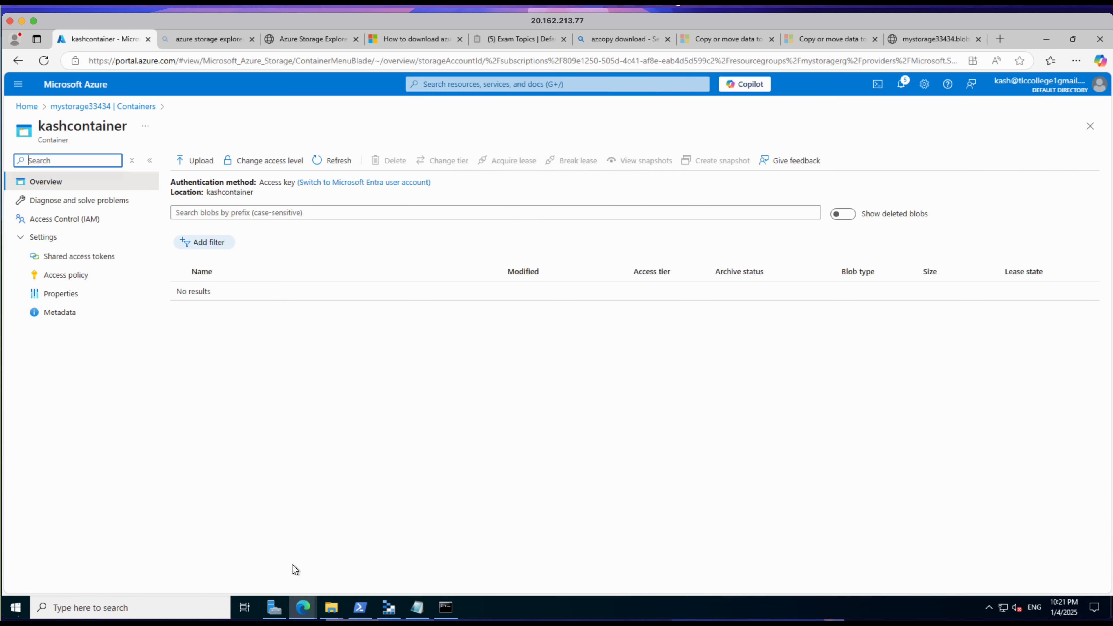
{"action": "left_click", "coordinate": [76, 264]}
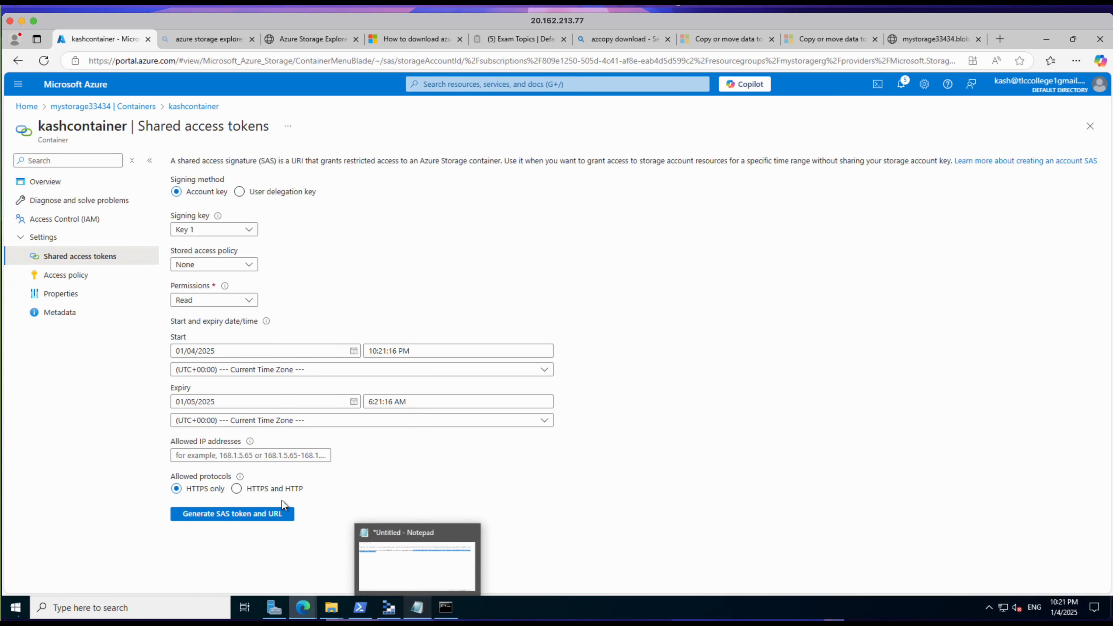
{"action": "left_click", "coordinate": [75, 107]}
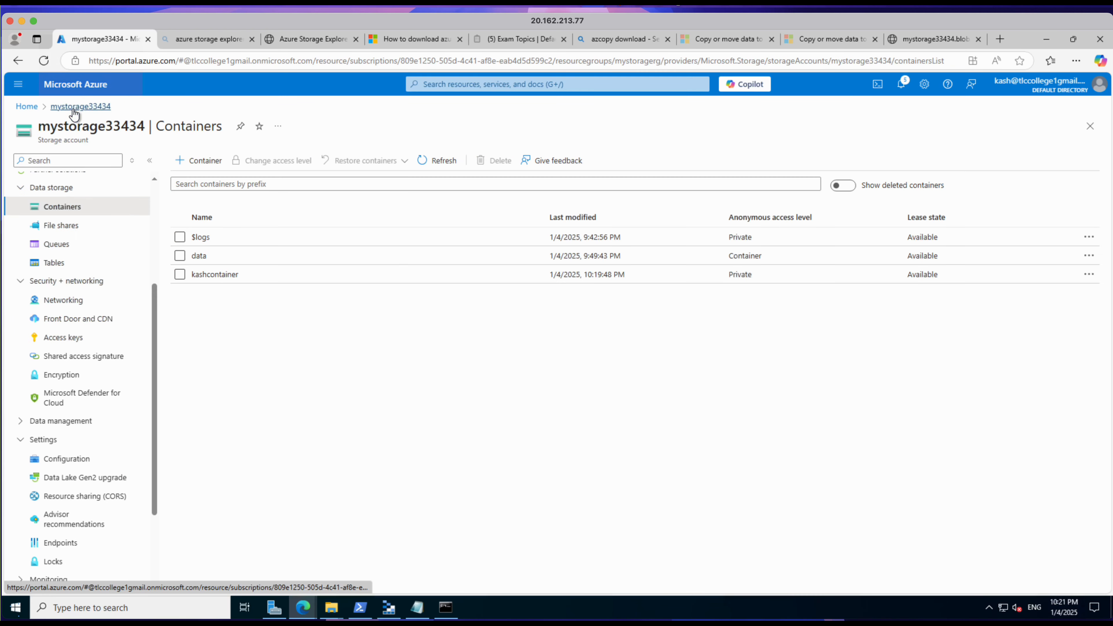
{"action": "left_click", "coordinate": [72, 360]}
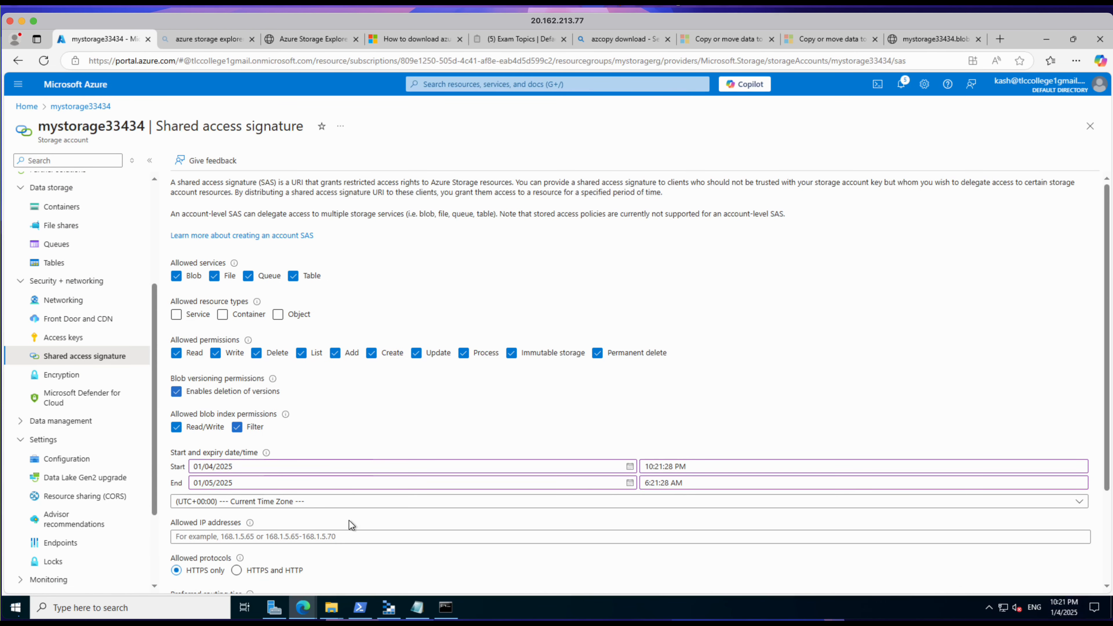
{"action": "scroll", "coordinate": [351, 524], "scroll_direction": "down", "scroll_amount": 3}
{"action": "scroll", "coordinate": [353, 538], "scroll_direction": "up", "scroll_amount": 2}
{"action": "scroll", "coordinate": [354, 538], "scroll_direction": "down", "scroll_amount": 2}
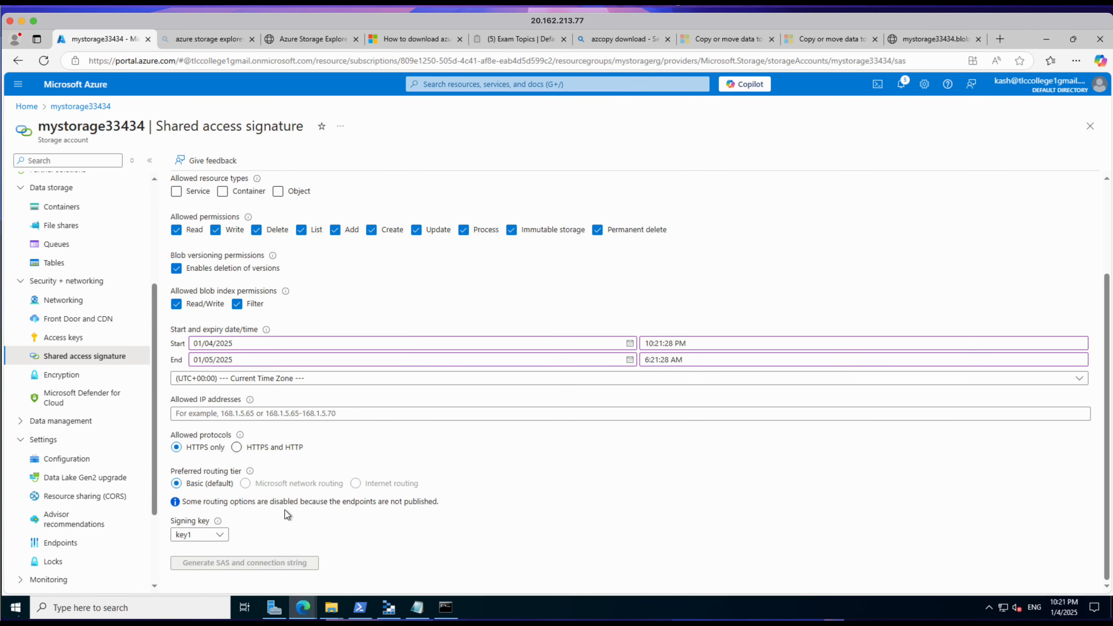
Step: Return to Notepad and copy the SAS token value following "sv=" in the azcopy make command, without the closing quotation mark
{"action": "left_click", "coordinate": [417, 608]}
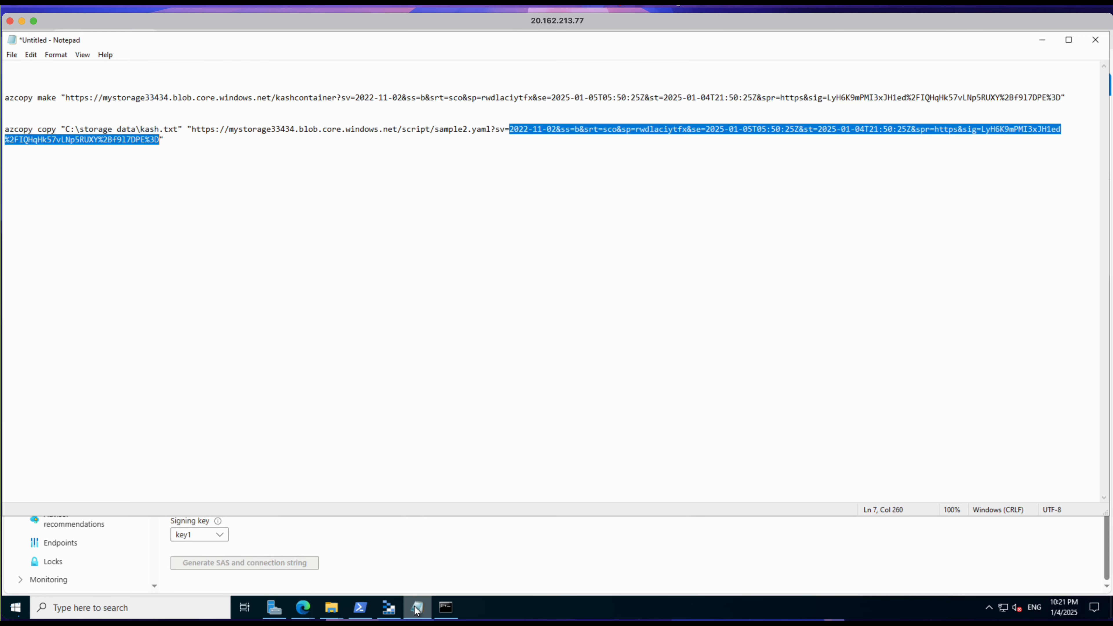
{"action": "left_click", "coordinate": [391, 170]}
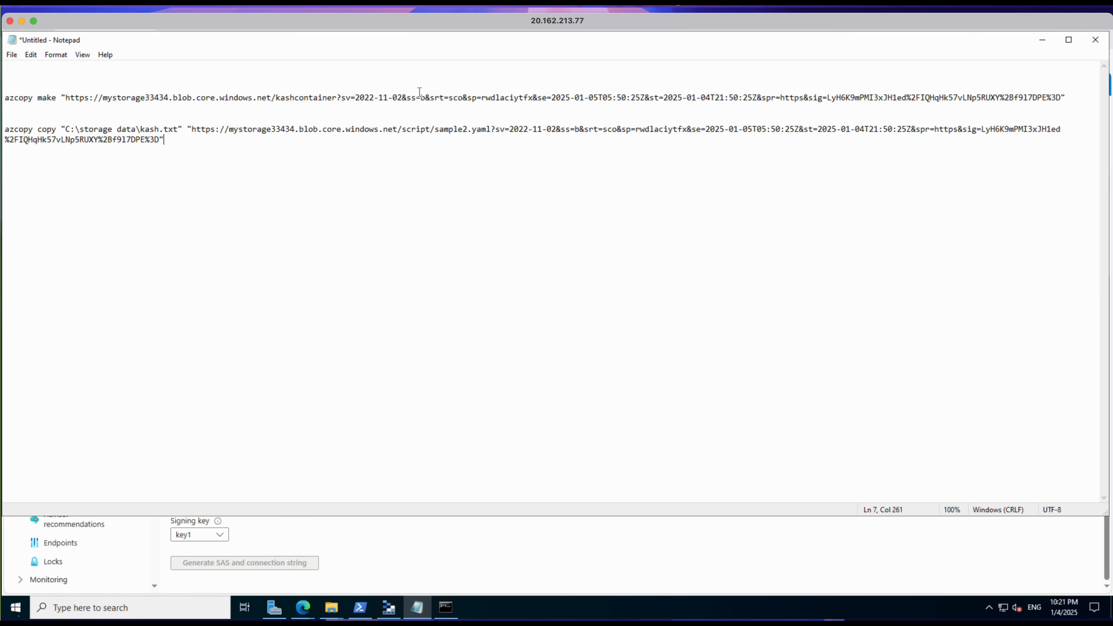
{"action": "left_click_drag", "start_coordinate": [357, 97], "coordinate": [865, 59]}
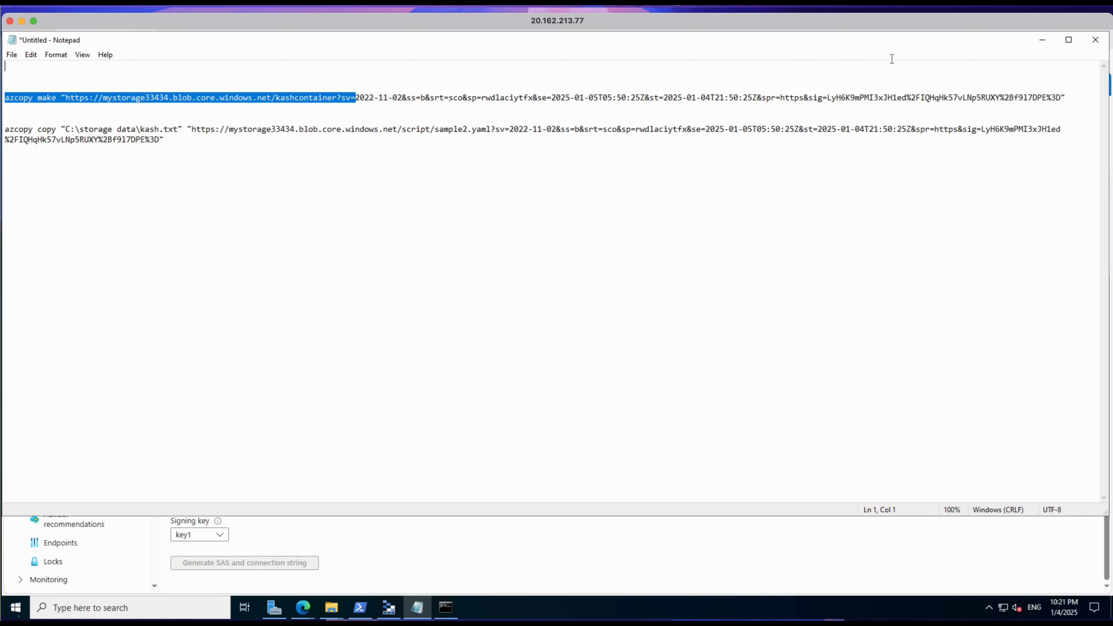
{"action": "left_click_drag", "start_coordinate": [1028, 75], "coordinate": [1063, 98]}
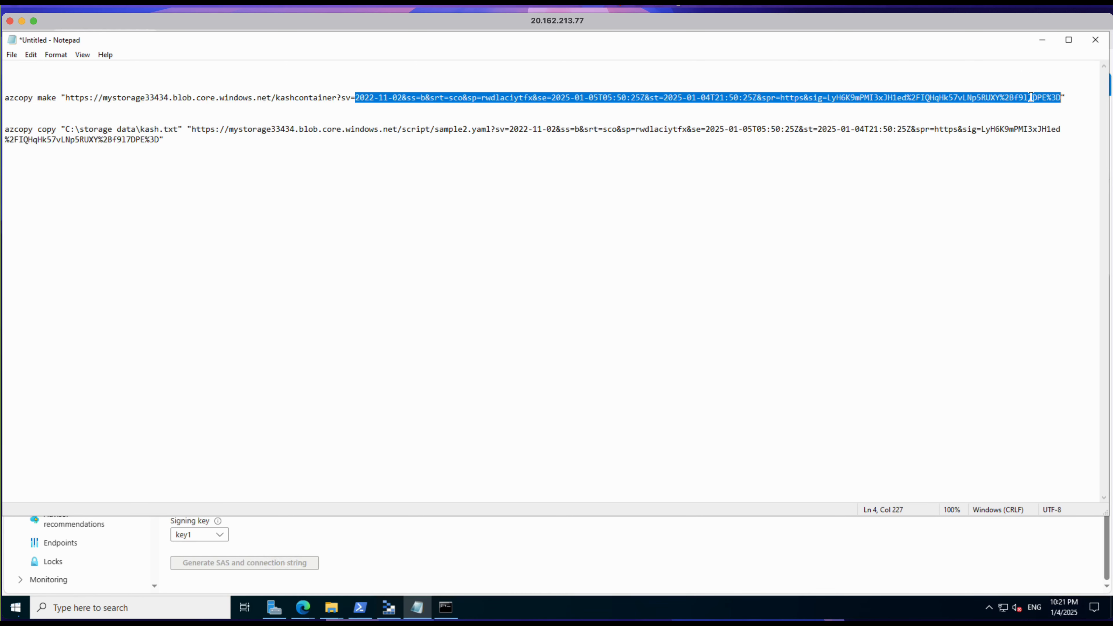
{"action": "right_click", "coordinate": [1020, 97]}
{"action": "left_click", "coordinate": [998, 132]}
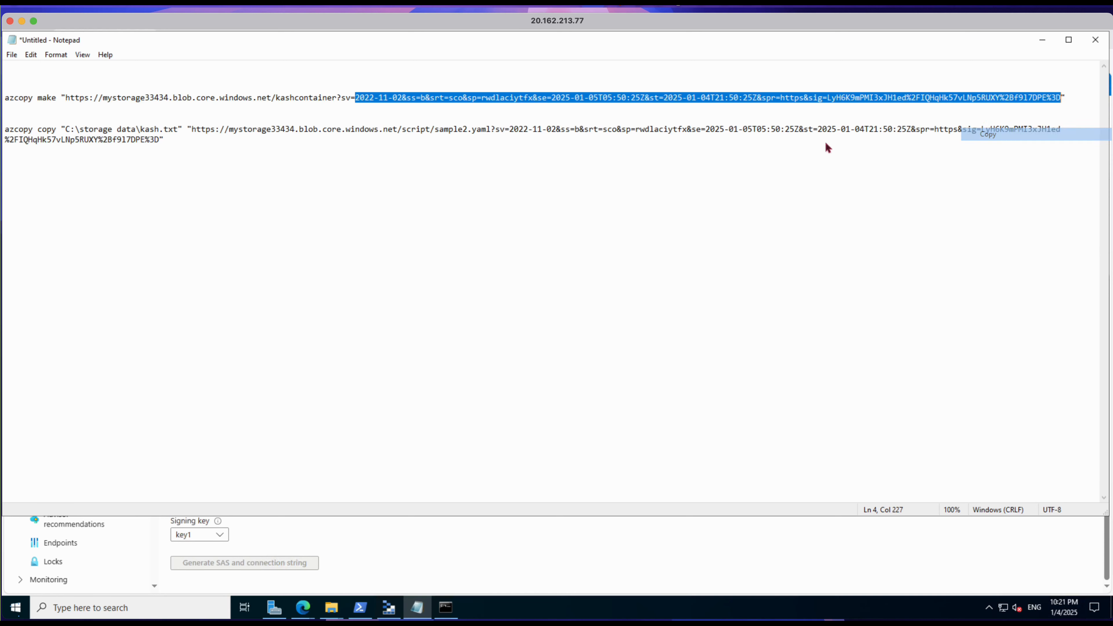
Step: Paste the copied SAS token over the existing token in the azcopy copy command's destination URL, keeping the closing quotation mark
{"action": "left_click", "coordinate": [702, 162]}
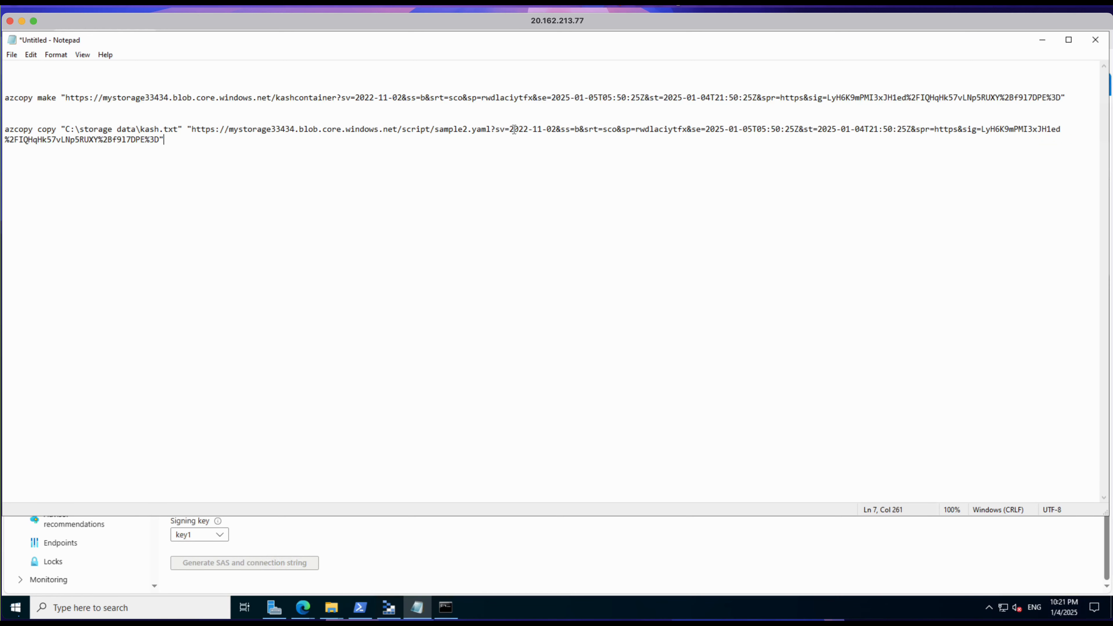
{"action": "left_click_drag", "start_coordinate": [509, 129], "coordinate": [857, 138]}
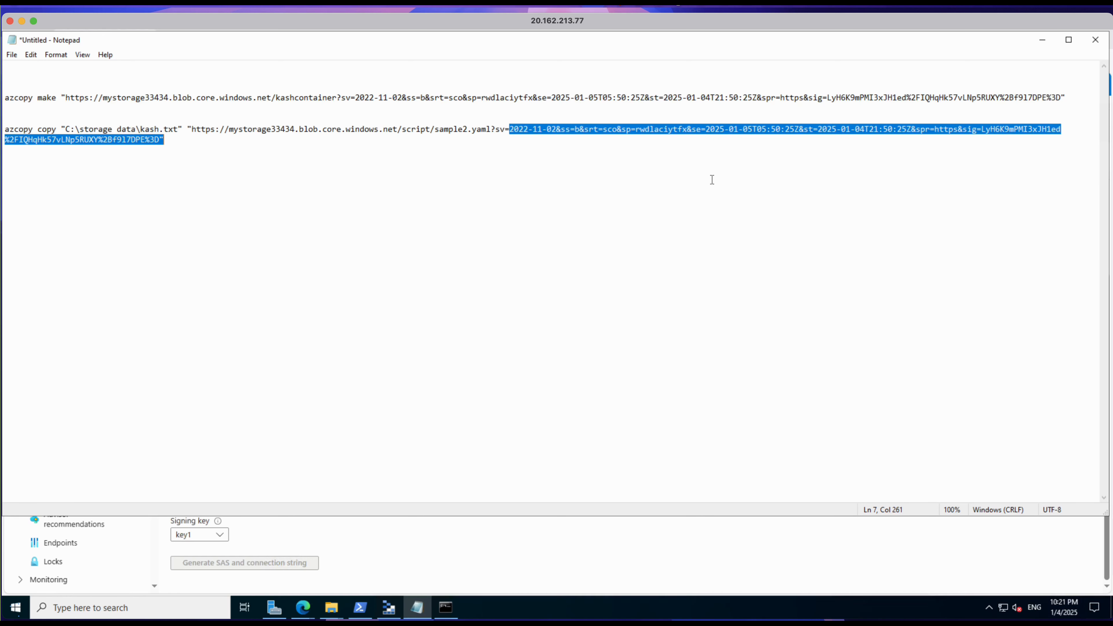
{"action": "left_click_drag", "start_coordinate": [199, 148], "coordinate": [161, 142]}
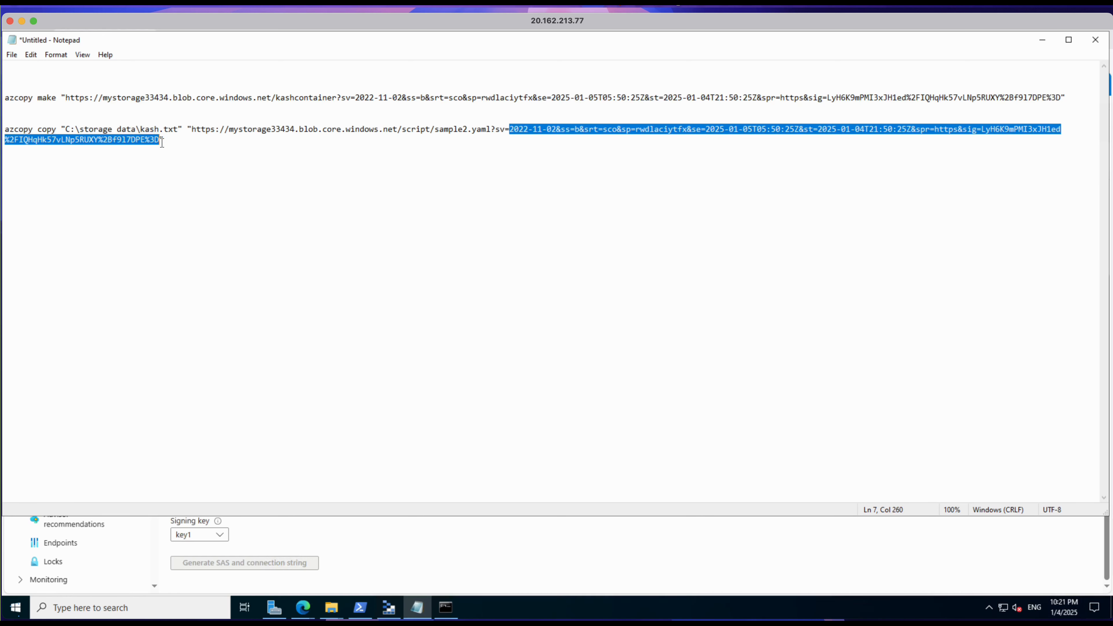
{"action": "right_click", "coordinate": [141, 140]}
{"action": "left_click", "coordinate": [163, 186]}
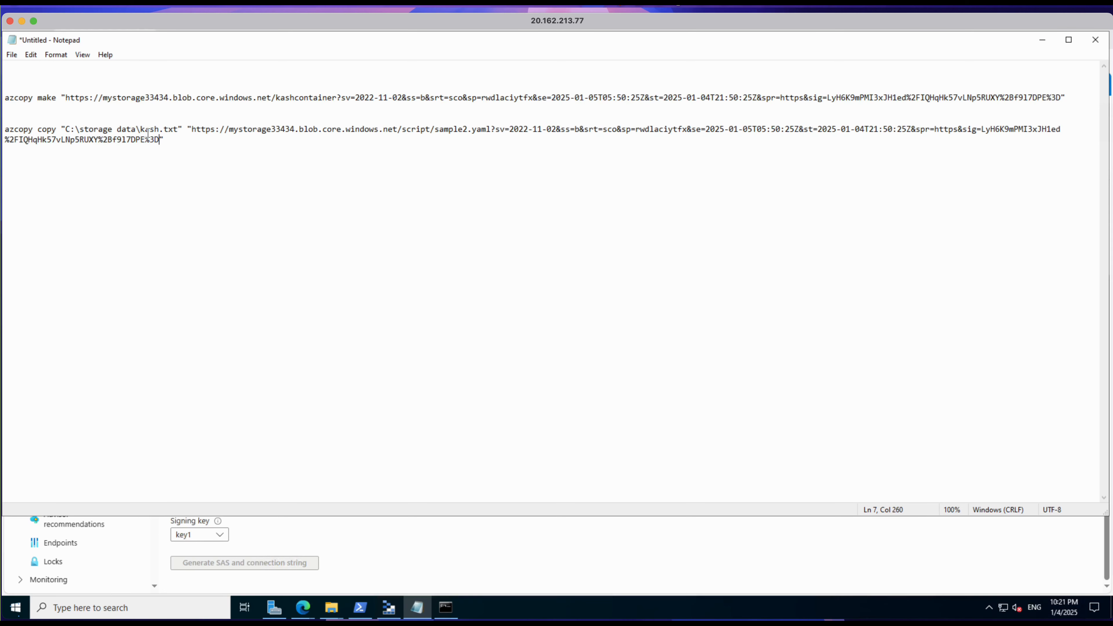
Step: In the azcopy copy command's destination URL, replace the container name script with kashcontainer and the file name sample2.yaml with kash.txt
{"action": "left_click_drag", "start_coordinate": [491, 130], "coordinate": [446, 128]}
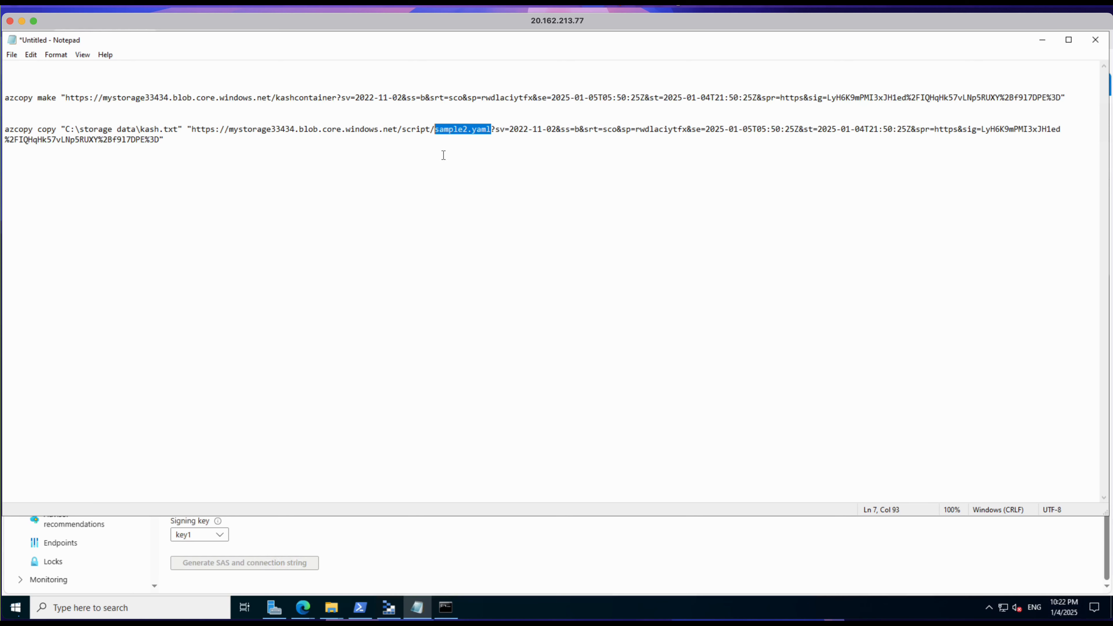
{"action": "left_click_drag", "start_coordinate": [431, 129], "coordinate": [407, 129]}
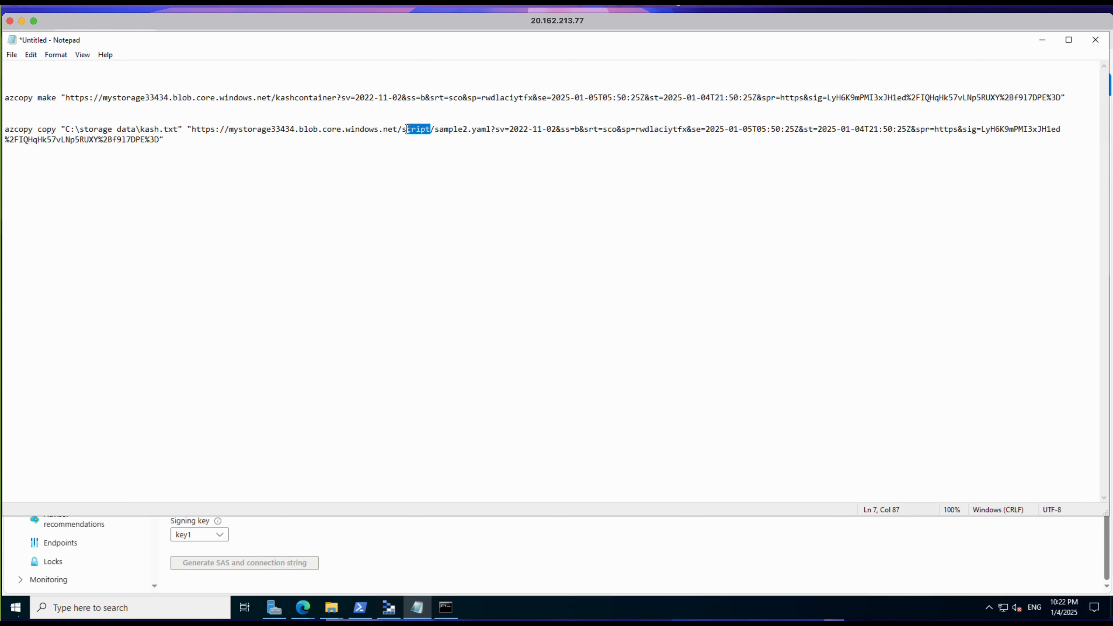
{"action": "type", "text": "kashconta"}
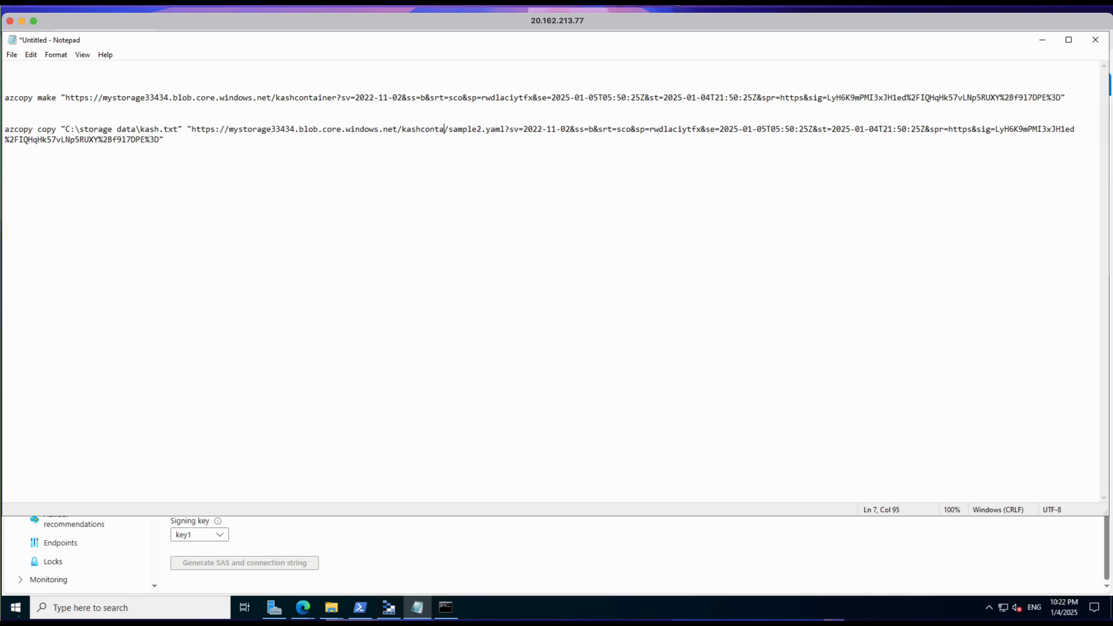
{"action": "type", "text": "iner"}
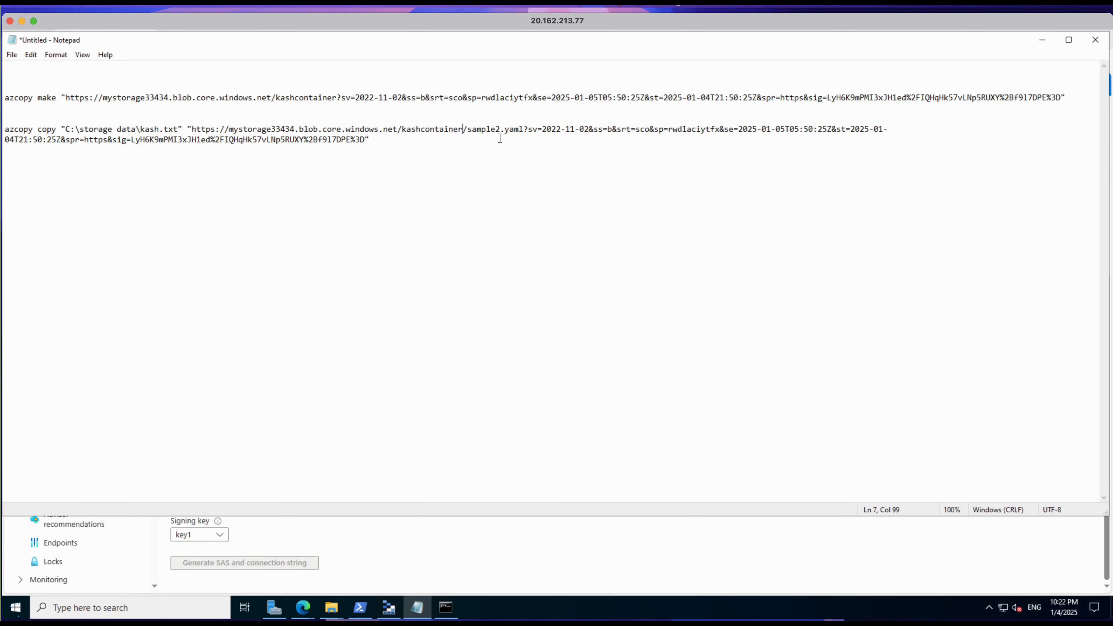
{"action": "left_click_drag", "start_coordinate": [468, 130], "coordinate": [523, 133]}
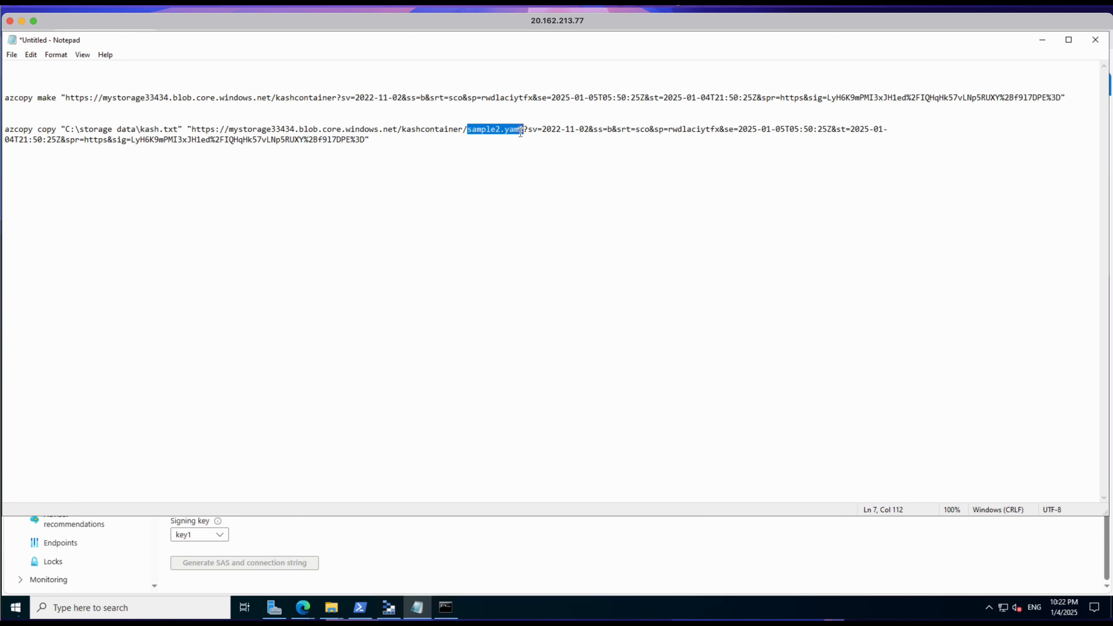
{"action": "type", "text": "kash.txt"}
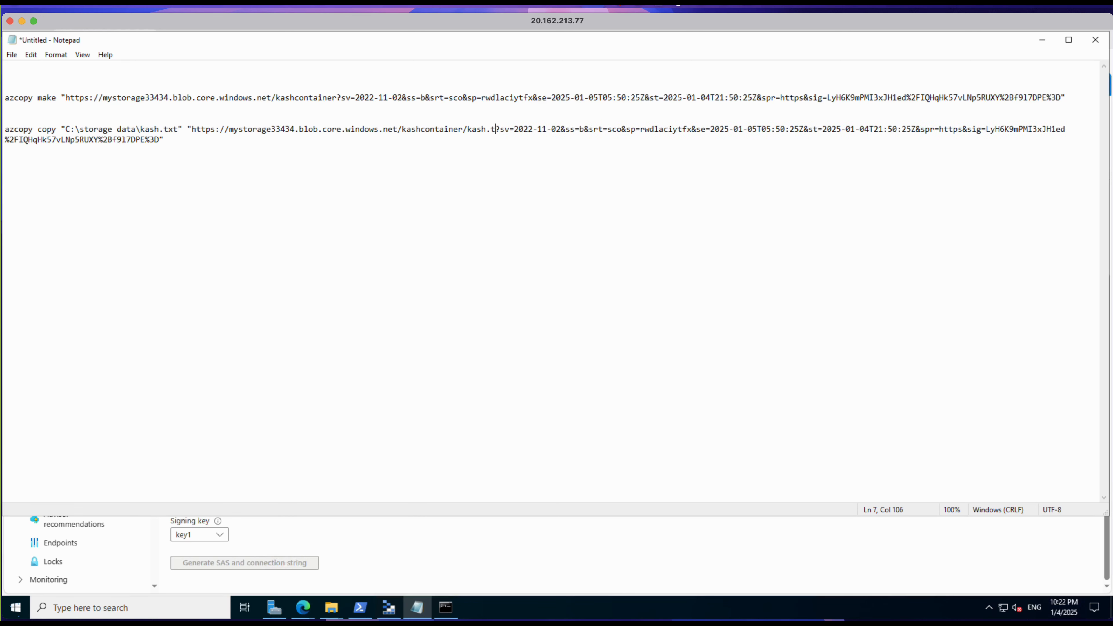
{"action": "left_click", "coordinate": [332, 235]}
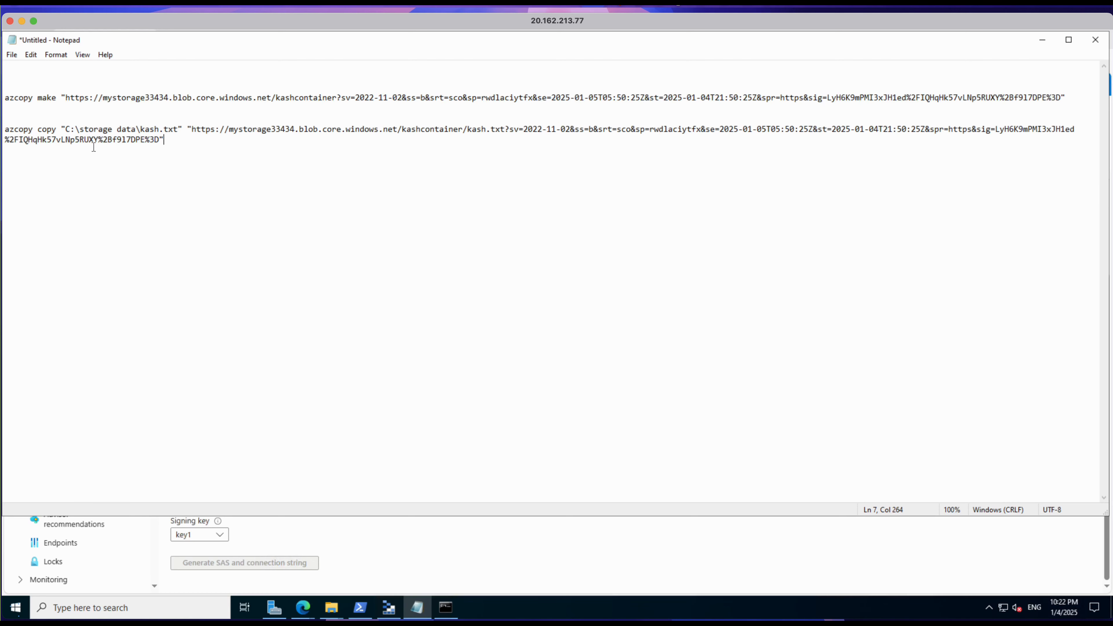
Step: Copy the complete azcopy copy command from Notepad, including its source path and destination URL
{"action": "left_click_drag", "start_coordinate": [6, 134], "coordinate": [164, 139]}
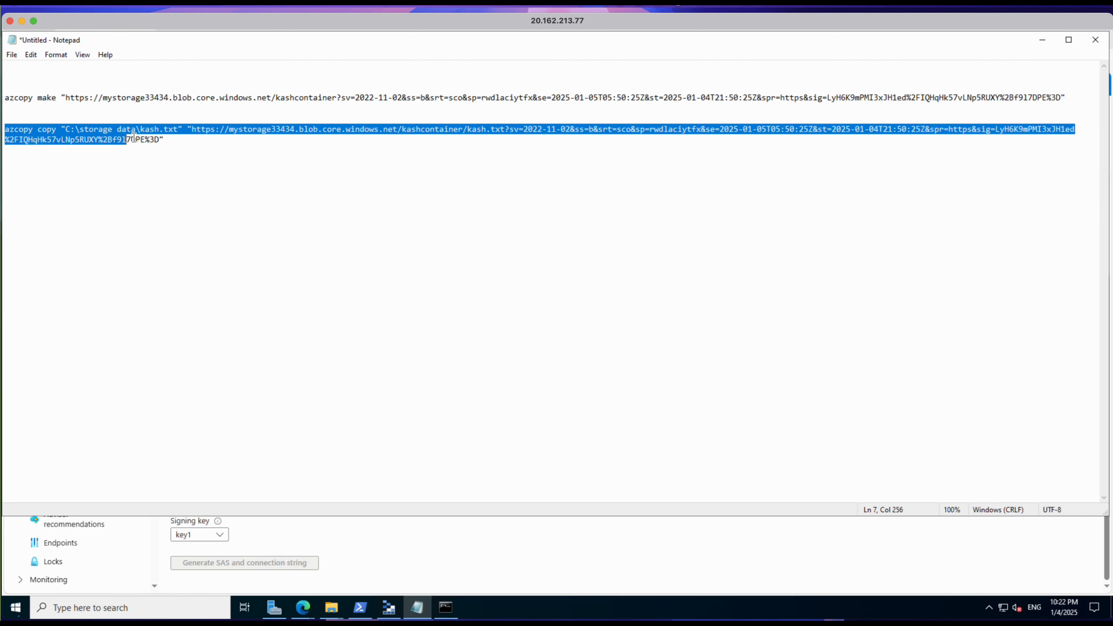
{"action": "right_click", "coordinate": [129, 135]}
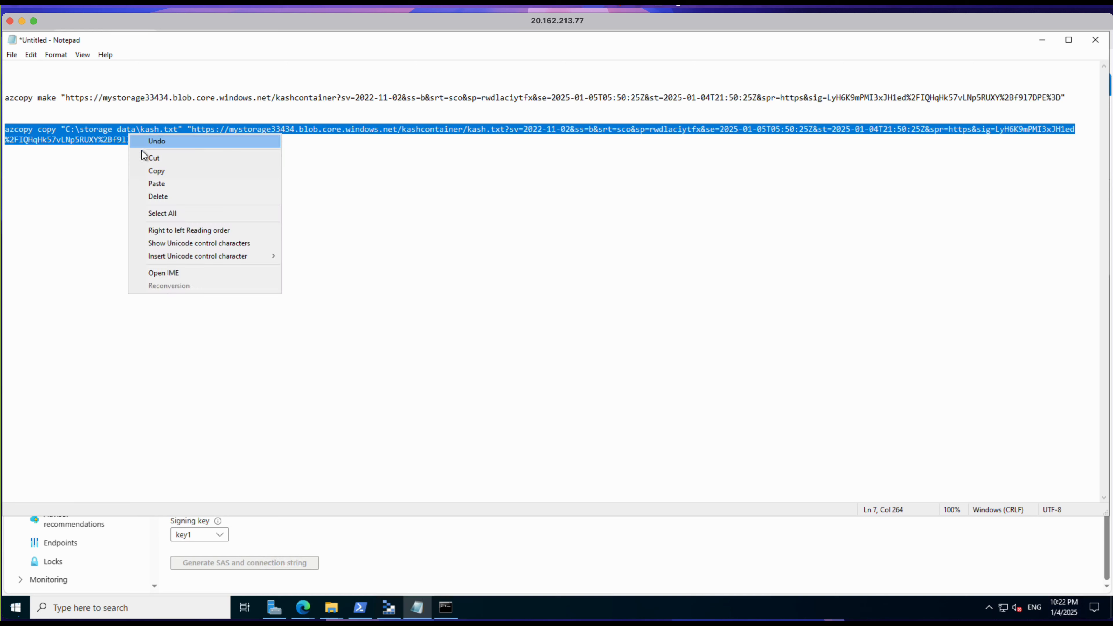
{"action": "left_click", "coordinate": [151, 169]}
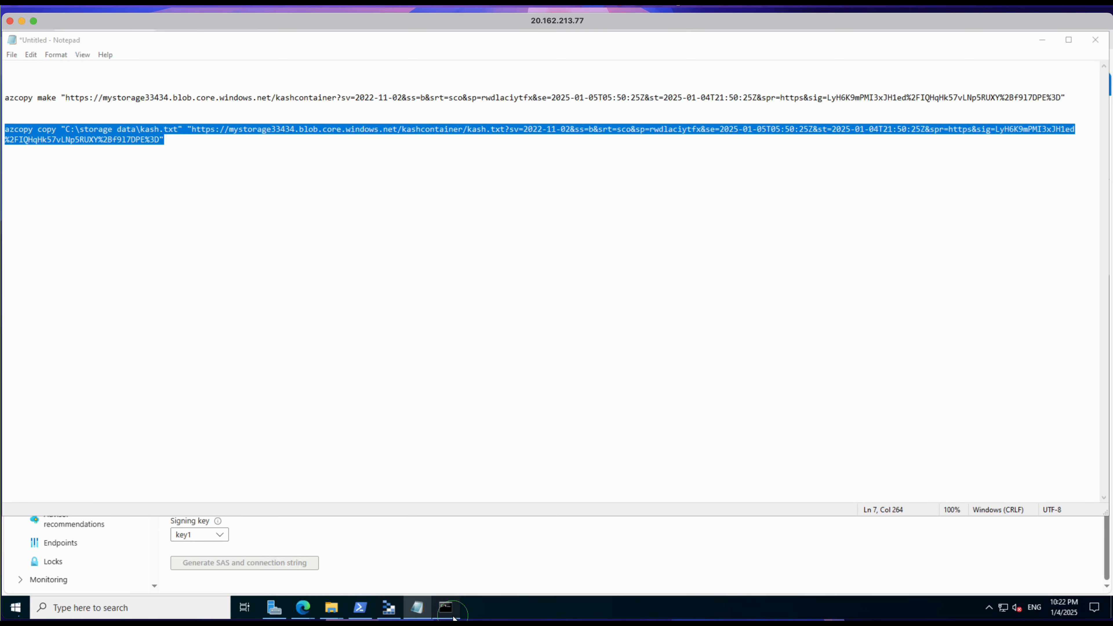
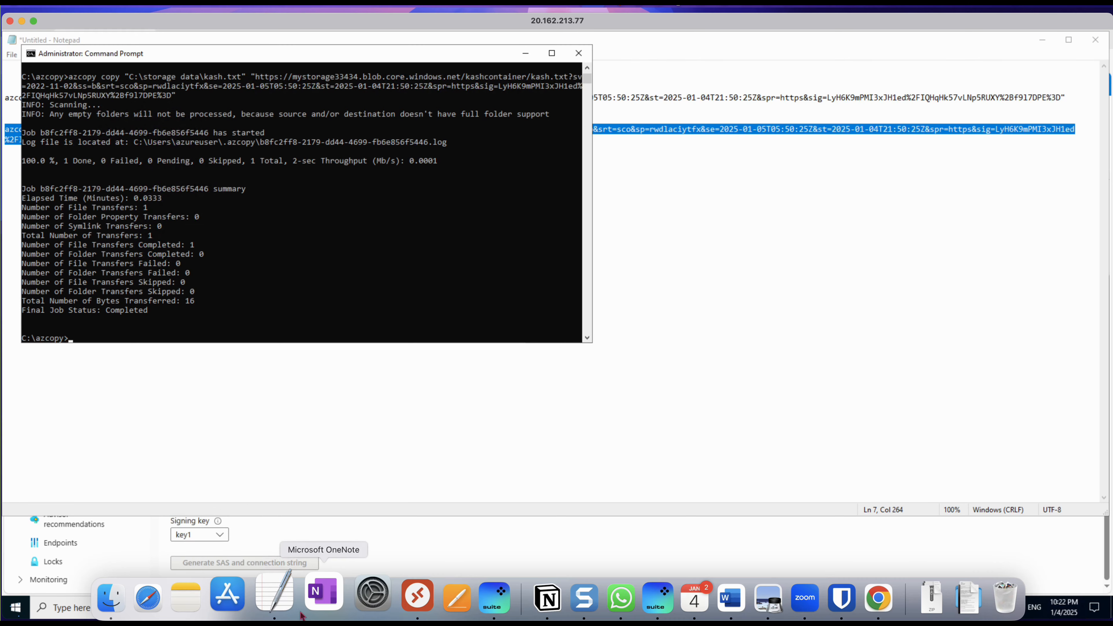
Step: In the Azure portal, open kashcontainer in mystorage33434 and view the contents of the copied kash.txt blob
{"action": "mouse_move", "coordinate": [268, 606]}
{"action": "mouse_move", "coordinate": [301, 614]}
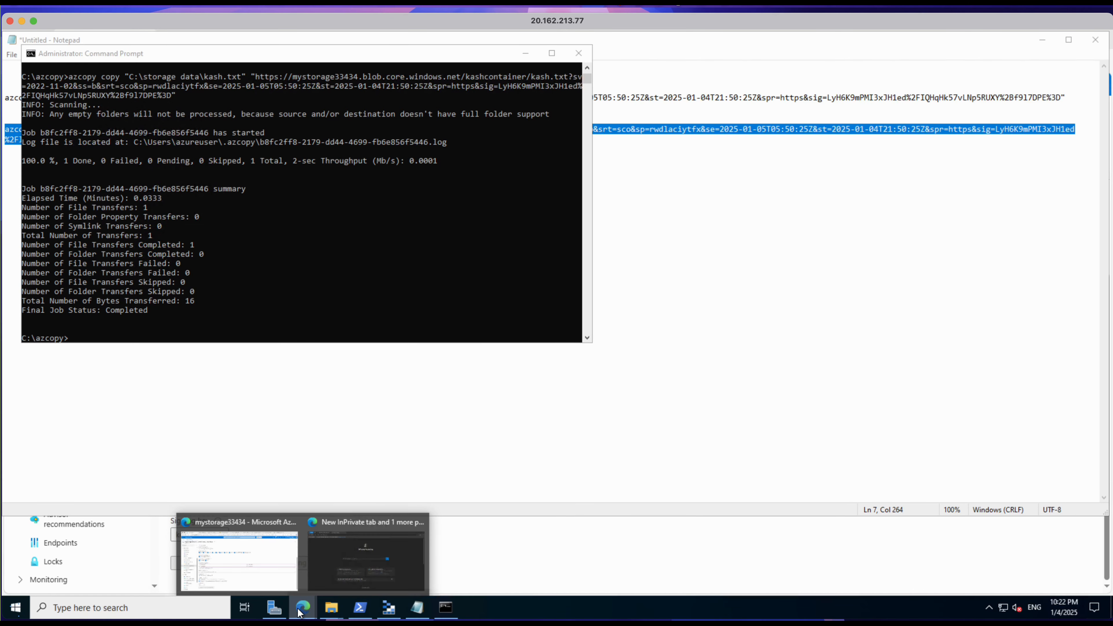
{"action": "left_click", "coordinate": [259, 578]}
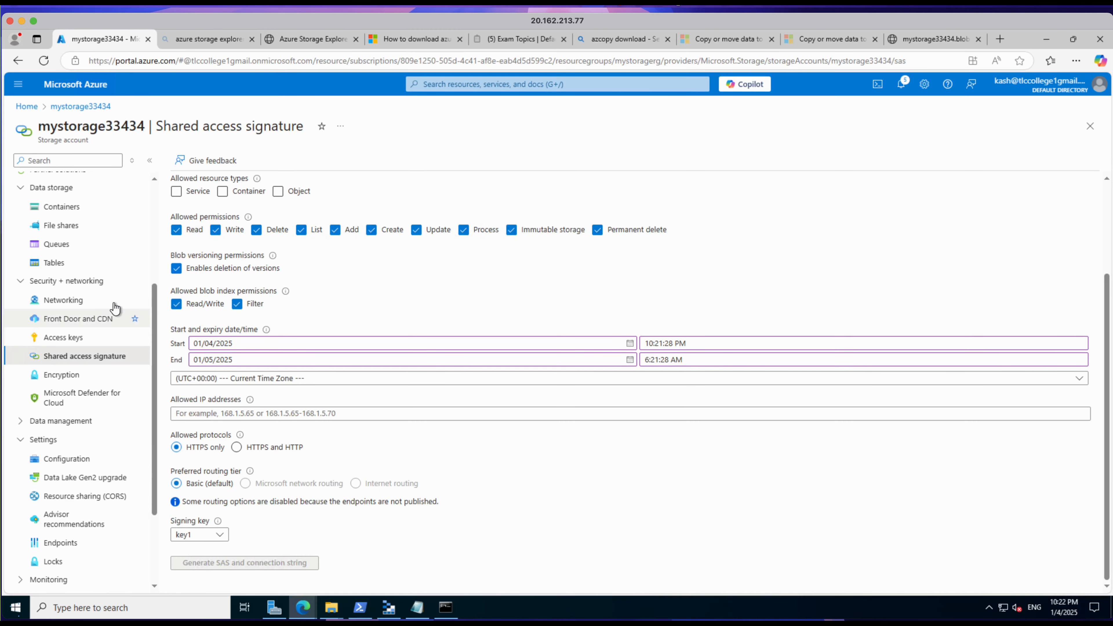
{"action": "left_click", "coordinate": [62, 207]}
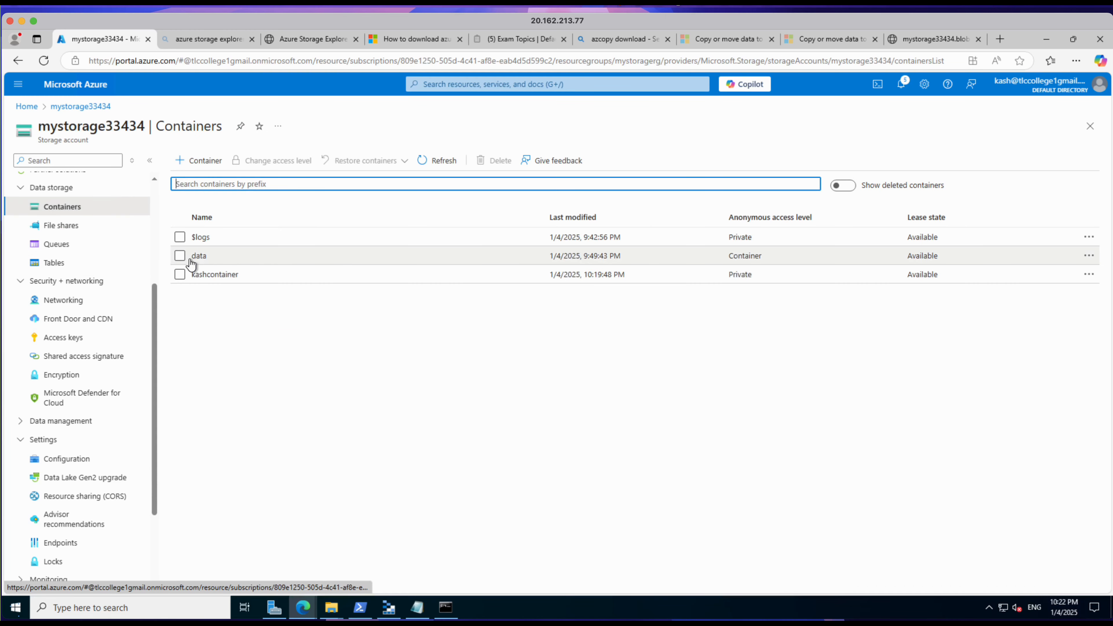
{"action": "left_click", "coordinate": [208, 276]}
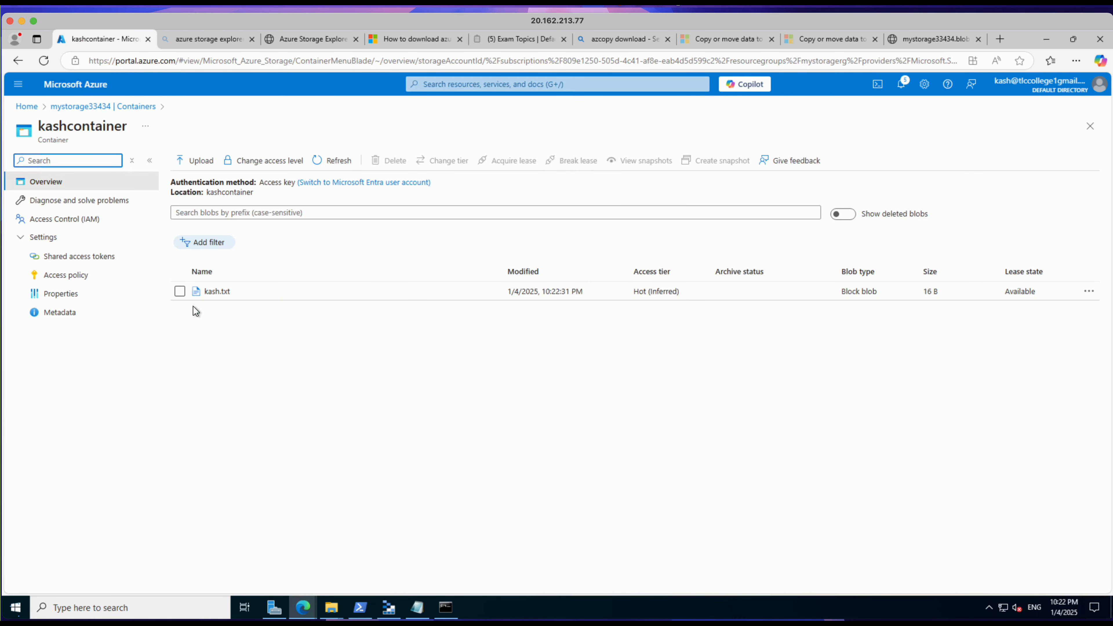
{"action": "left_click", "coordinate": [214, 292]}
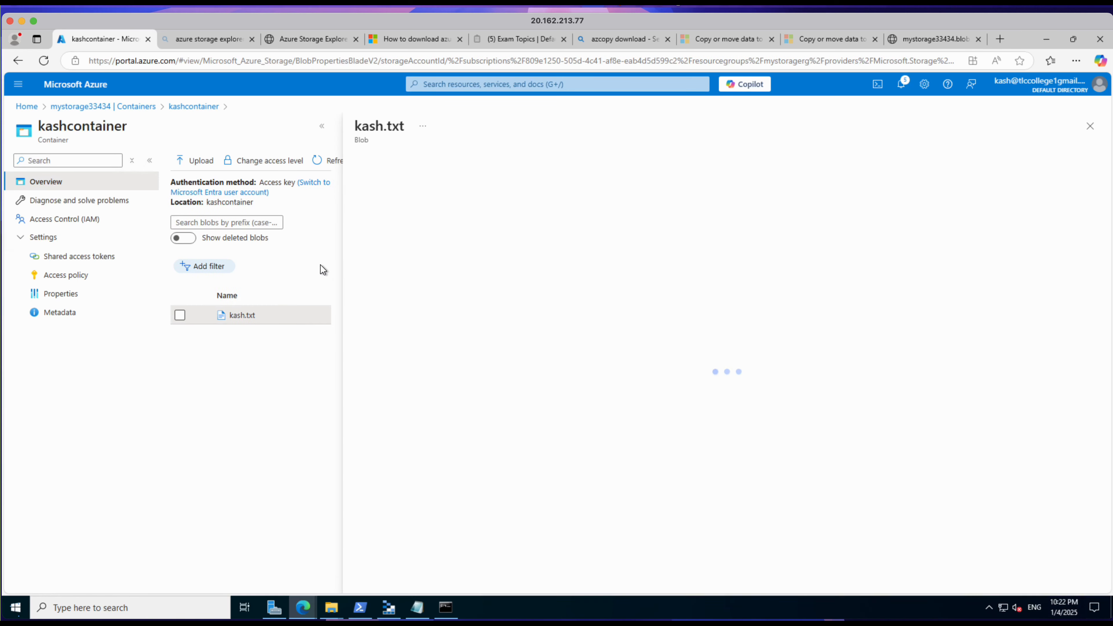
{"action": "left_click", "coordinate": [513, 189]}
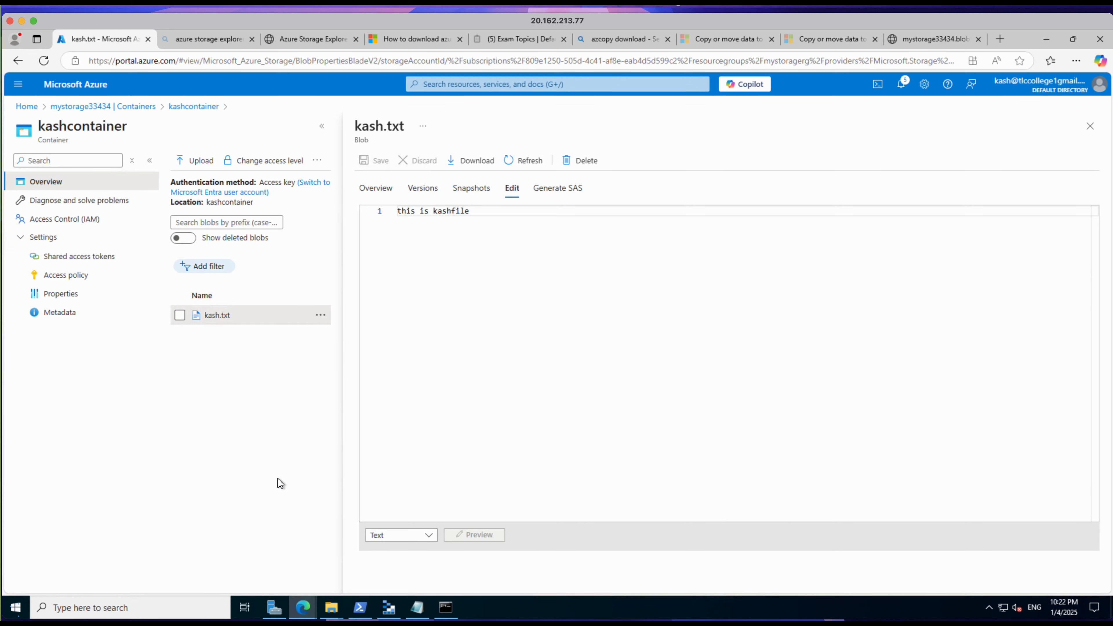
{"action": "left_click", "coordinate": [446, 608]}
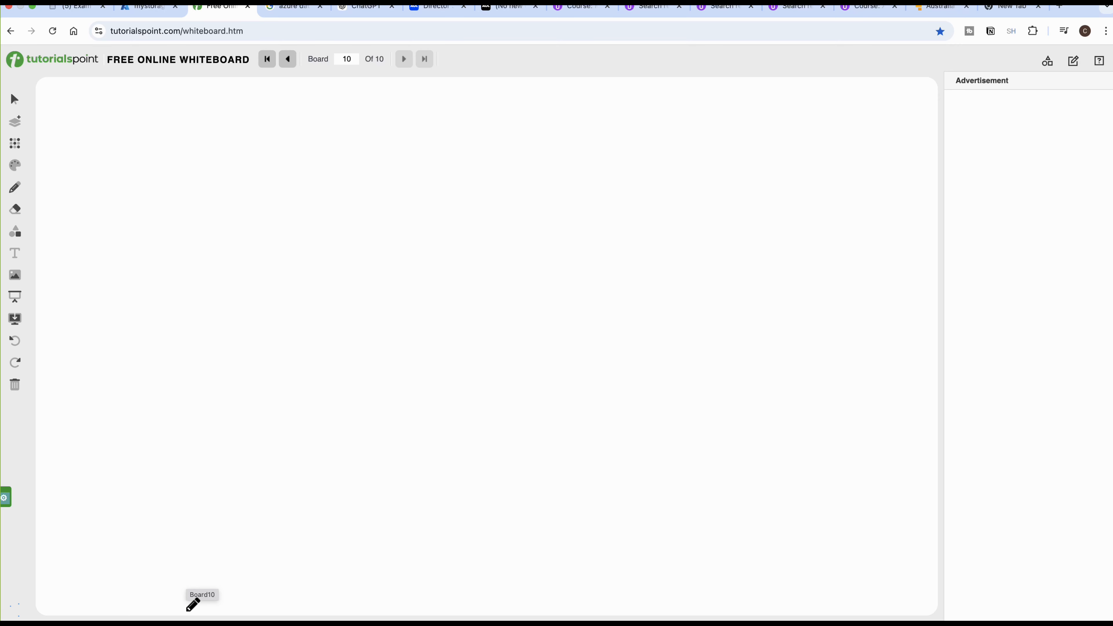
Step: On board 10 of the online whiteboard, handwrite the heading "Private End point" near the upper edge
{"action": "mouse_move", "coordinate": [188, 128]}
{"action": "left_mouse_down"}
{"action": "mouse_move", "coordinate": [192, 148]}
{"action": "mouse_move", "coordinate": [249, 129]}
{"action": "mouse_move", "coordinate": [313, 145]}
{"action": "mouse_move", "coordinate": [367, 137]}
{"action": "mouse_move", "coordinate": [382, 149]}
{"action": "mouse_move", "coordinate": [450, 132]}
{"action": "left_mouse_up"}
{"action": "left_click_drag", "start_coordinate": [736, 492], "coordinate": [753, 510]}
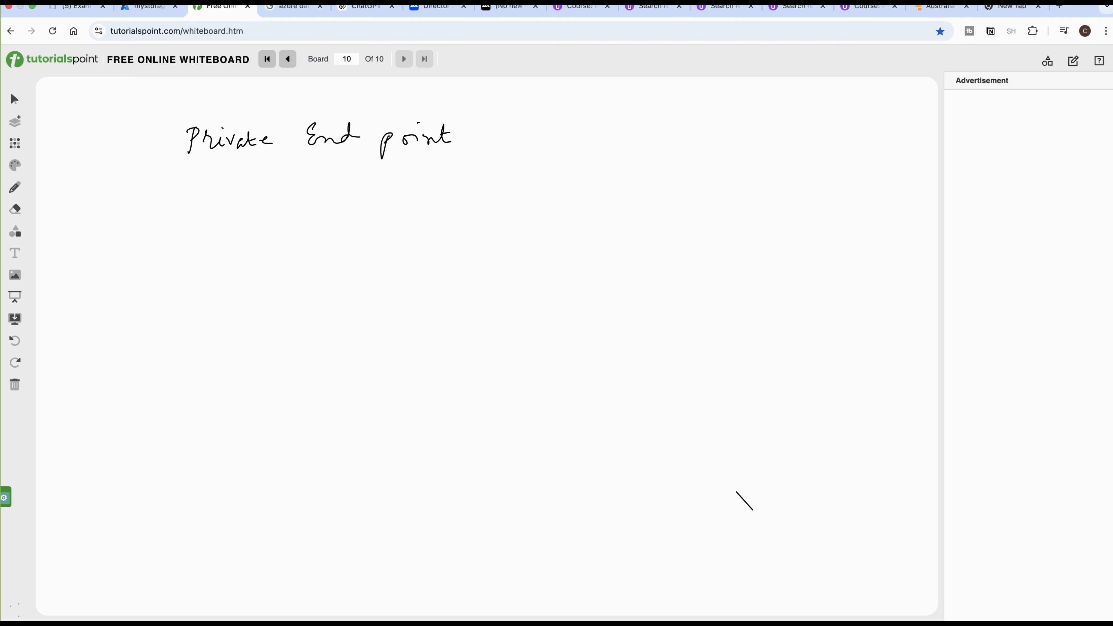
Step: Switch to the Notion Exam Topics list, open 4.19 Azure Endpoints and paste the copied endpoints diagram into its empty page body
{"action": "left_click", "coordinate": [72, 7]}
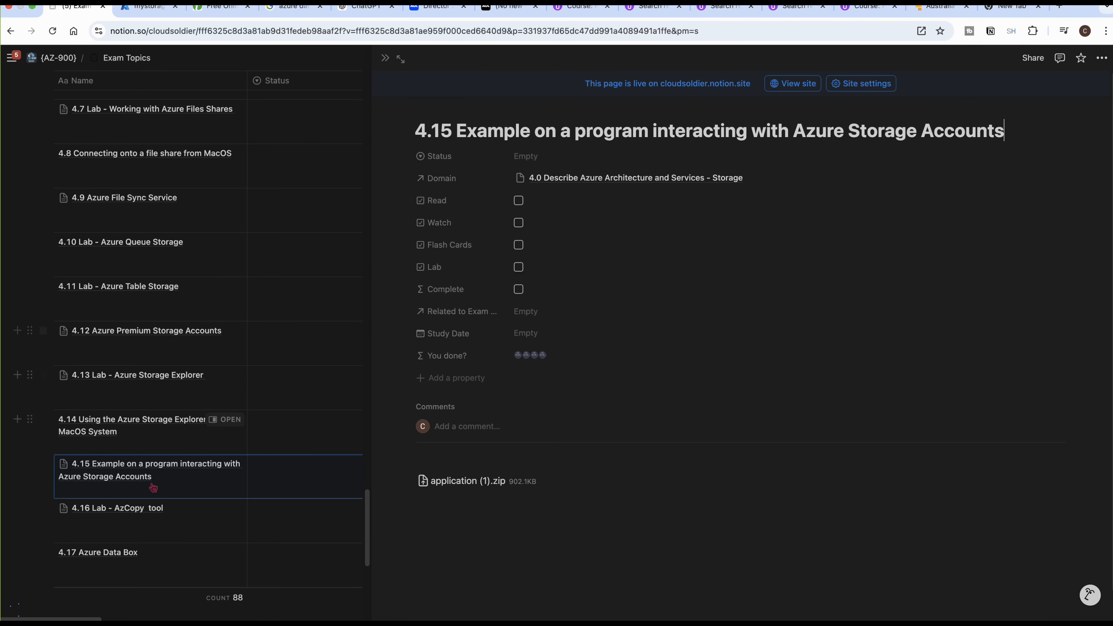
{"action": "scroll", "coordinate": [137, 546], "scroll_direction": "down", "scroll_amount": 4}
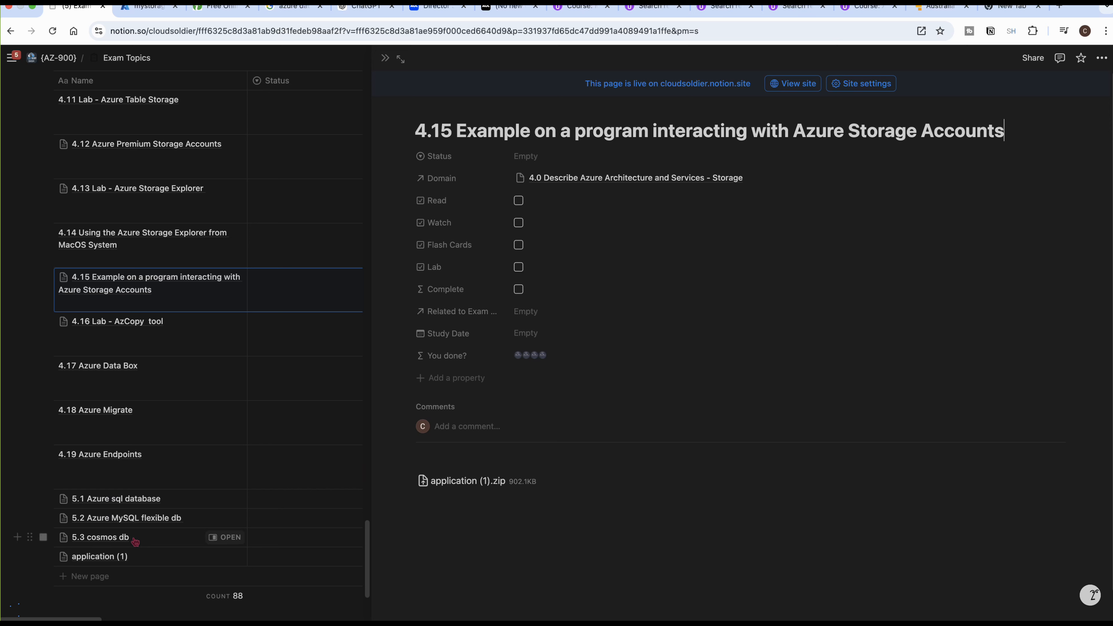
{"action": "left_click", "coordinate": [235, 458]}
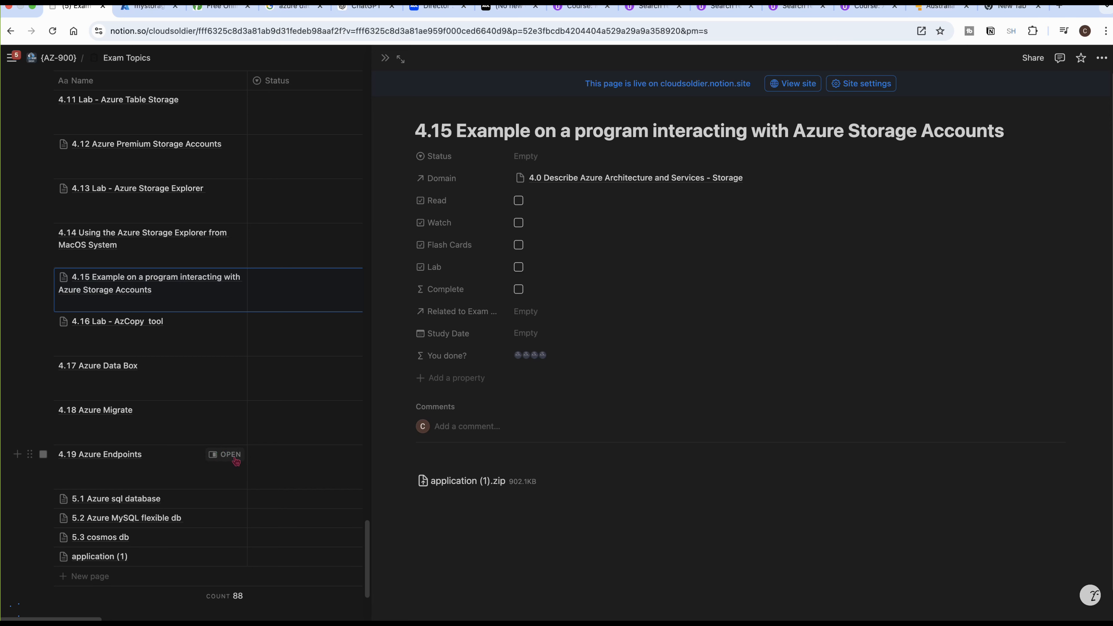
{"action": "left_click", "coordinate": [509, 582]}
{"action": "key", "text": "super+v"}
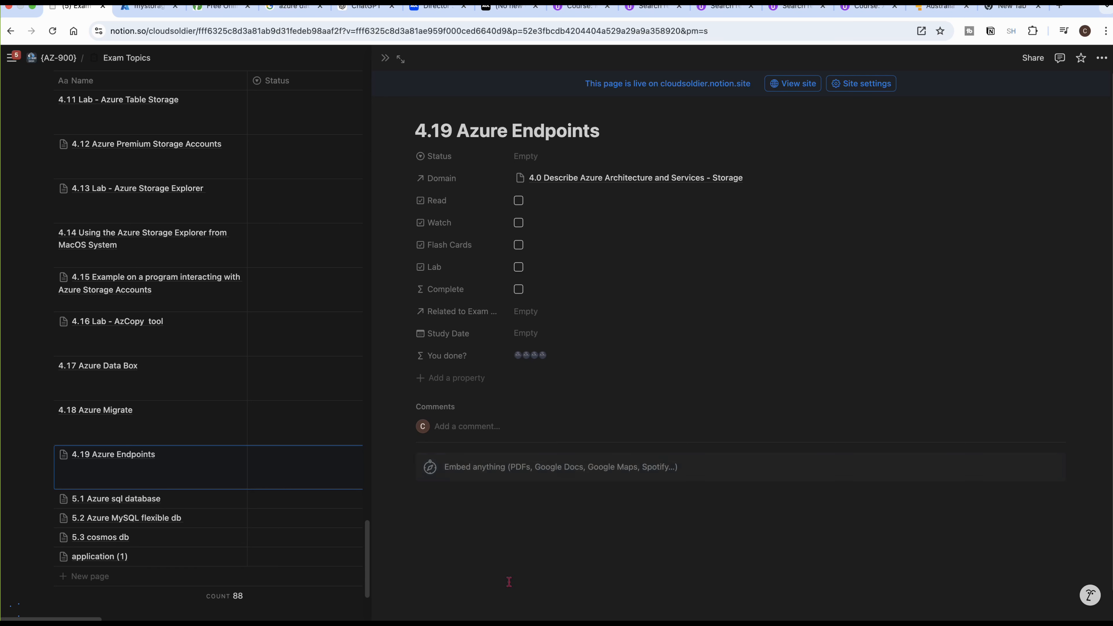
Step: Enlarge the pasted diagram and examine the virtual machine's connection to the storage account and the service and private endpoint notes
{"action": "left_click", "coordinate": [542, 539]}
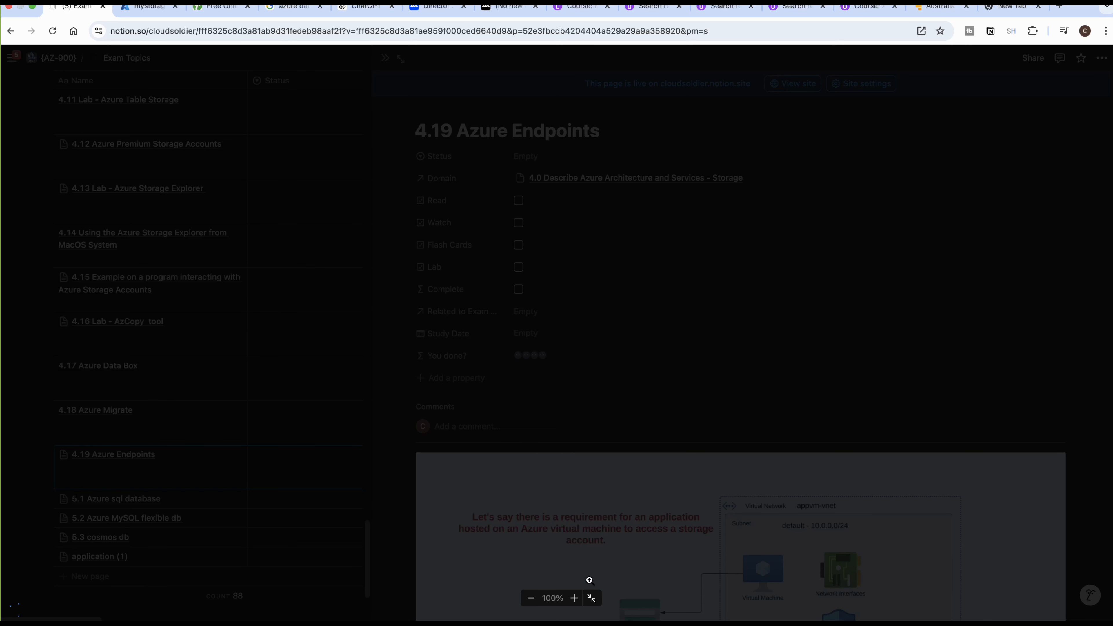
{"action": "left_click", "coordinate": [574, 598]}
{"action": "left_click", "coordinate": [536, 596]}
{"action": "left_click", "coordinate": [529, 596]}
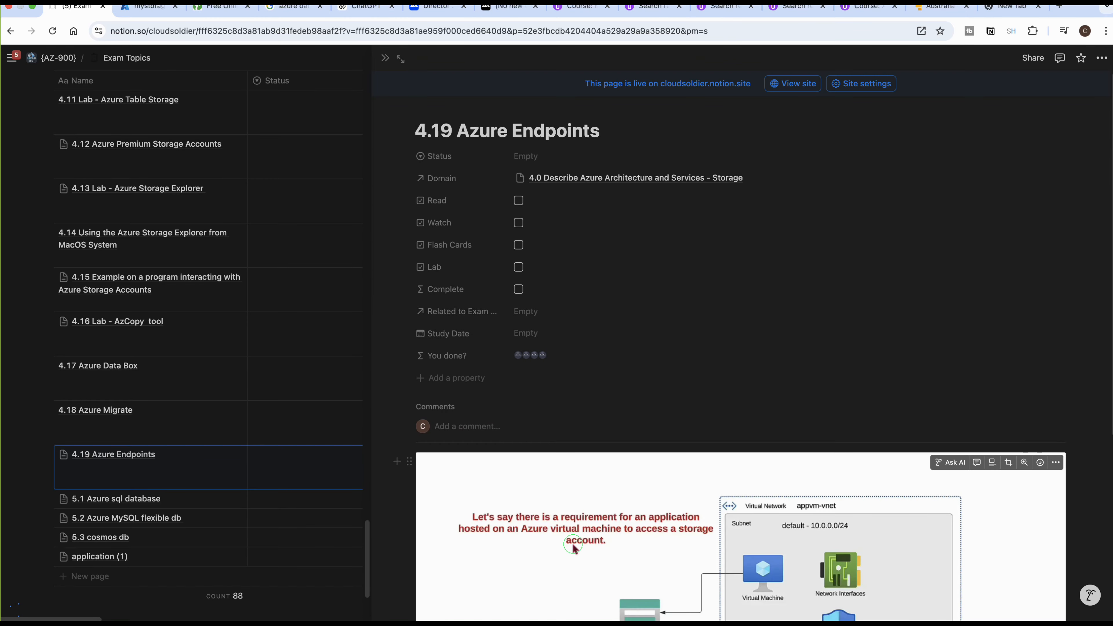
{"action": "left_click", "coordinate": [572, 542]}
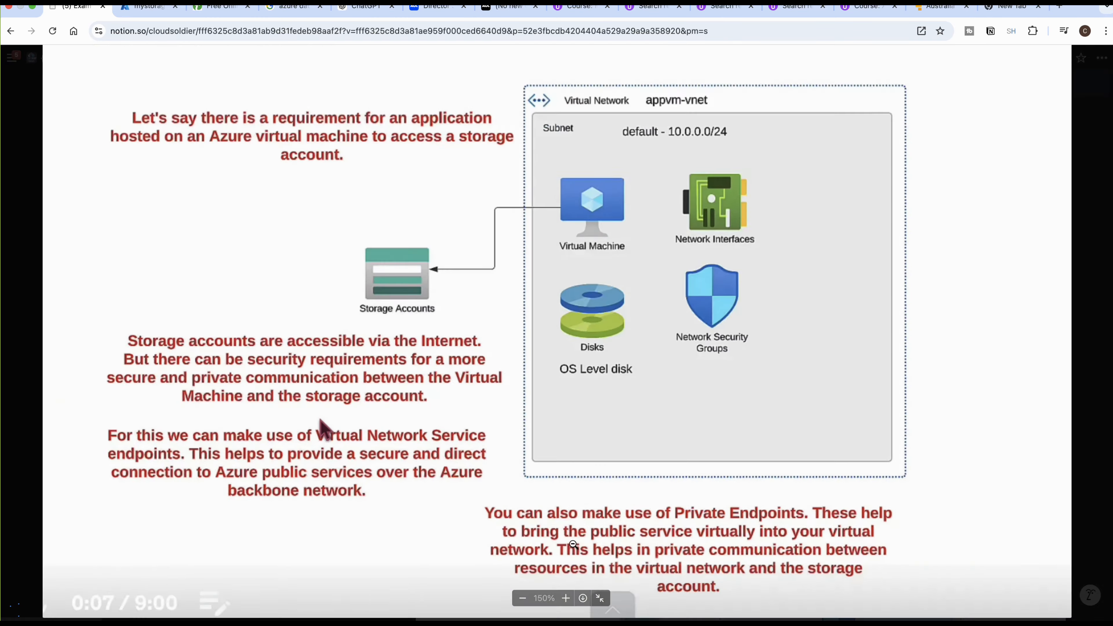
{"action": "key", "text": "Escape"}
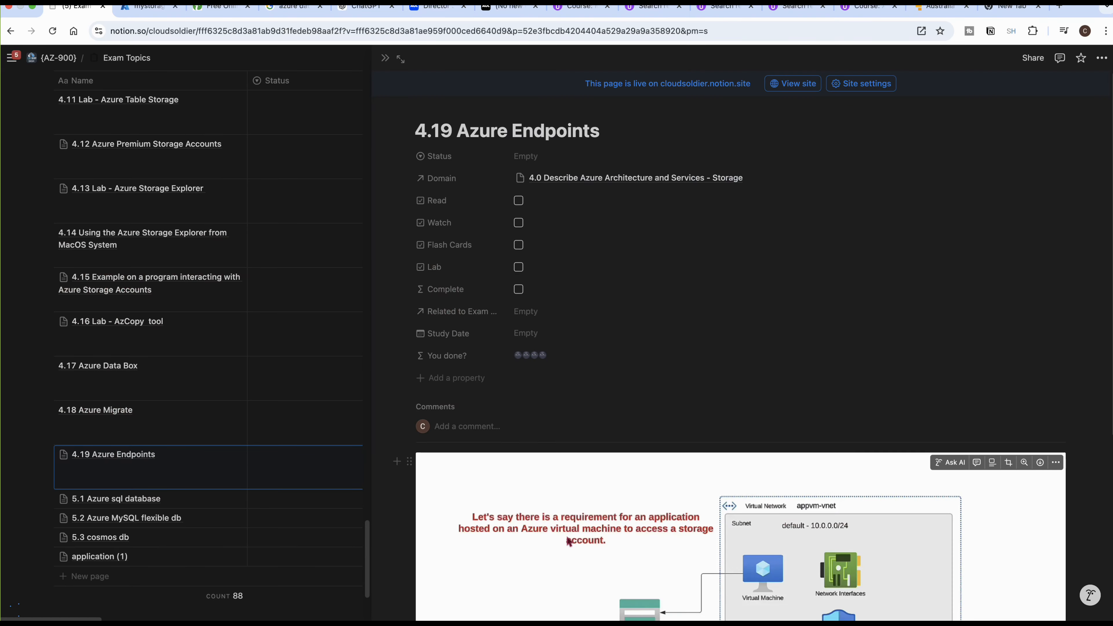
{"action": "left_click", "coordinate": [569, 542]}
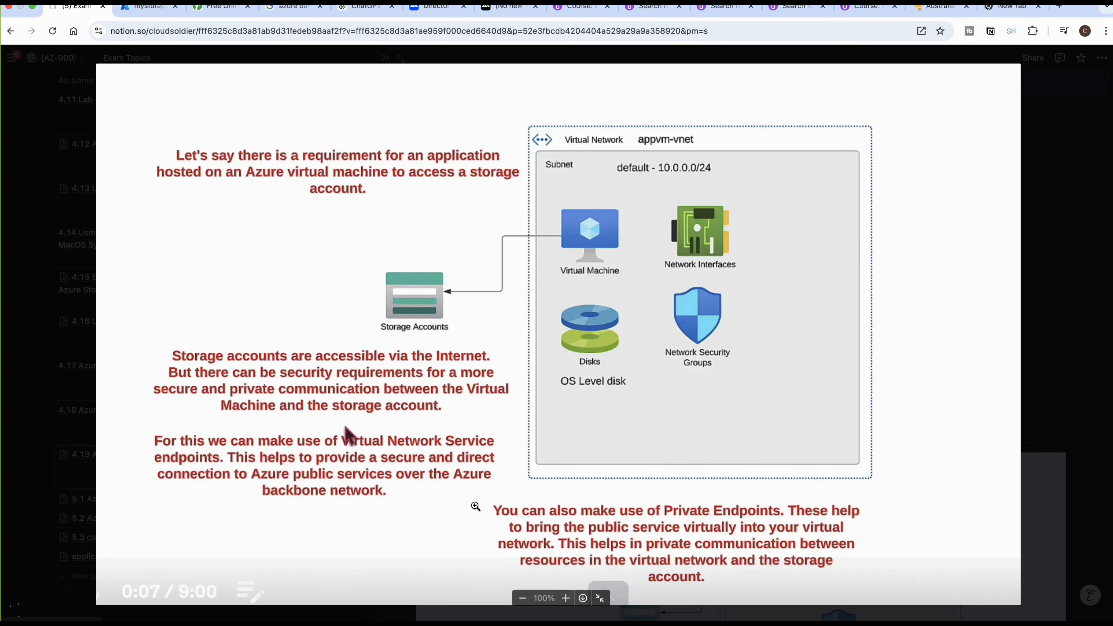
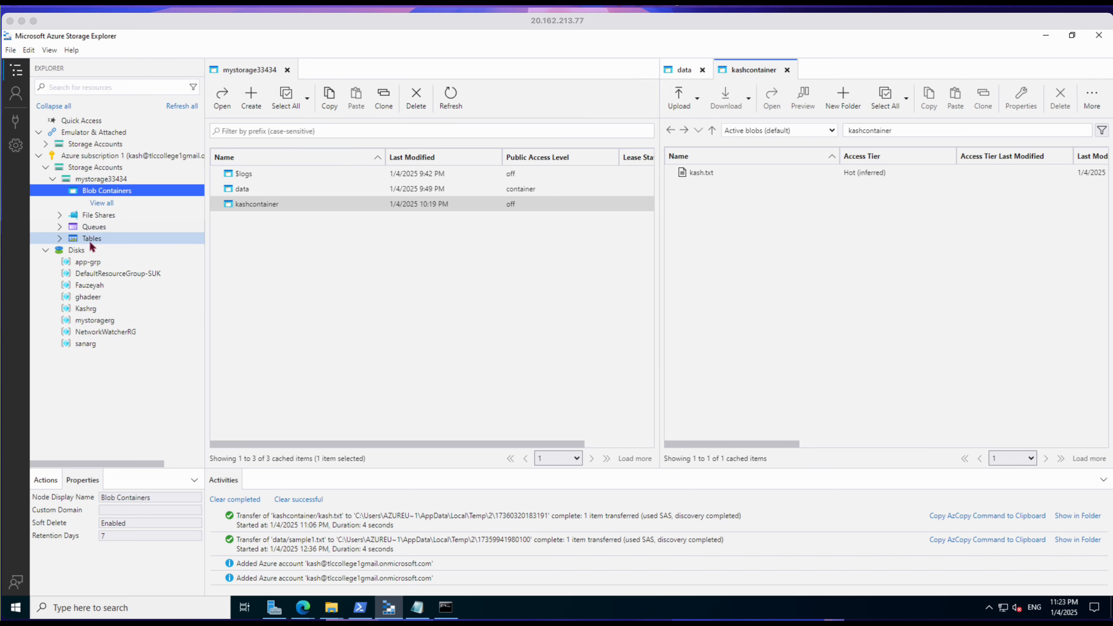
Step: Refresh all resources in Storage Explorer, try to list the blob containers of mystorage33434 and dismiss the resulting dialog
{"action": "left_click", "coordinate": [184, 106]}
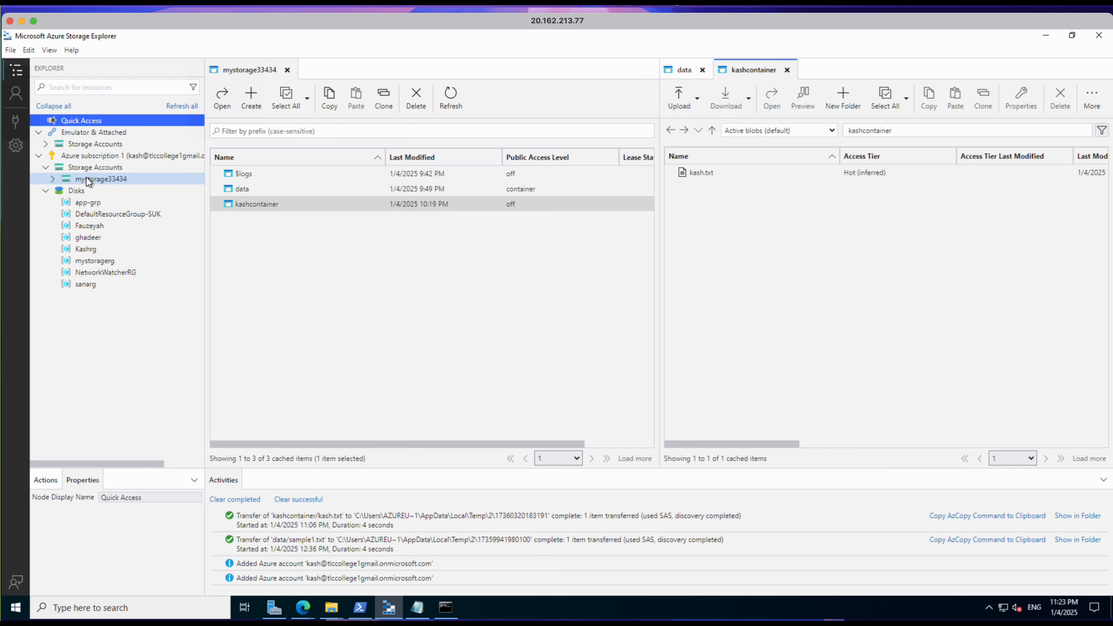
{"action": "left_click", "coordinate": [54, 177]}
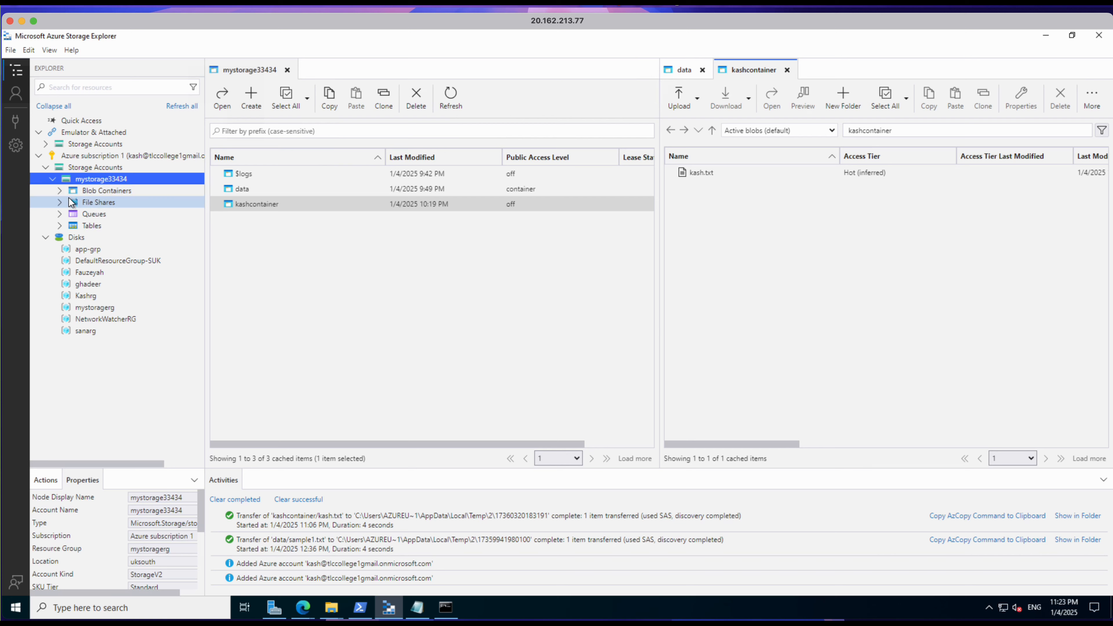
{"action": "left_click", "coordinate": [60, 191]}
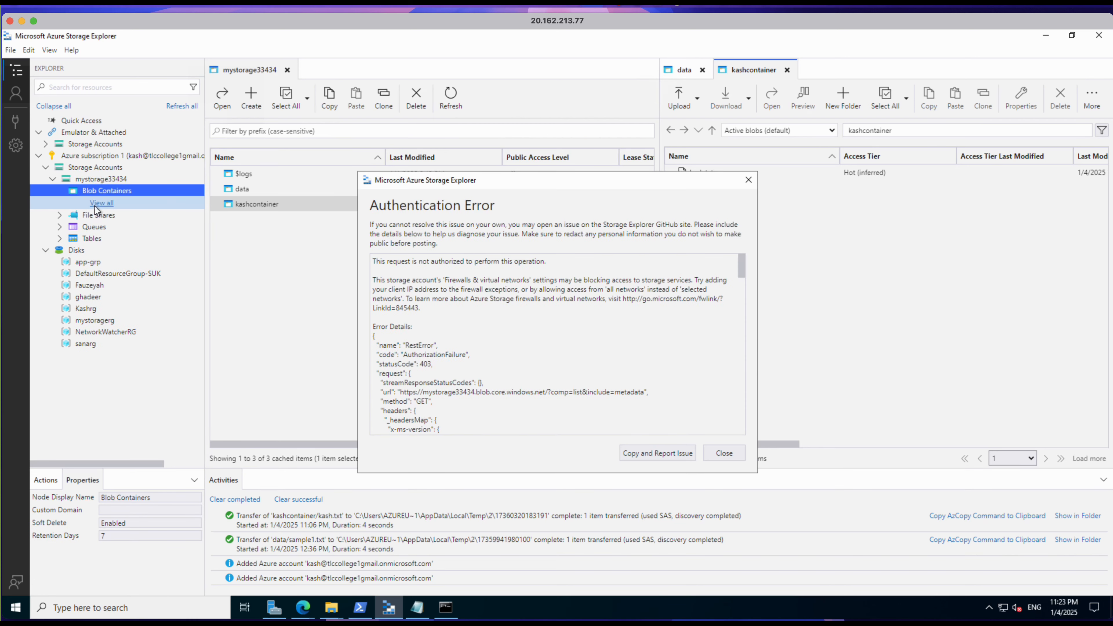
{"action": "left_click", "coordinate": [559, 308]}
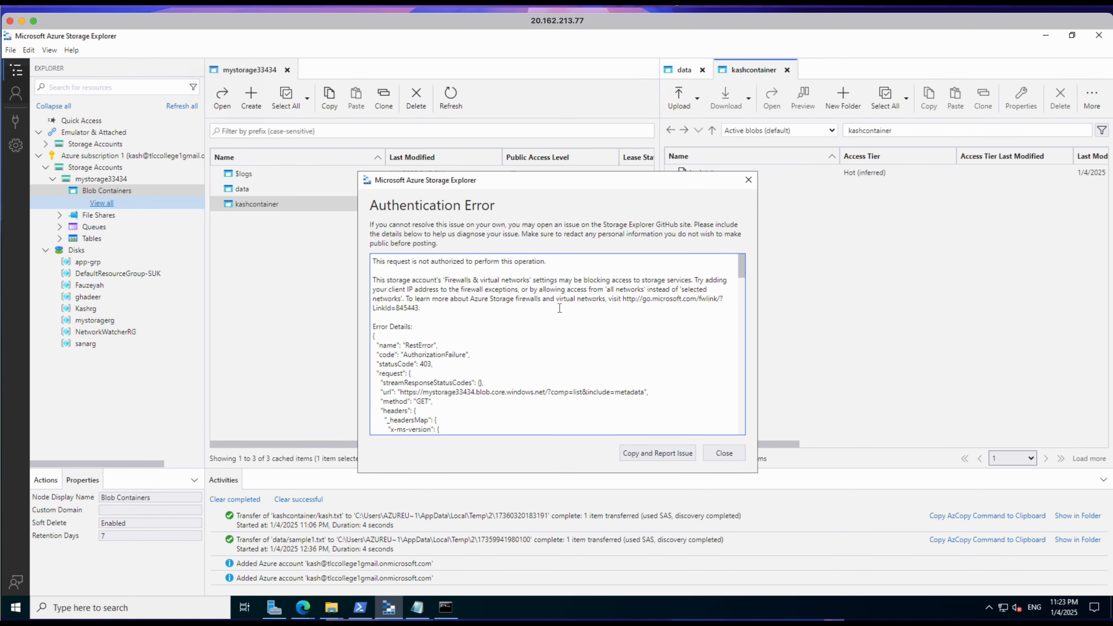
{"action": "left_click", "coordinate": [725, 453]}
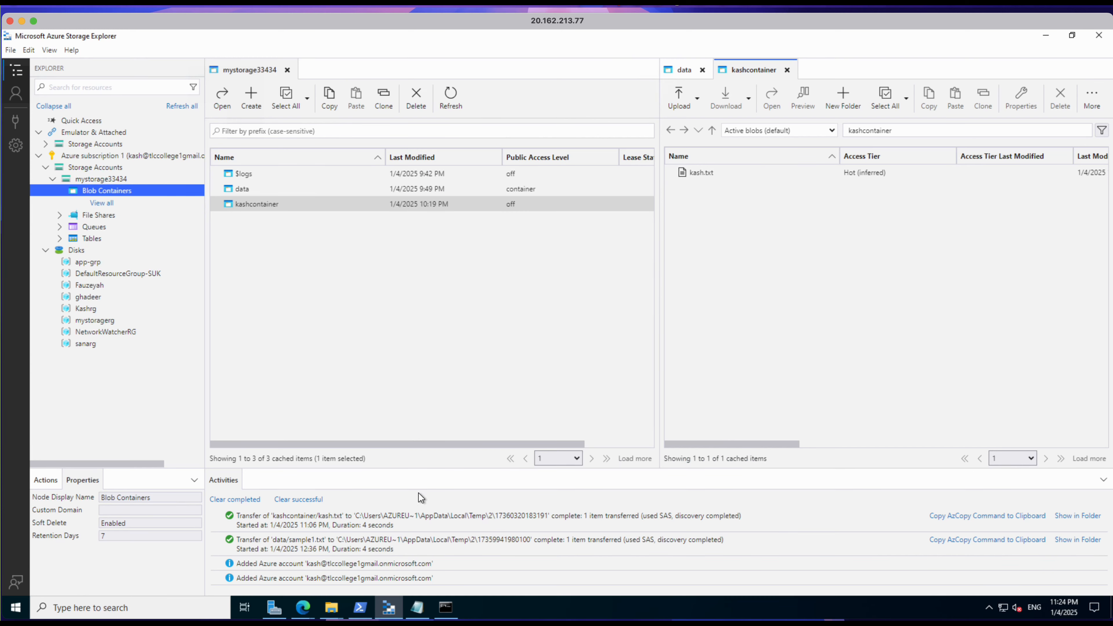
Step: In the Azure portal, enable public network access to mystorage33434 from all networks, save the setting and refresh the page
{"action": "mouse_move", "coordinate": [309, 607]}
{"action": "left_click", "coordinate": [276, 550]}
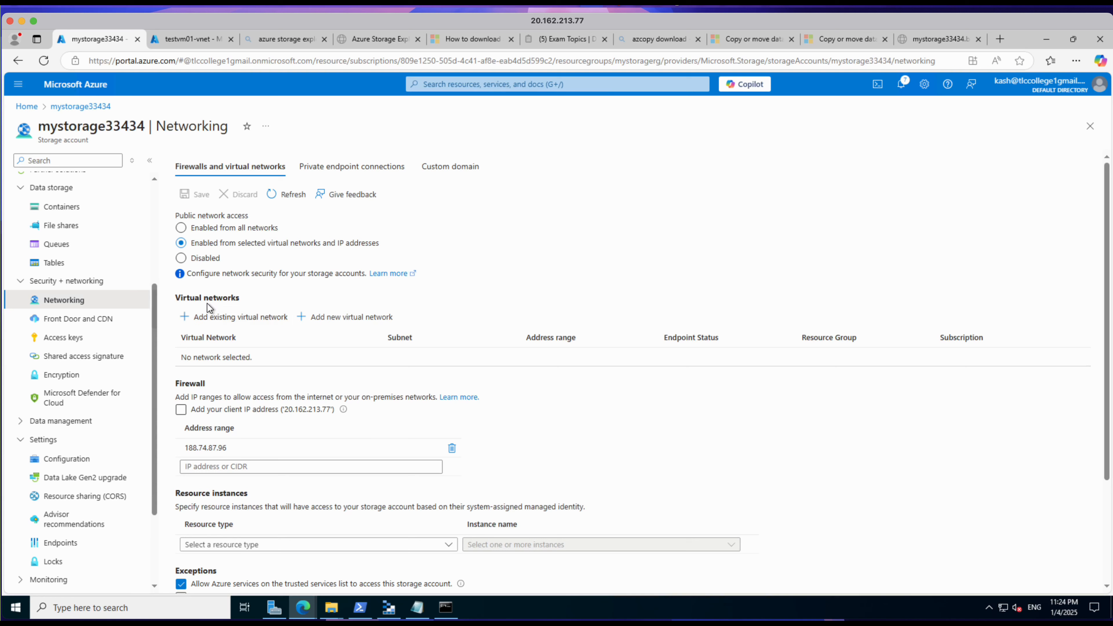
{"action": "left_click", "coordinate": [183, 230]}
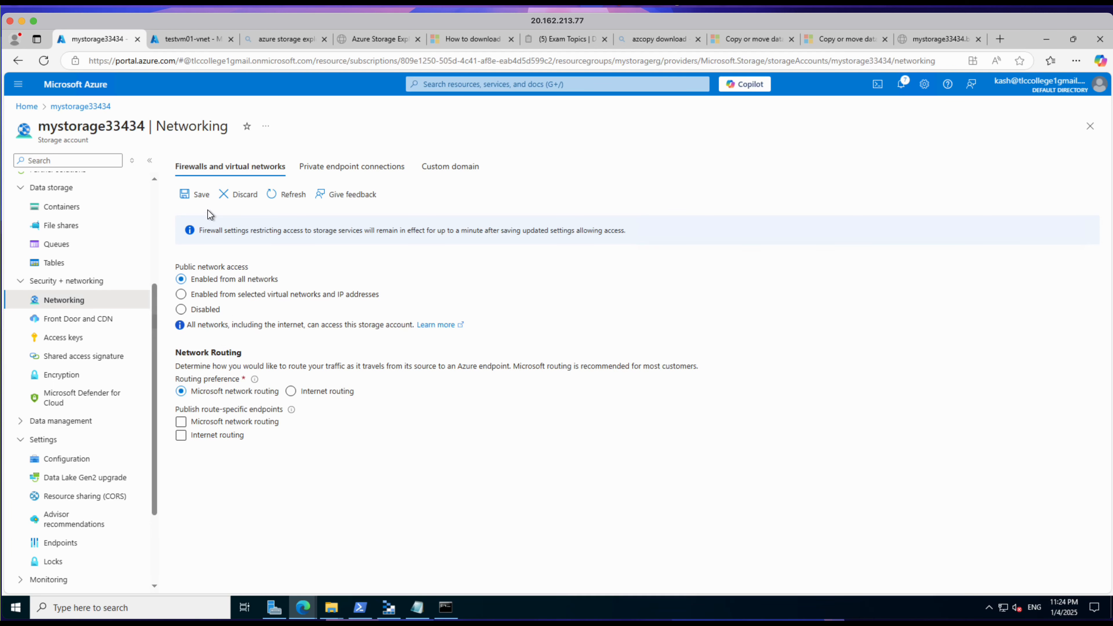
{"action": "left_click", "coordinate": [199, 198]}
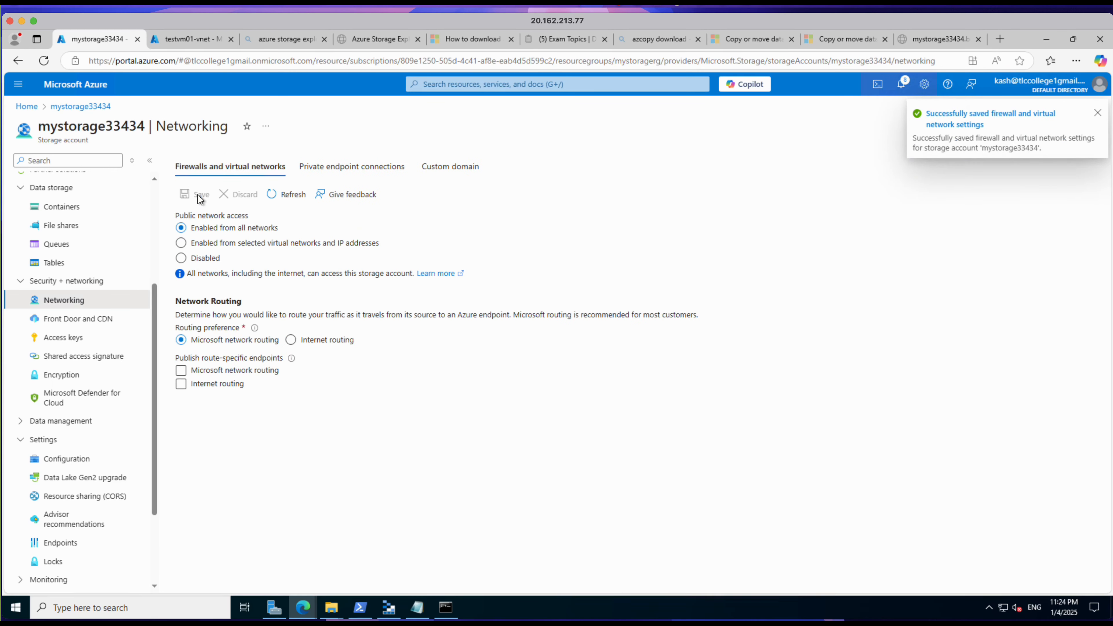
{"action": "left_click", "coordinate": [293, 197]}
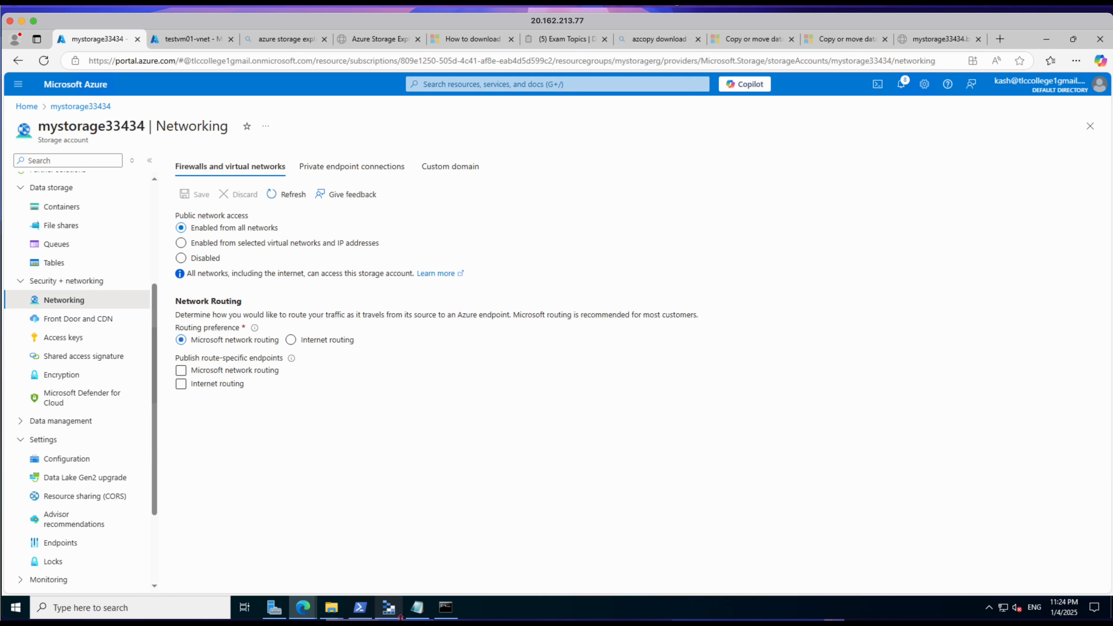
Step: Switch to Storage Explorer, refresh all resources, expand the blob containers of mystorage33434 and open kashcontainer
{"action": "left_click", "coordinate": [388, 608]}
{"action": "left_click", "coordinate": [181, 107]}
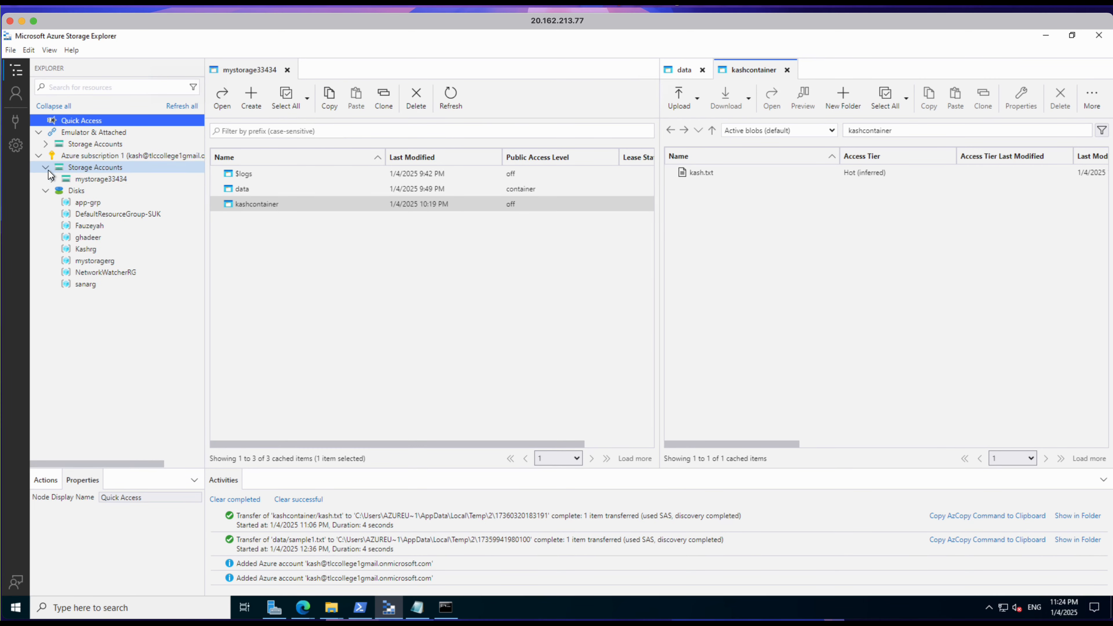
{"action": "left_click", "coordinate": [59, 180]}
{"action": "left_click", "coordinate": [51, 180]}
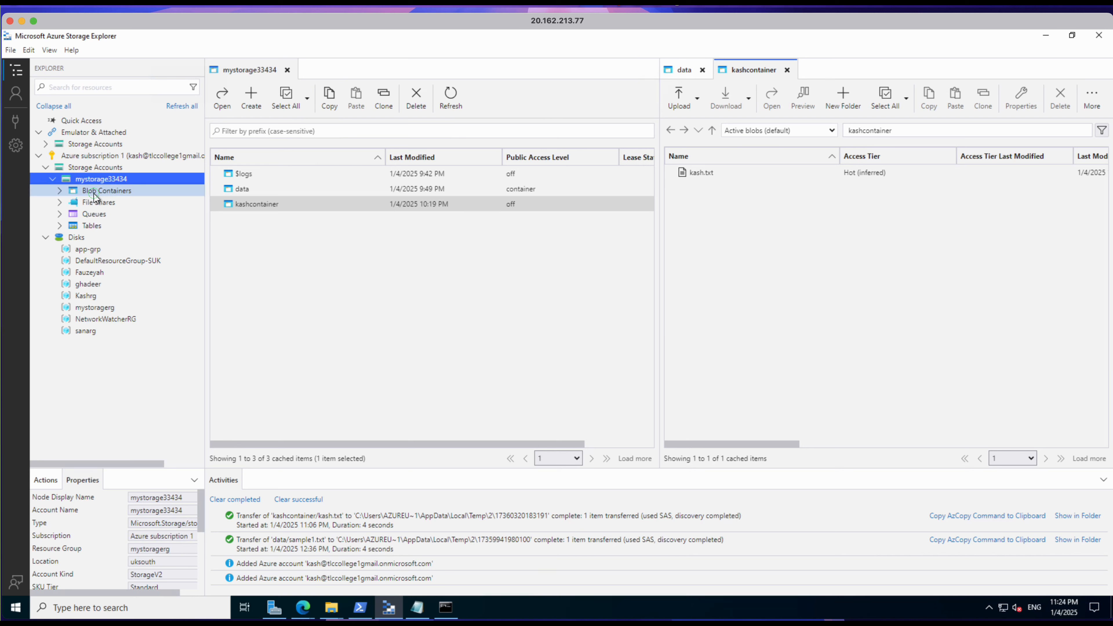
{"action": "left_click", "coordinate": [72, 192]}
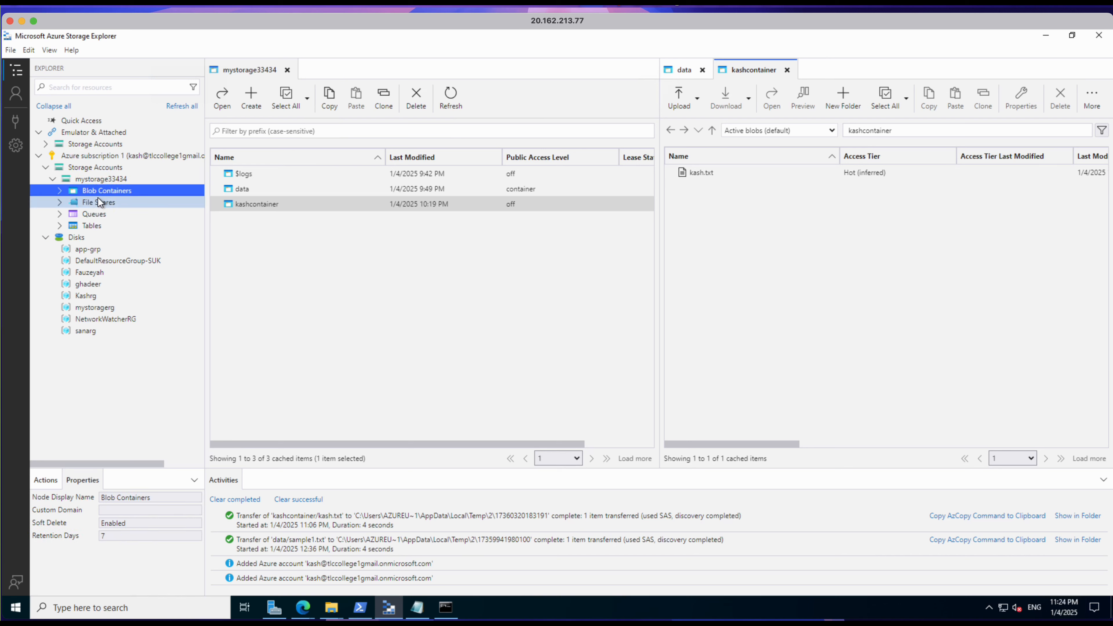
{"action": "left_click", "coordinate": [57, 189]}
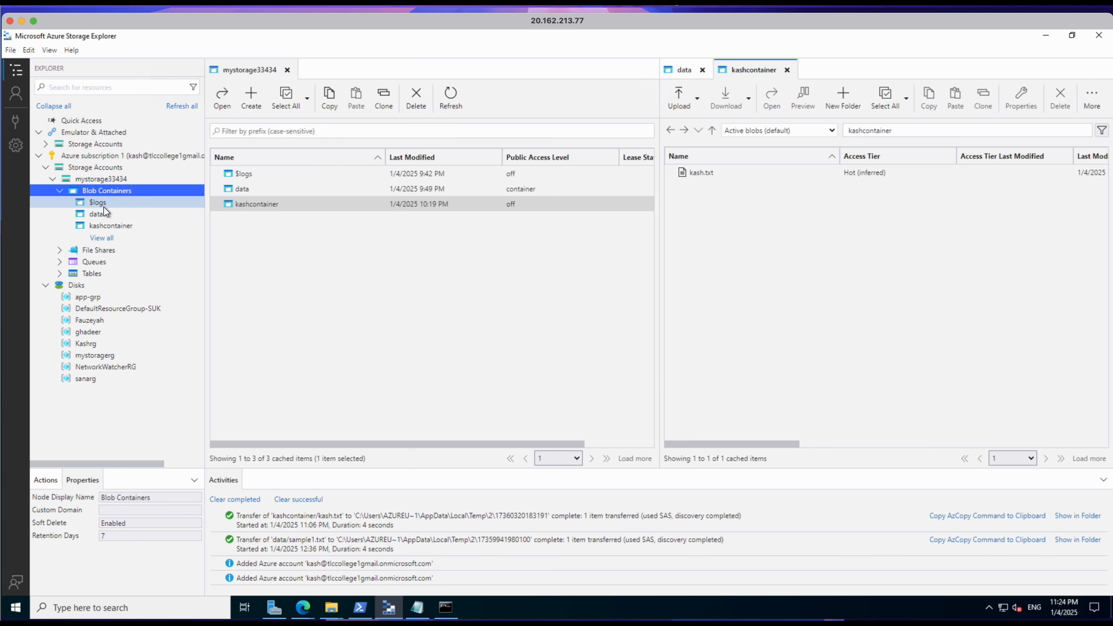
{"action": "left_click", "coordinate": [107, 226]}
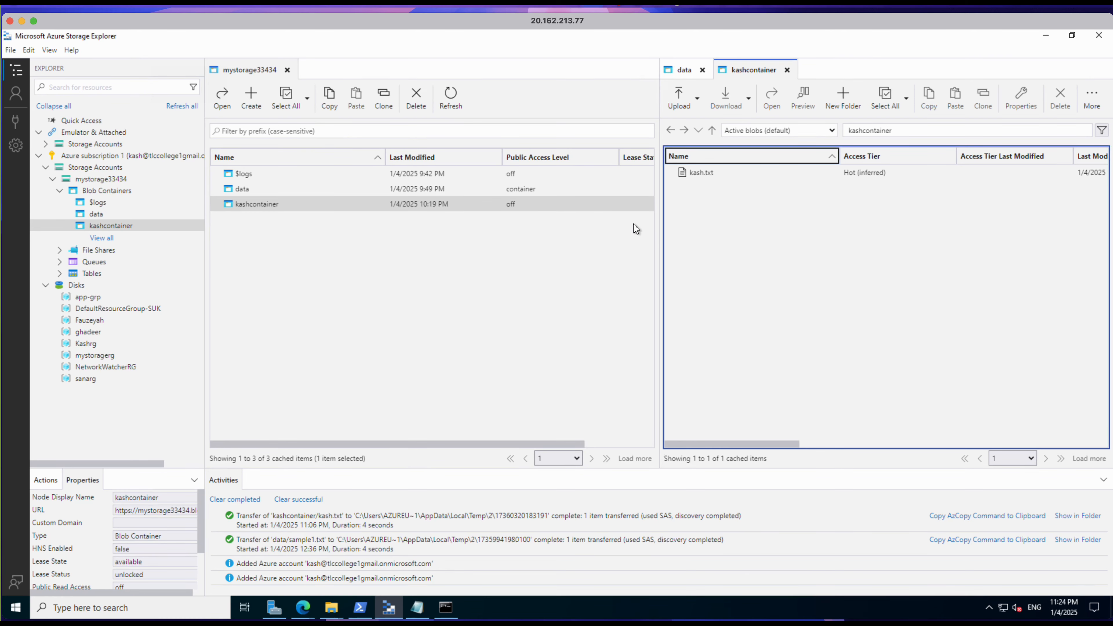
Step: In the Azure portal, restrict mystorage33434 to selected virtual networks and IP addresses, add the client IP address to the firewall and save
{"action": "left_click", "coordinate": [303, 607]}
{"action": "left_click", "coordinate": [277, 590]}
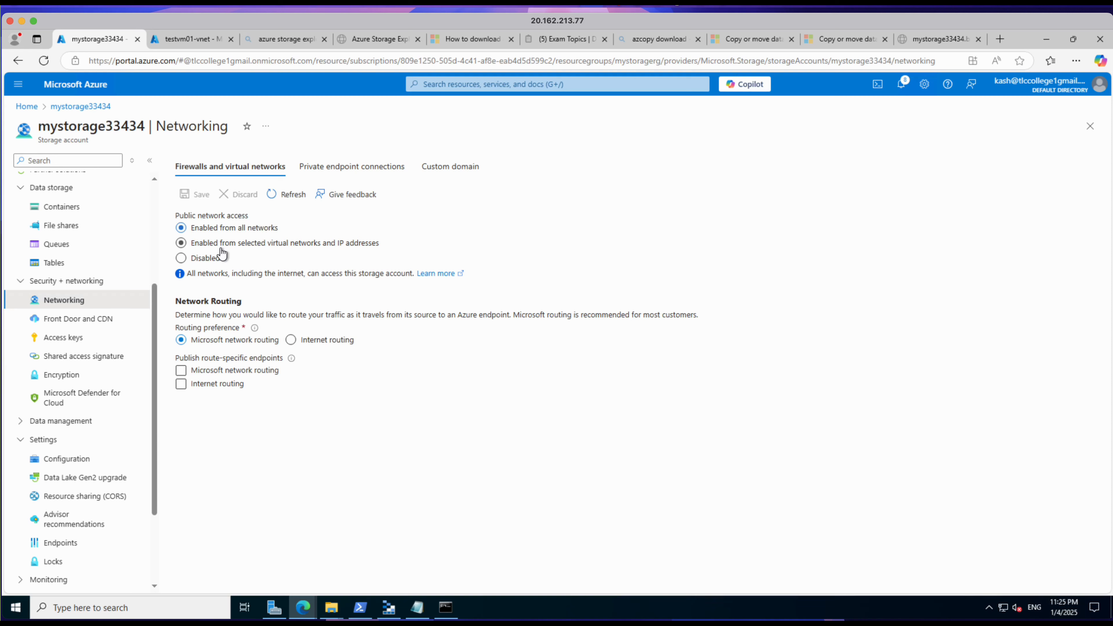
{"action": "left_click", "coordinate": [186, 247]}
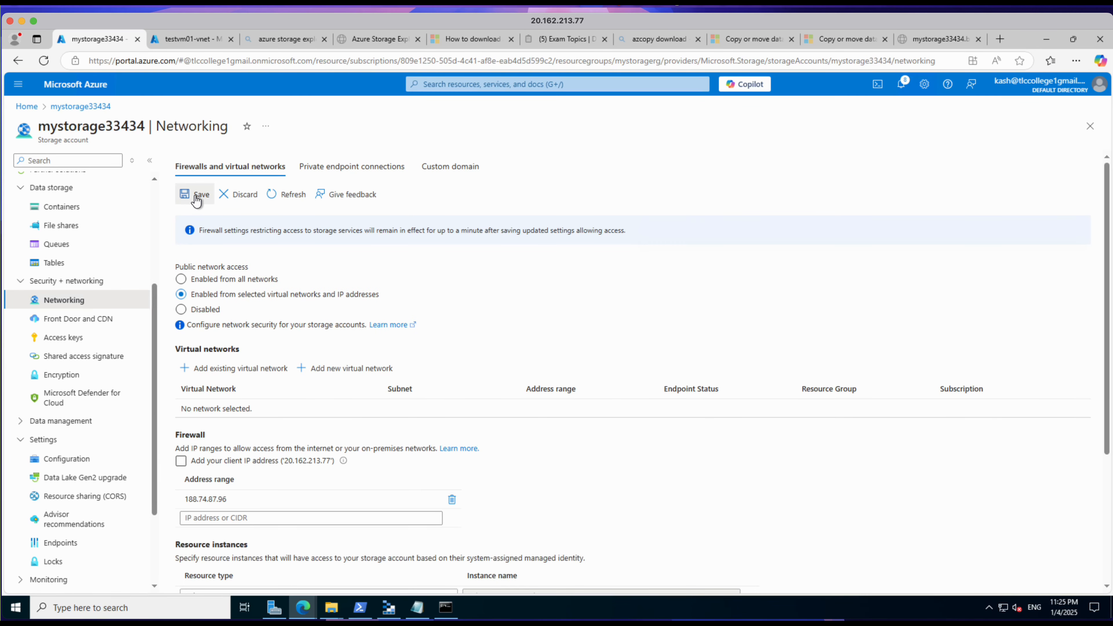
{"action": "left_click", "coordinate": [196, 198]}
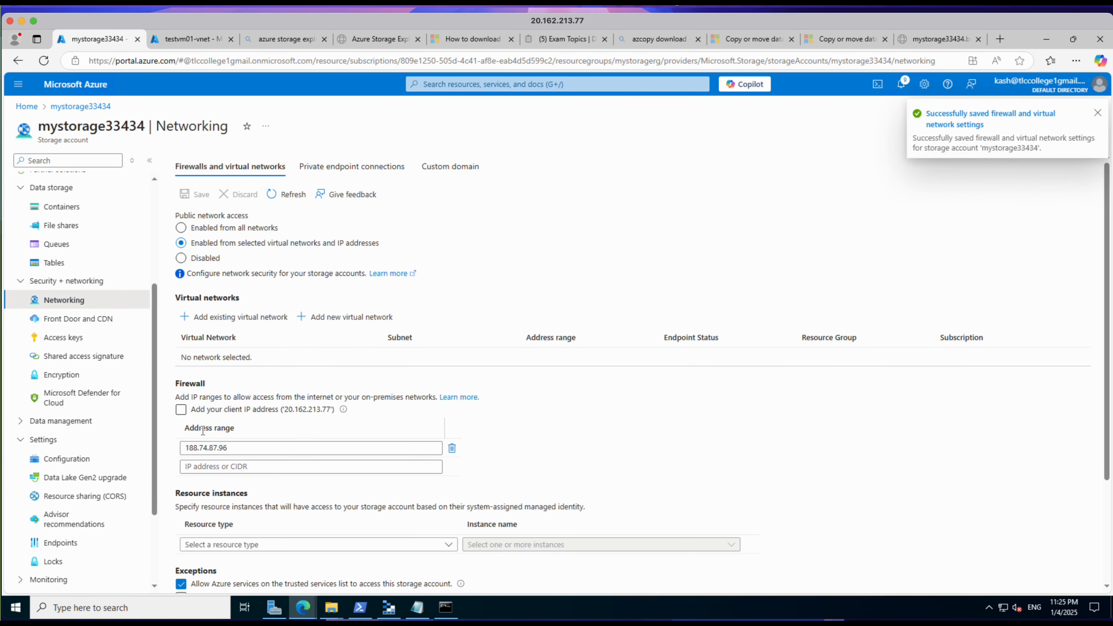
{"action": "left_click", "coordinate": [182, 411]}
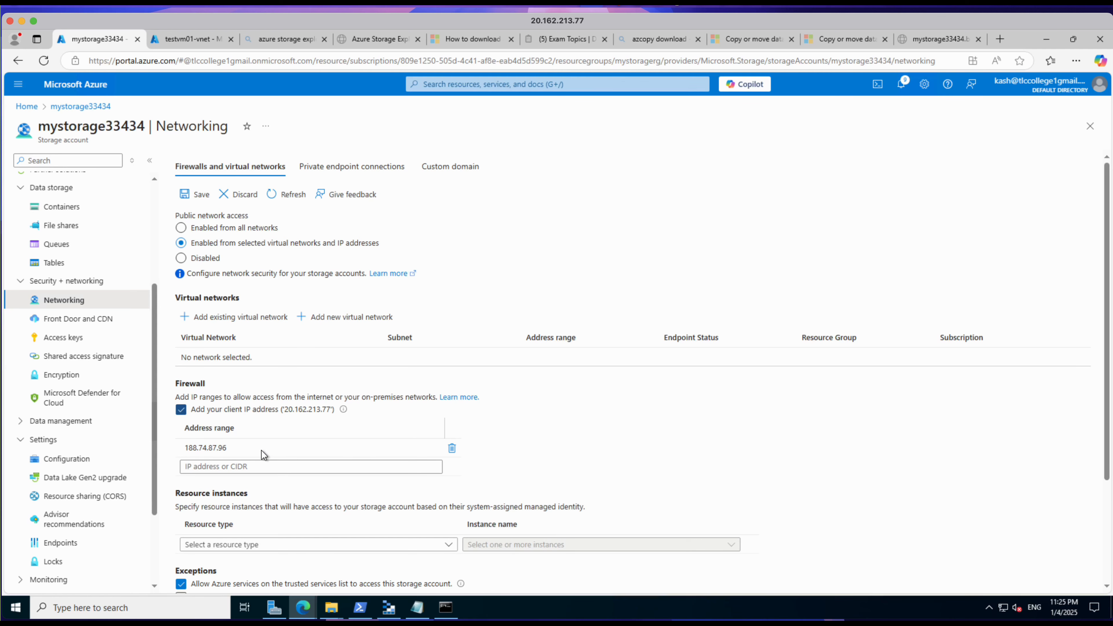
{"action": "left_click", "coordinate": [199, 200]}
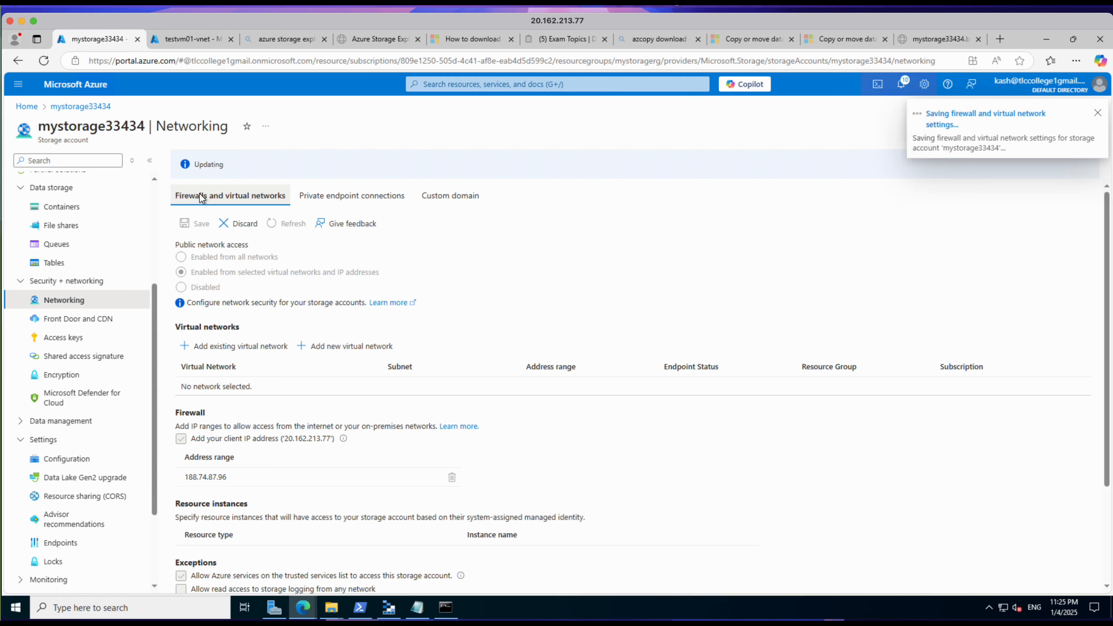
Step: Switch to Storage Explorer, refresh the resource tree to retest access to the blob containers of mystorage33434, and dismiss the dialog
{"action": "left_click", "coordinate": [389, 607]}
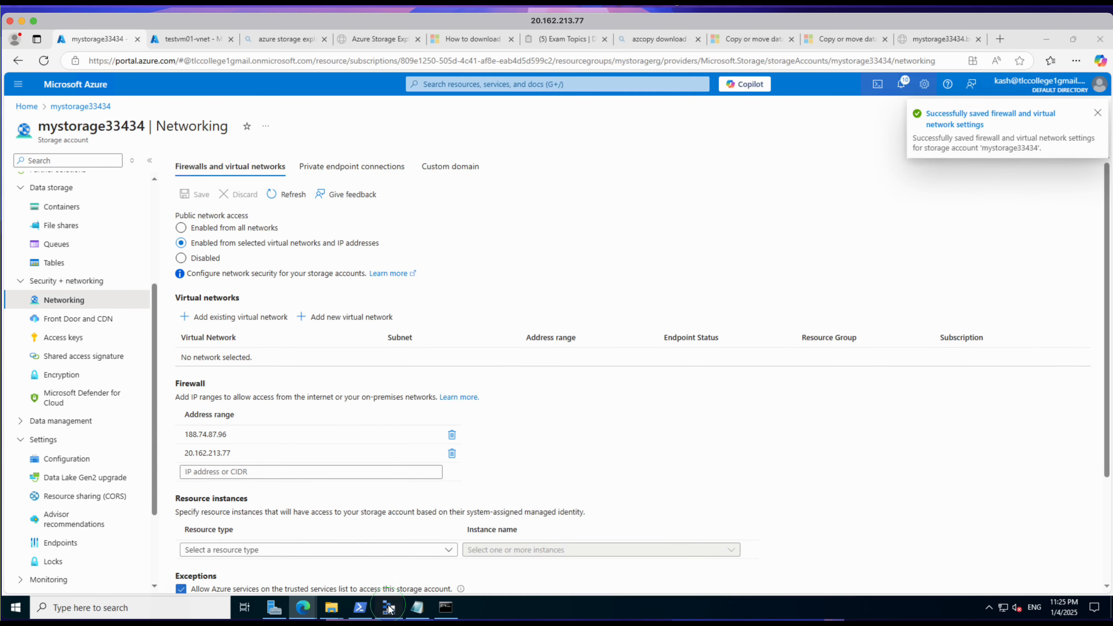
{"action": "left_click", "coordinate": [175, 109]}
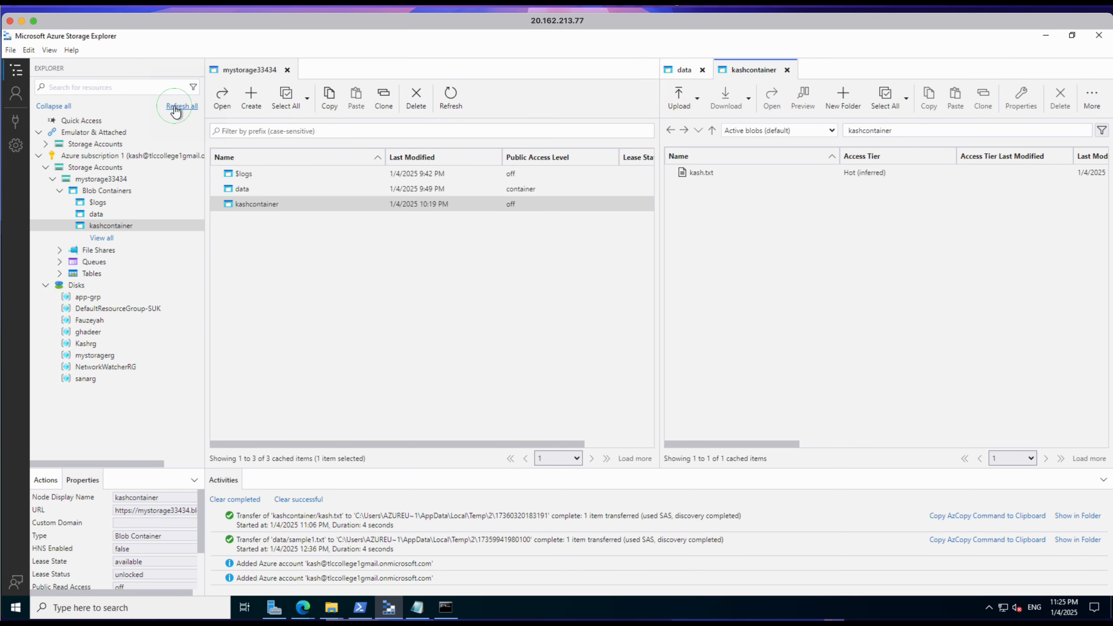
{"action": "left_click", "coordinate": [53, 181]}
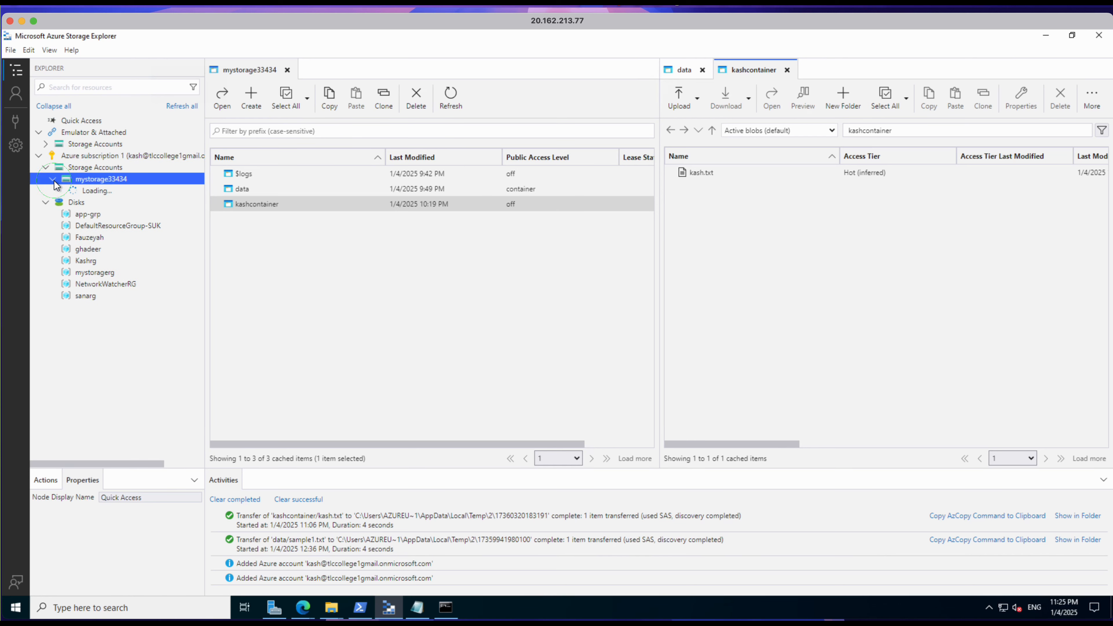
{"action": "left_click", "coordinate": [62, 190]}
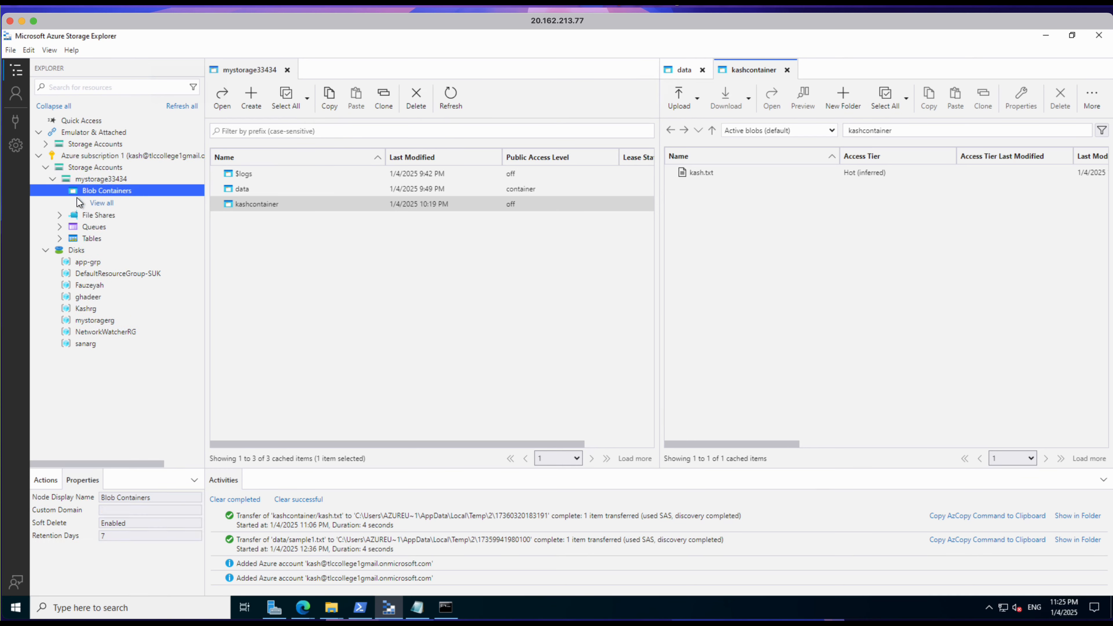
{"action": "left_click", "coordinate": [609, 349]}
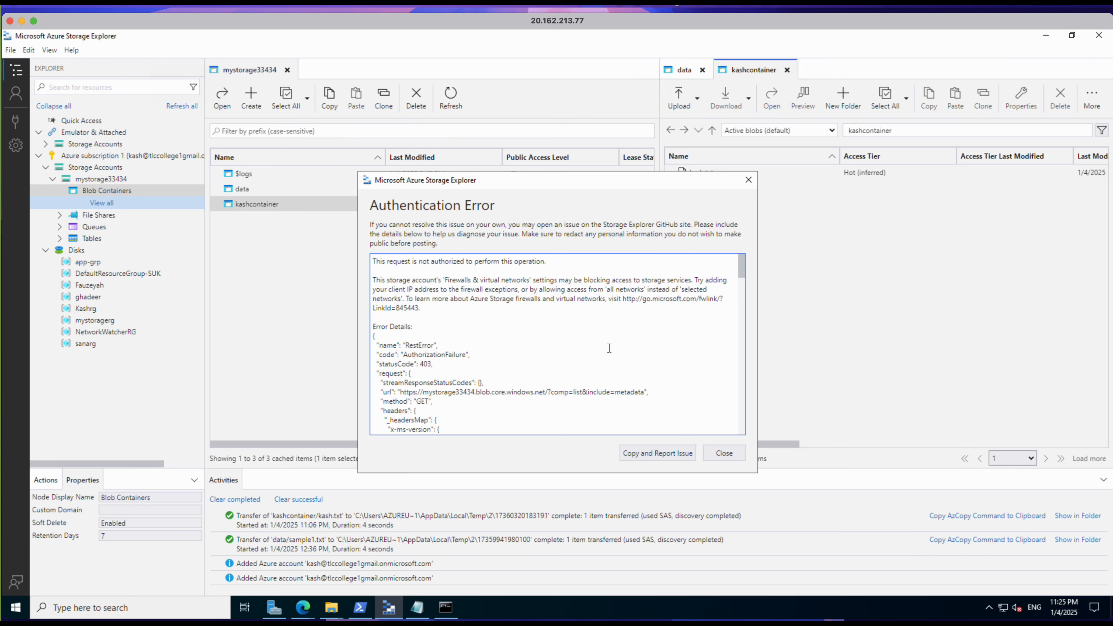
{"action": "left_click", "coordinate": [722, 455]}
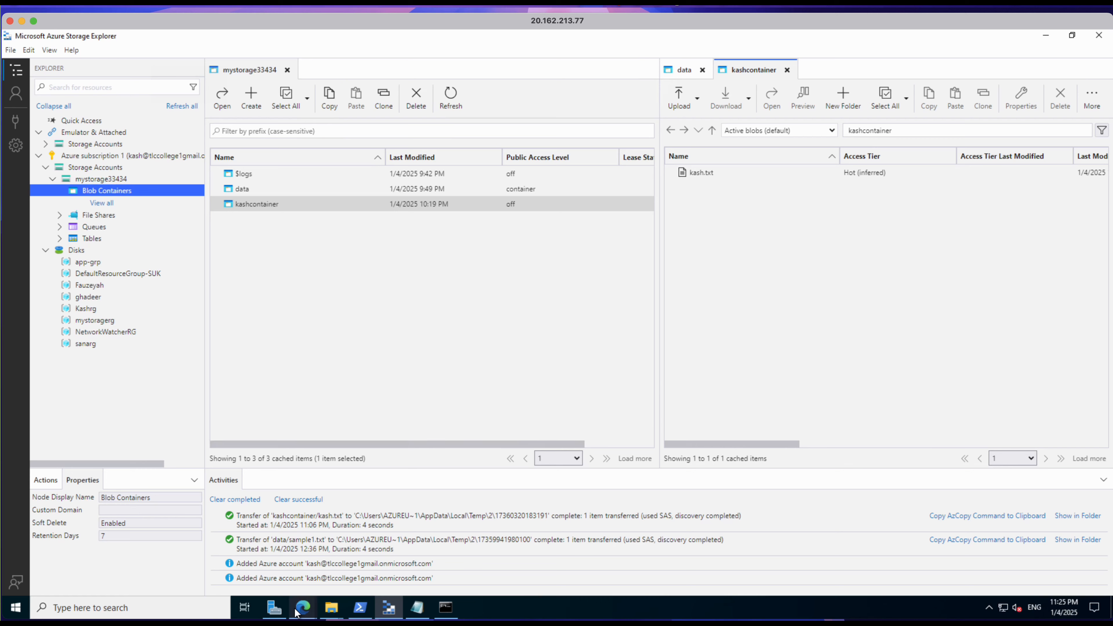
Step: In the Azure portal, open testvm01-vnet from the testvm01 overview, close the notifications and go to its service endpoints
{"action": "mouse_move", "coordinate": [304, 611]}
{"action": "left_click", "coordinate": [238, 580]}
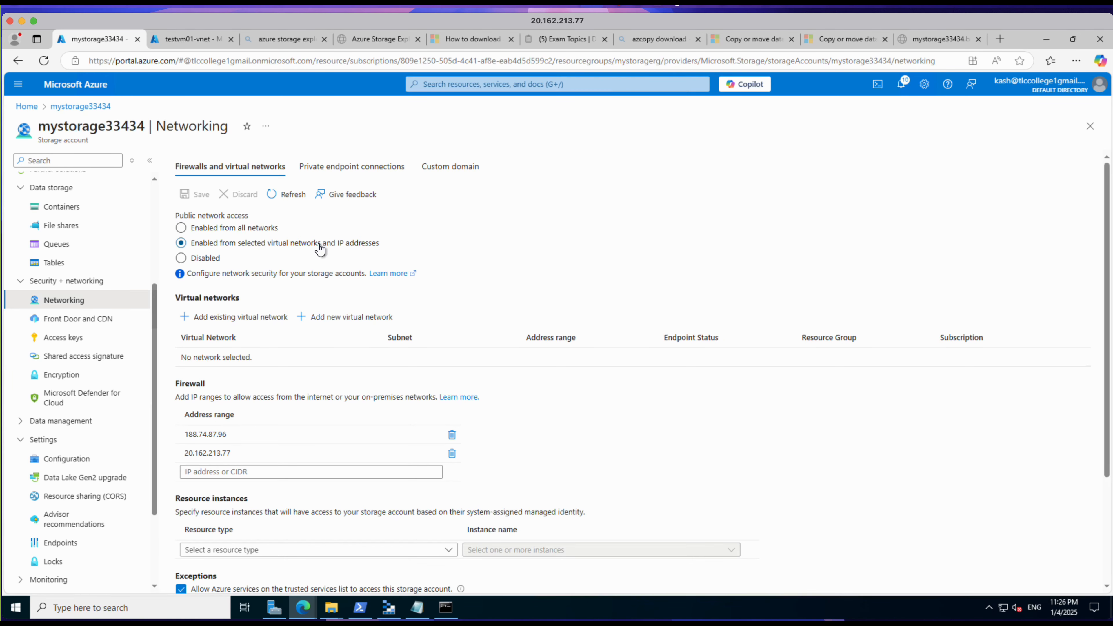
{"action": "left_click", "coordinate": [183, 41]}
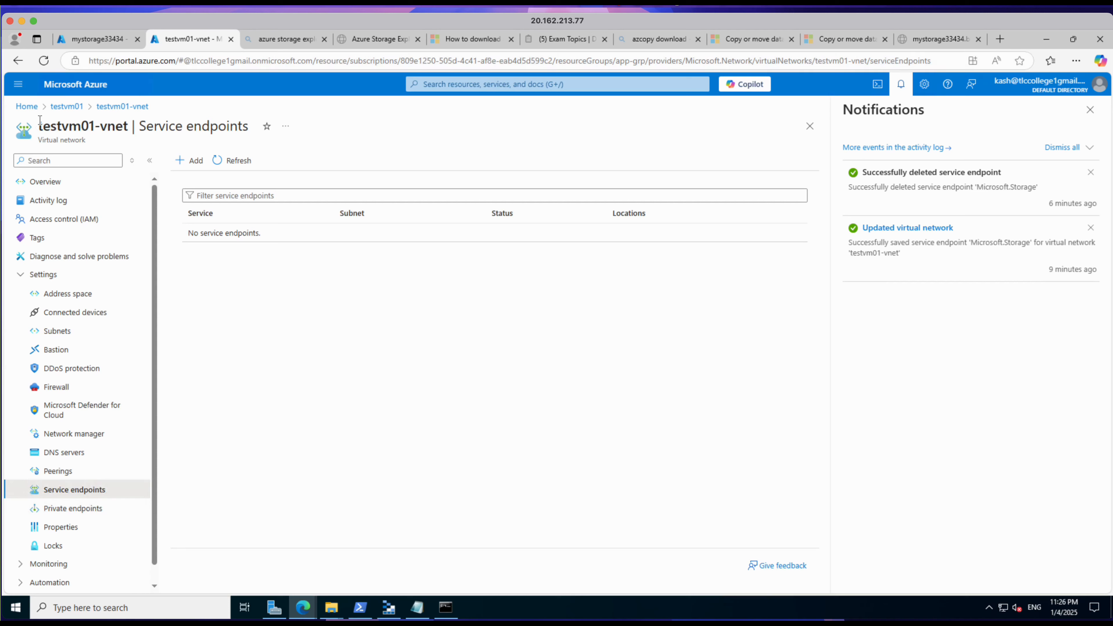
{"action": "left_click", "coordinate": [54, 106]}
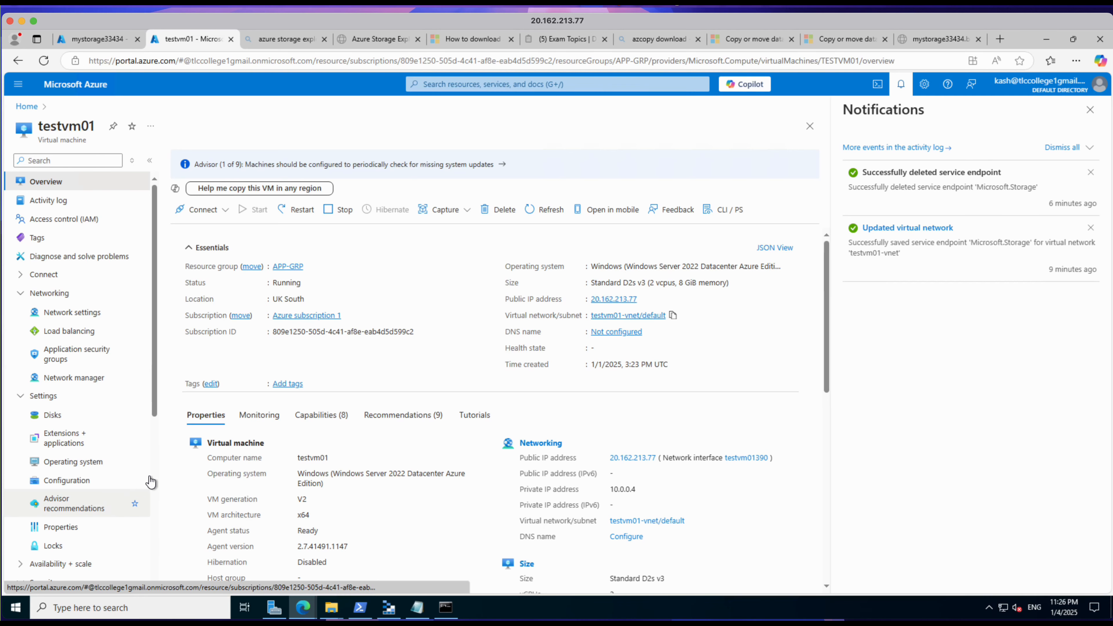
{"action": "left_click", "coordinate": [600, 323]}
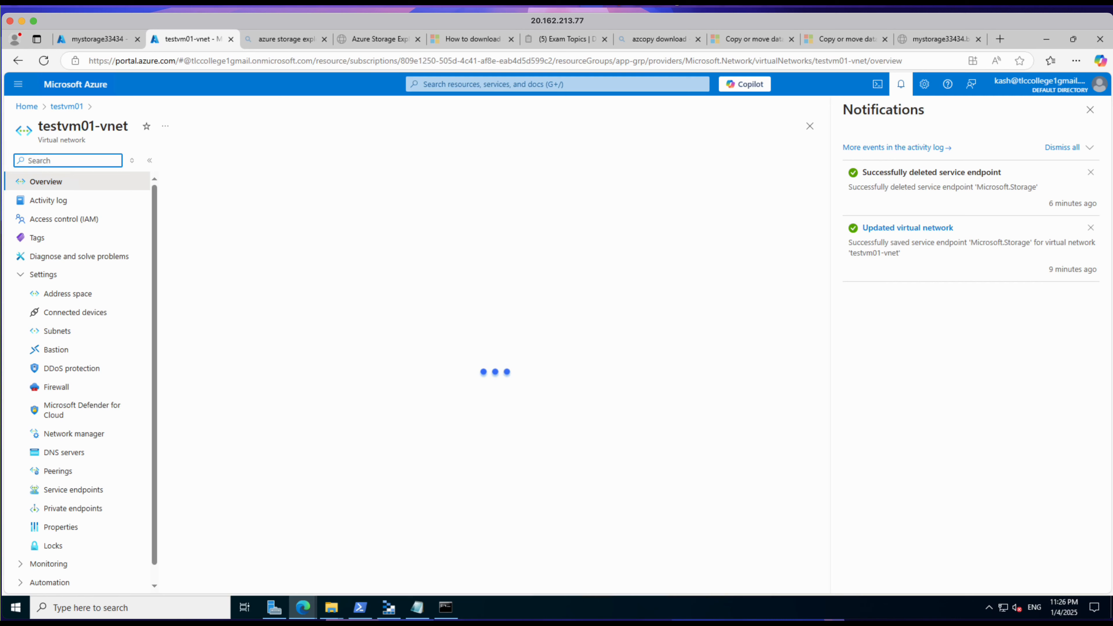
{"action": "left_click", "coordinate": [1090, 110]}
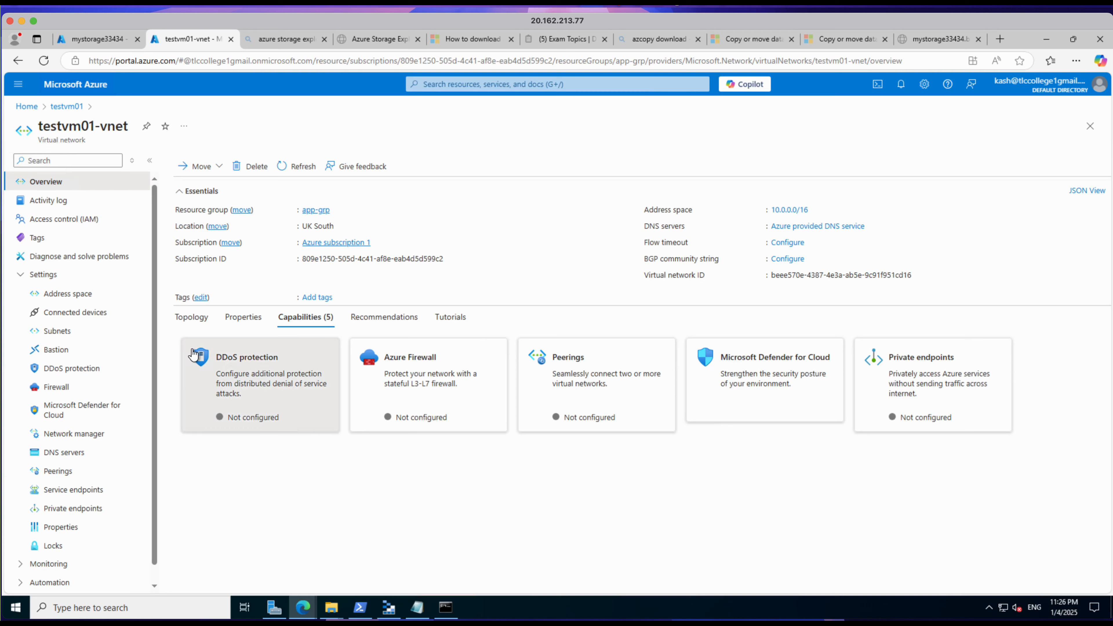
{"action": "left_click", "coordinate": [68, 489]}
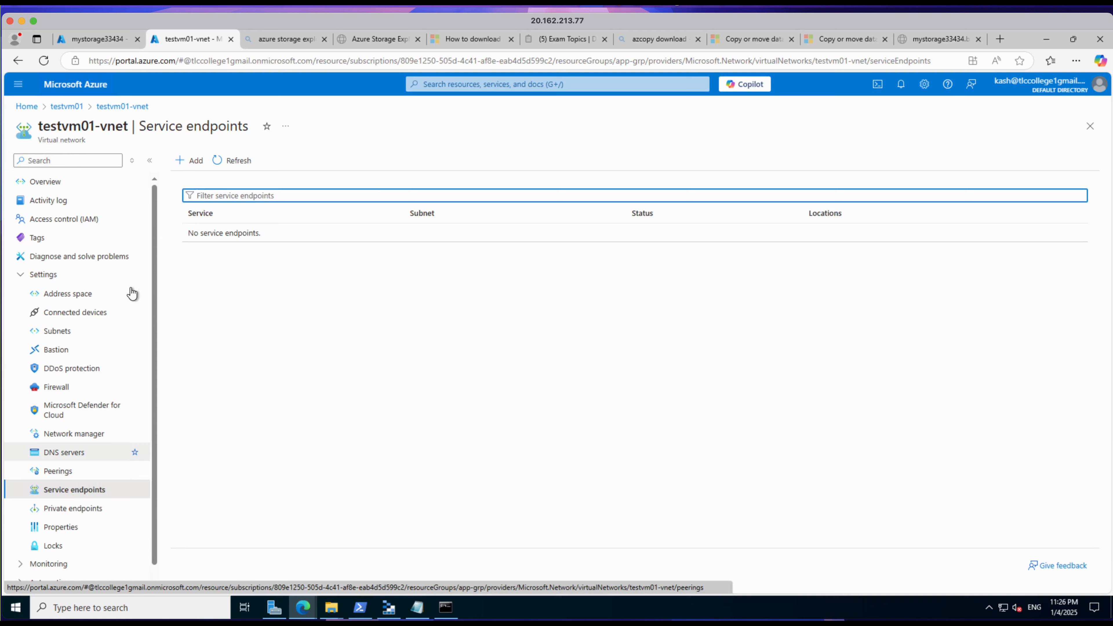
Step: Add a Microsoft.Storage service endpoint for the default subnet of testvm01-vnet, then refresh the endpoint list and expand its entry
{"action": "left_click", "coordinate": [196, 163]}
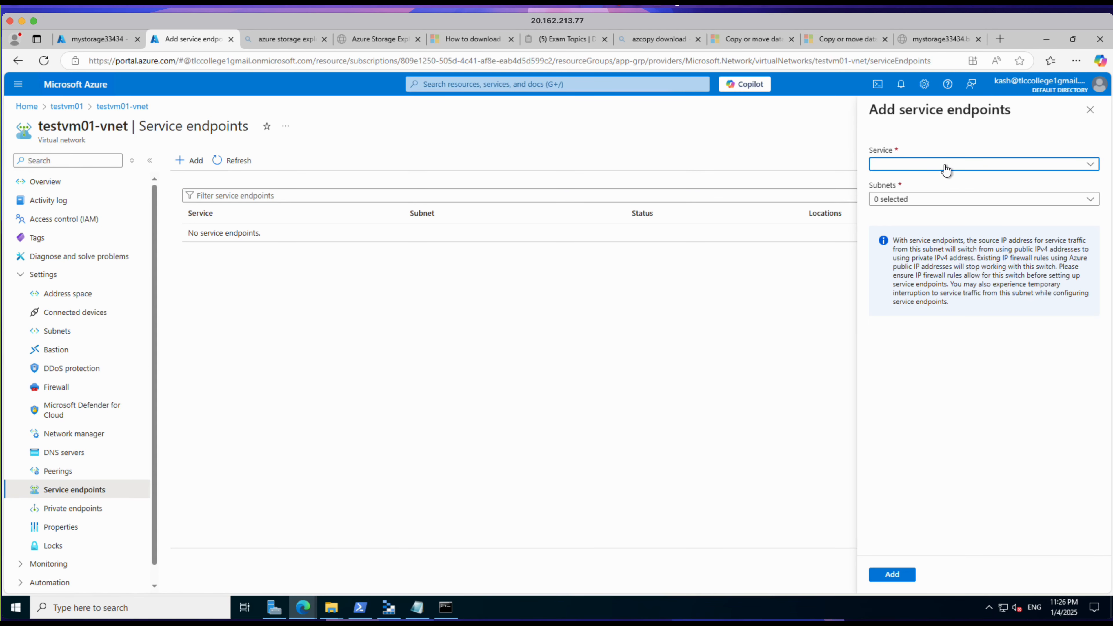
{"action": "left_click", "coordinate": [945, 167]}
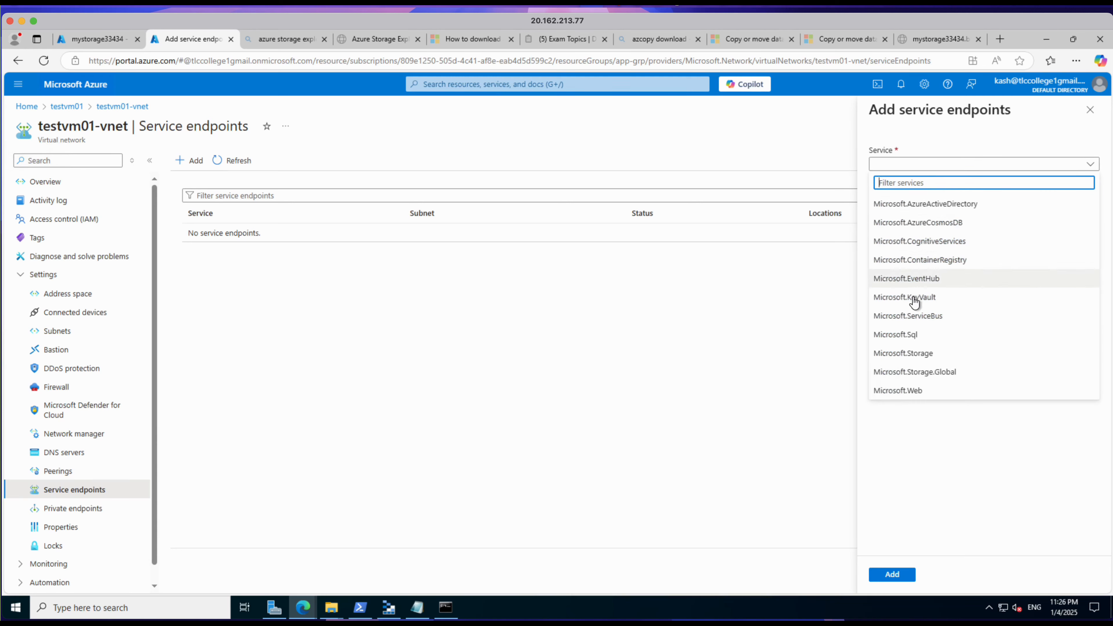
{"action": "left_click", "coordinate": [890, 356]}
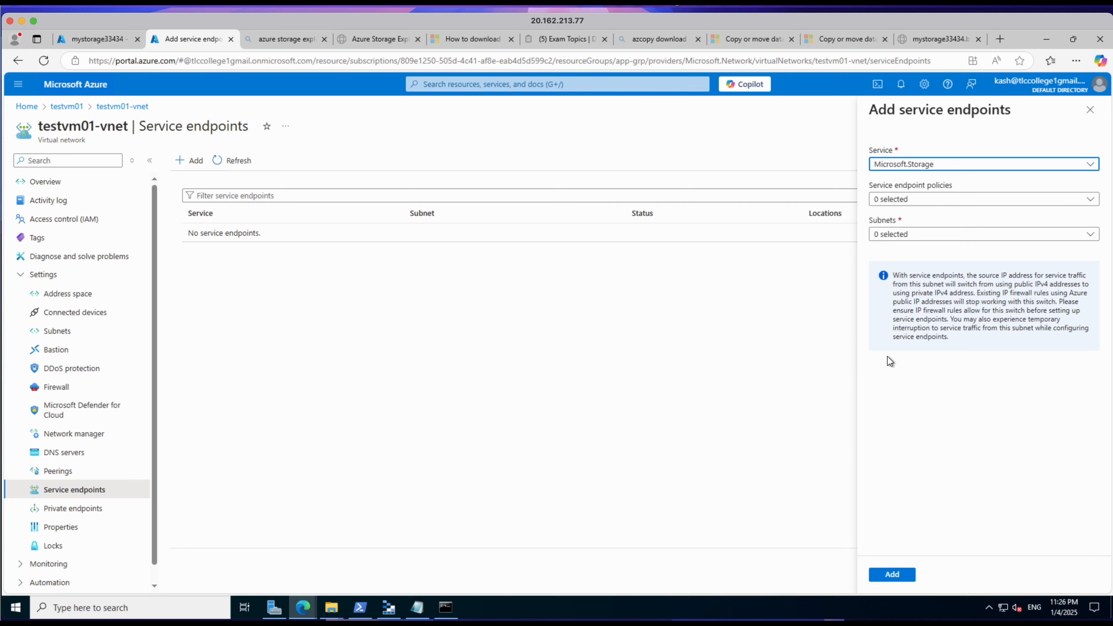
{"action": "left_click", "coordinate": [917, 206]}
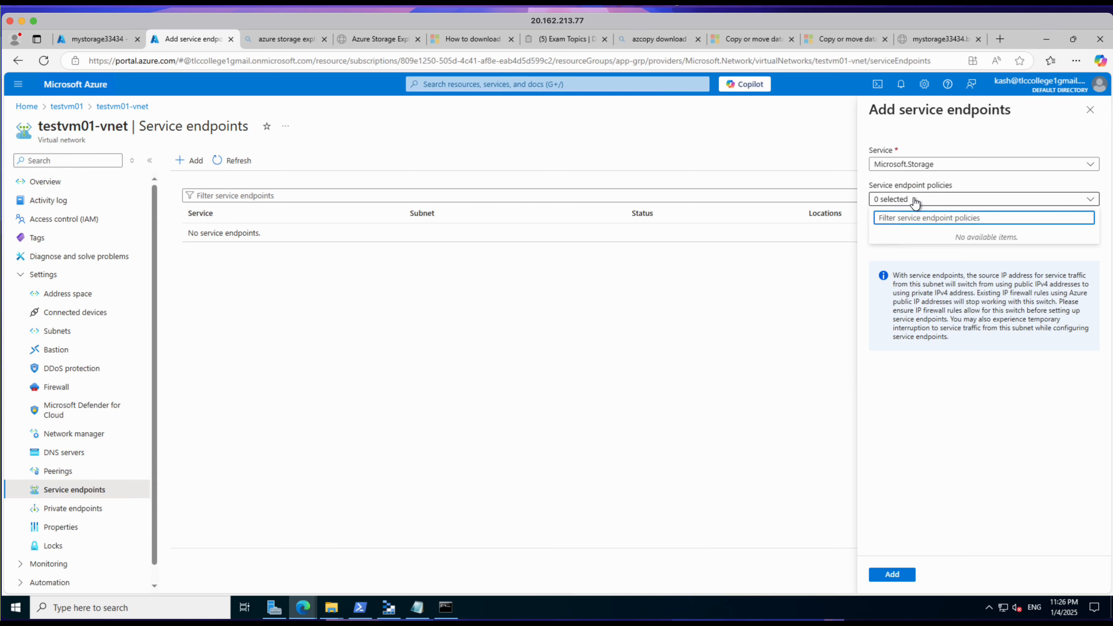
{"action": "left_click", "coordinate": [915, 201]}
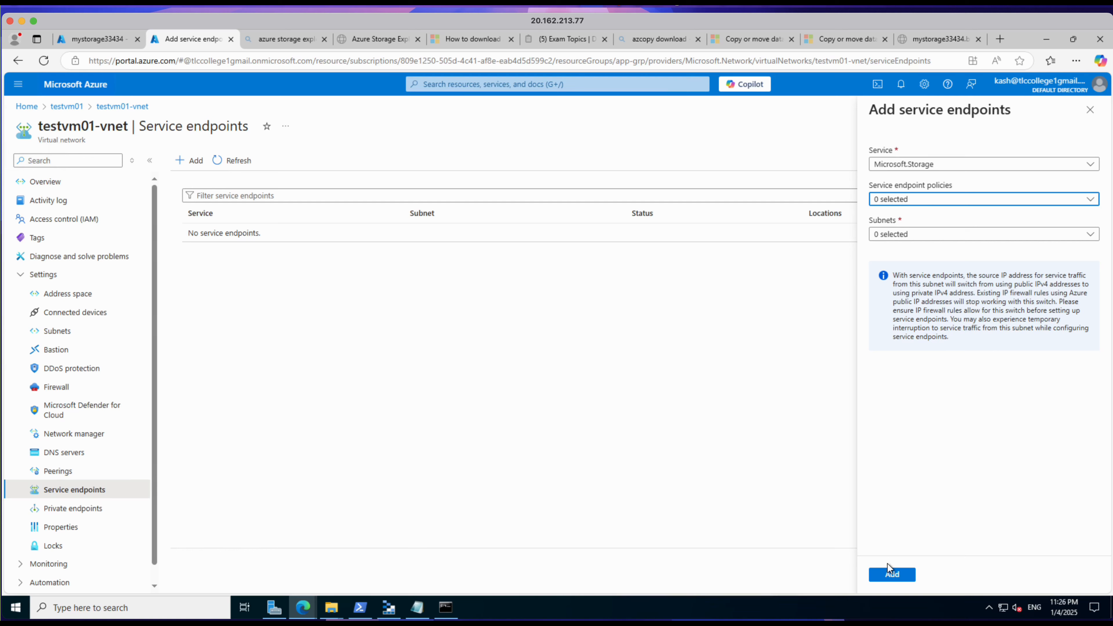
{"action": "left_click", "coordinate": [886, 579]}
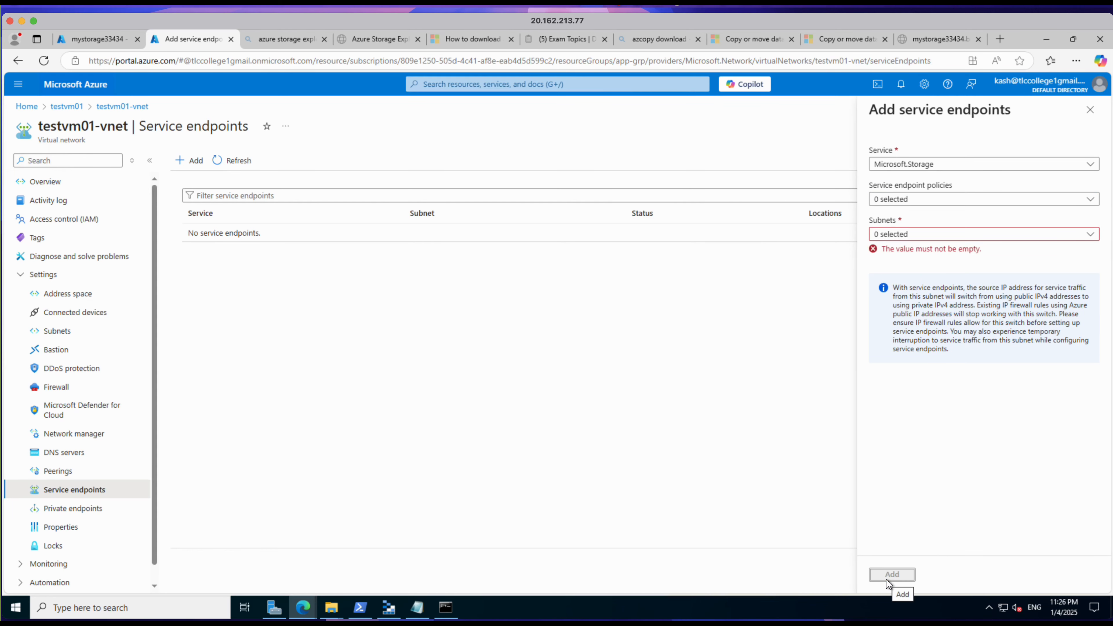
{"action": "left_click", "coordinate": [1039, 235]}
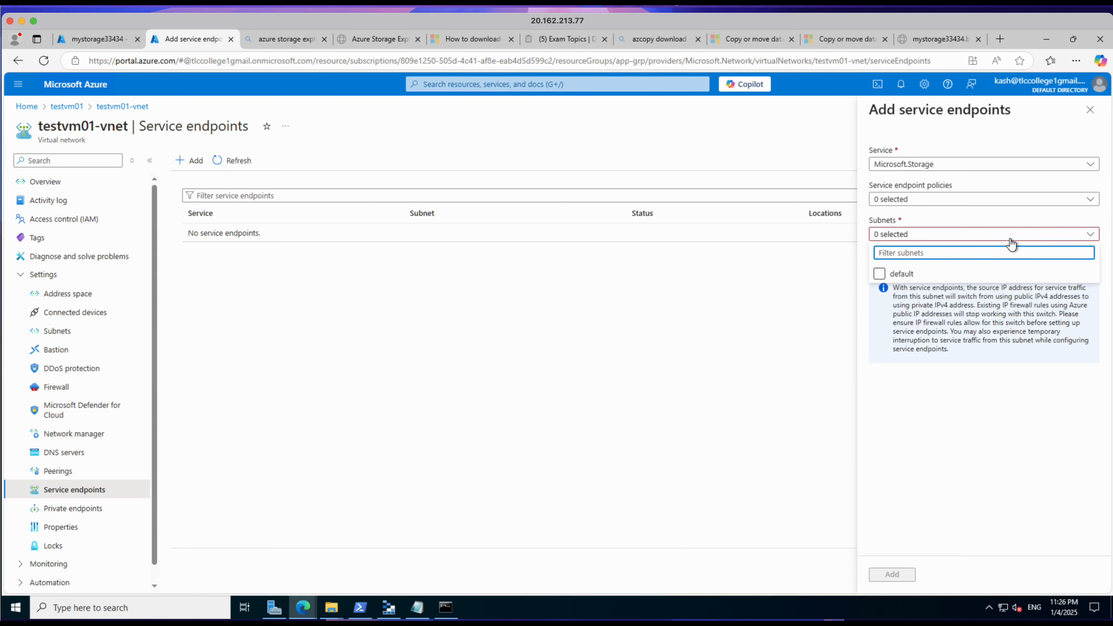
{"action": "left_click", "coordinate": [879, 274]}
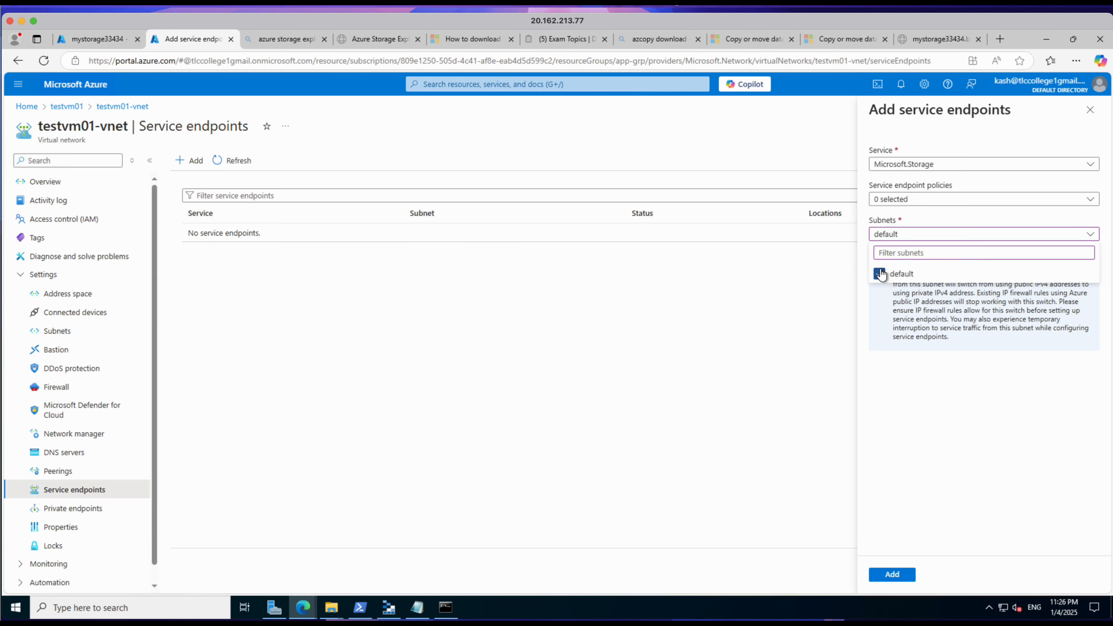
{"action": "left_click", "coordinate": [892, 576]}
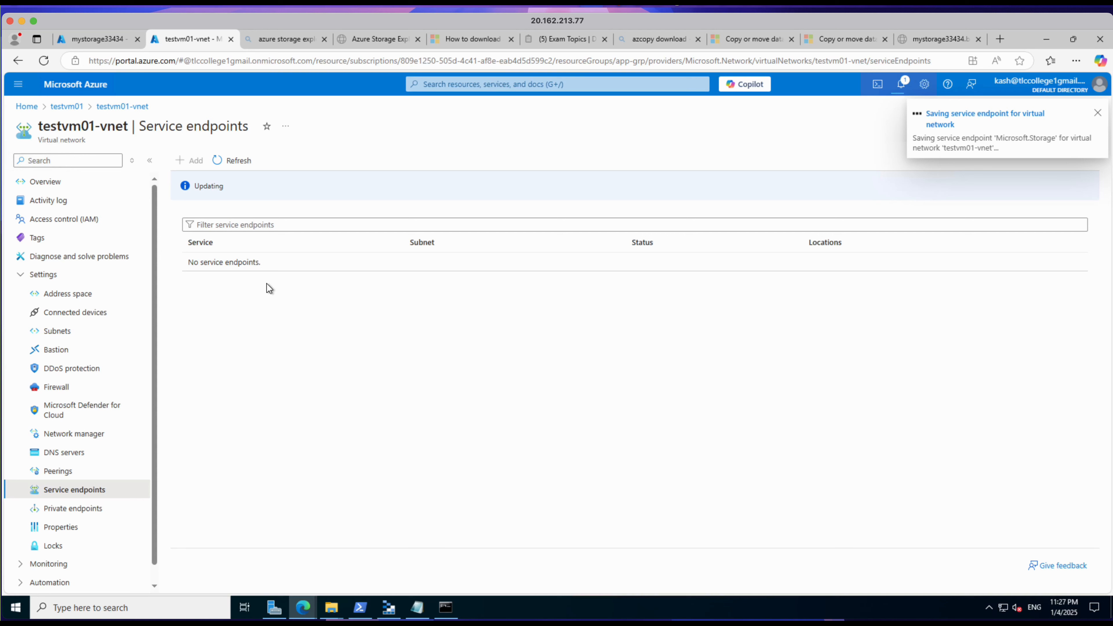
{"action": "left_click", "coordinate": [230, 163]}
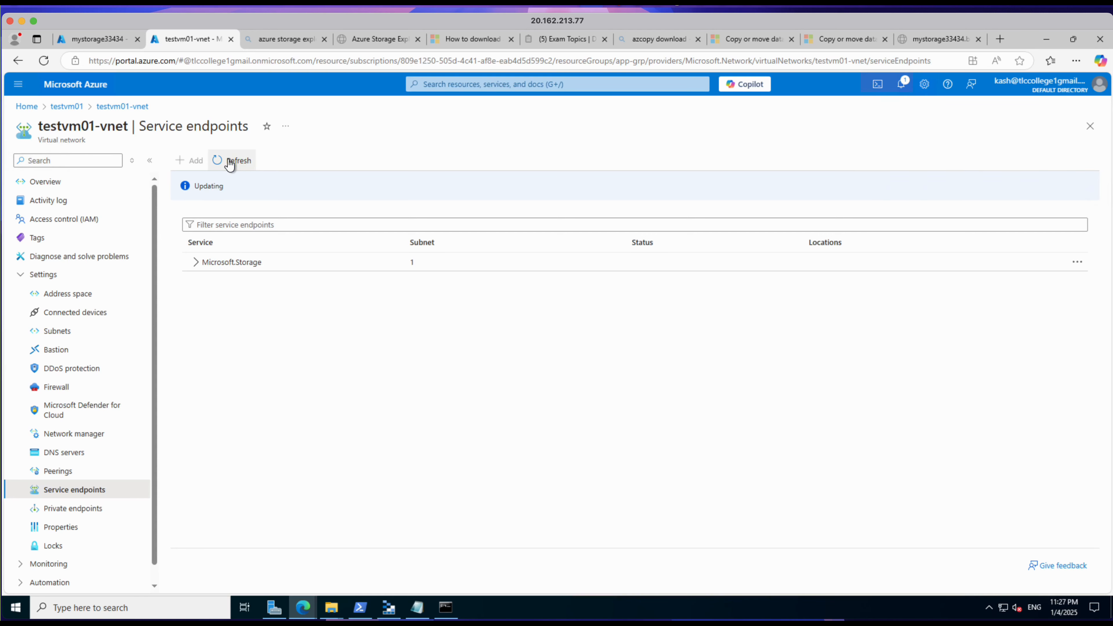
{"action": "left_click", "coordinate": [200, 265]}
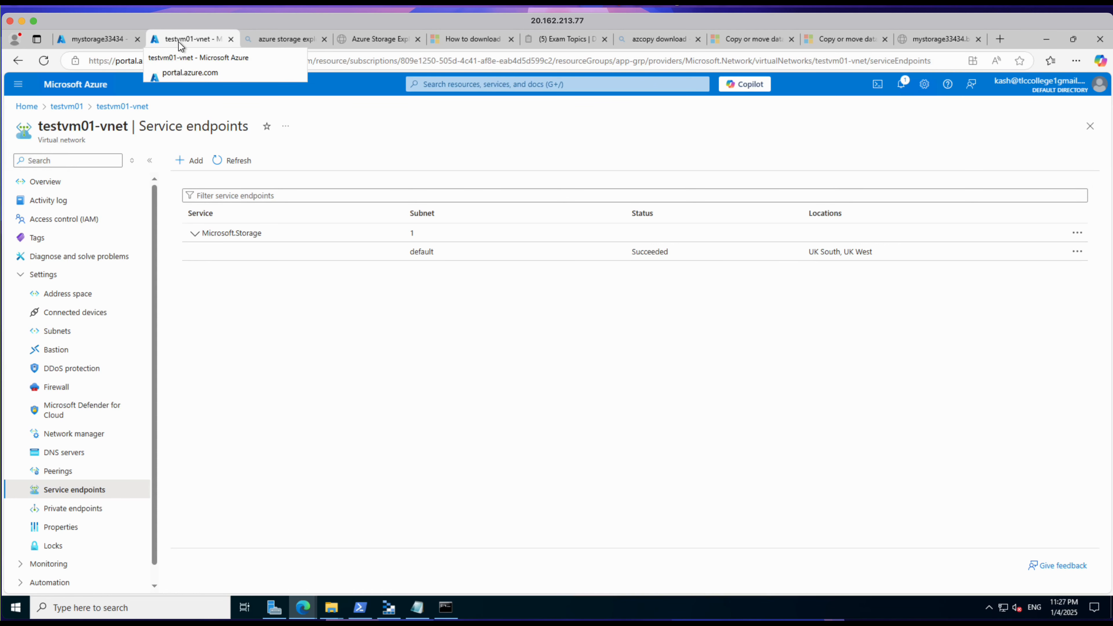
Step: In the mystorage33434 networking settings, add the existing virtual network testvm01-vnet with its default subnet, save, and revisit the service endpoints of testvm01-vnet
{"action": "left_click", "coordinate": [105, 38]}
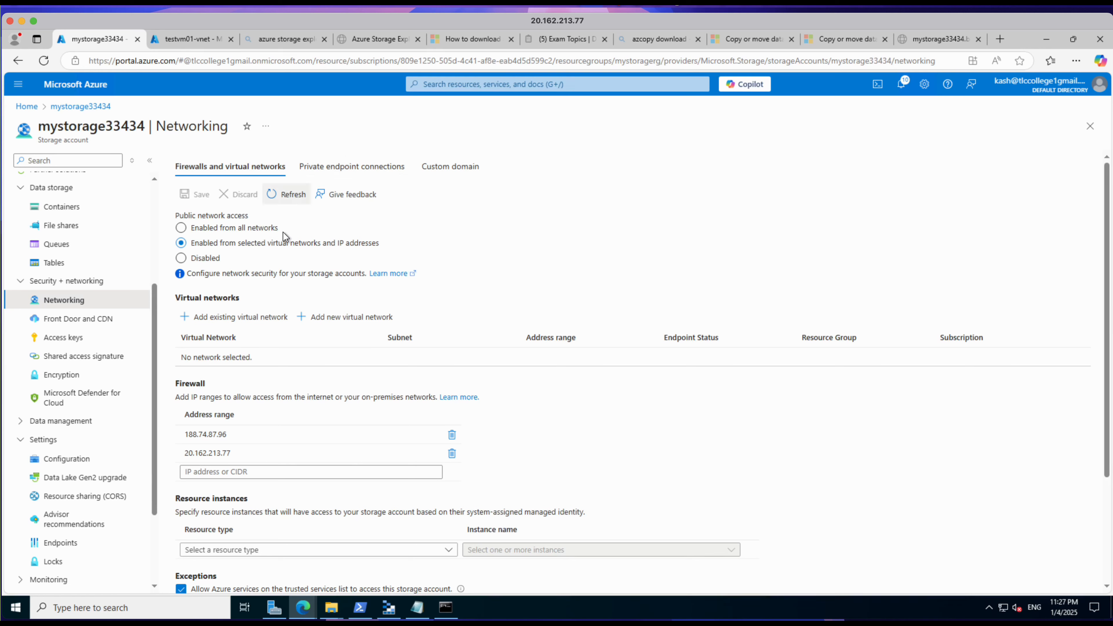
{"action": "left_click", "coordinate": [227, 324]}
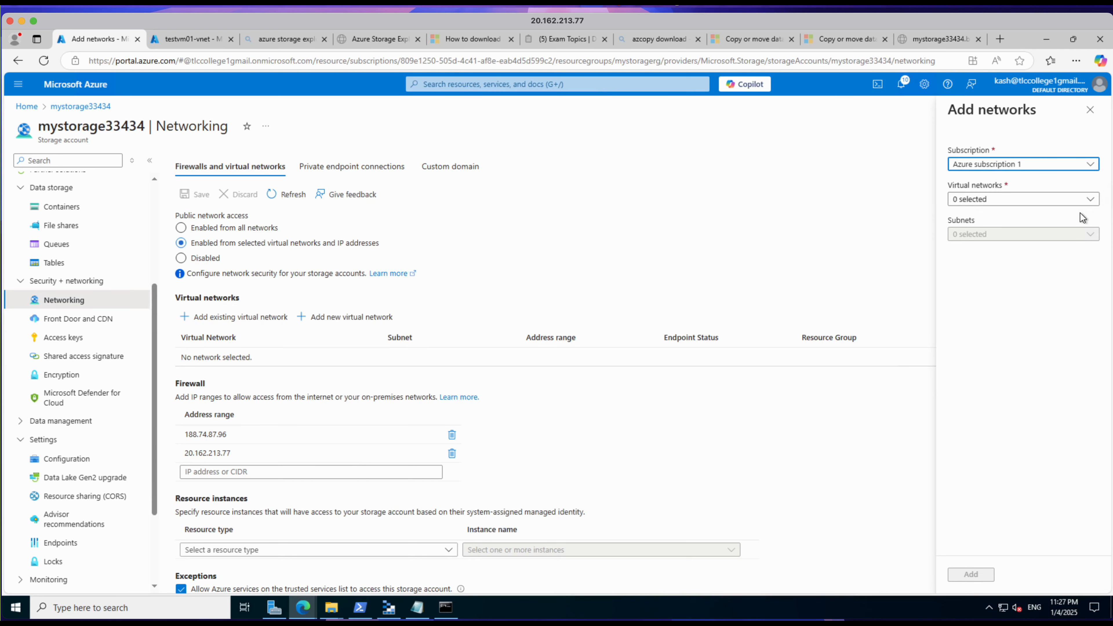
{"action": "left_click", "coordinate": [189, 40]}
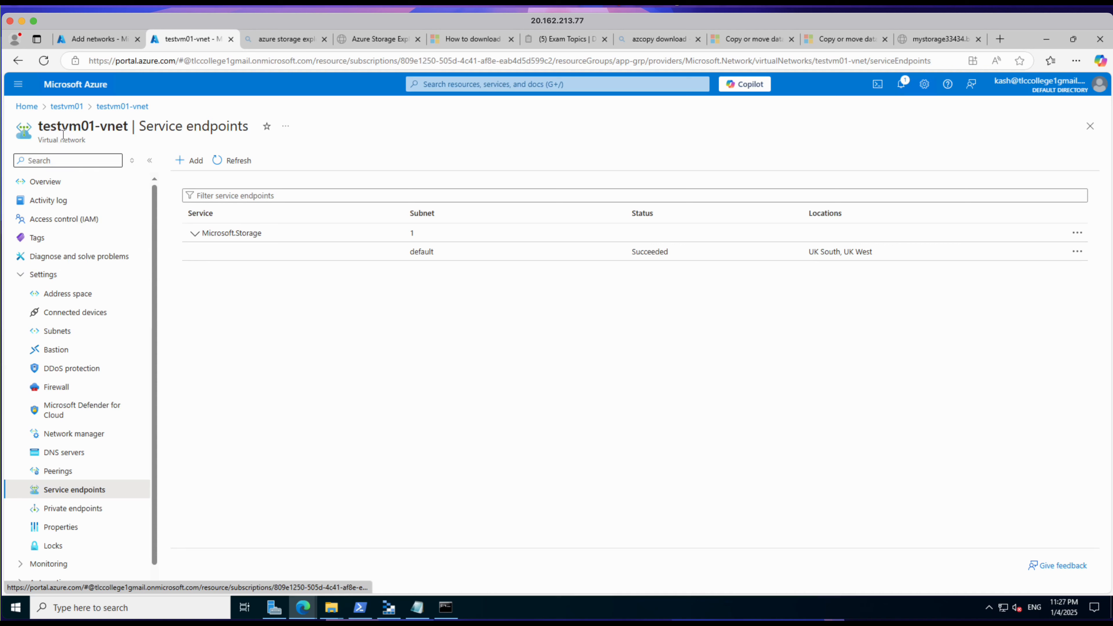
{"action": "left_click", "coordinate": [98, 40]}
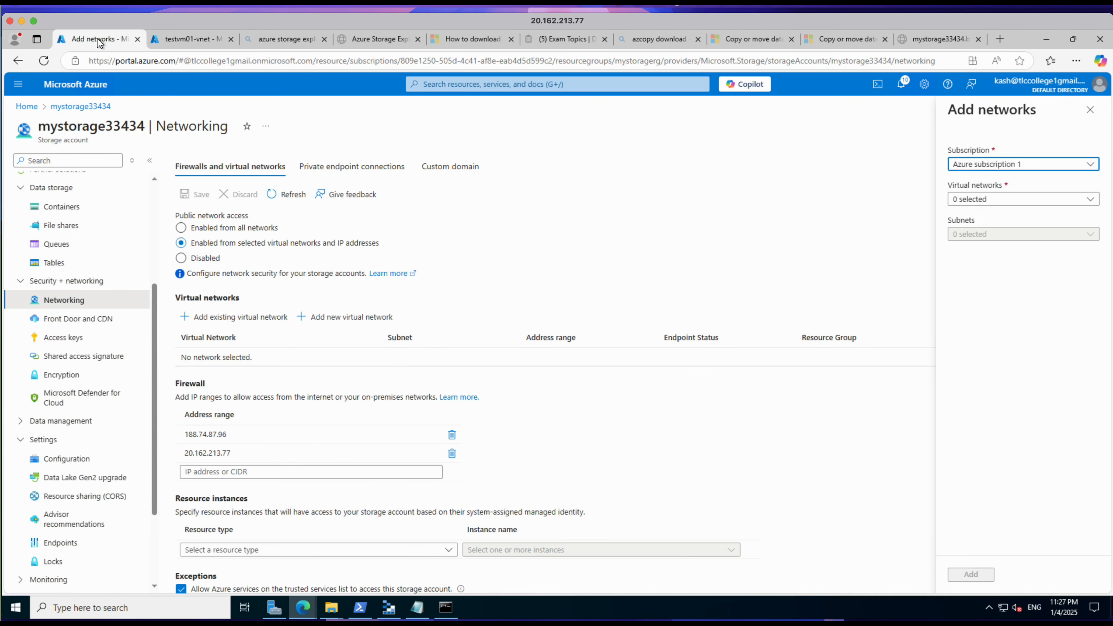
{"action": "left_click", "coordinate": [1083, 197]}
{"action": "left_click", "coordinate": [999, 280]}
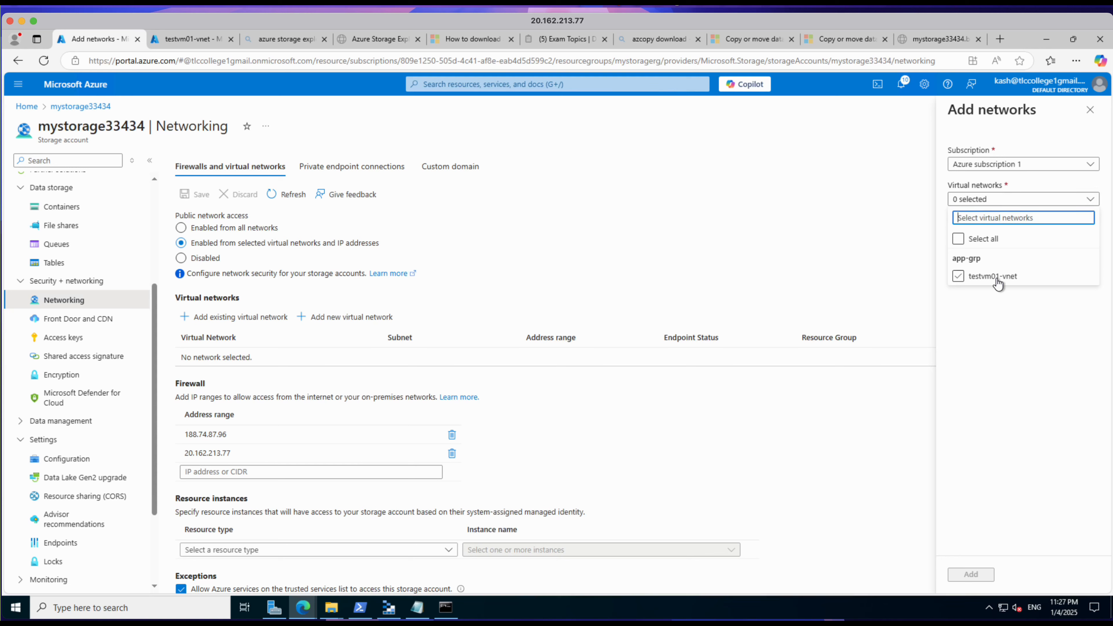
{"action": "left_click", "coordinate": [959, 277]}
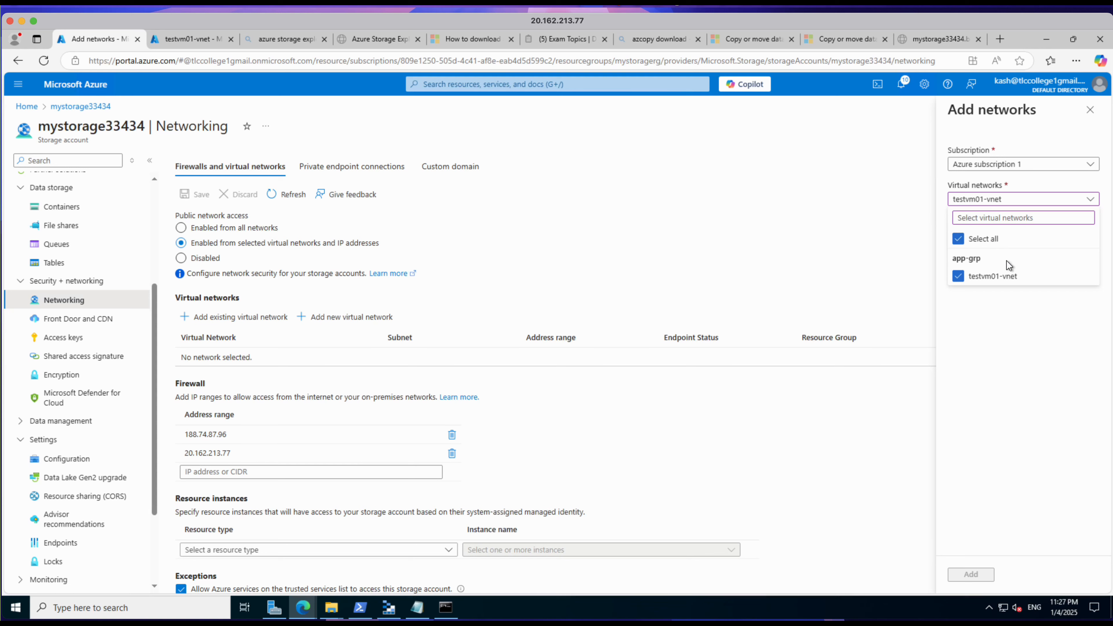
{"action": "left_click", "coordinate": [1000, 375]}
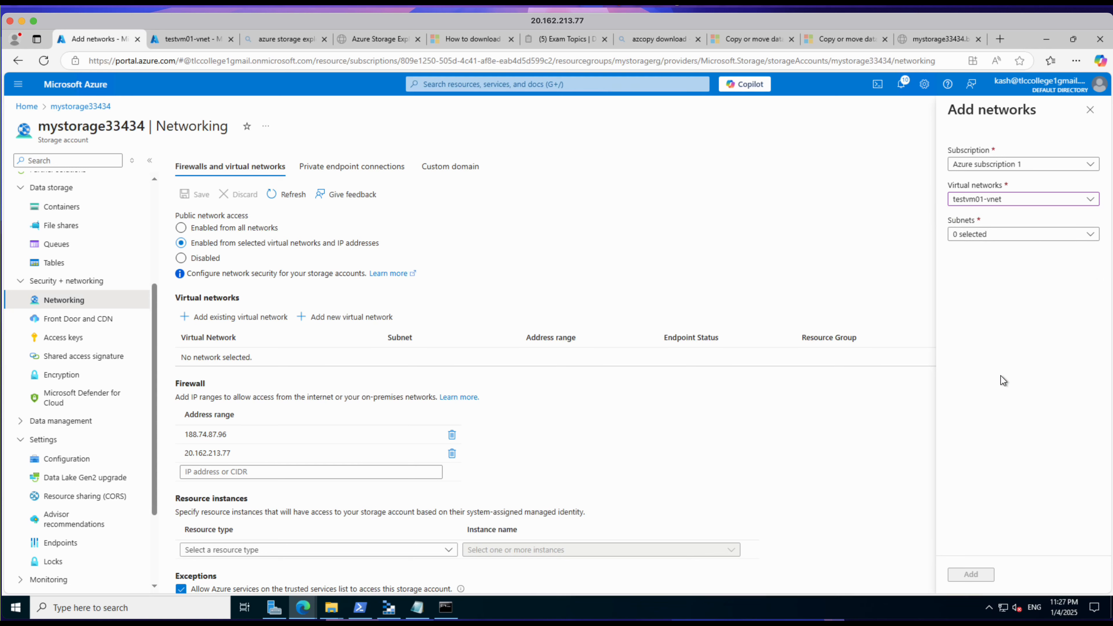
{"action": "left_click", "coordinate": [999, 235]}
{"action": "left_click", "coordinate": [959, 312]}
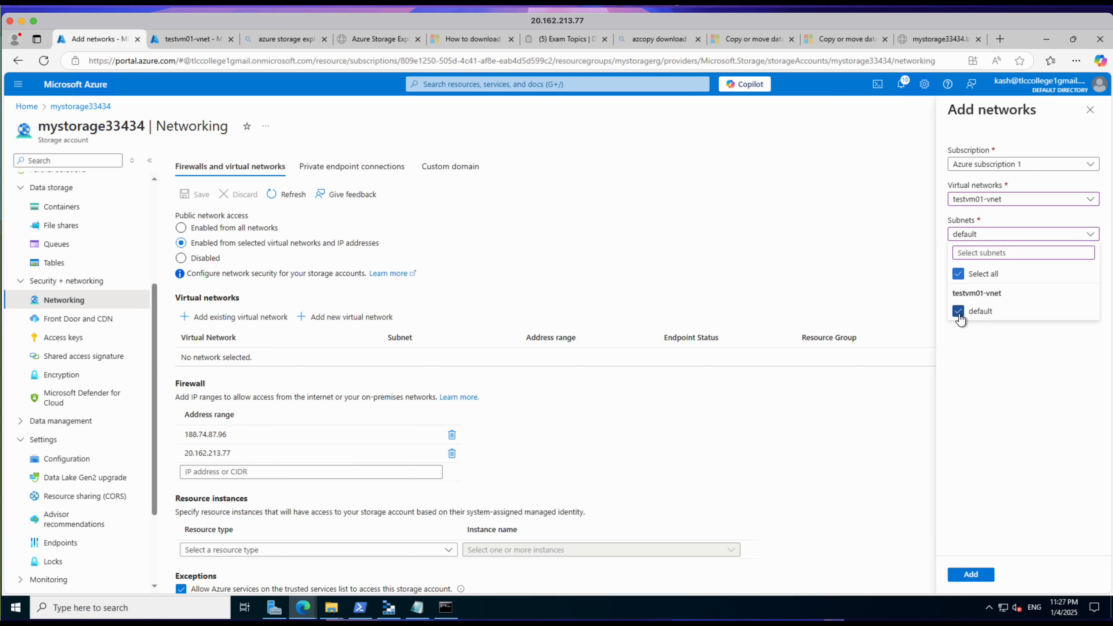
{"action": "left_click", "coordinate": [968, 570]}
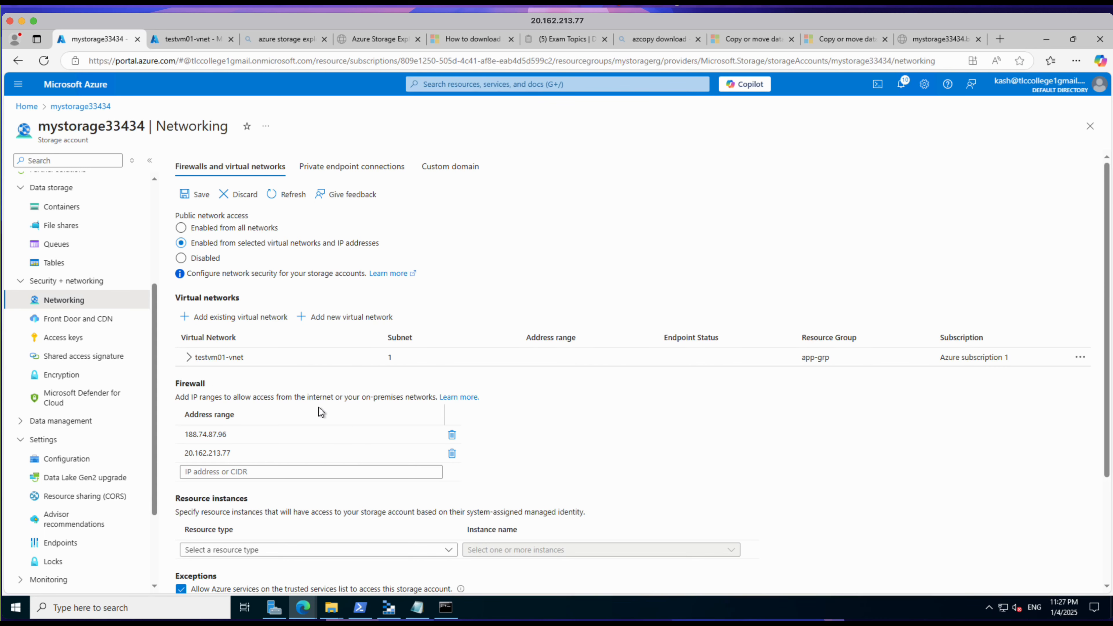
{"action": "left_click", "coordinate": [197, 195]}
{"action": "left_click", "coordinate": [175, 42]}
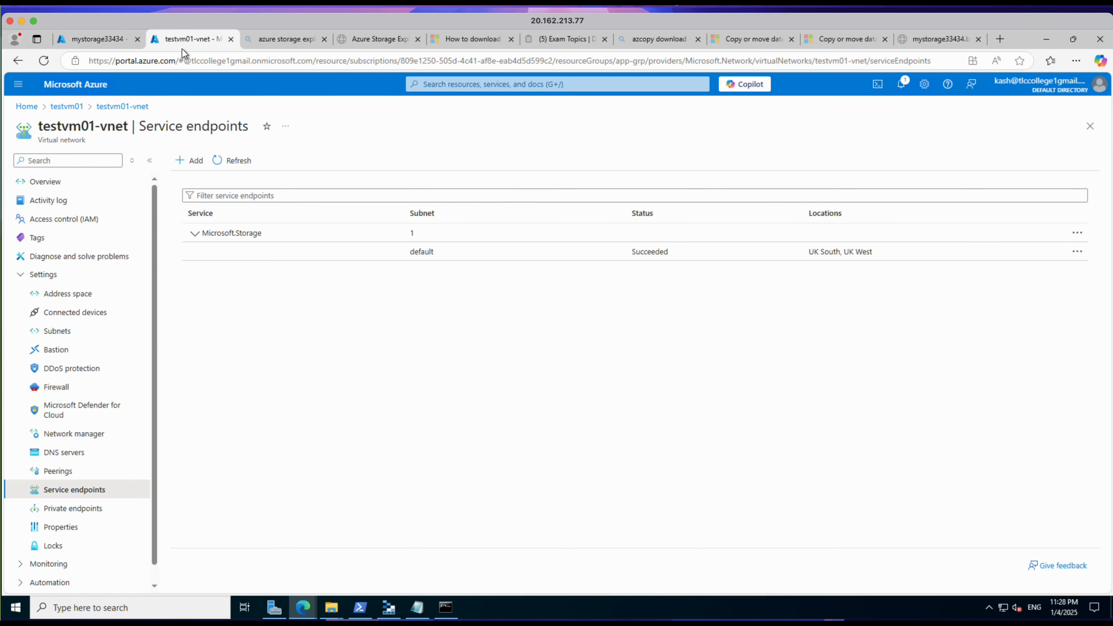
{"action": "left_click", "coordinate": [102, 43]}
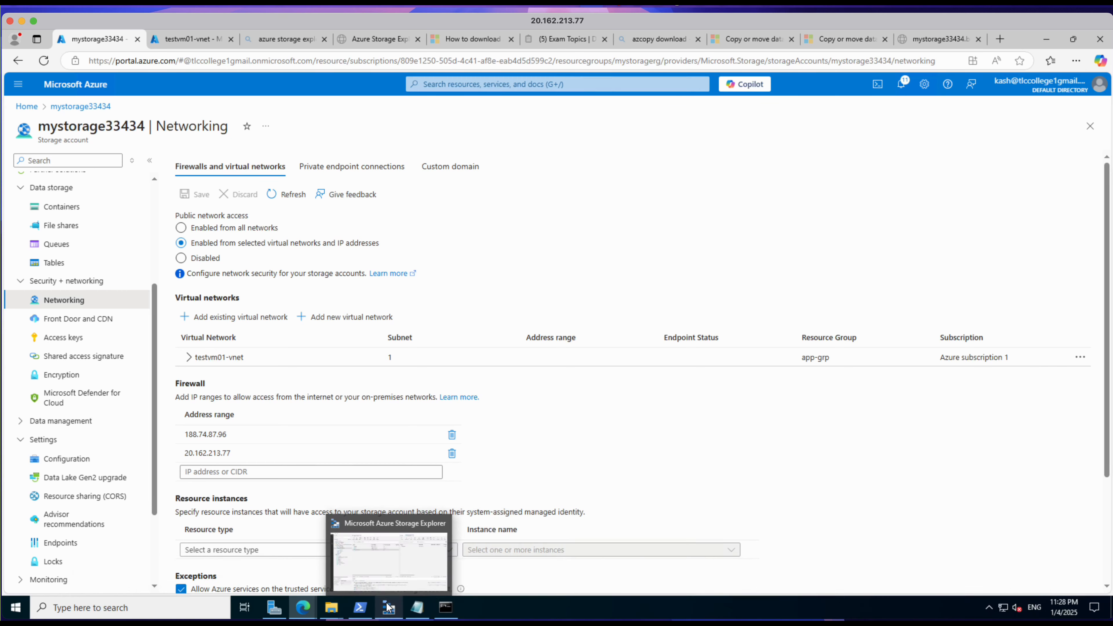
Step: Switch to Storage Explorer, refresh all resources, and retest access by expanding the blob containers of mystorage33434 and selecting kashcontainer
{"action": "left_click", "coordinate": [388, 607]}
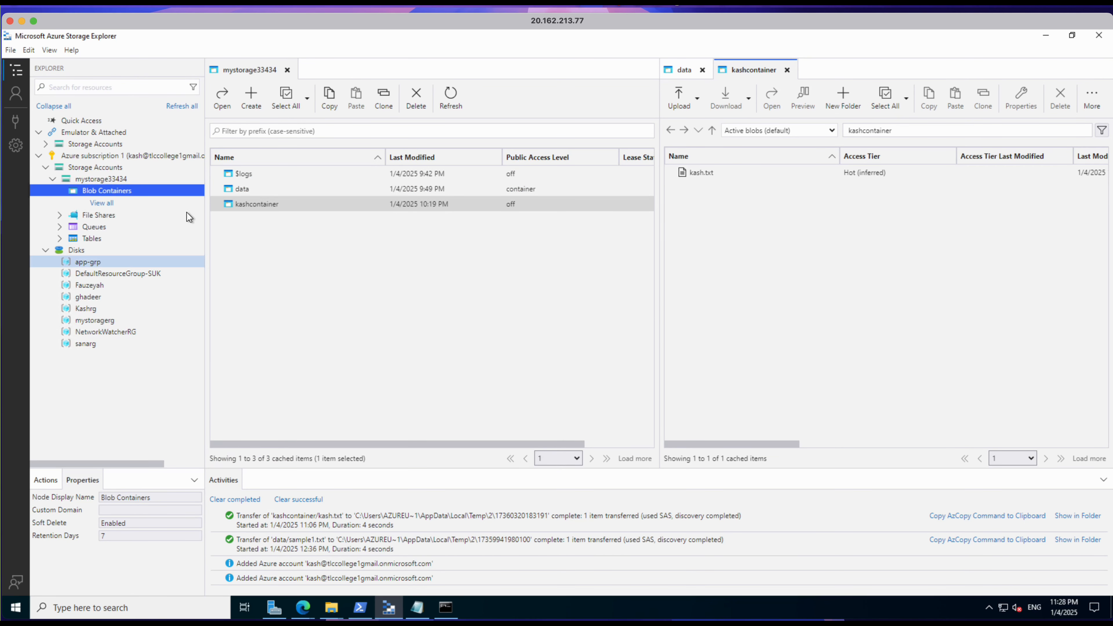
{"action": "left_click", "coordinate": [178, 112]}
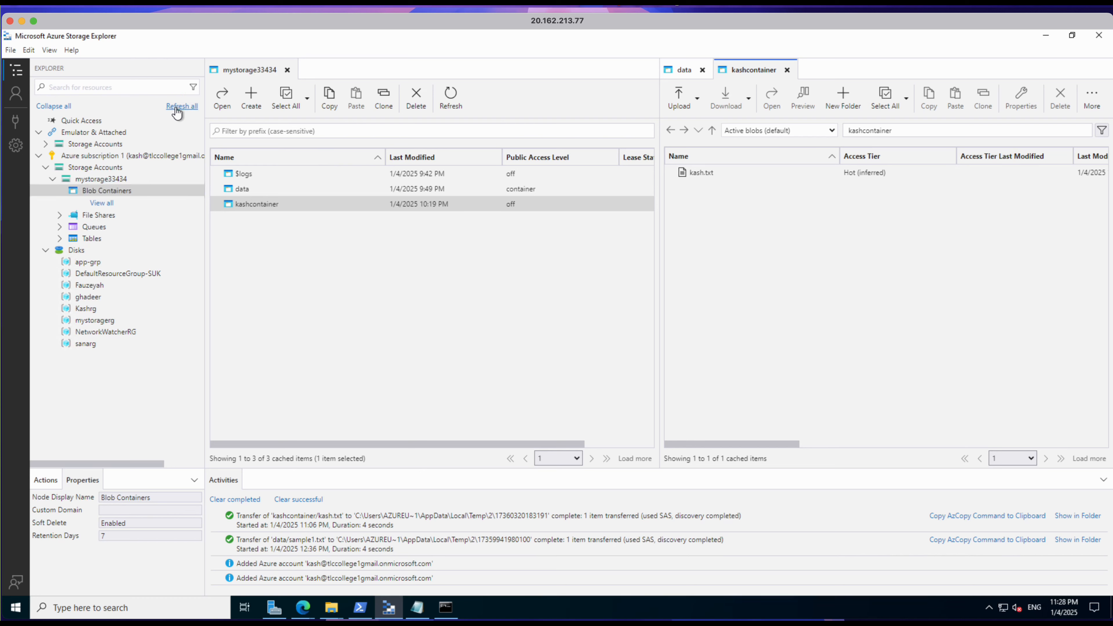
{"action": "left_click", "coordinate": [53, 180]}
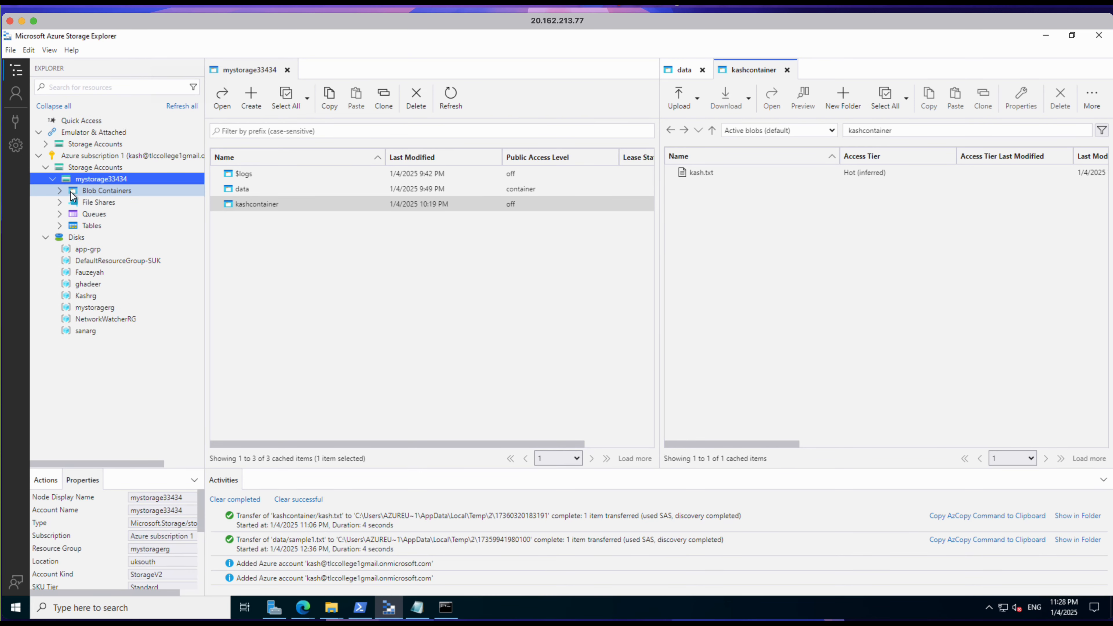
{"action": "left_click", "coordinate": [61, 192]}
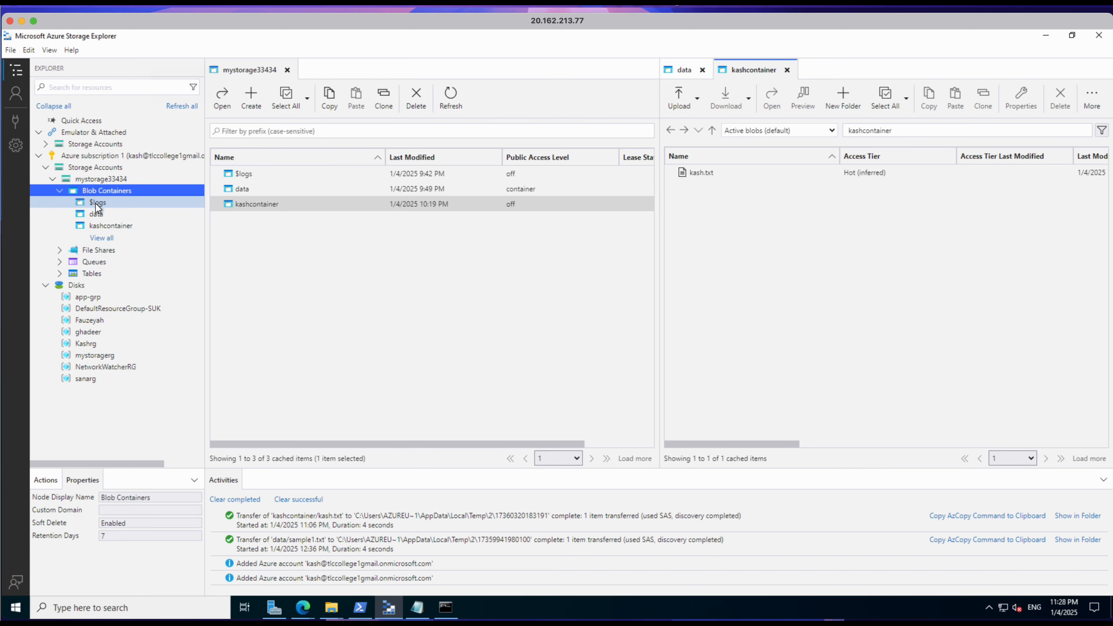
{"action": "left_click", "coordinate": [107, 225]}
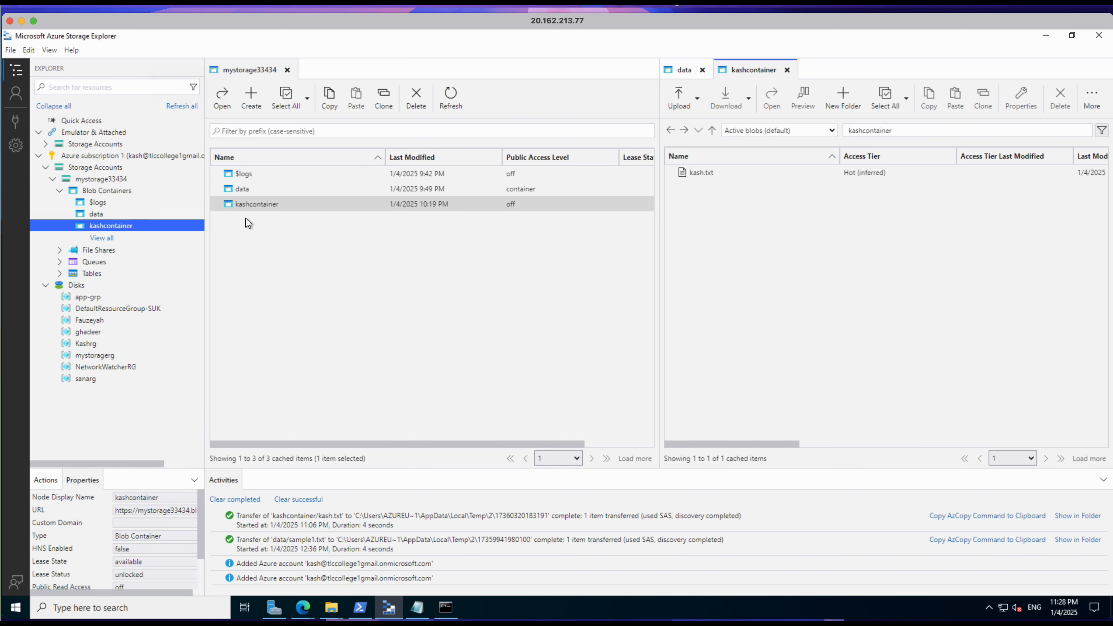
{"action": "left_click", "coordinate": [730, 174]}
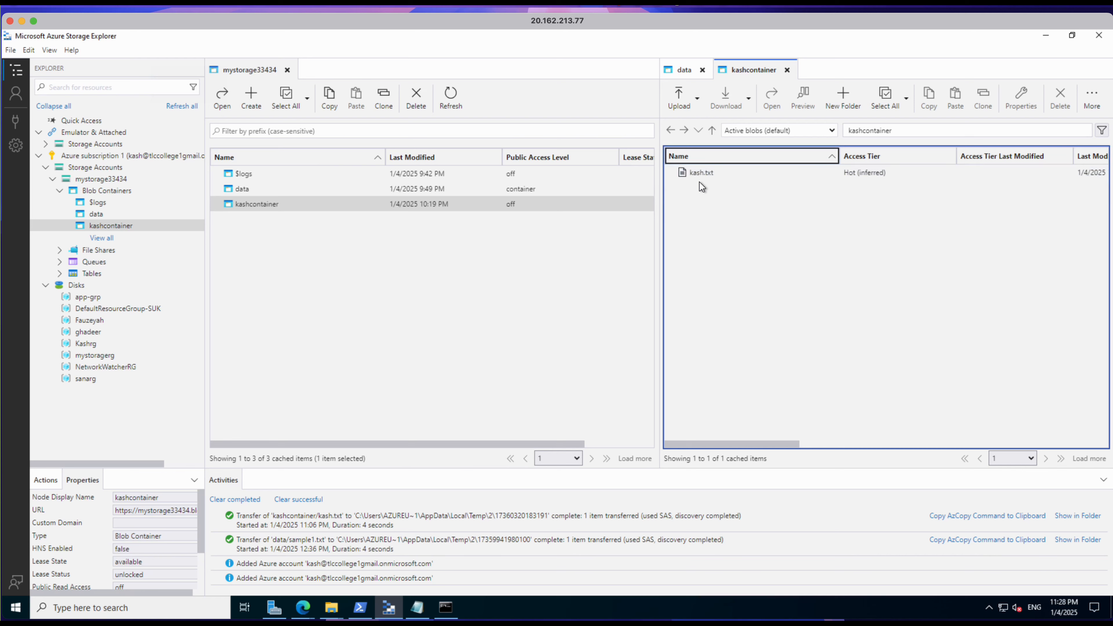